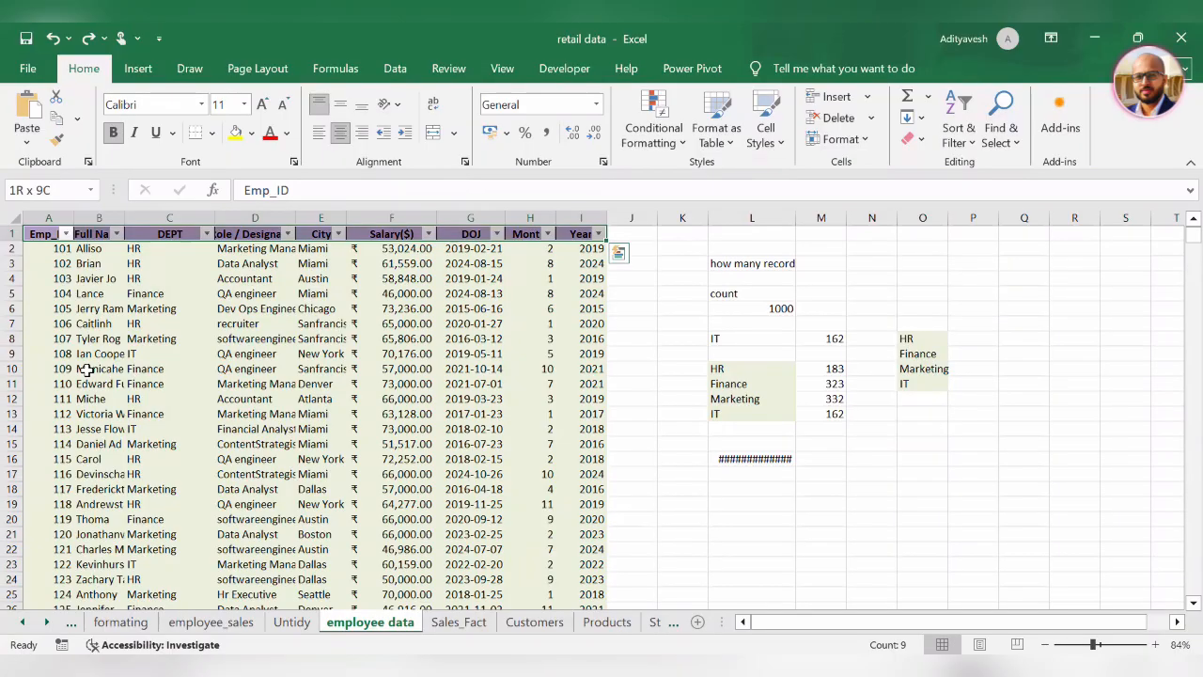
# Autofit the Emp_ID column width and review the header cells from Full Name through Year
pyautogui.doubleClick(72, 219)
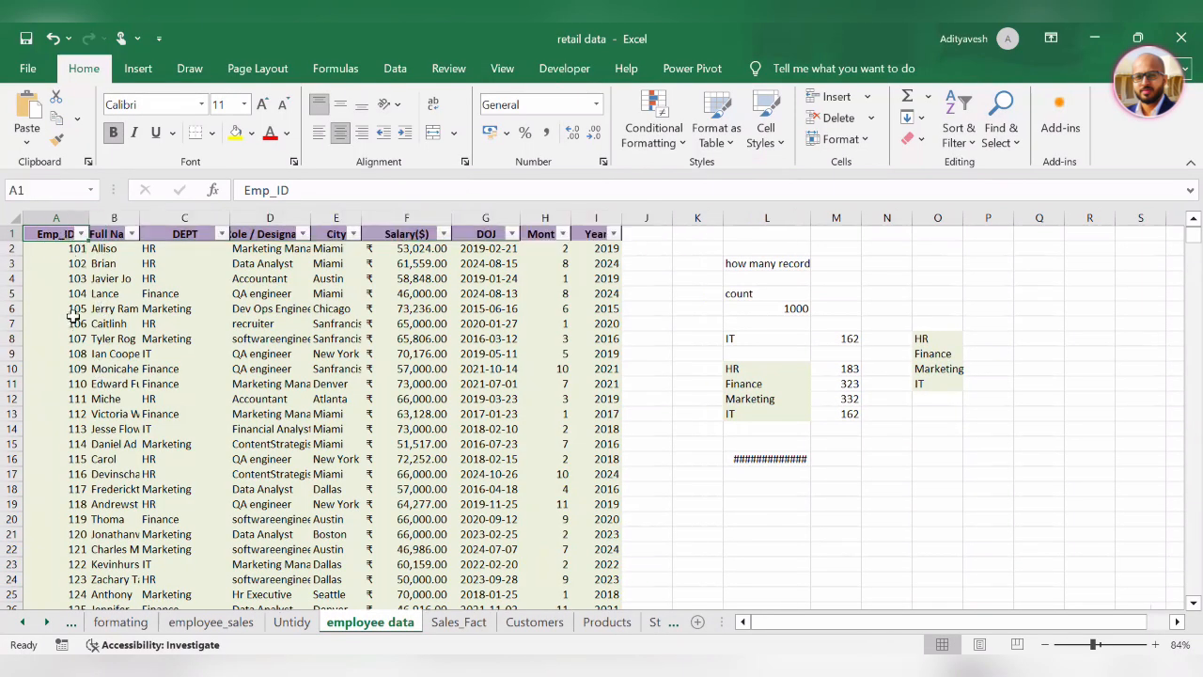
pyautogui.click(109, 235)
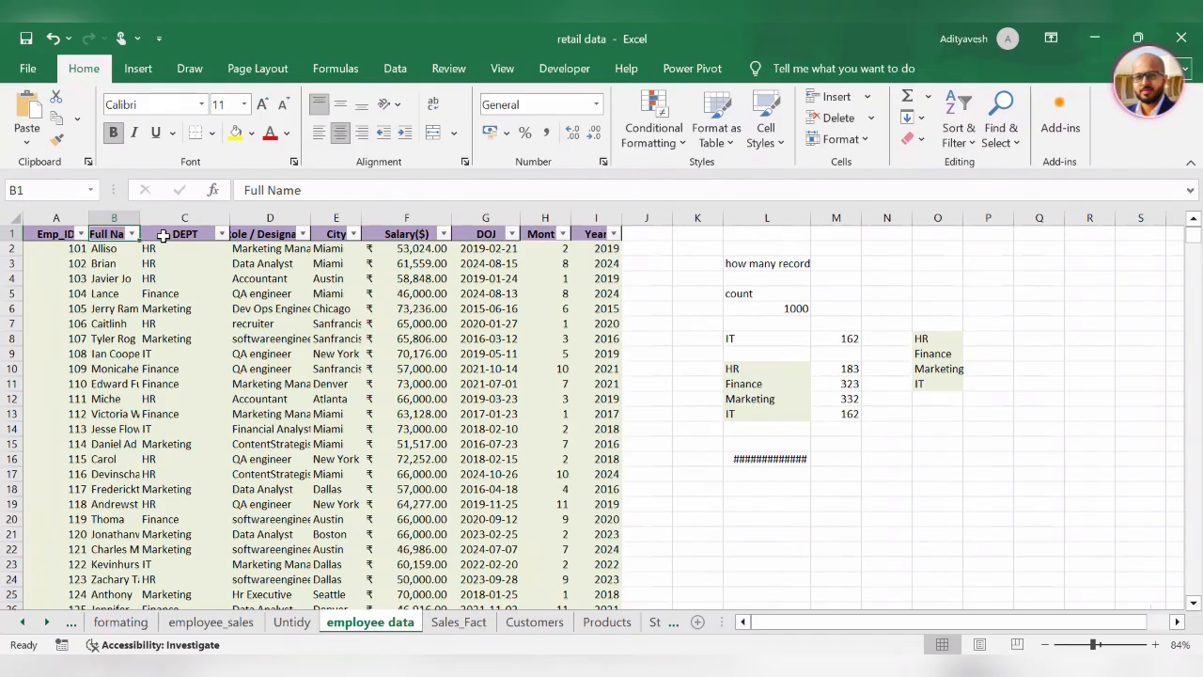
pyautogui.click(163, 237)
pyautogui.click(256, 239)
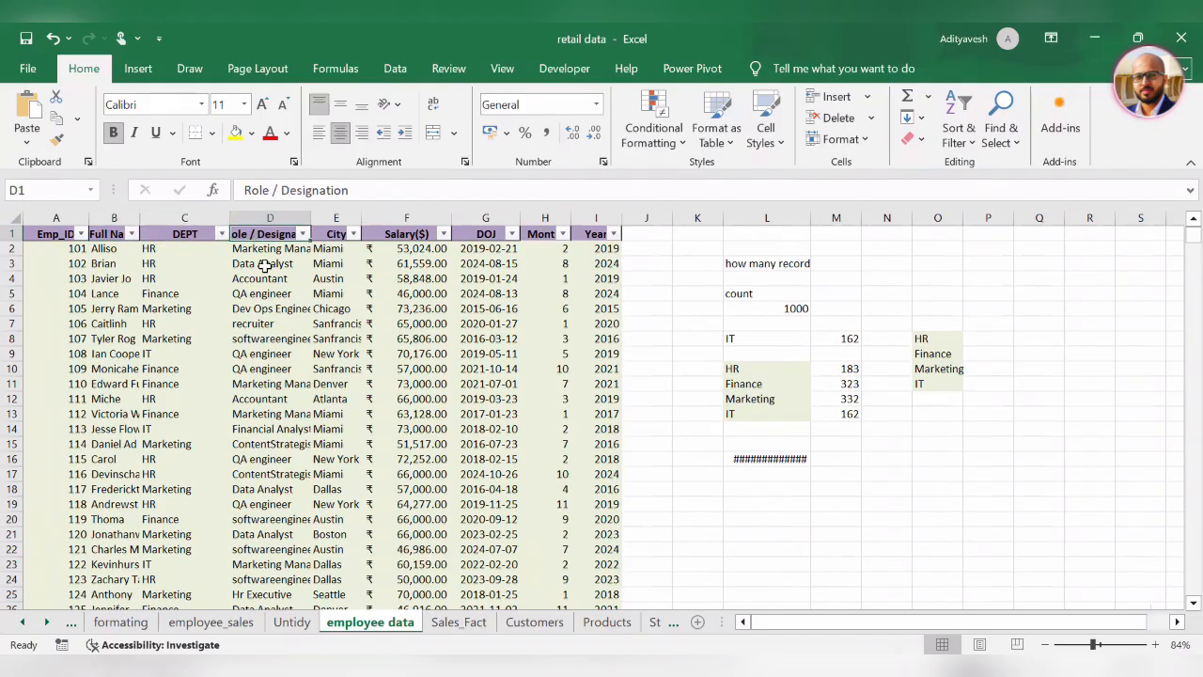
pyautogui.click(335, 237)
pyautogui.click(409, 236)
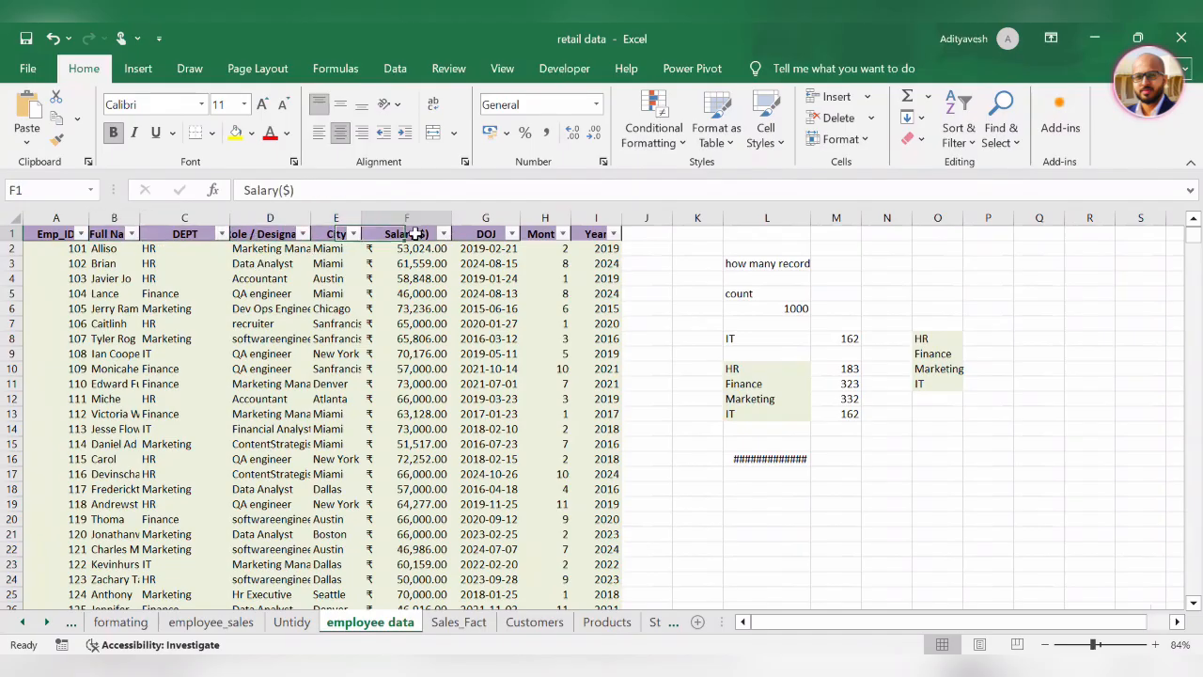
pyautogui.click(485, 235)
pyautogui.click(543, 235)
pyautogui.click(596, 235)
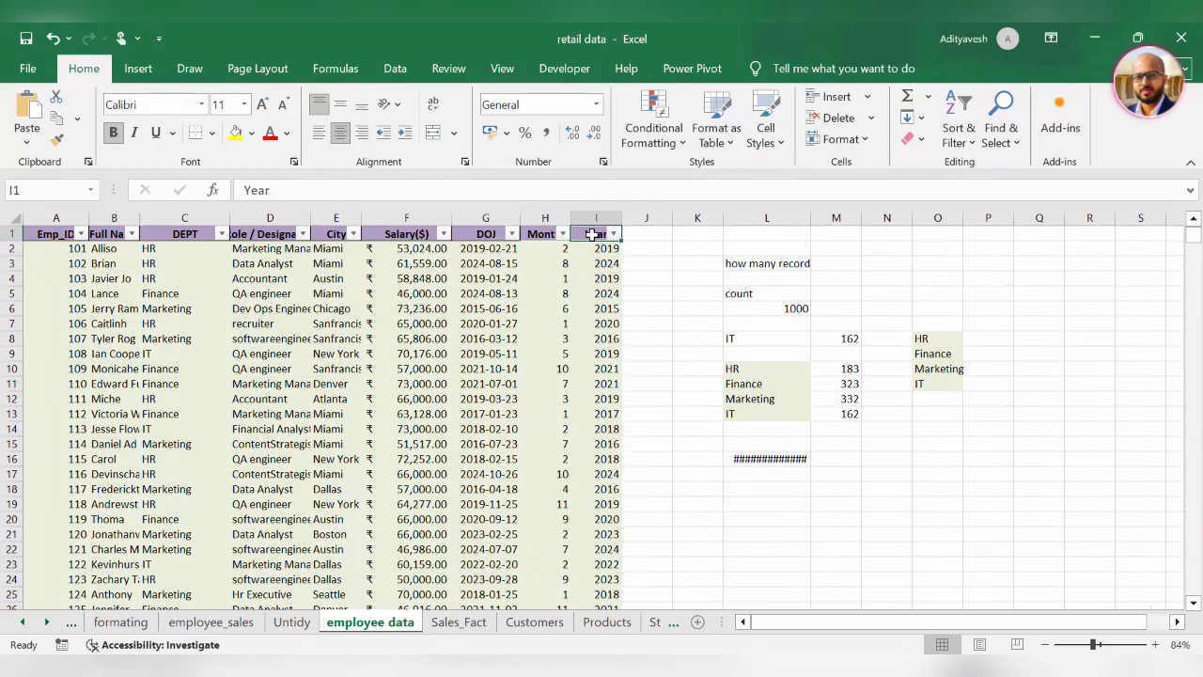
# Select the employee records from the header row to the last row to check the table's extent, and return to cell A1
pyautogui.moveTo(58, 233); pyautogui.dragTo(602, 249)
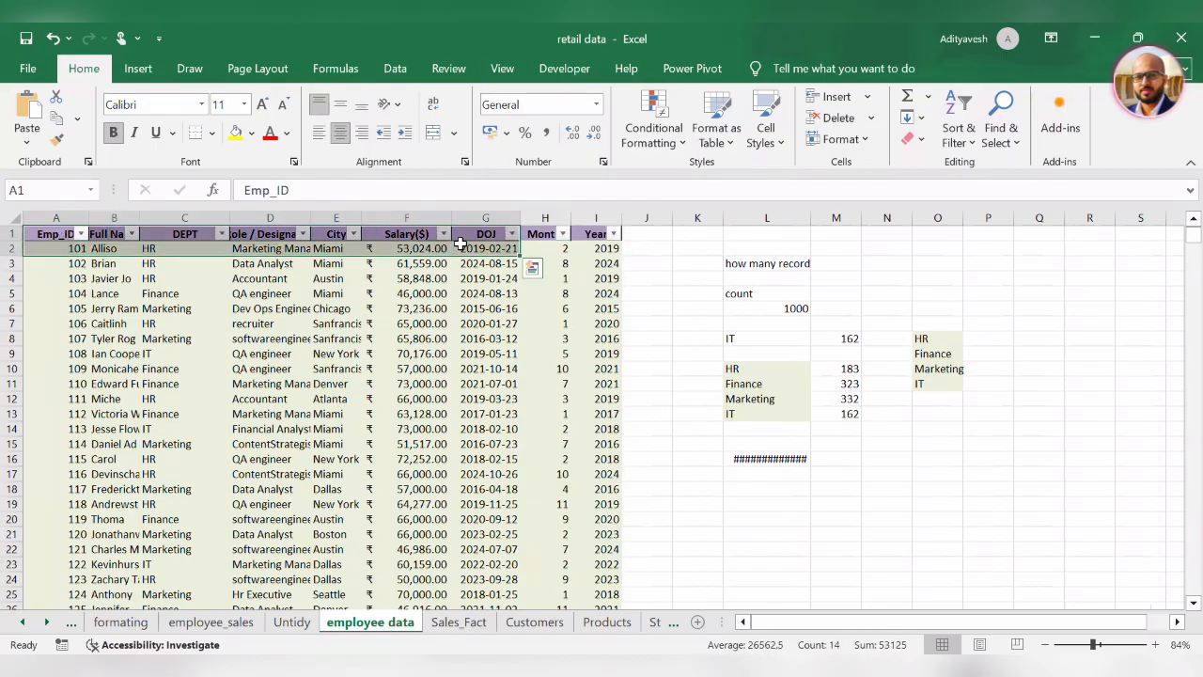
pyautogui.hotkey('ctrl', 'shift', 'Down')
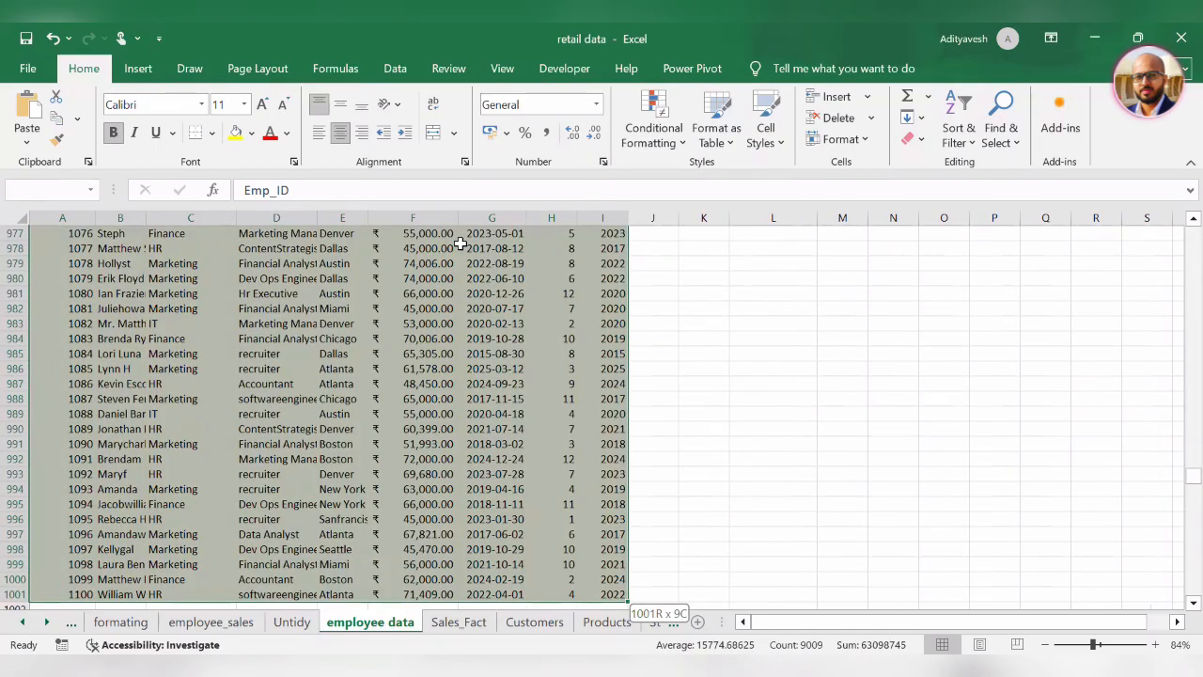
pyautogui.hotkey('ctrl', 'Home')
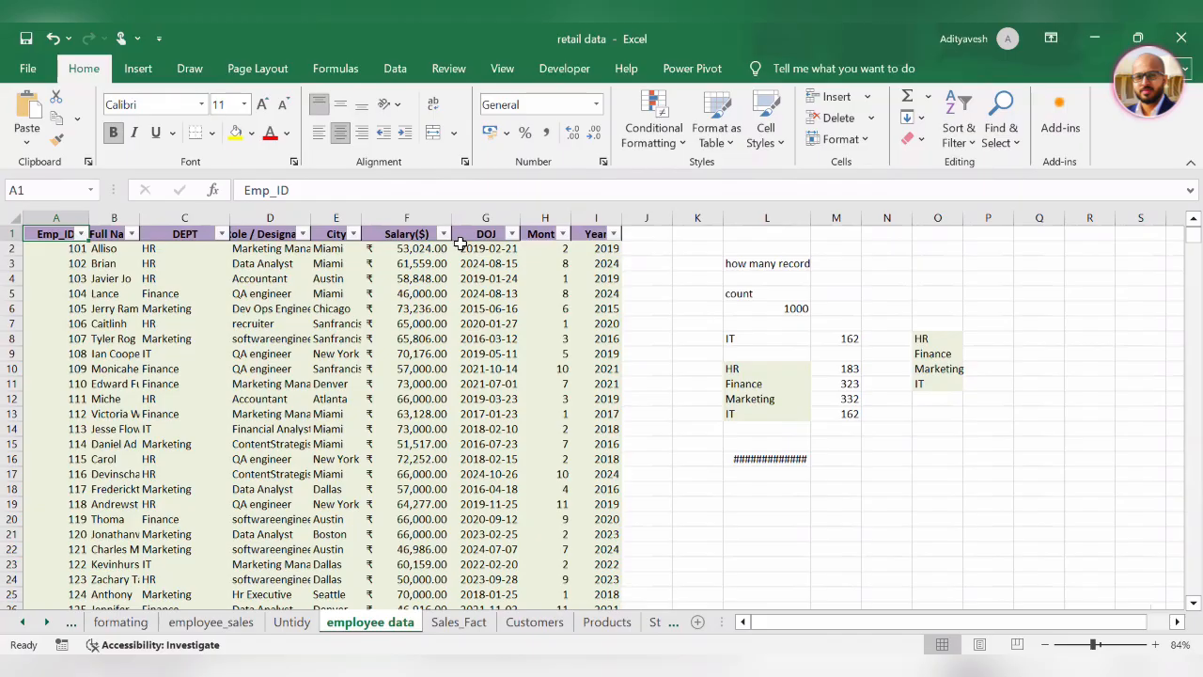
pyautogui.click(344, 71)
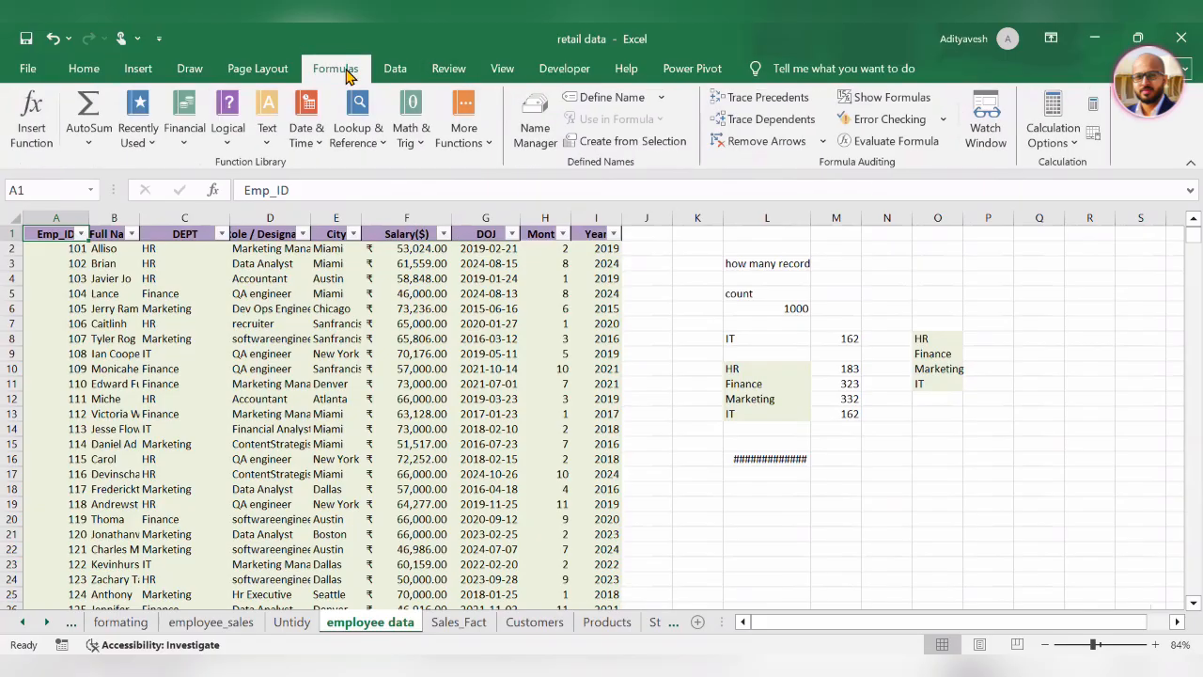
pyautogui.click(763, 369)
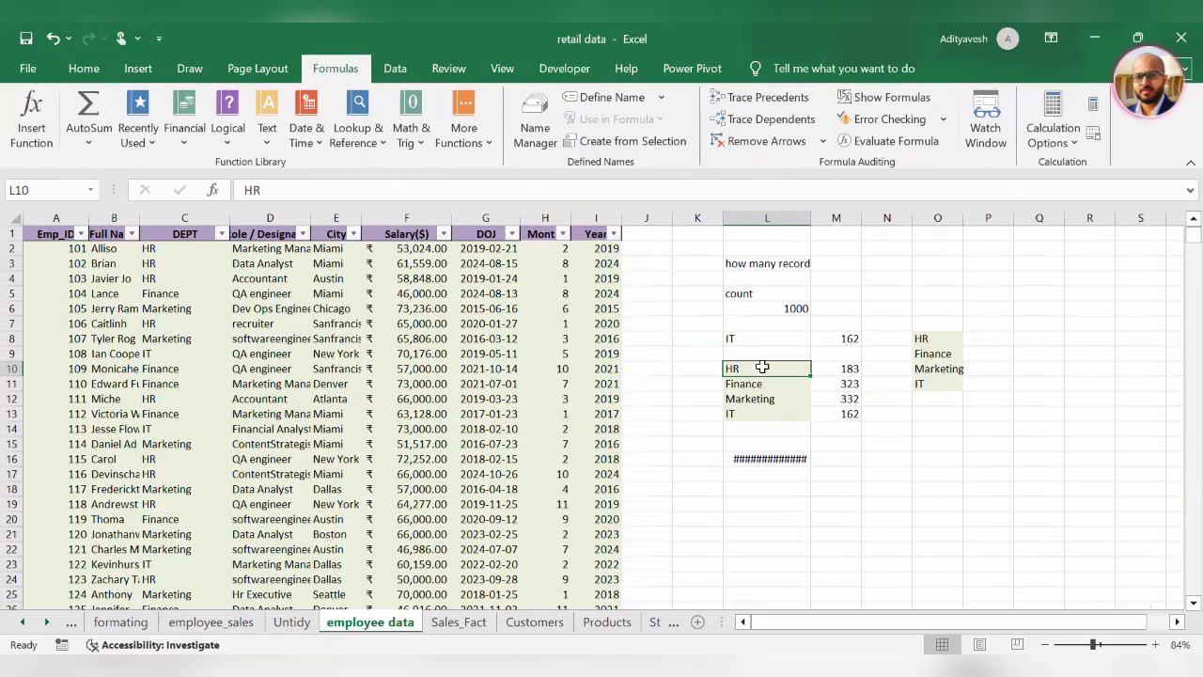
pyautogui.press('F2')
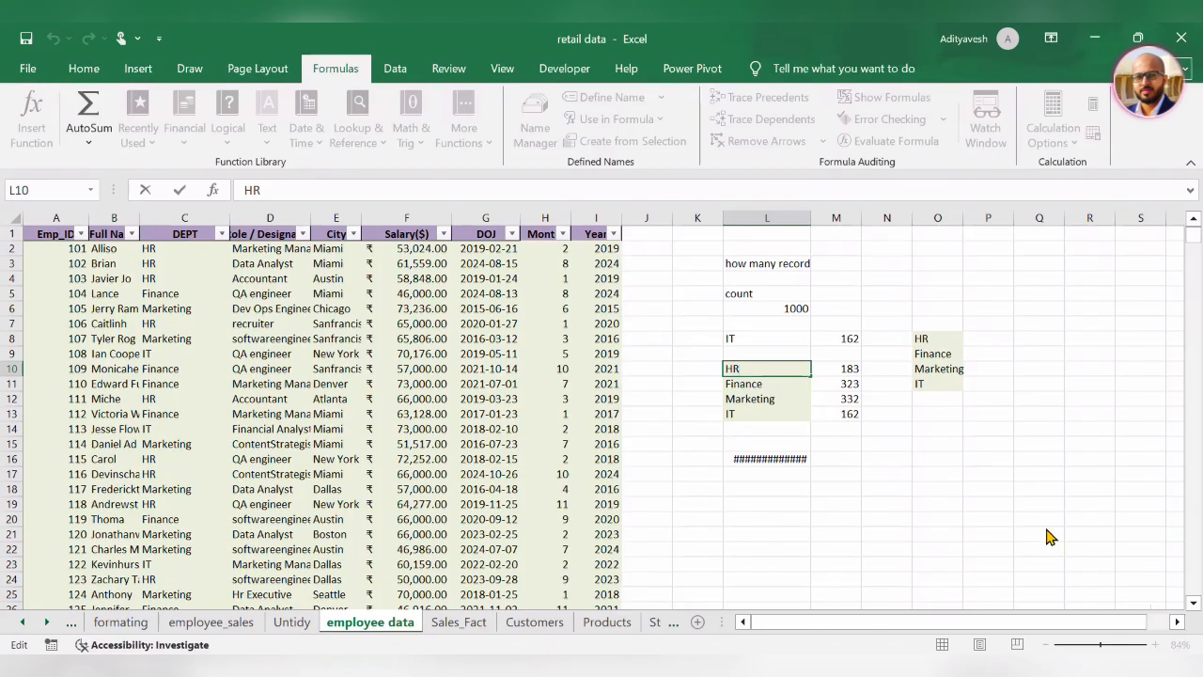
pyautogui.click(84, 68)
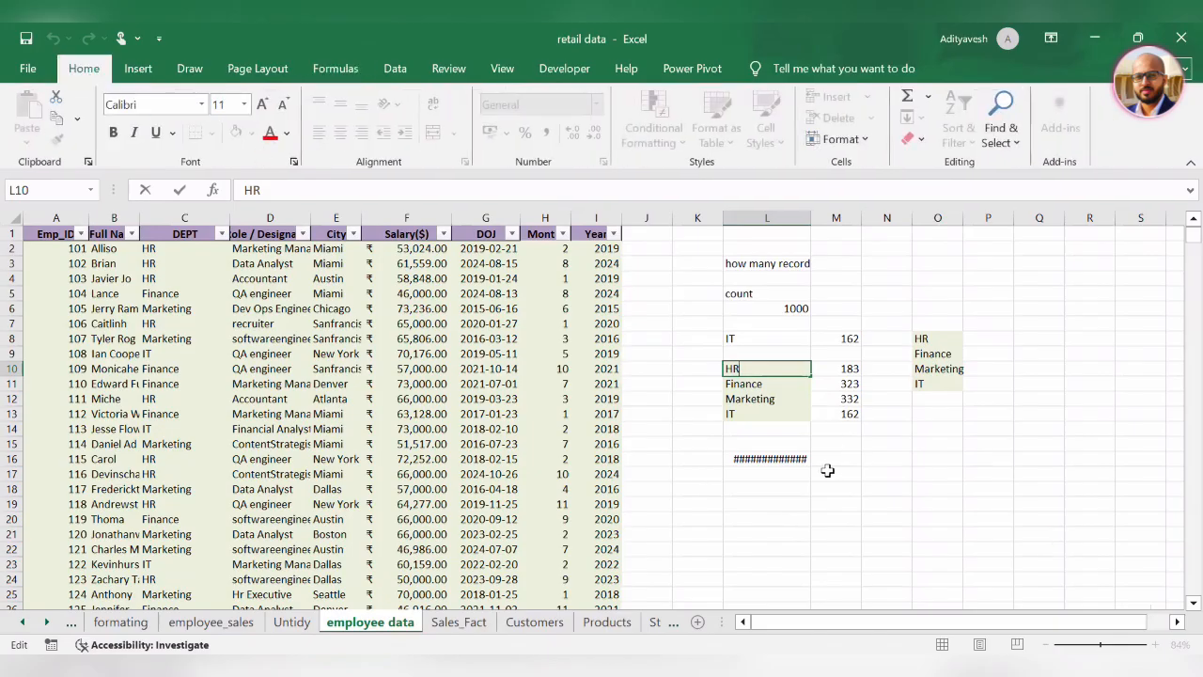
pyautogui.click(735, 492)
# Create a PivotTable from the employee data range A1:I1001, placing it on a new worksheet
pyautogui.click(49, 232)
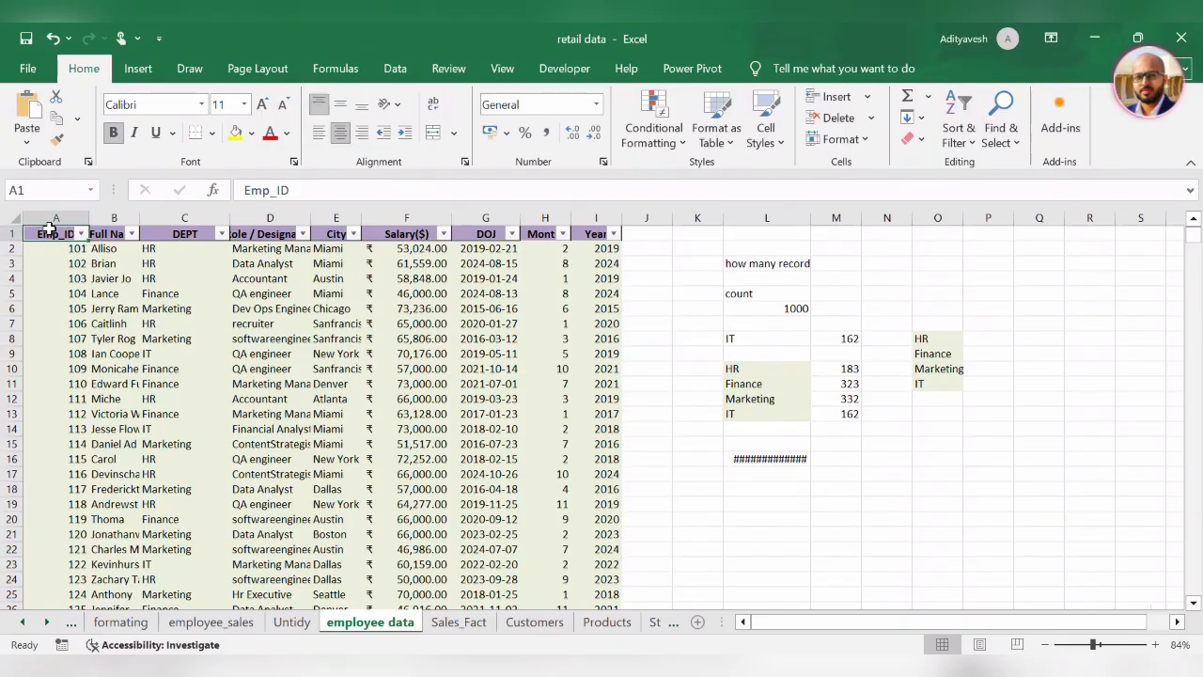
pyautogui.hotkey('ctrl', 'shift', 'End')
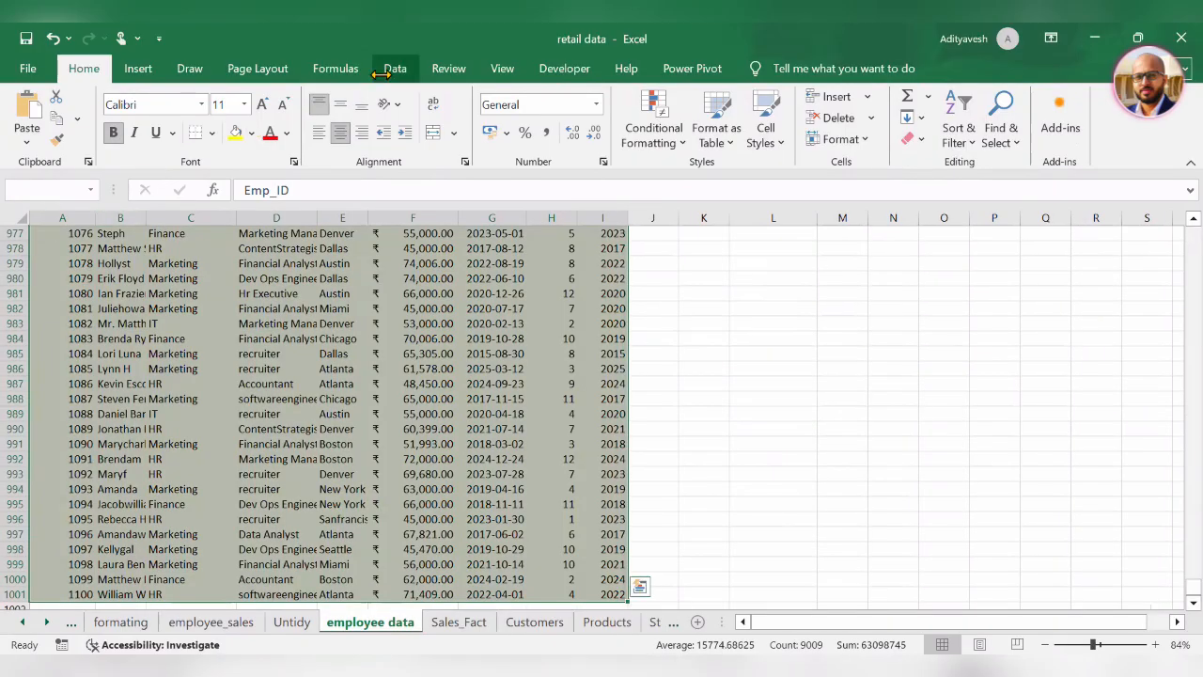
pyautogui.click(138, 68)
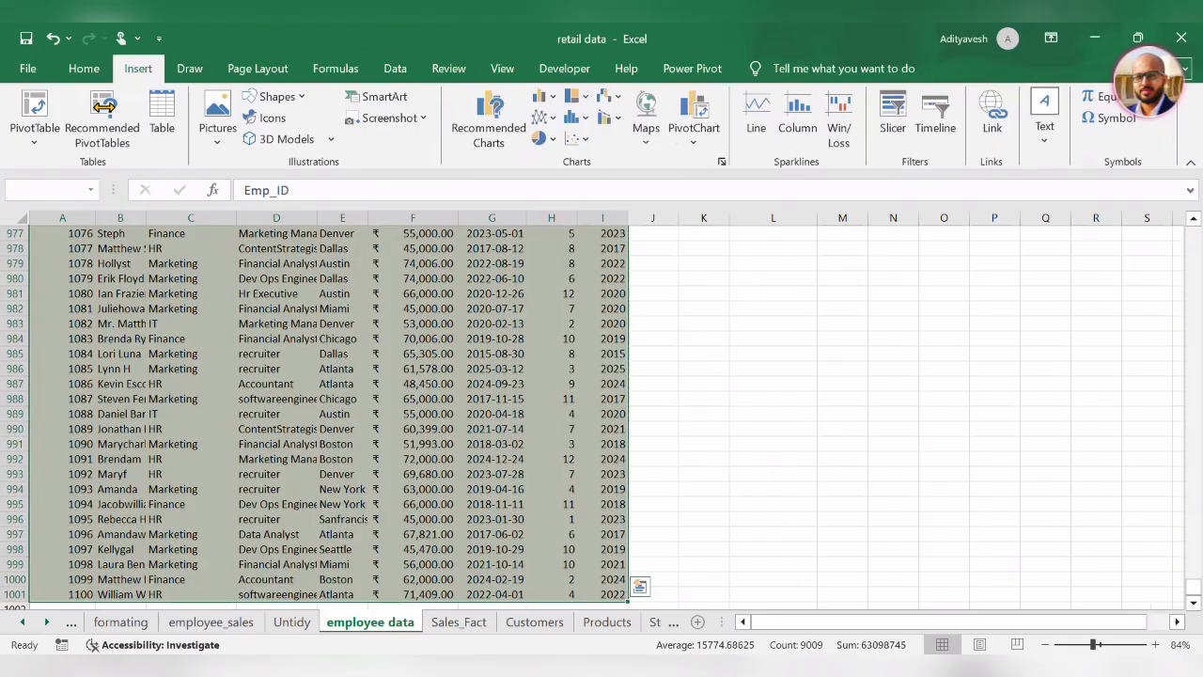
pyautogui.click(39, 139)
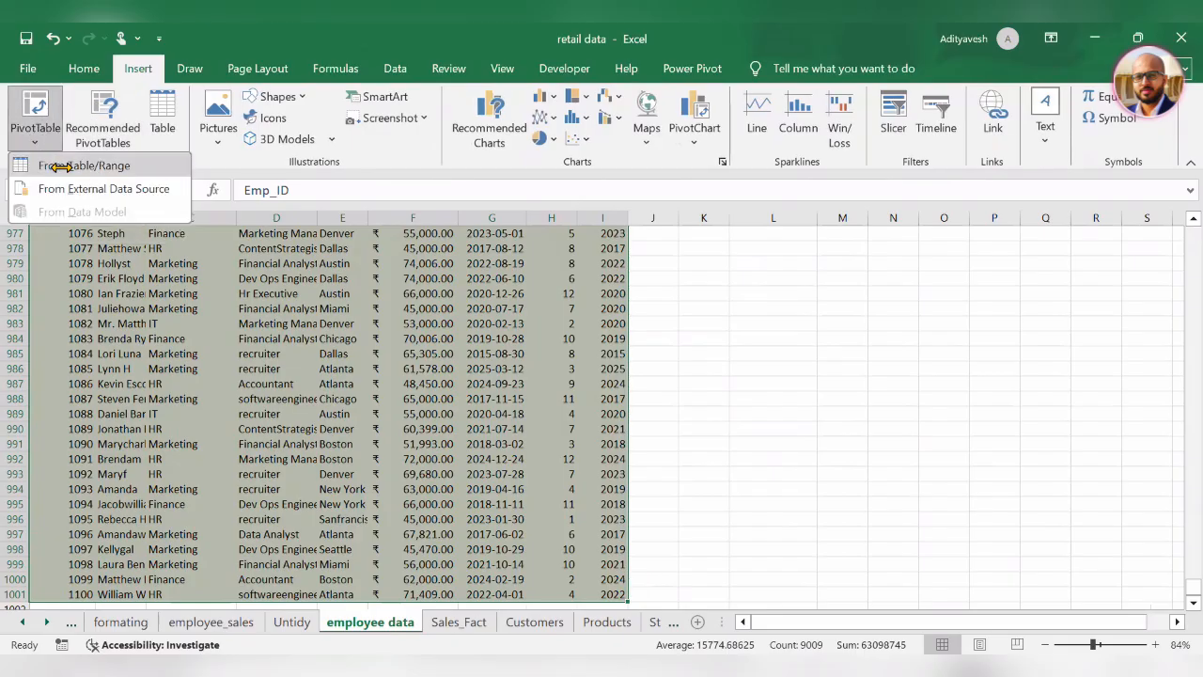
pyautogui.click(56, 165)
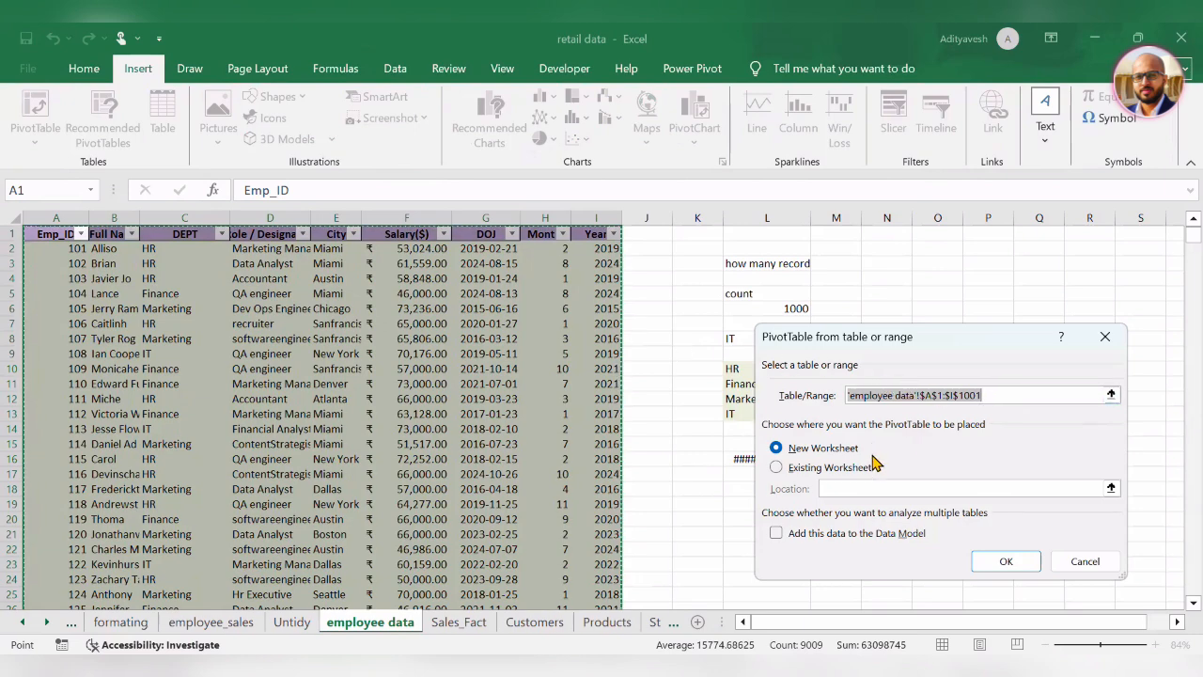
pyautogui.click(848, 473)
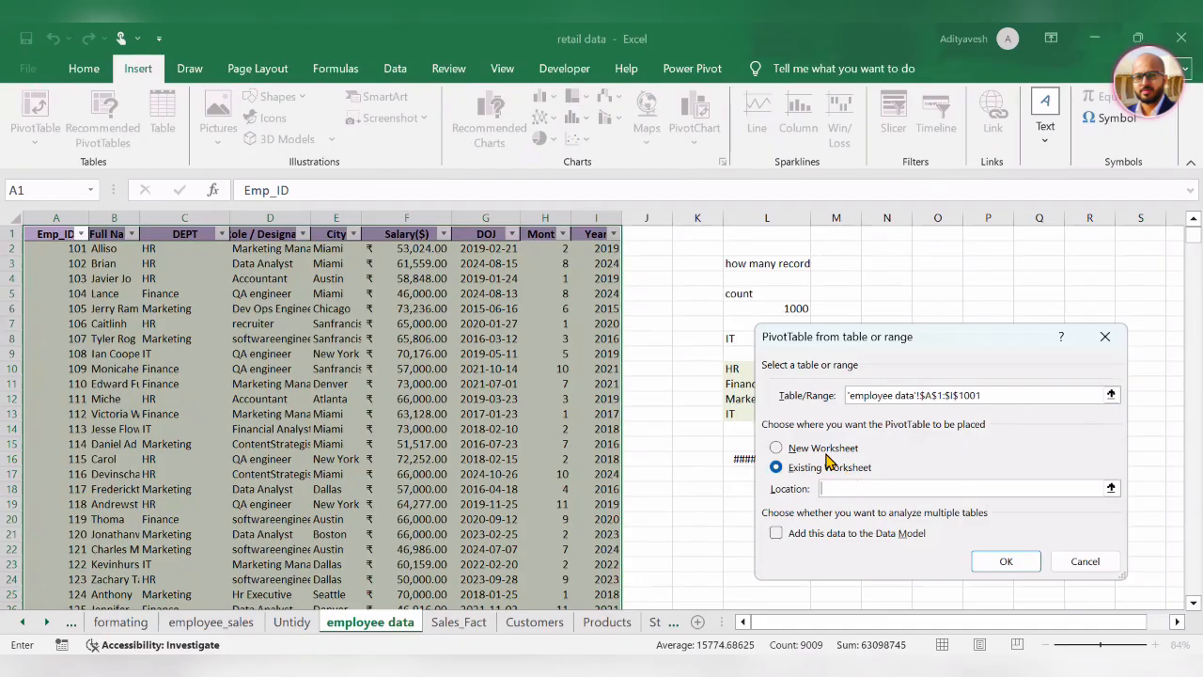
pyautogui.click(809, 449)
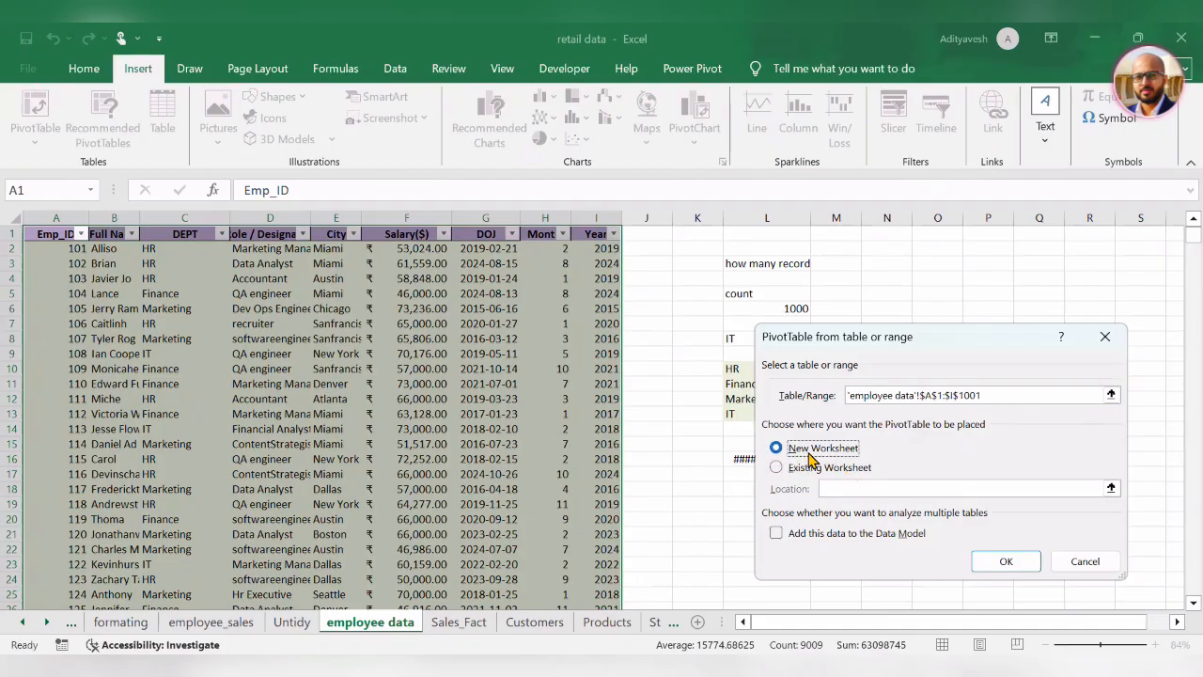
pyautogui.click(1002, 562)
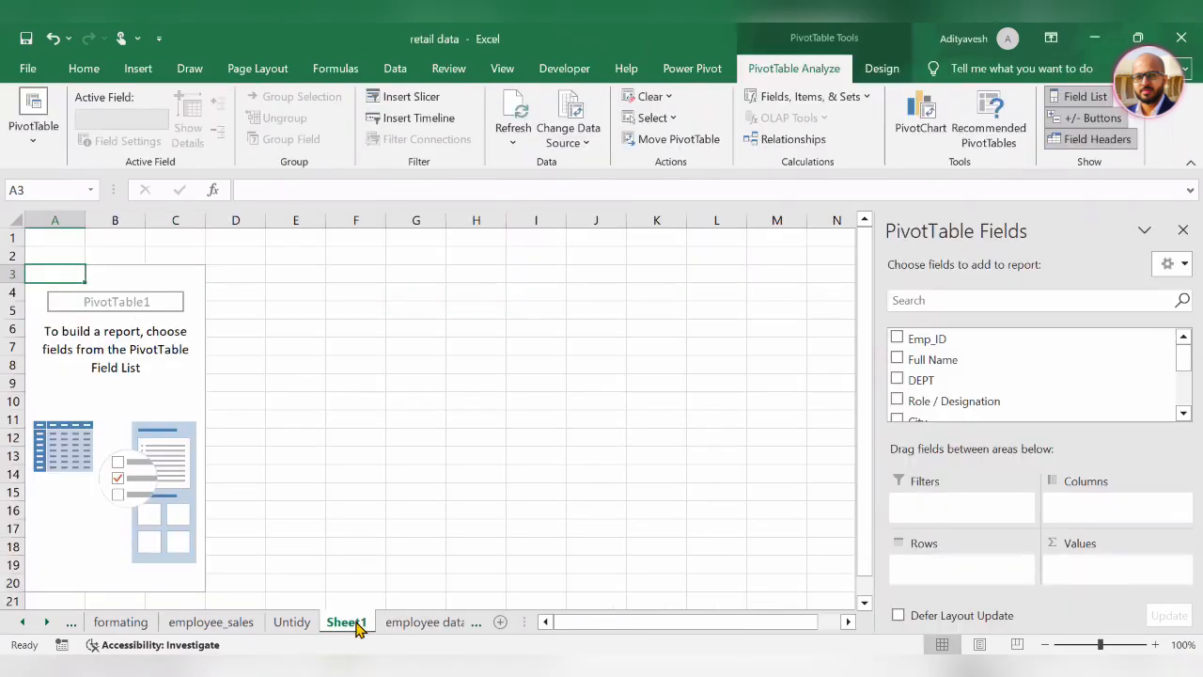
# Rename the new PivotTable worksheet as pivot
pyautogui.doubleClick(346, 622)
pyautogui.write('pivot')
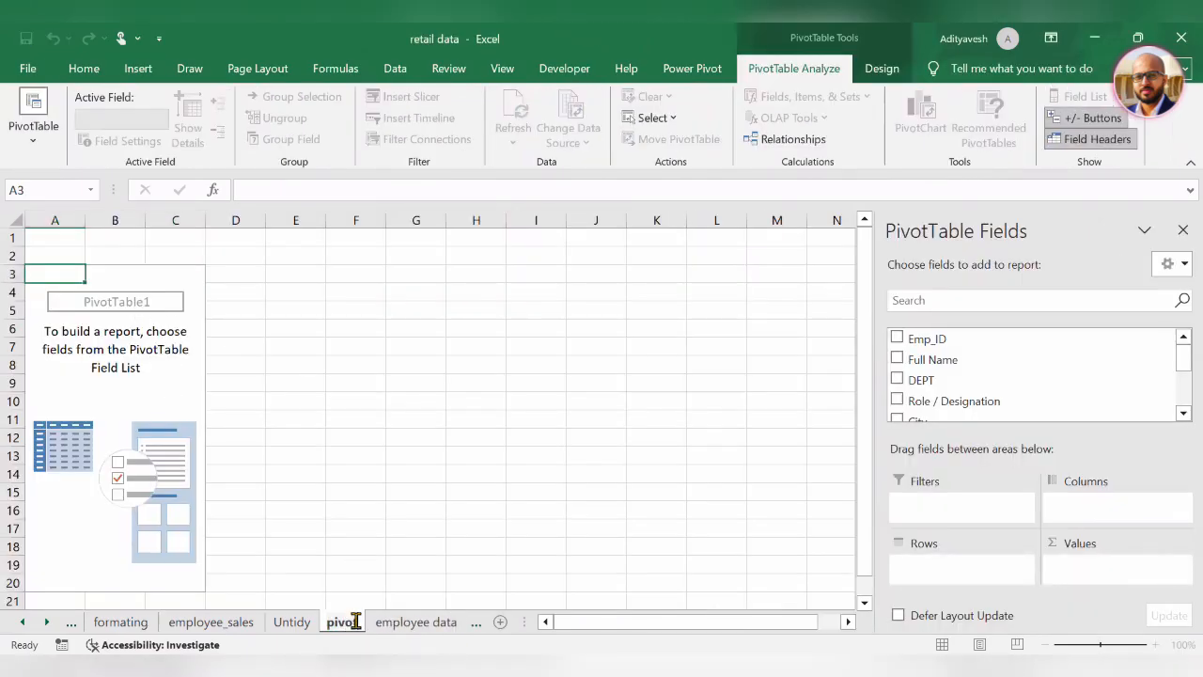
pyautogui.press('Return')
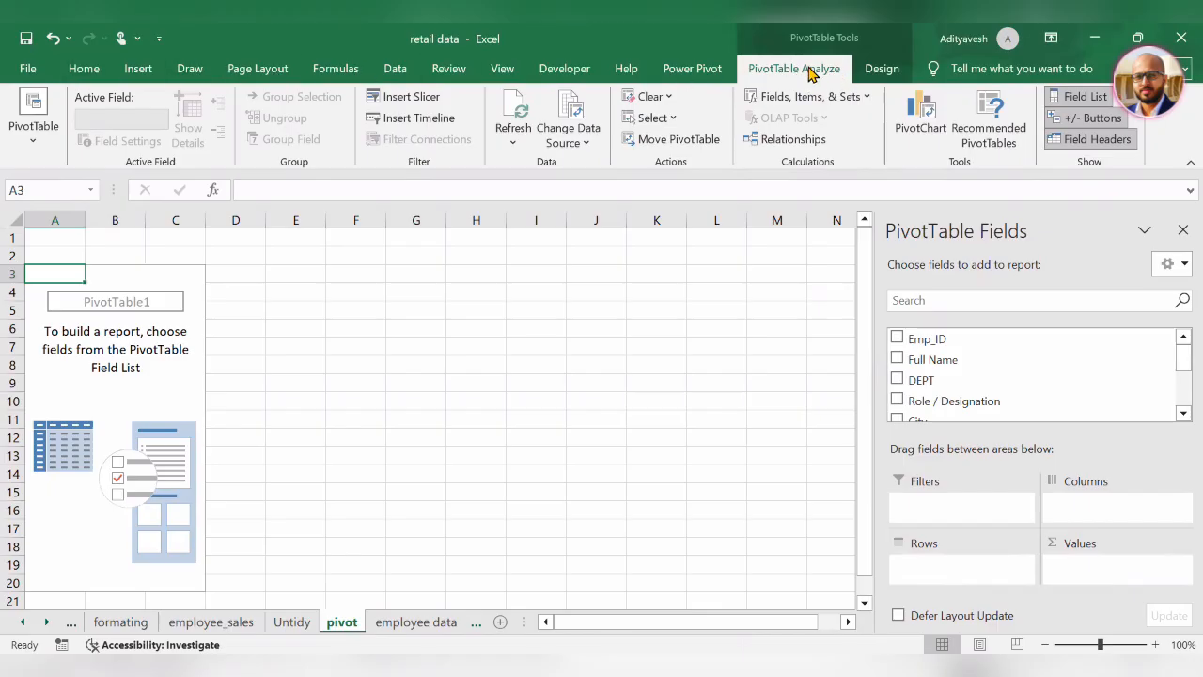
# Examine the PivotTable's design settings, name setting and refresh options
pyautogui.click(882, 72)
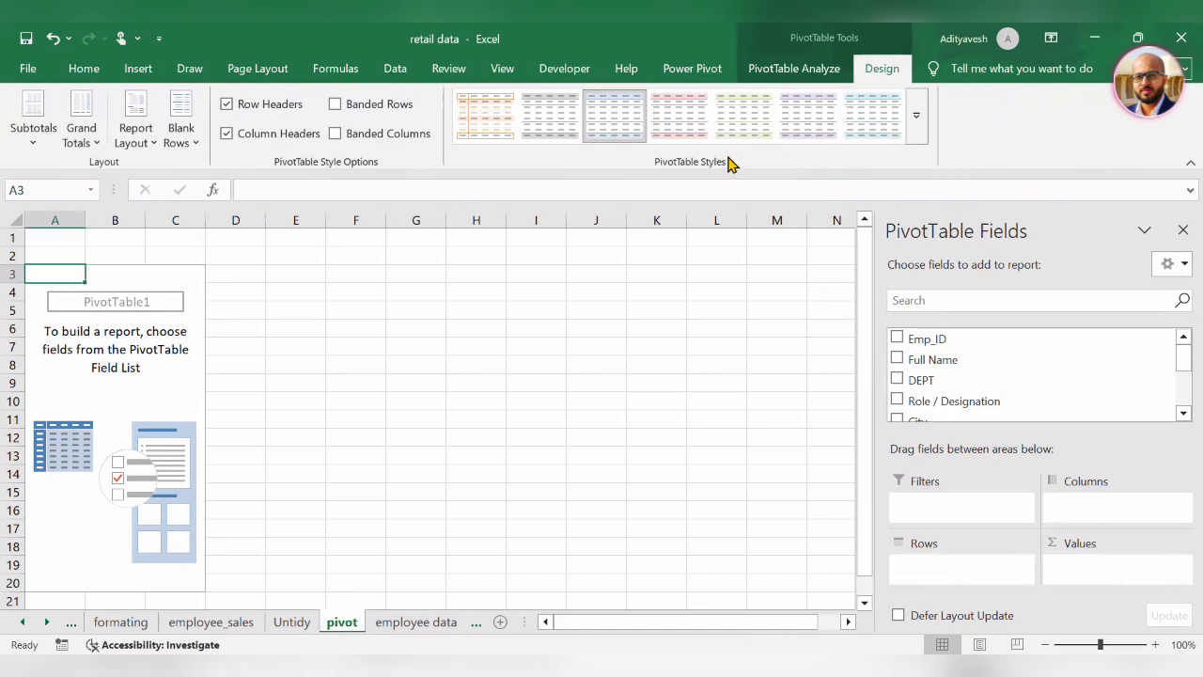
pyautogui.click(794, 83)
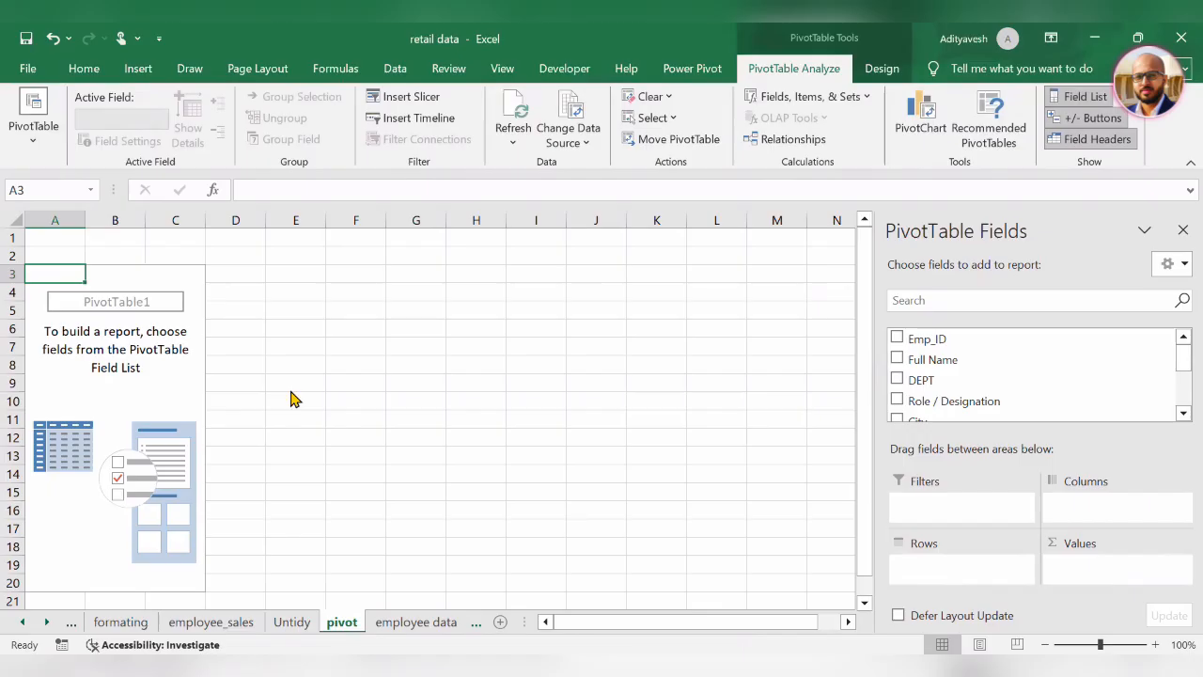
pyautogui.click(33, 141)
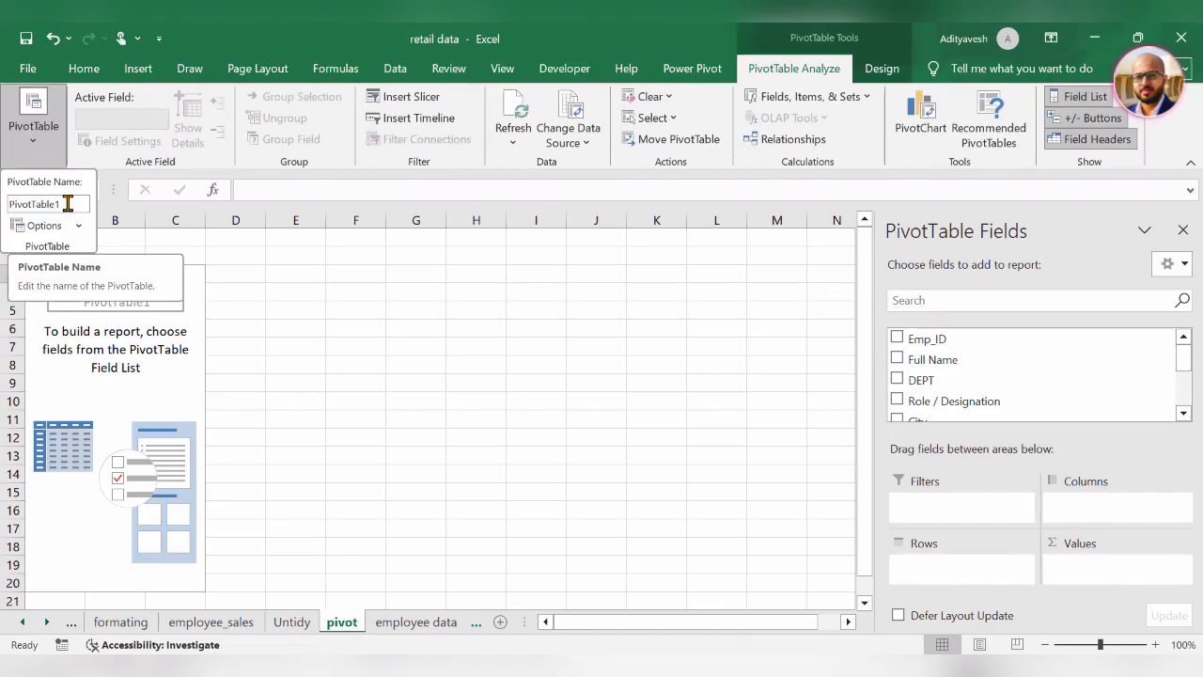
pyautogui.click(33, 150)
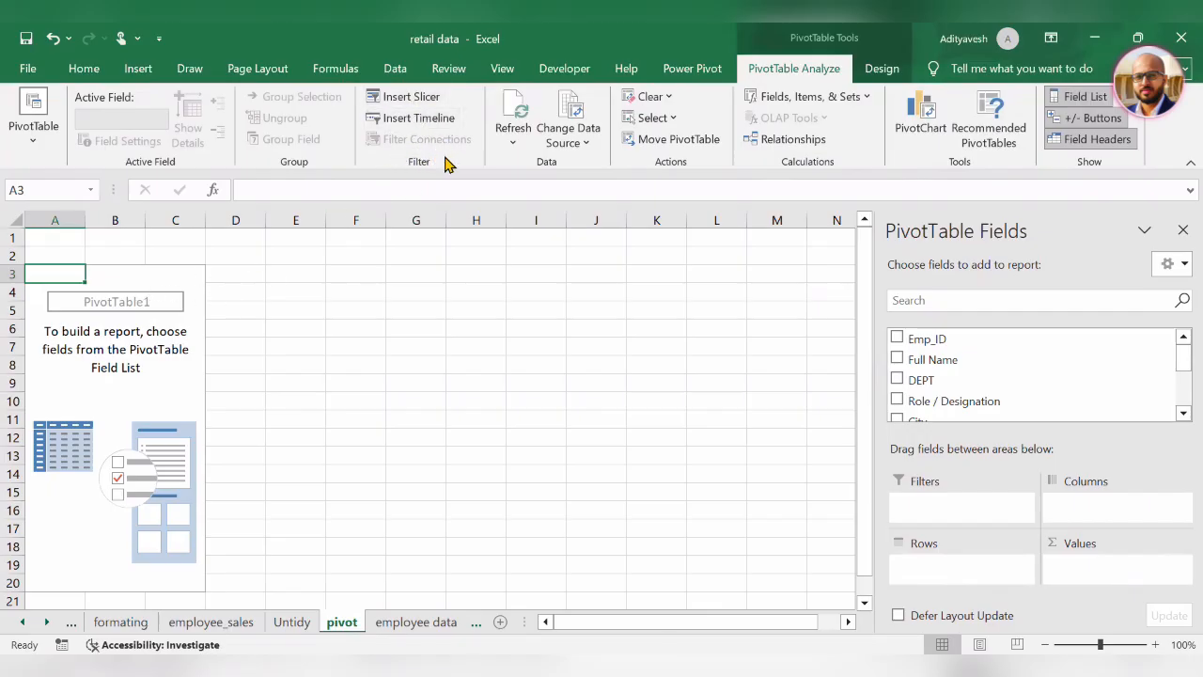
pyautogui.click(514, 148)
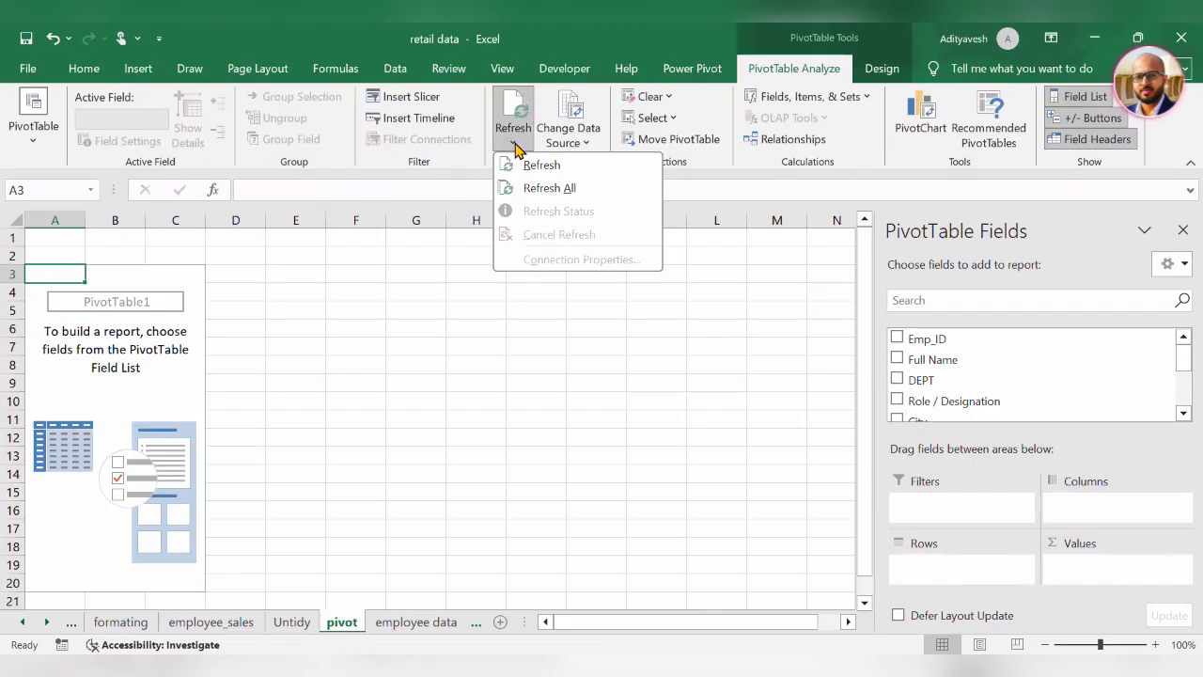
pyautogui.click(514, 149)
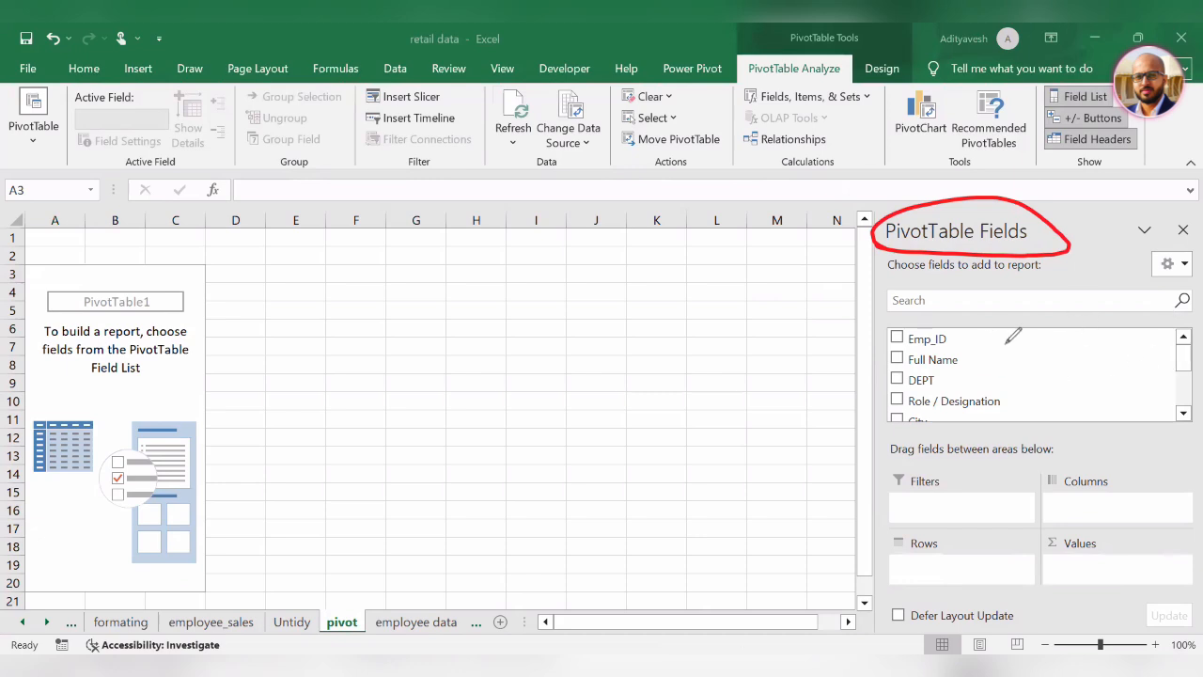
pyautogui.moveTo(1002, 343); pyautogui.dragTo(1006, 411)
pyautogui.moveTo(930, 496); pyautogui.dragTo(990, 482)
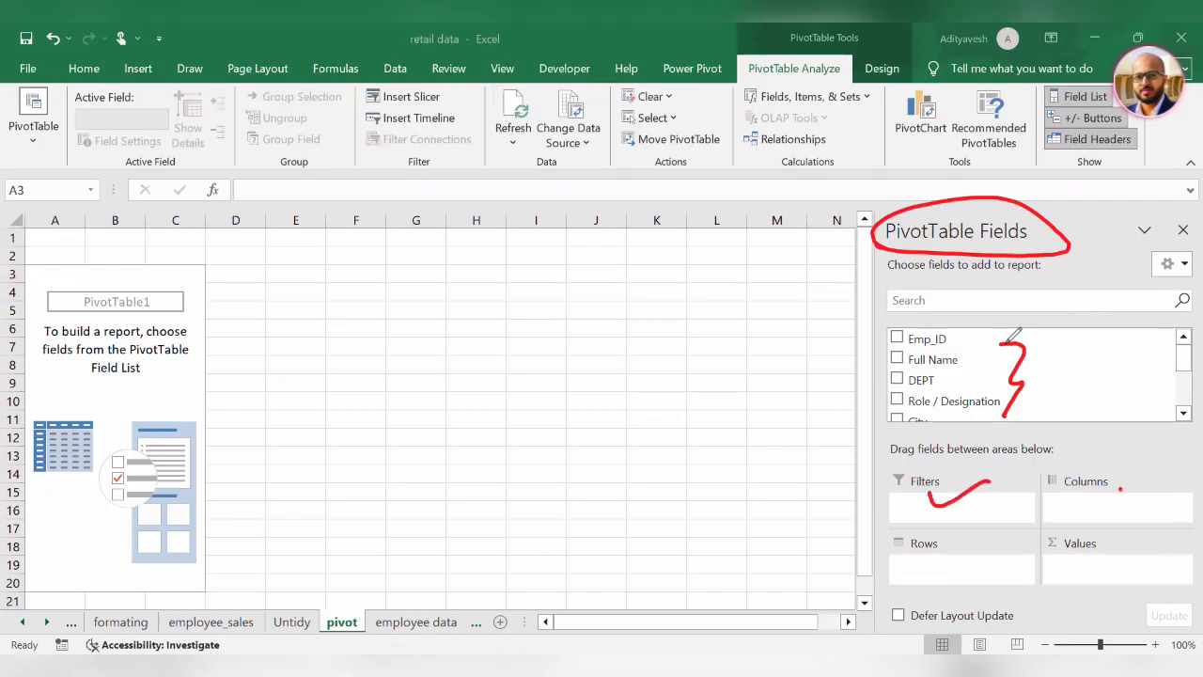
pyautogui.moveTo(1120, 489); pyautogui.dragTo(1171, 485)
pyautogui.moveTo(945, 572)
pyautogui.mouseDown()
pyautogui.moveTo(1009, 553)
pyautogui.moveTo(1115, 562)
pyautogui.mouseUp()
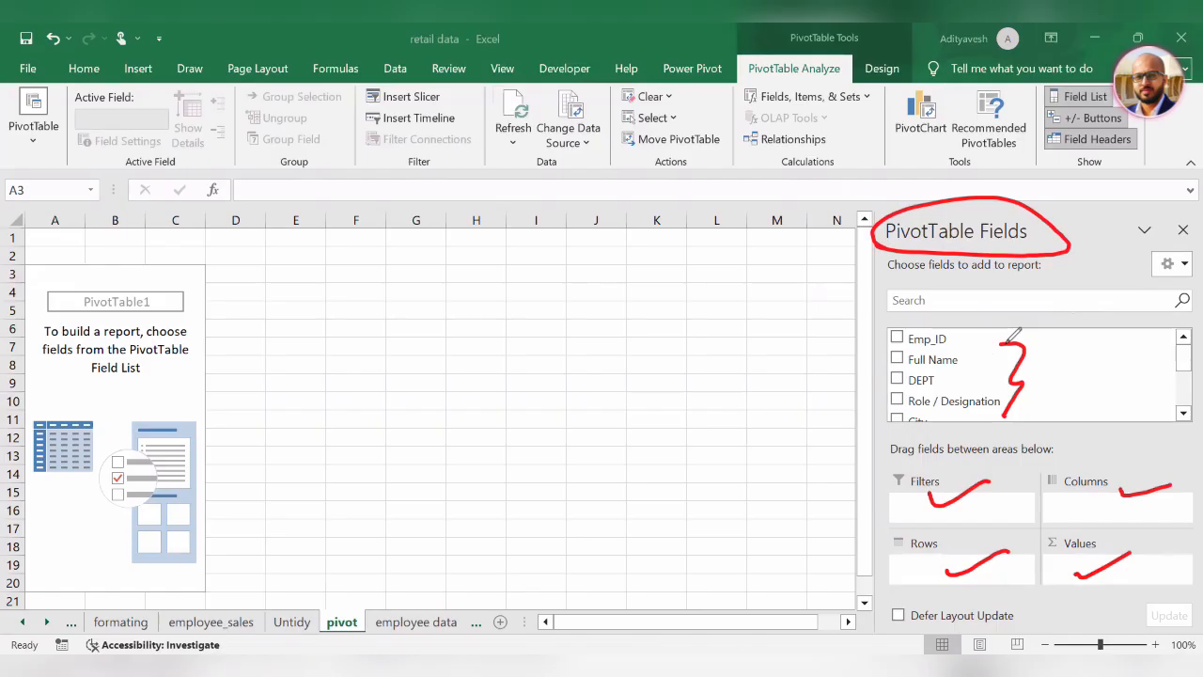
pyautogui.moveTo(898, 376)
pyautogui.mouseDown()
pyautogui.moveTo(840, 435)
pyautogui.moveTo(895, 542)
pyautogui.mouseUp()
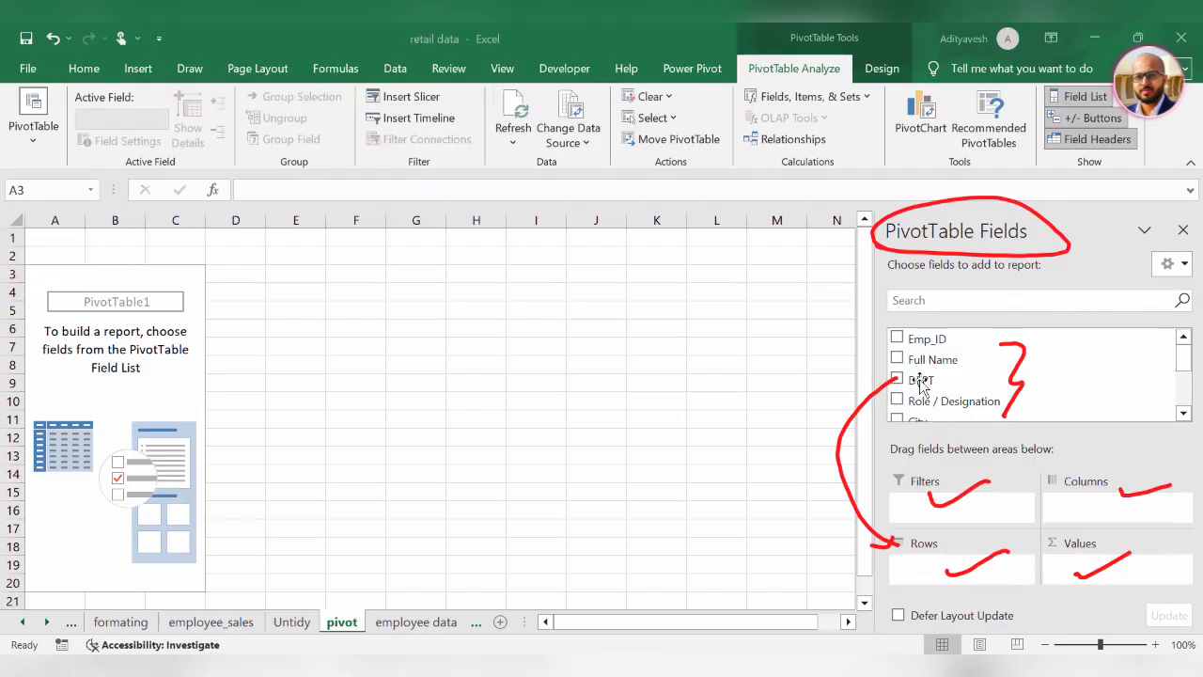
# Add the DEPT field to the PivotTable's rows and insert an empty column A so the PivotTable starts in column B
pyautogui.moveTo(921, 380)
pyautogui.mouseDown()
pyautogui.moveTo(946, 583)
pyautogui.moveTo(945, 571)
pyautogui.mouseUp()
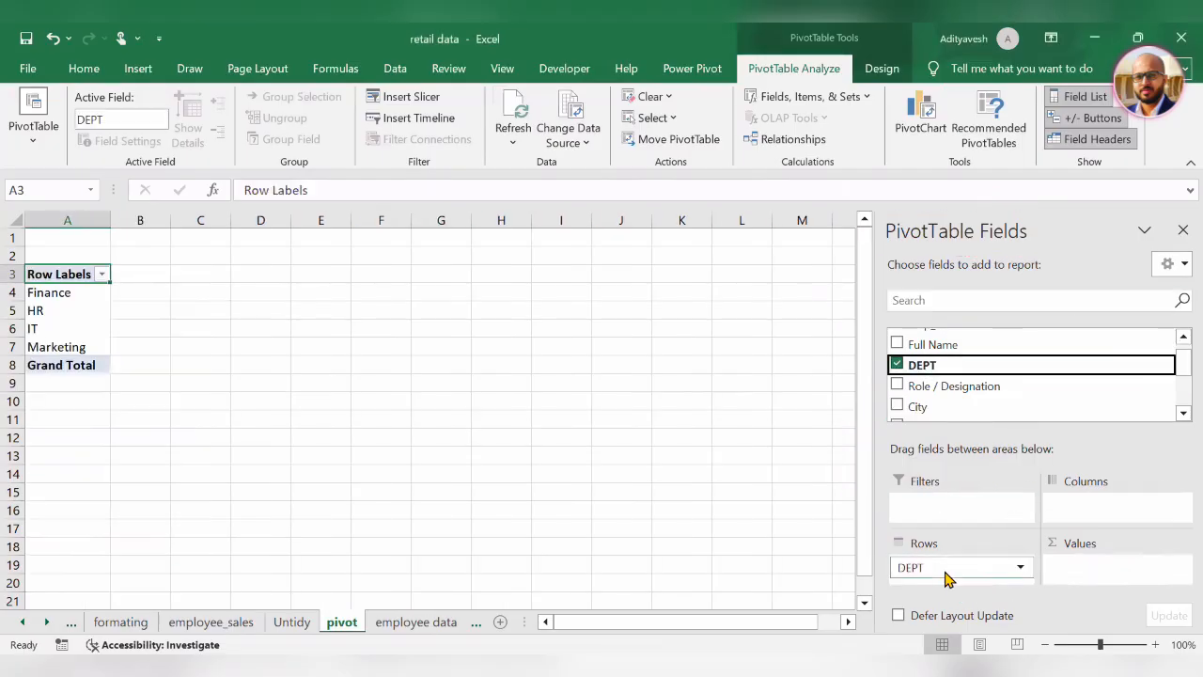
pyautogui.click(63, 219)
pyautogui.hotkey('ctrl', '-')
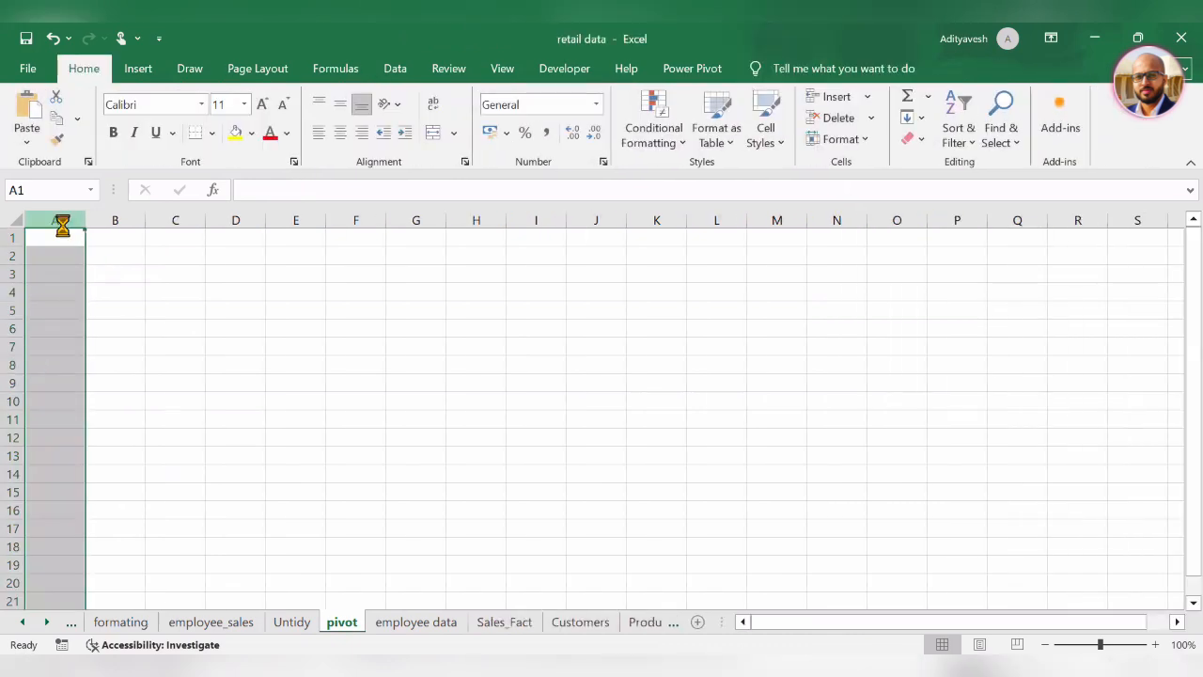
pyautogui.hotkey('ctrl', 'z')
pyautogui.hotkey('ctrl', '+')
pyautogui.click(111, 260)
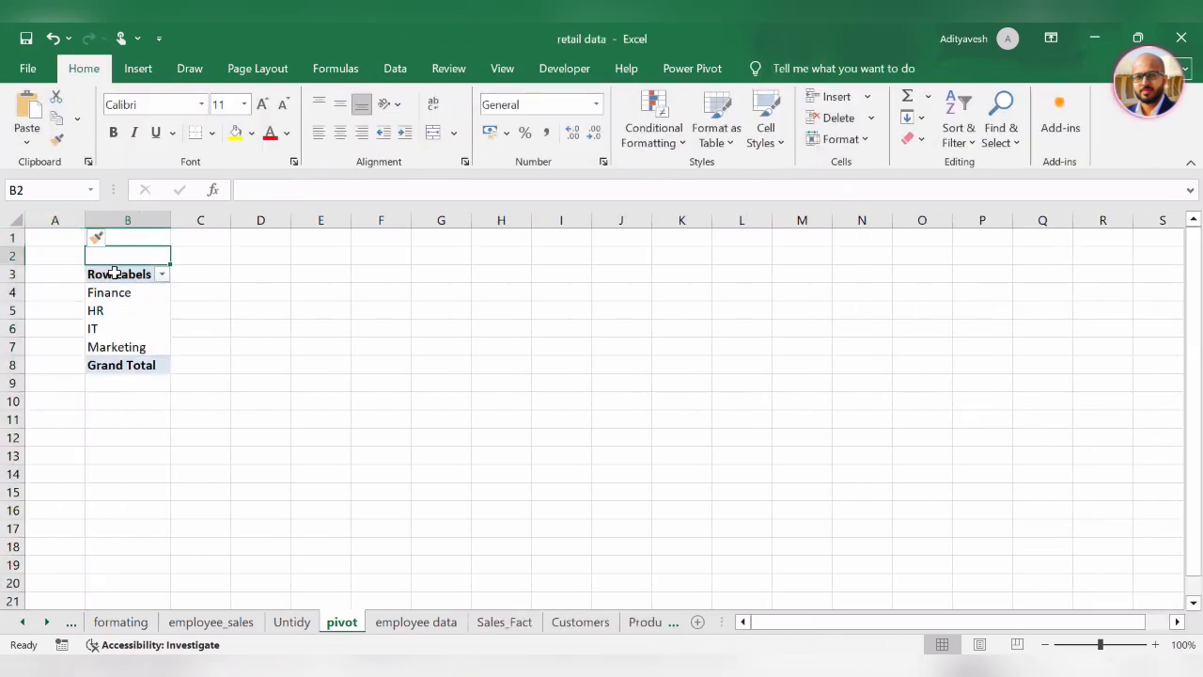
pyautogui.click(107, 273)
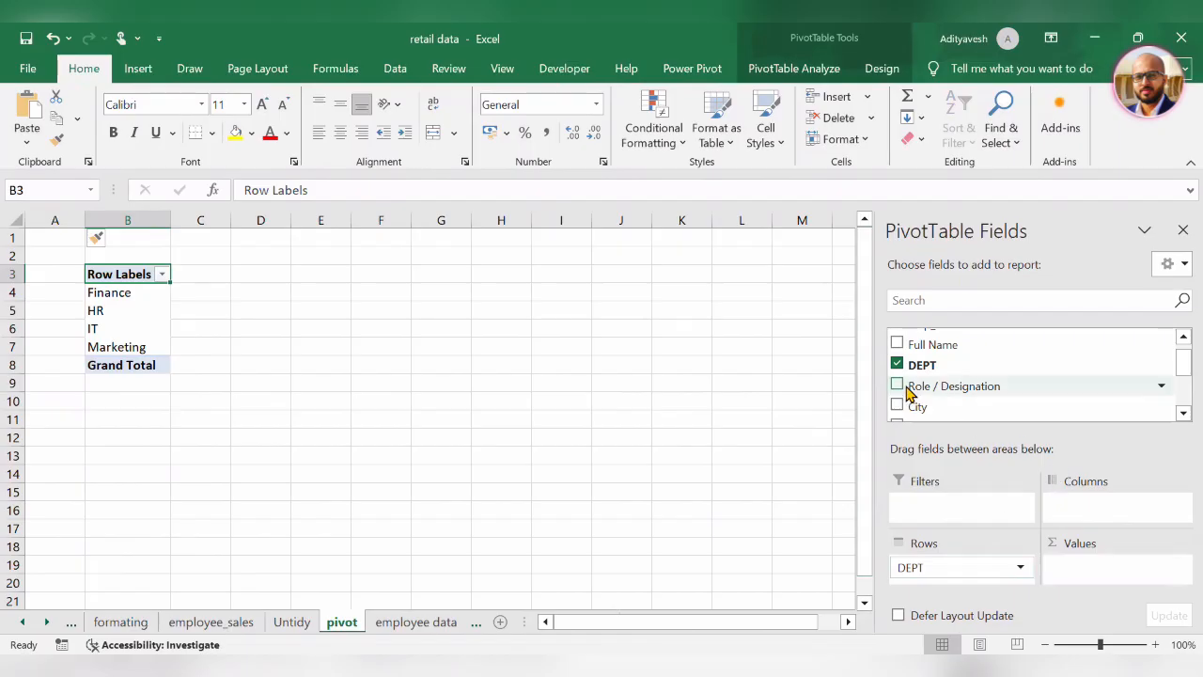
# Add the Salary($) field to the PivotTable's values to sum salary by department
pyautogui.scroll(1, 940, 385)
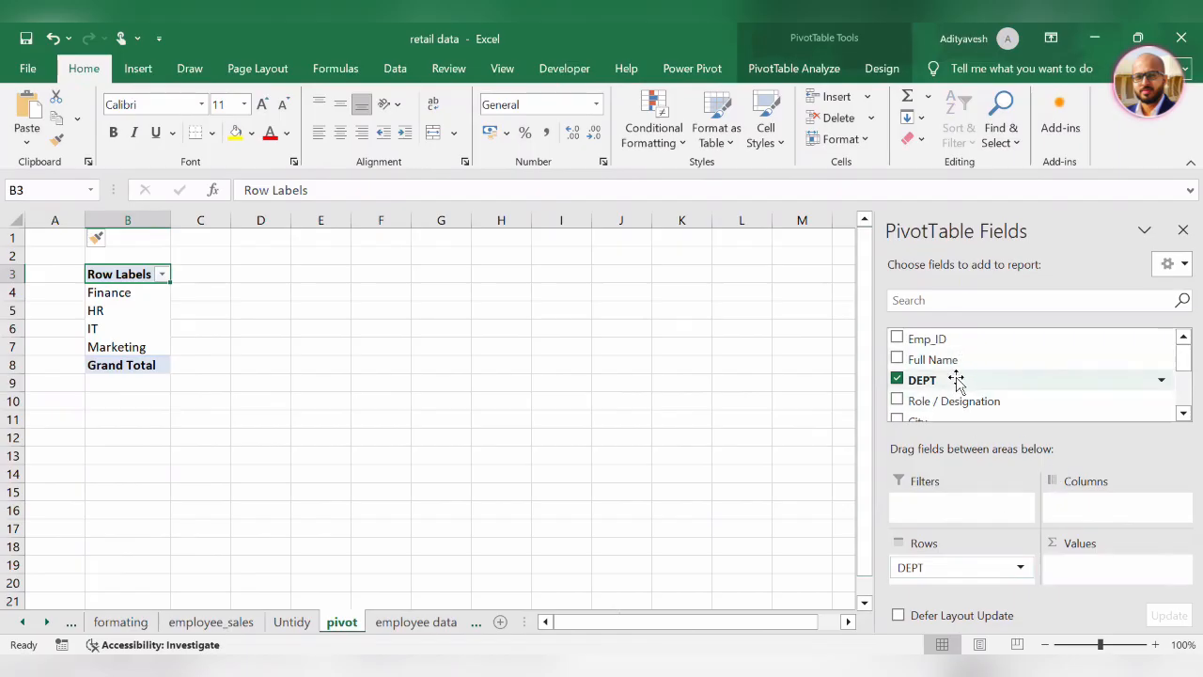
pyautogui.scroll(-1, 961, 380)
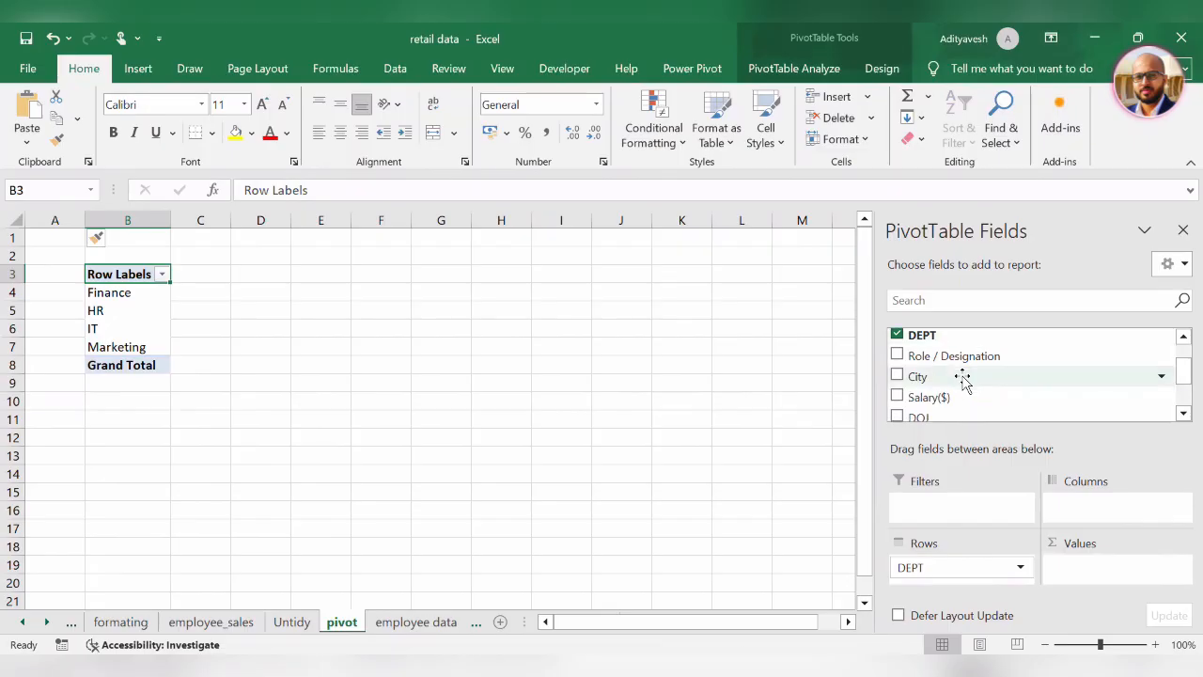
pyautogui.scroll(-1, 962, 378)
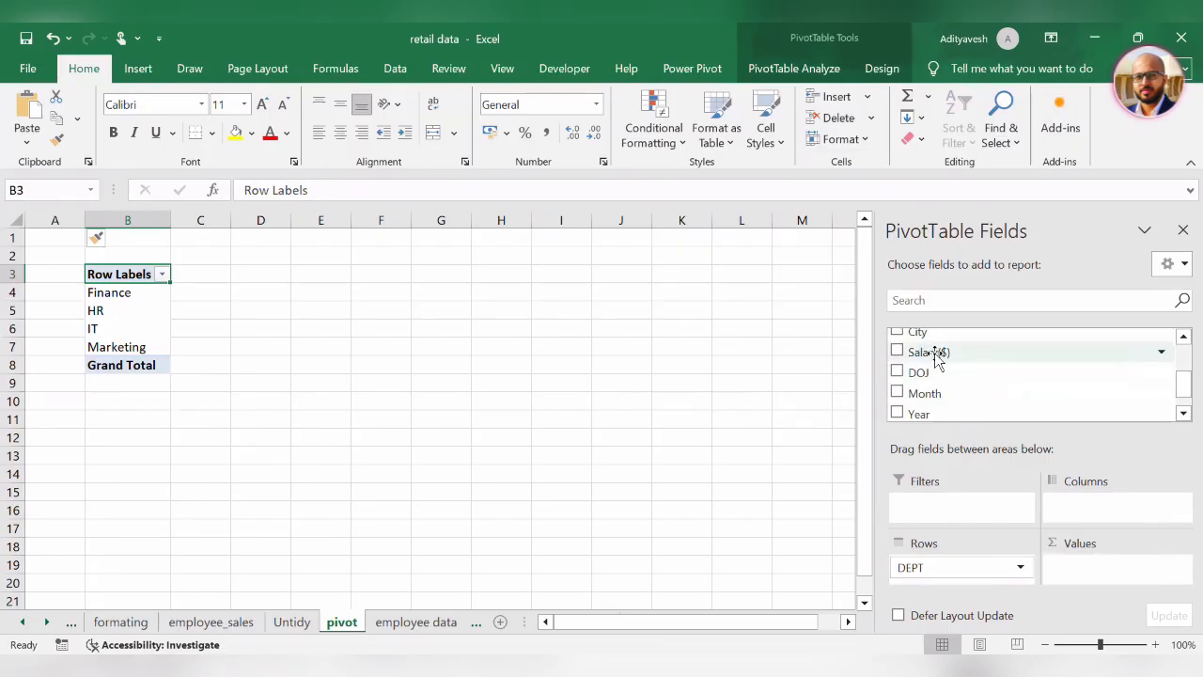
pyautogui.moveTo(938, 360); pyautogui.dragTo(1112, 578)
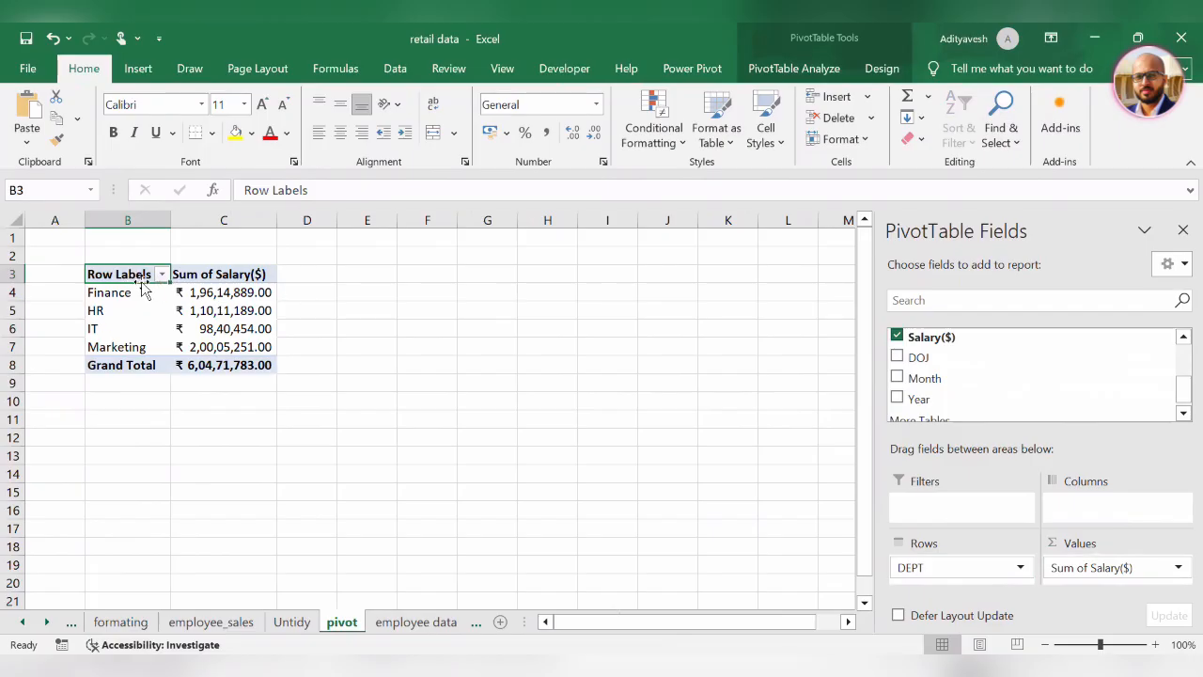
# Preview the bar and column chart variants and insert a Clustered Column PivotChart from the department salary PivotTable
pyautogui.click(806, 68)
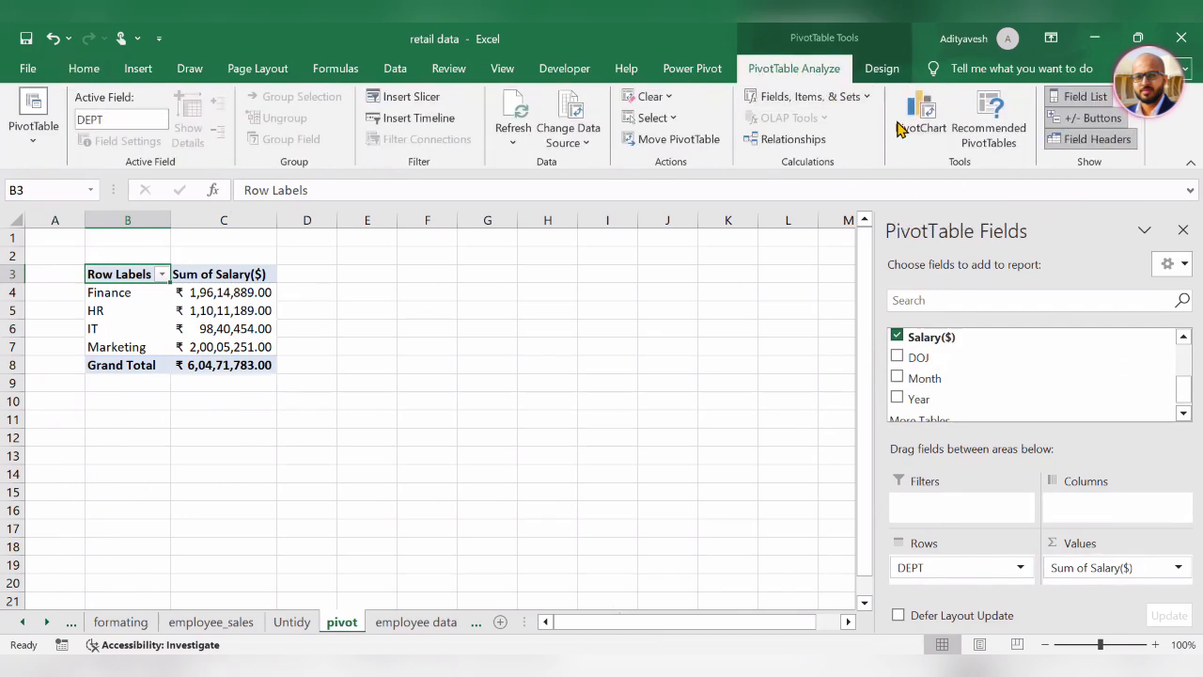
pyautogui.click(908, 131)
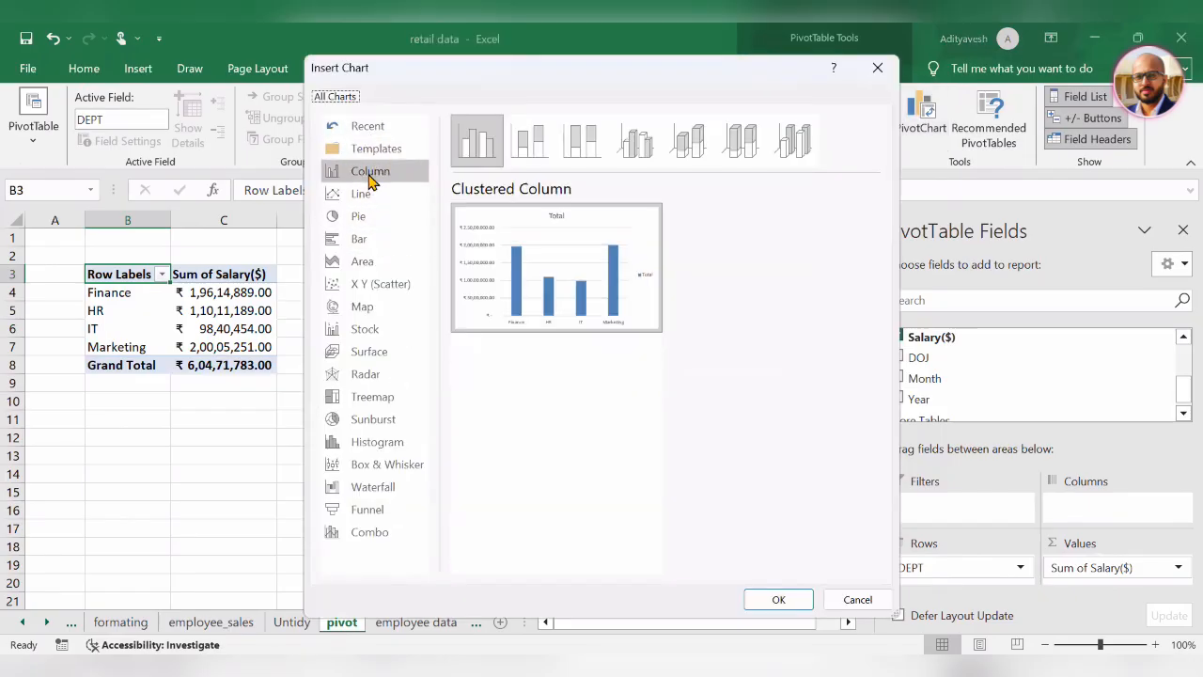
pyautogui.click(372, 241)
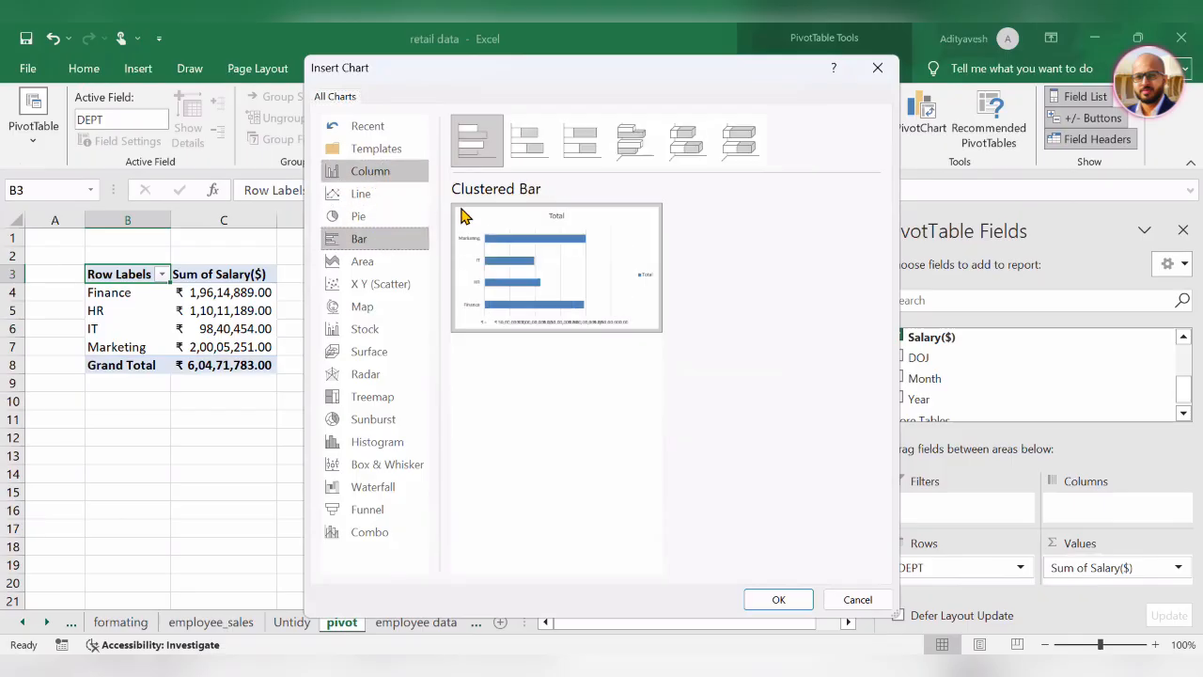
pyautogui.click(381, 175)
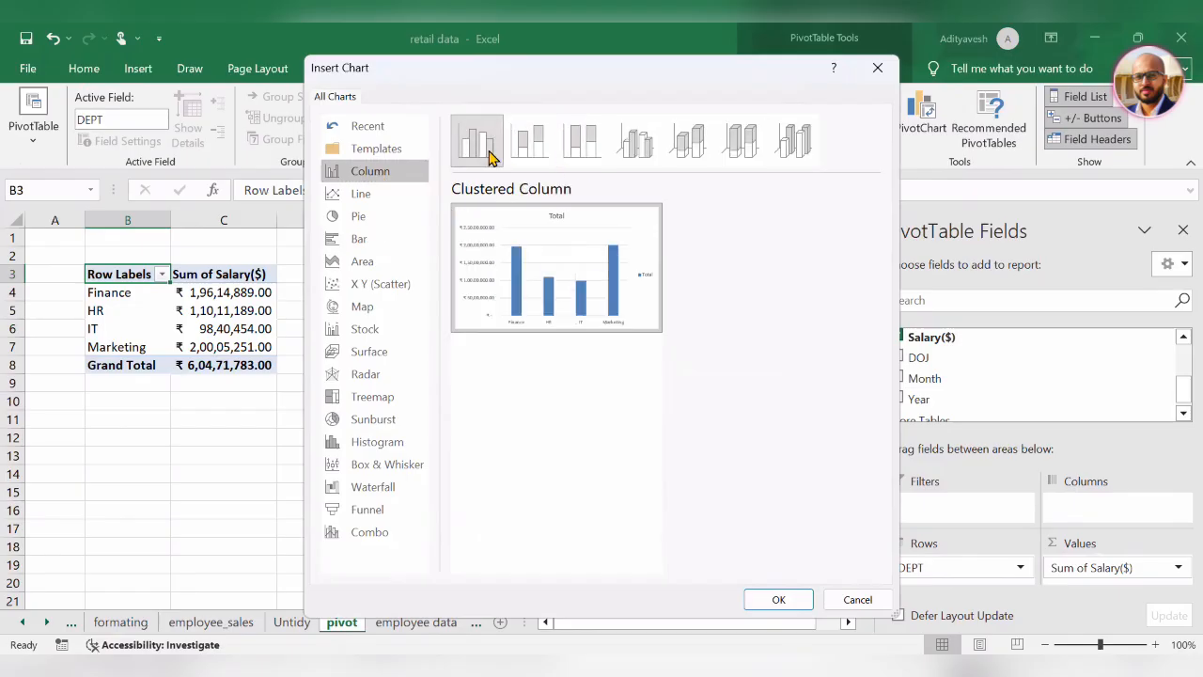
pyautogui.click(529, 151)
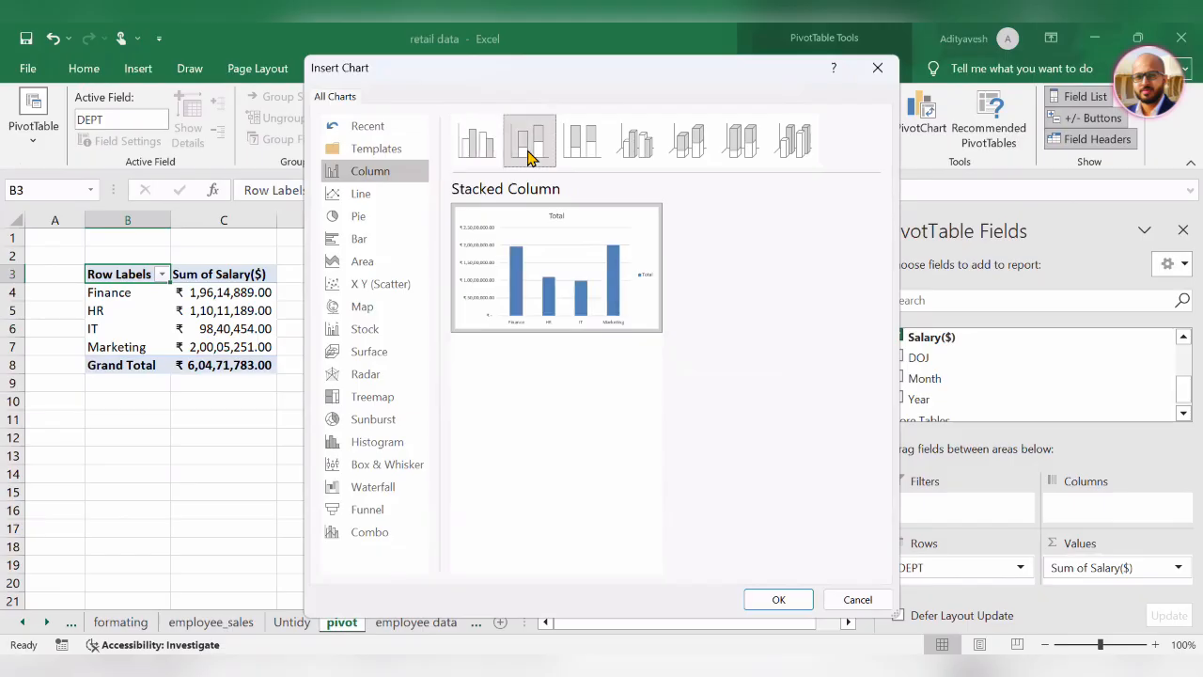
pyautogui.click(585, 149)
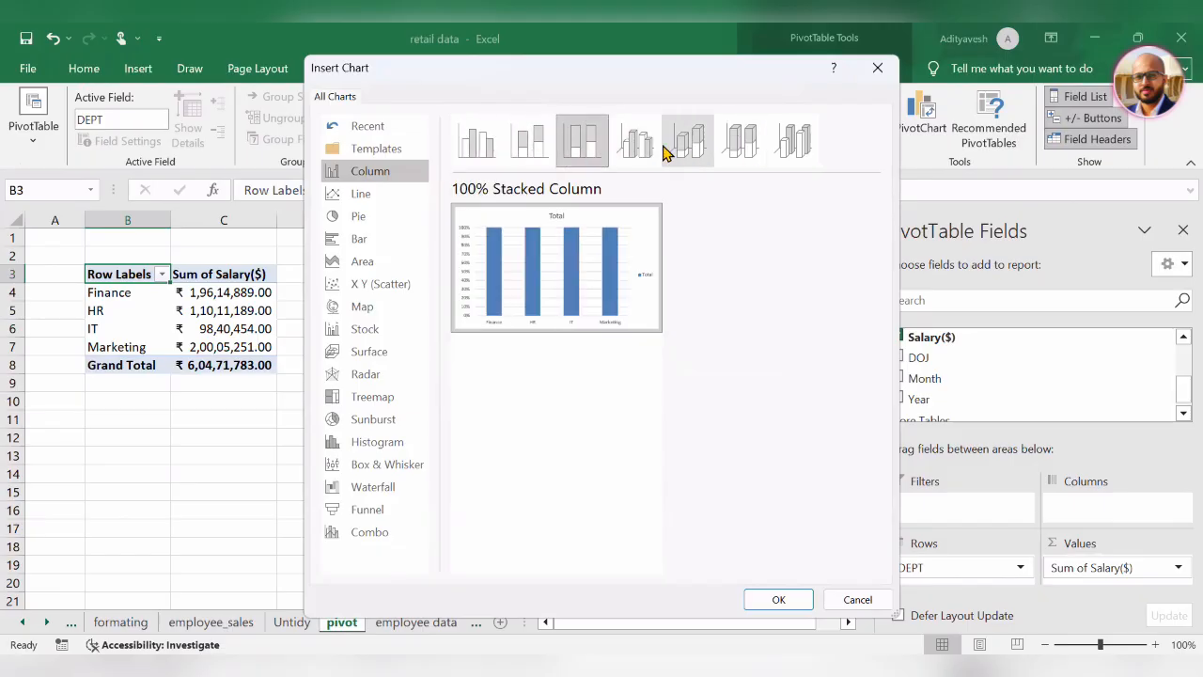
pyautogui.click(636, 145)
pyautogui.click(694, 148)
pyautogui.click(743, 147)
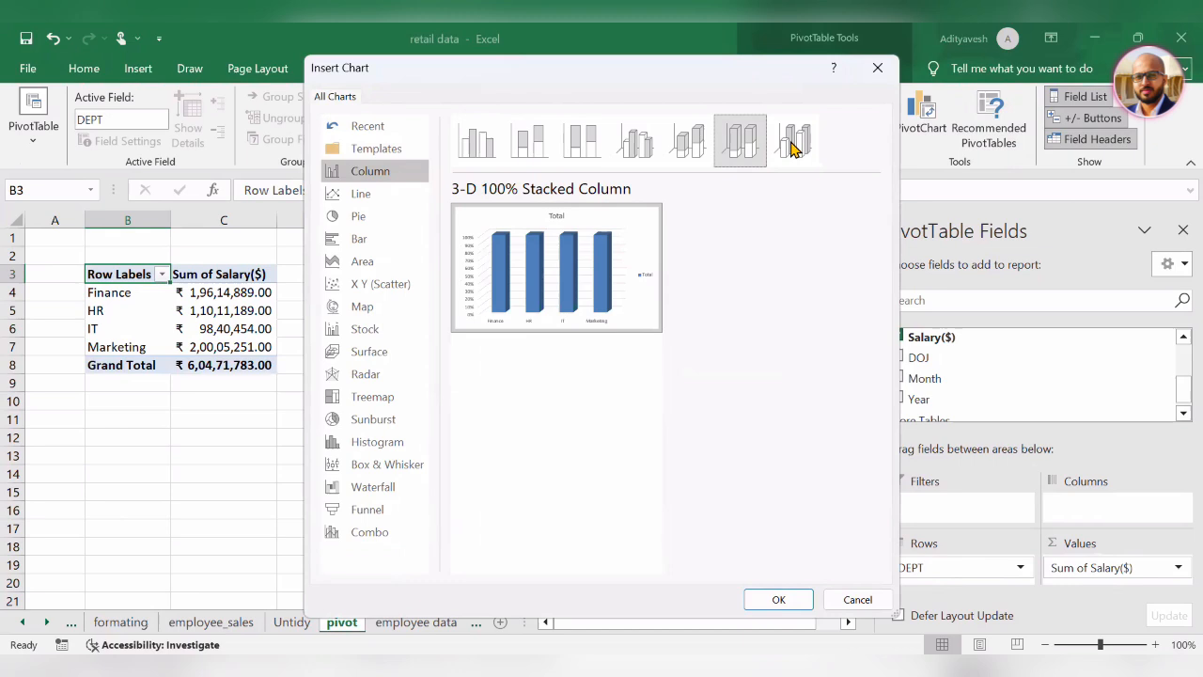
pyautogui.click(477, 141)
pyautogui.moveTo(583, 211)
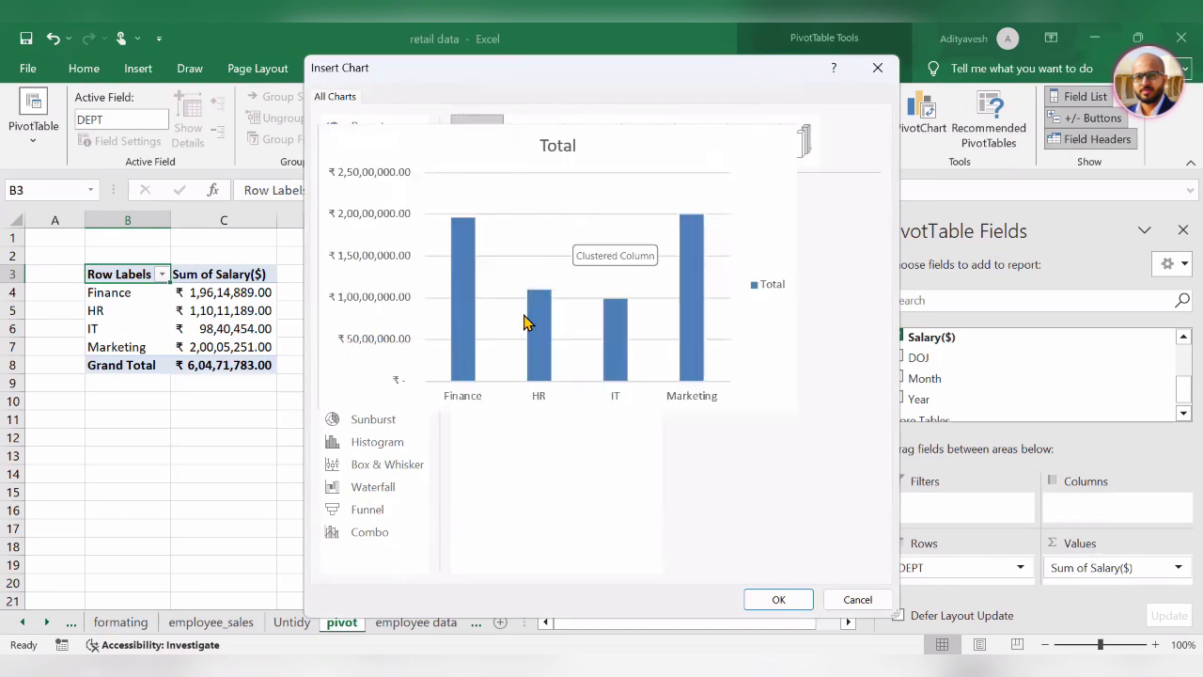
pyautogui.press('Return')
# Place the PivotChart beside the PivotTable and resize it to about 7.99 cm high and 11.11 cm wide
pyautogui.moveTo(376, 317); pyautogui.dragTo(478, 317)
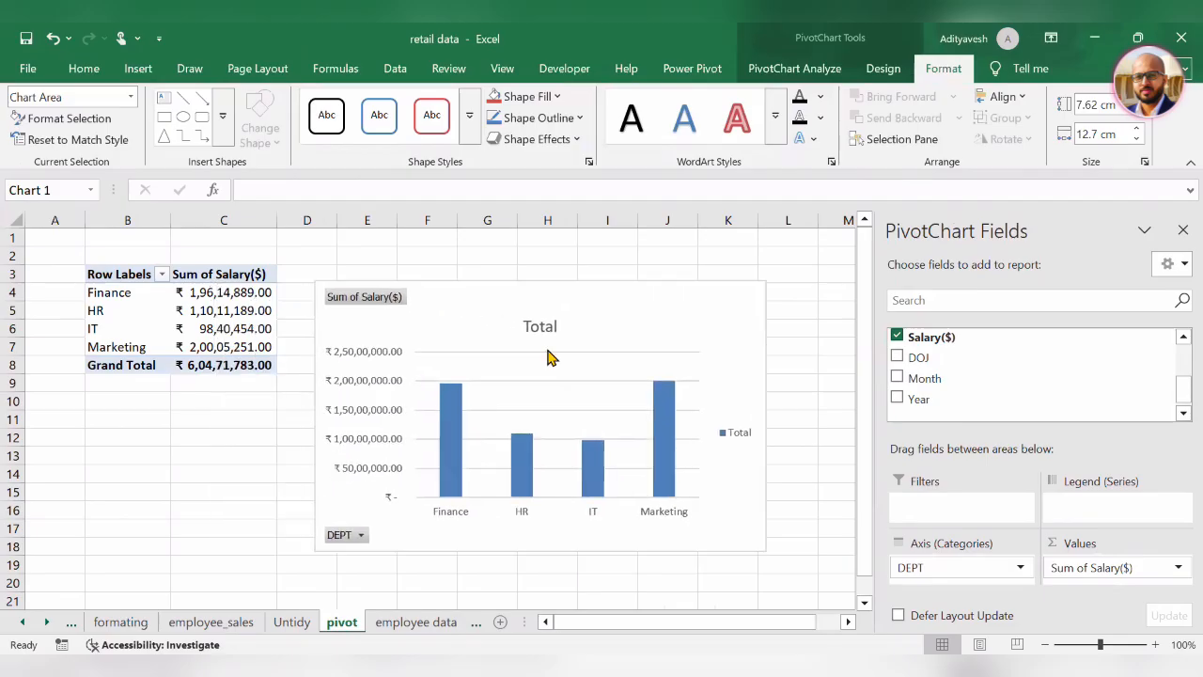
pyautogui.moveTo(763, 548); pyautogui.dragTo(749, 518)
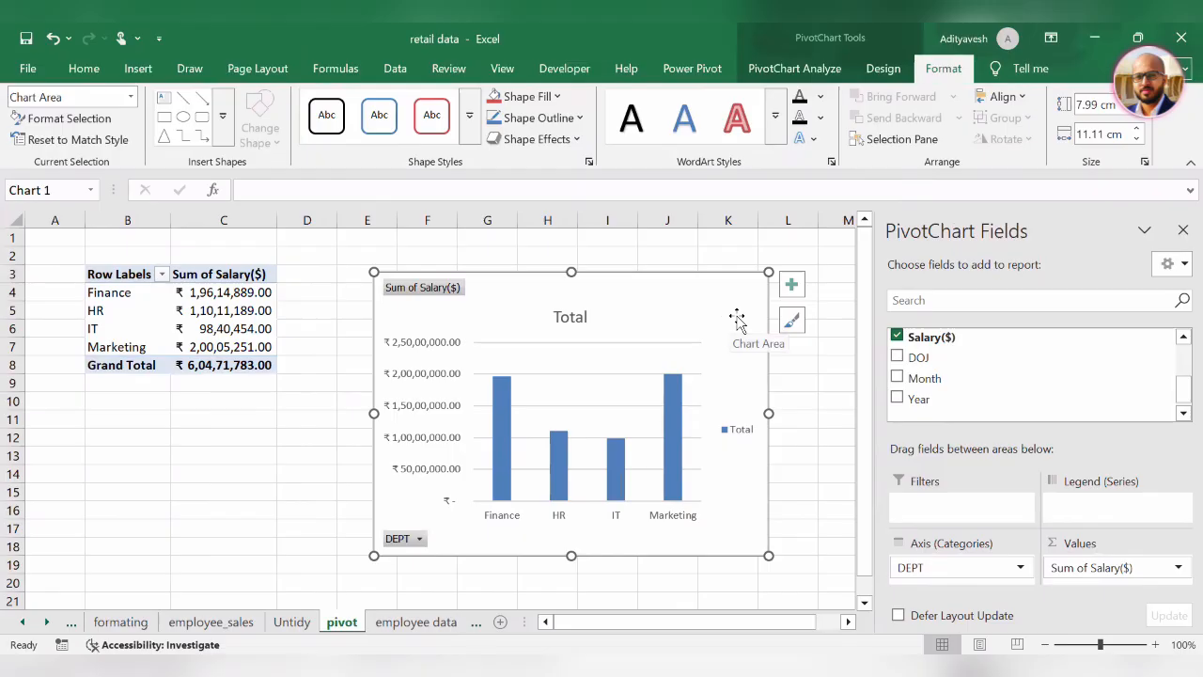
# Try a chart style with wide labelled columns, and apply the dark gradient style with glossy blue columns to the PivotChart
pyautogui.click(795, 68)
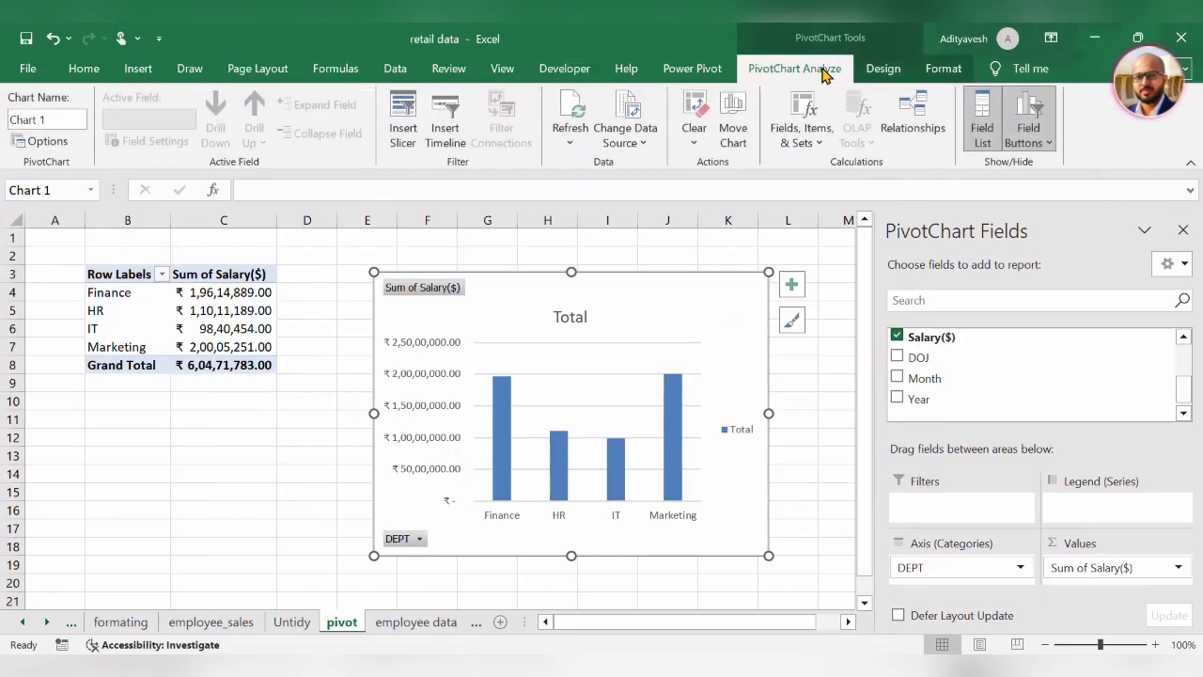
pyautogui.click(884, 68)
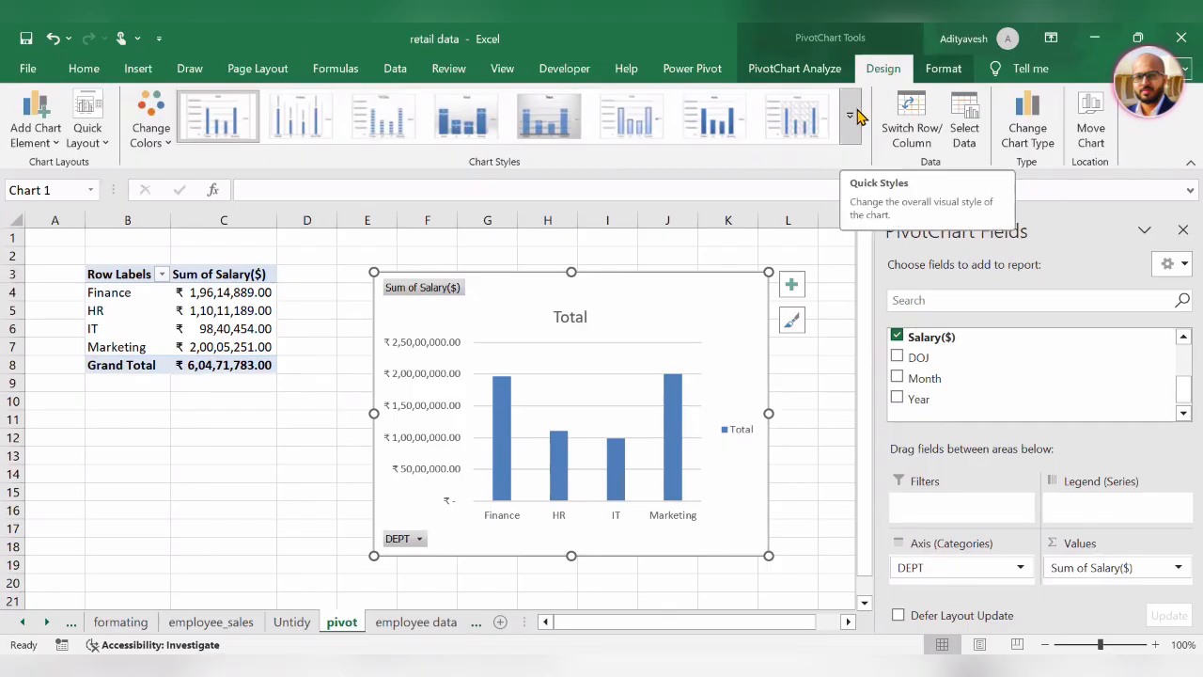
pyautogui.click(468, 119)
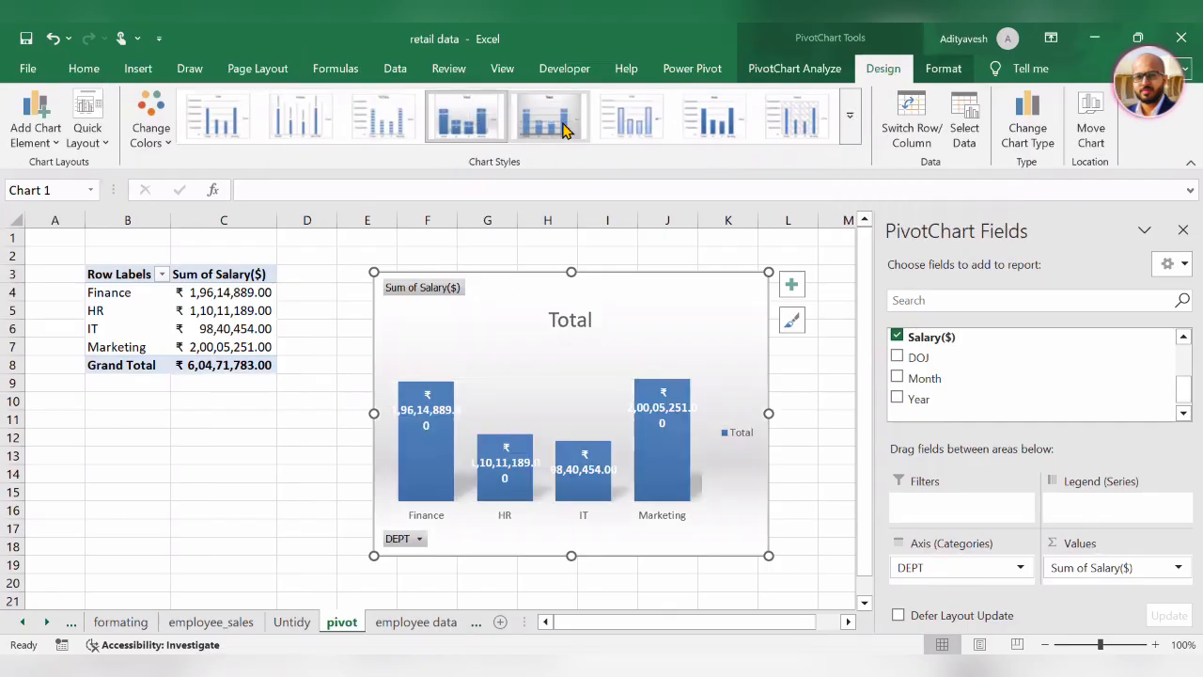
pyautogui.click(848, 133)
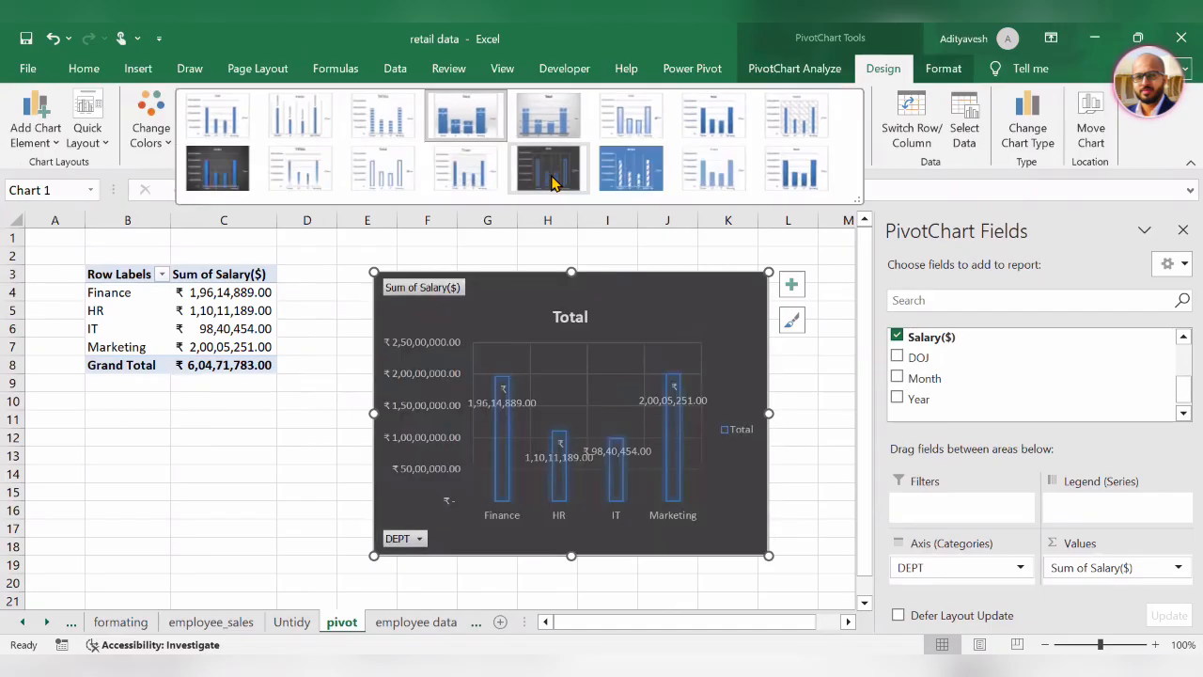
pyautogui.click(225, 172)
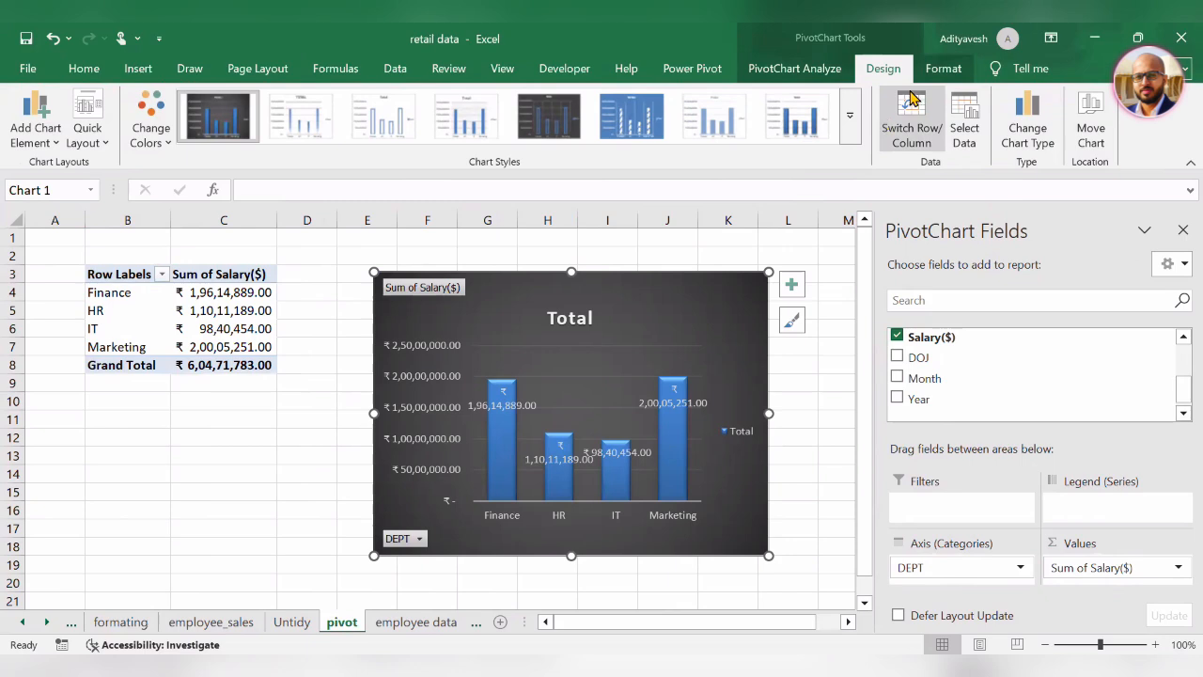
pyautogui.click(936, 75)
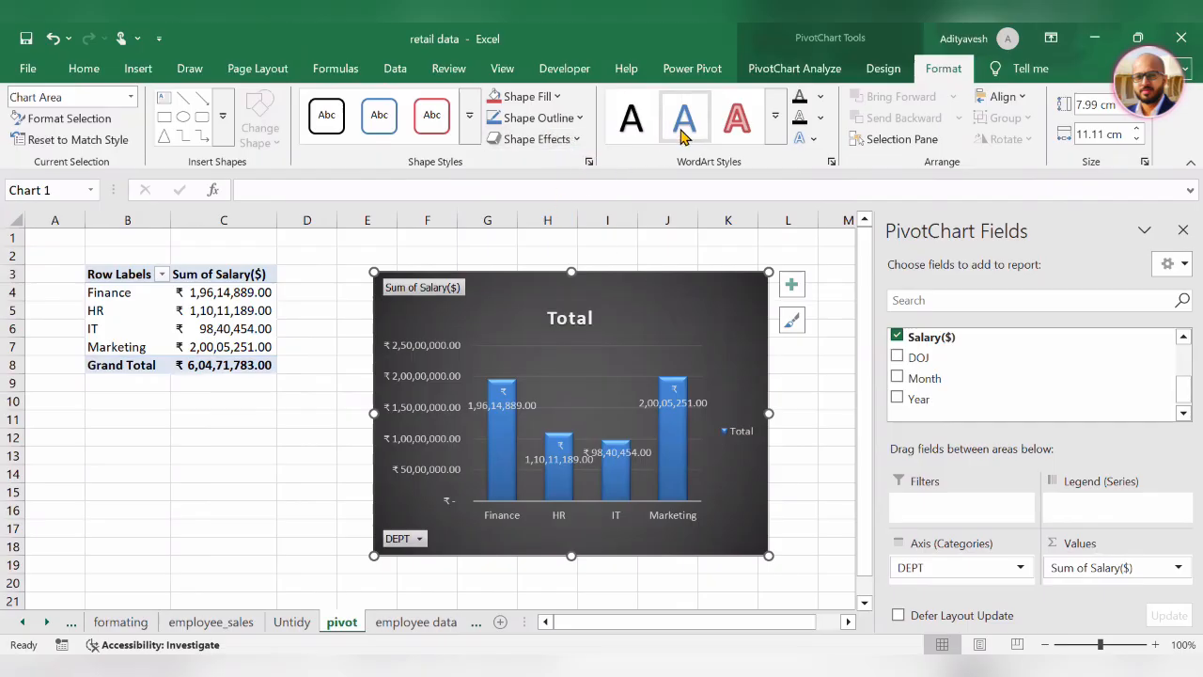
pyautogui.click(875, 71)
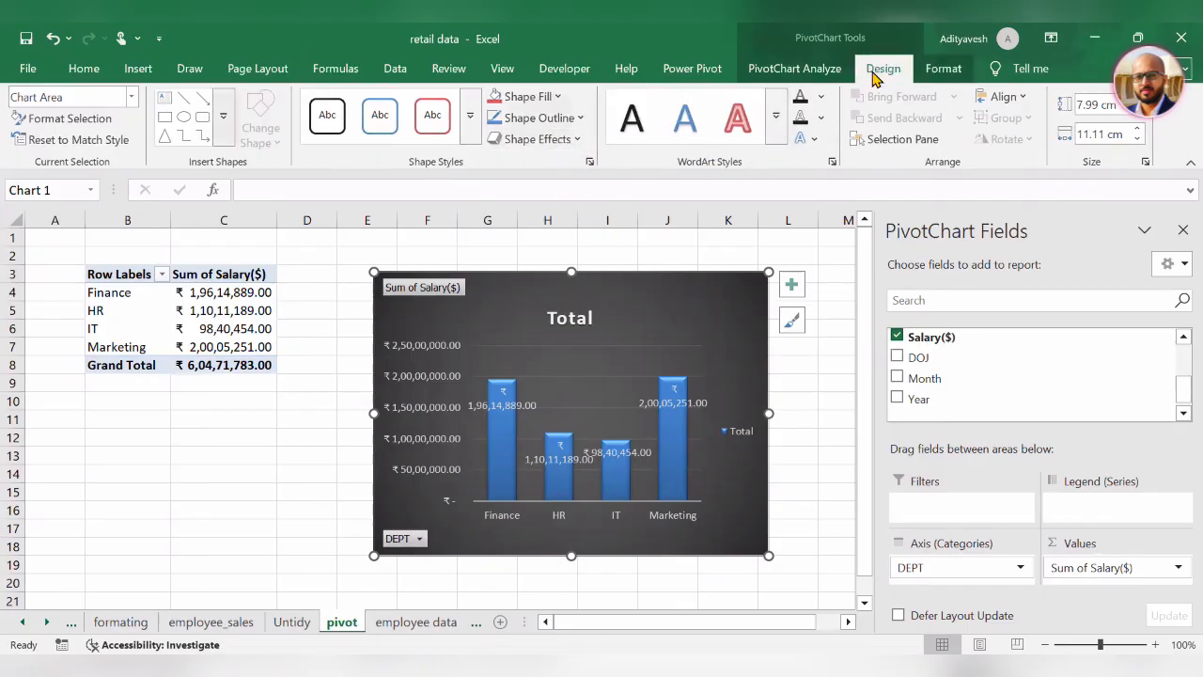
pyautogui.click(795, 69)
pyautogui.click(299, 440)
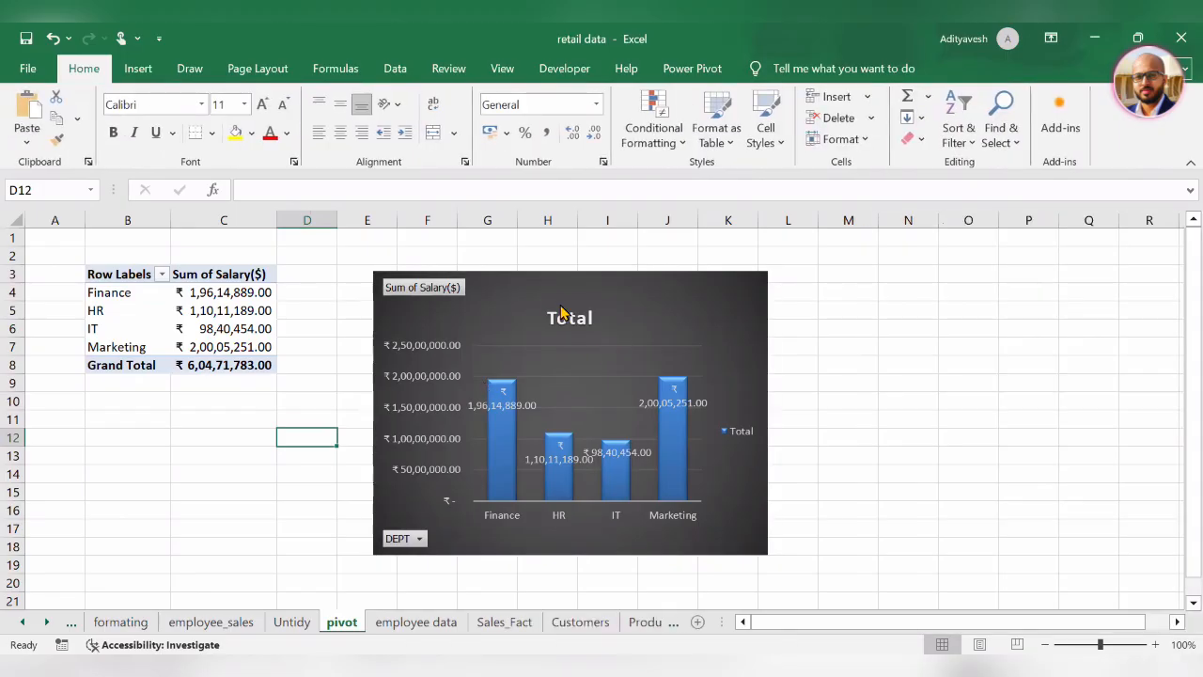
# Change the PivotChart's type from column to Doughnut
pyautogui.click(545, 297)
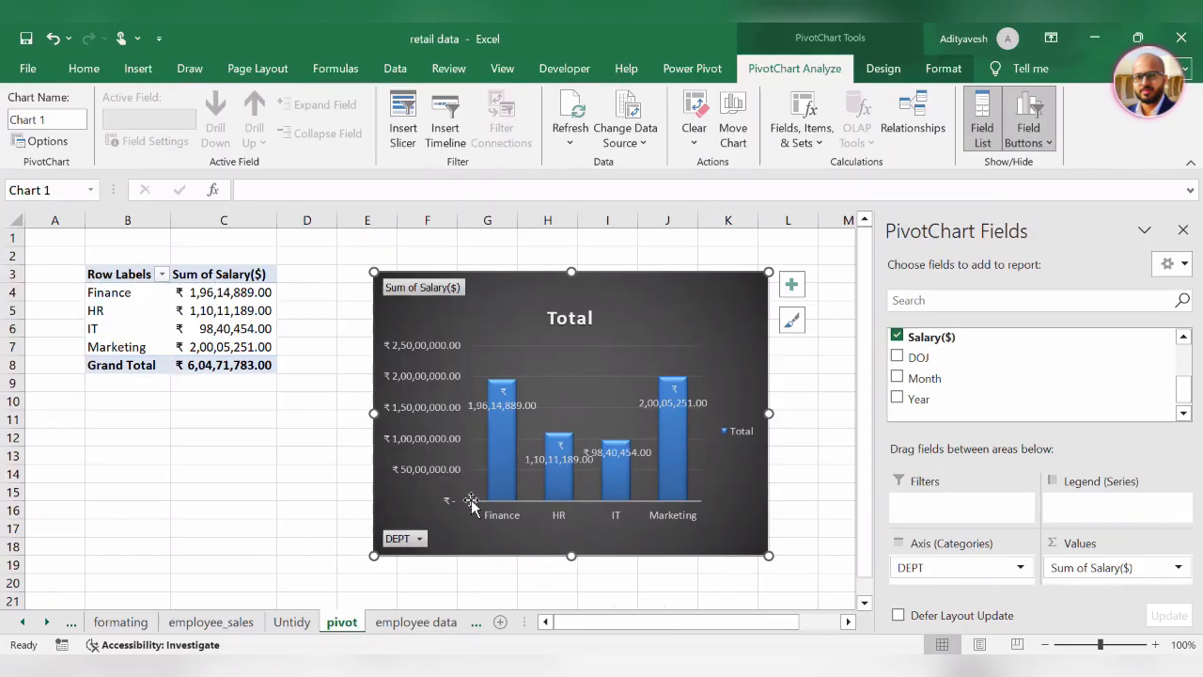
pyautogui.rightClick(673, 306)
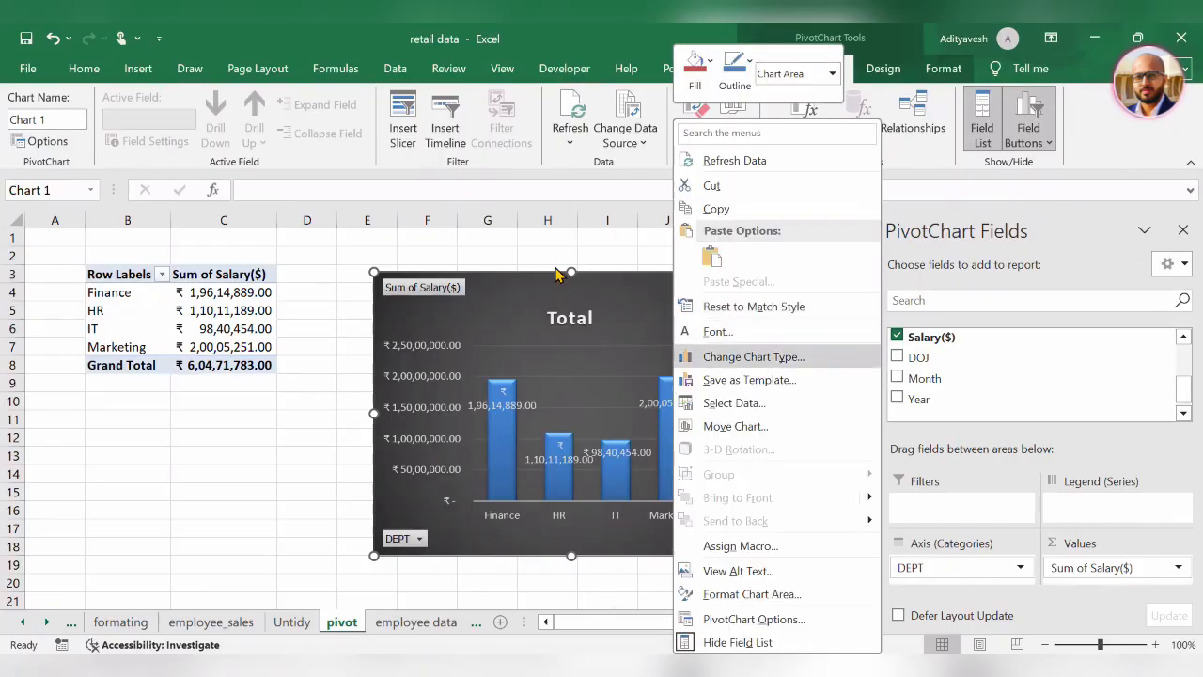
pyautogui.press('Return')
pyautogui.click(366, 216)
pyautogui.moveTo(636, 269)
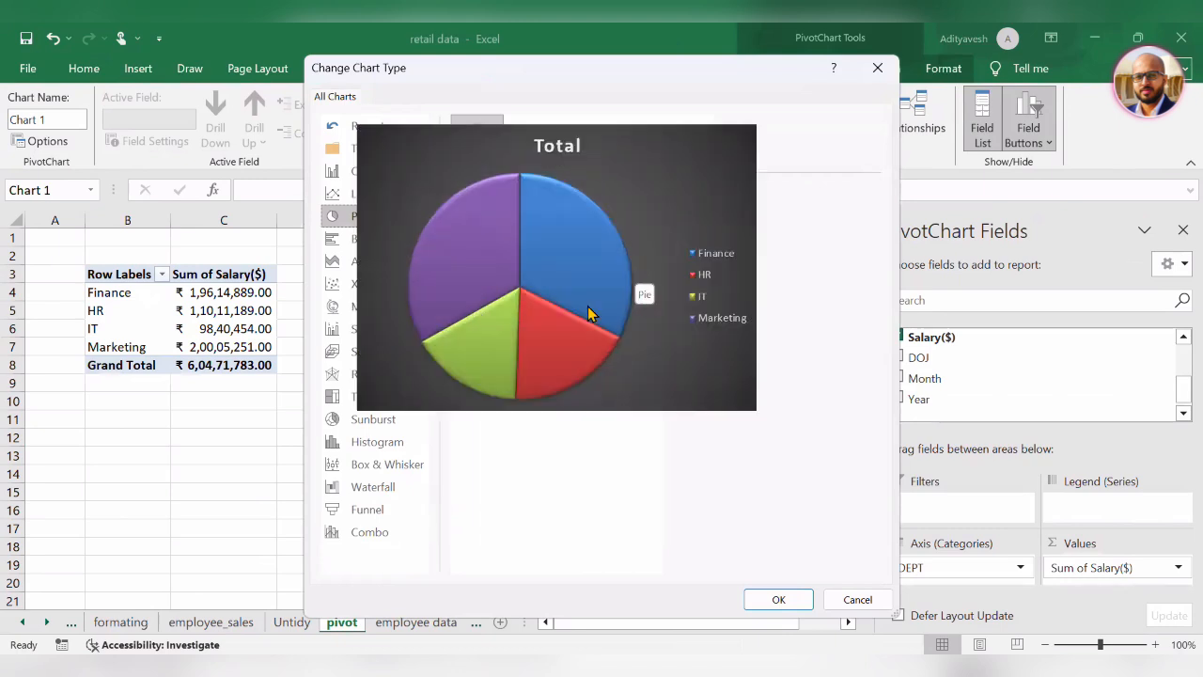
pyautogui.click(780, 601)
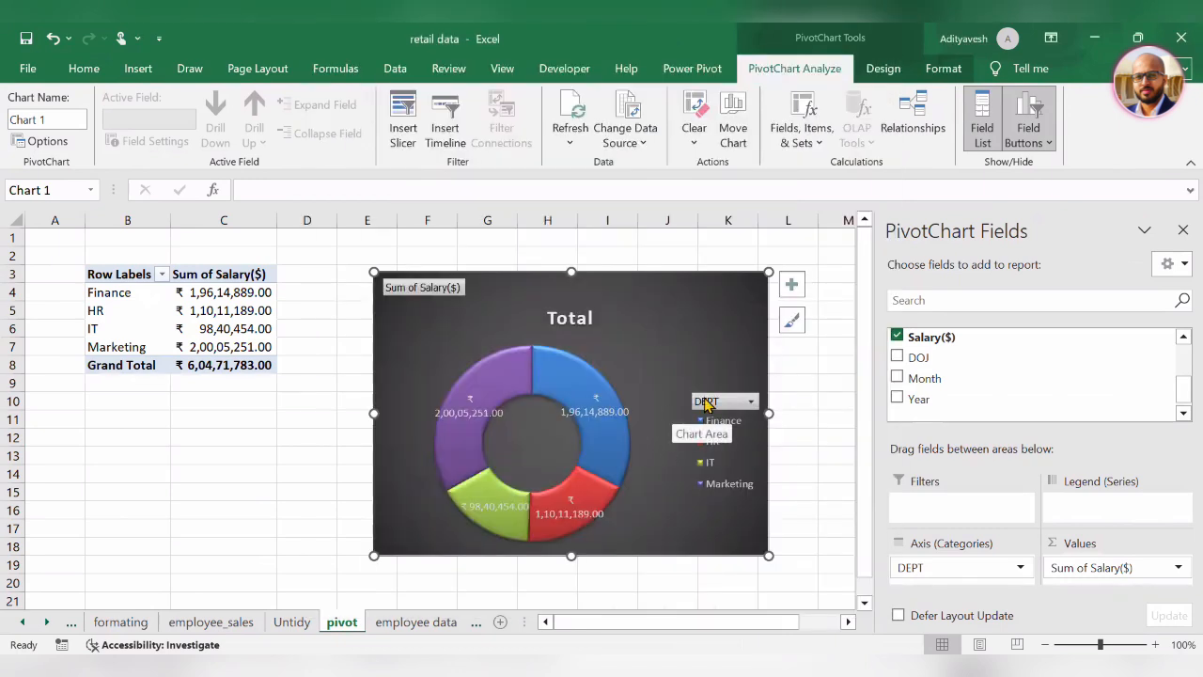
# Shrink the doughnut chart, and undo the changes back to the column chart
pyautogui.moveTo(769, 556); pyautogui.dragTo(726, 521)
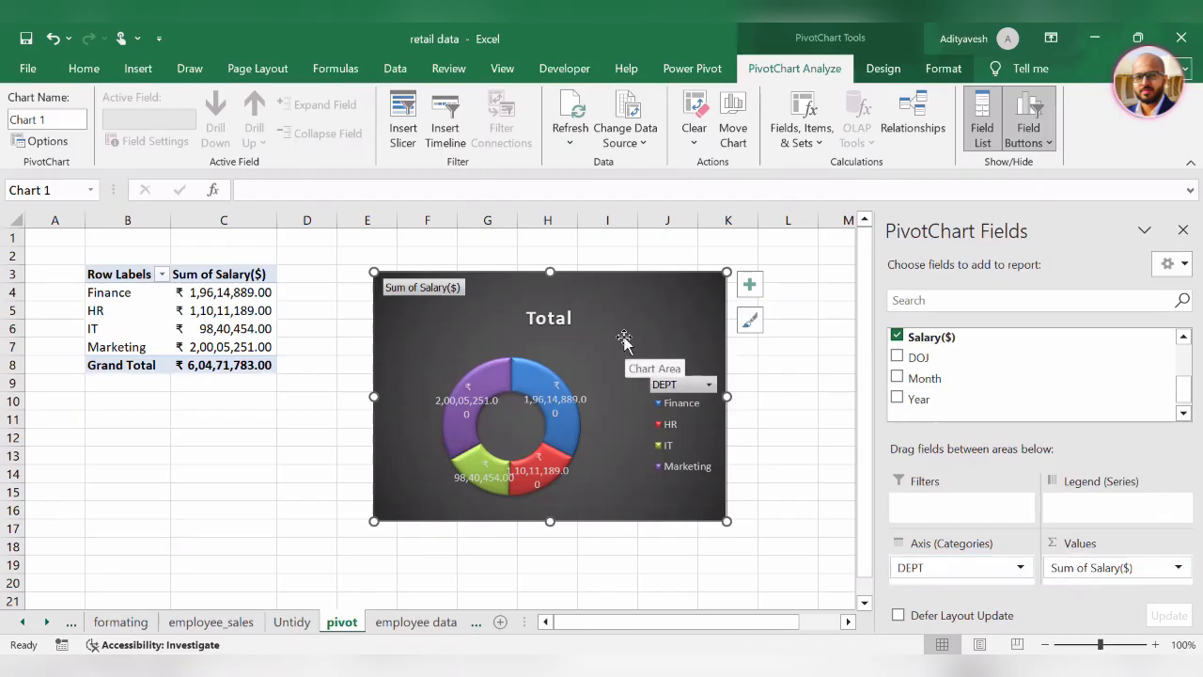
pyautogui.hotkey('ctrl', 'z')
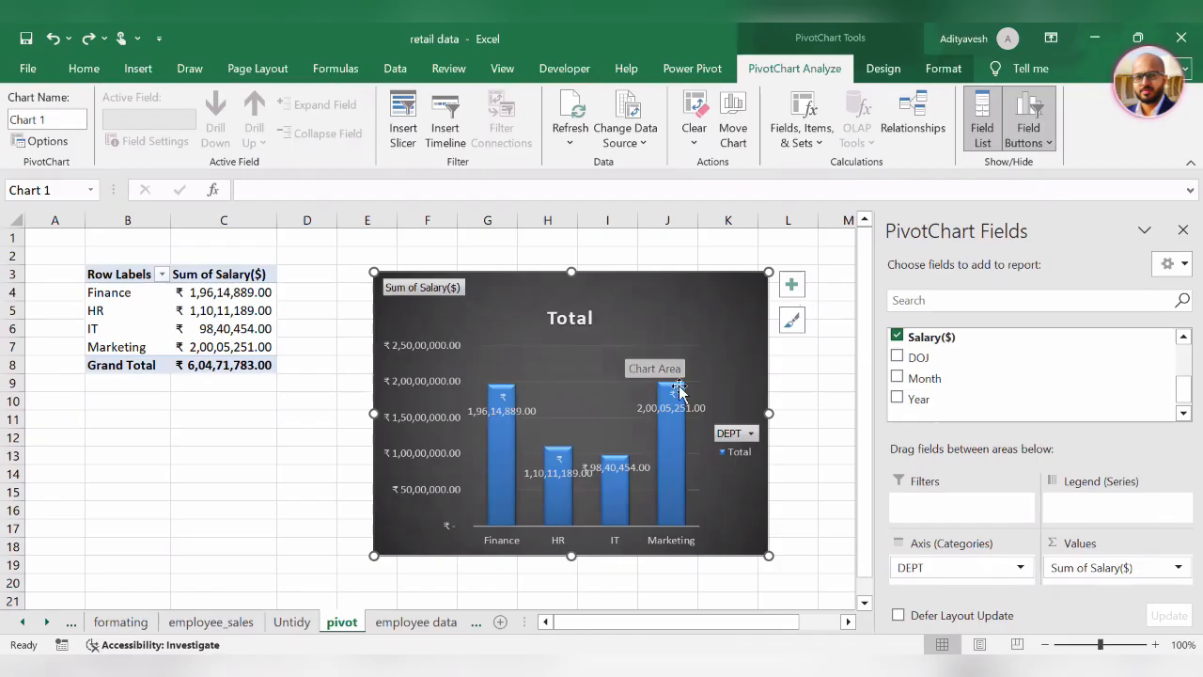
# Try the pale blue chart style, and apply the plain white style with solid blue columns to the PivotChart
pyautogui.click(703, 69)
pyautogui.click(883, 69)
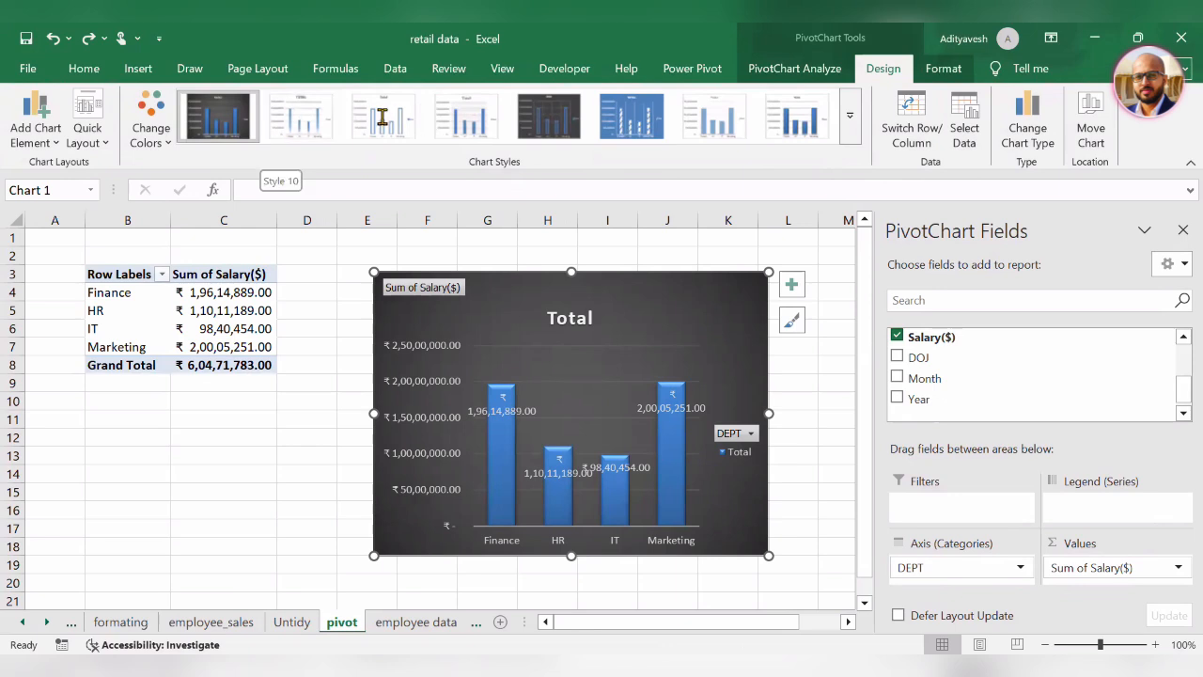
pyautogui.click(724, 118)
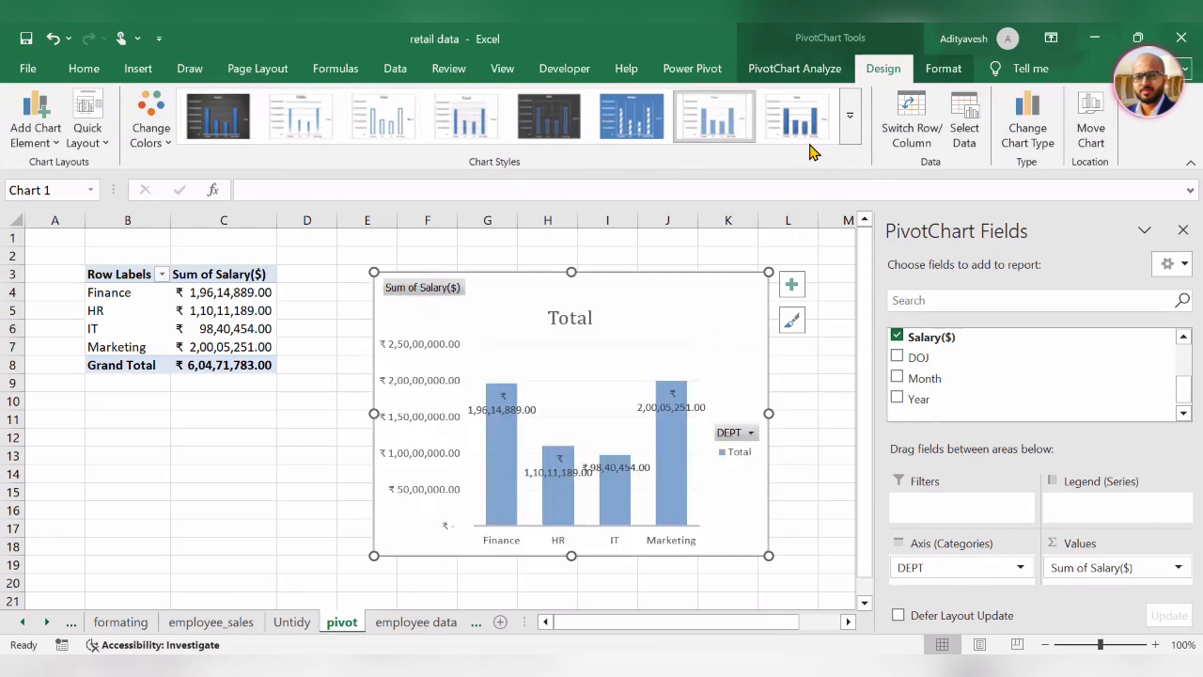
pyautogui.click(850, 127)
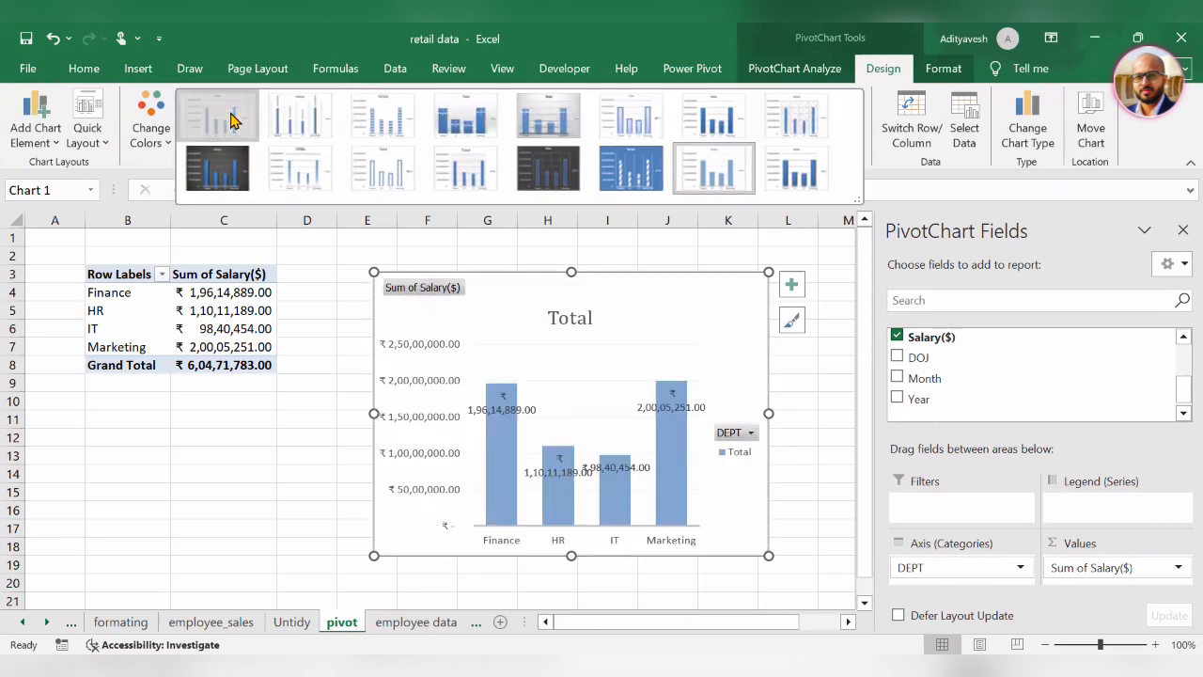
pyautogui.click(233, 118)
# Widen the PivotChart so it starts in column D, lower its upper edge to row 5, and deselect it
pyautogui.moveTo(373, 414); pyautogui.dragTo(307, 414)
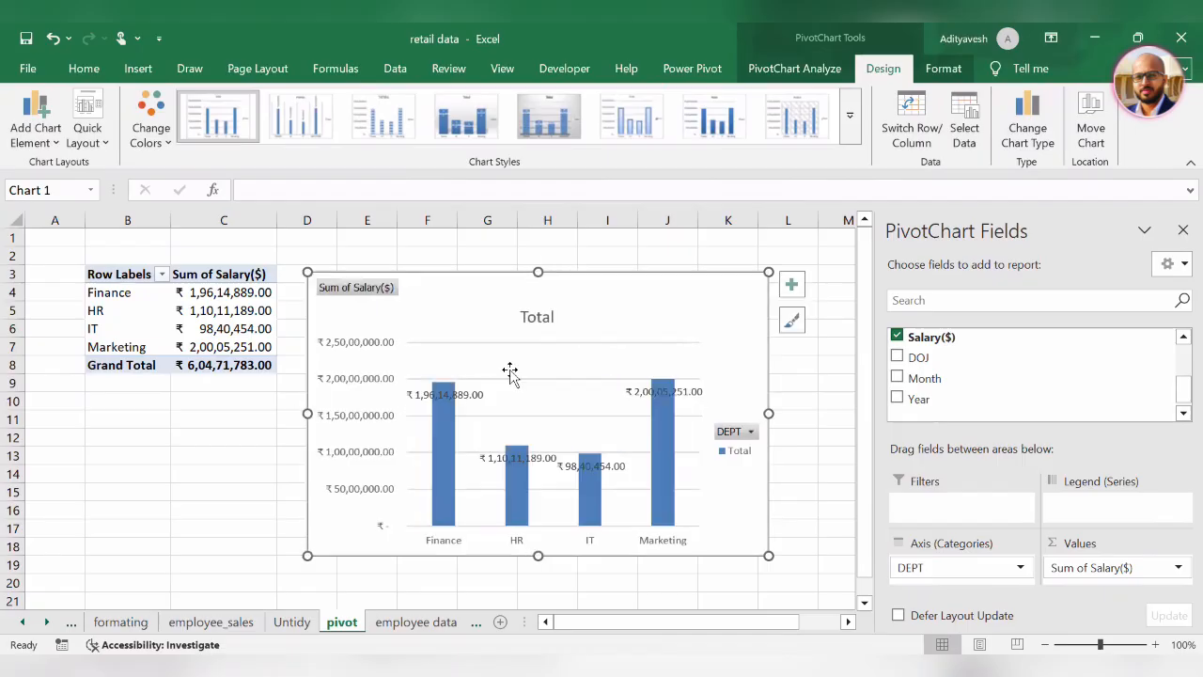
pyautogui.moveTo(538, 273); pyautogui.dragTo(537, 316)
pyautogui.click(419, 261)
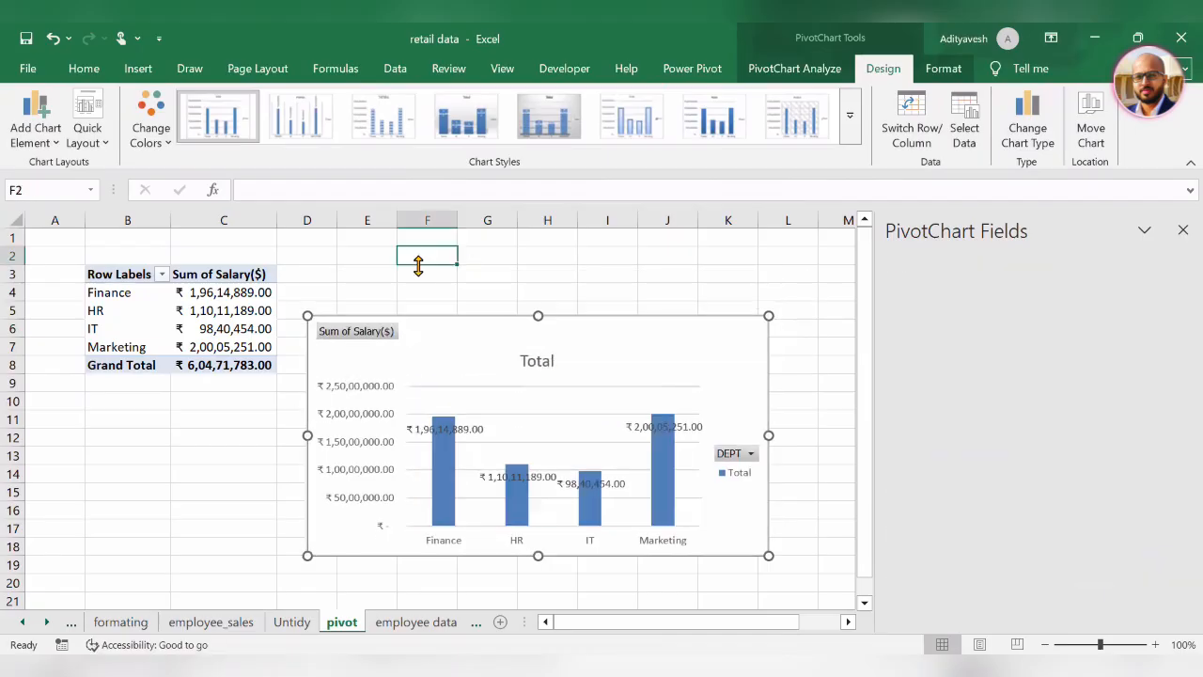
# Copy the entire department salary PivotTable and paste it at cell B22, below the chart on the pivot worksheet
pyautogui.click(218, 310)
pyautogui.click(102, 280)
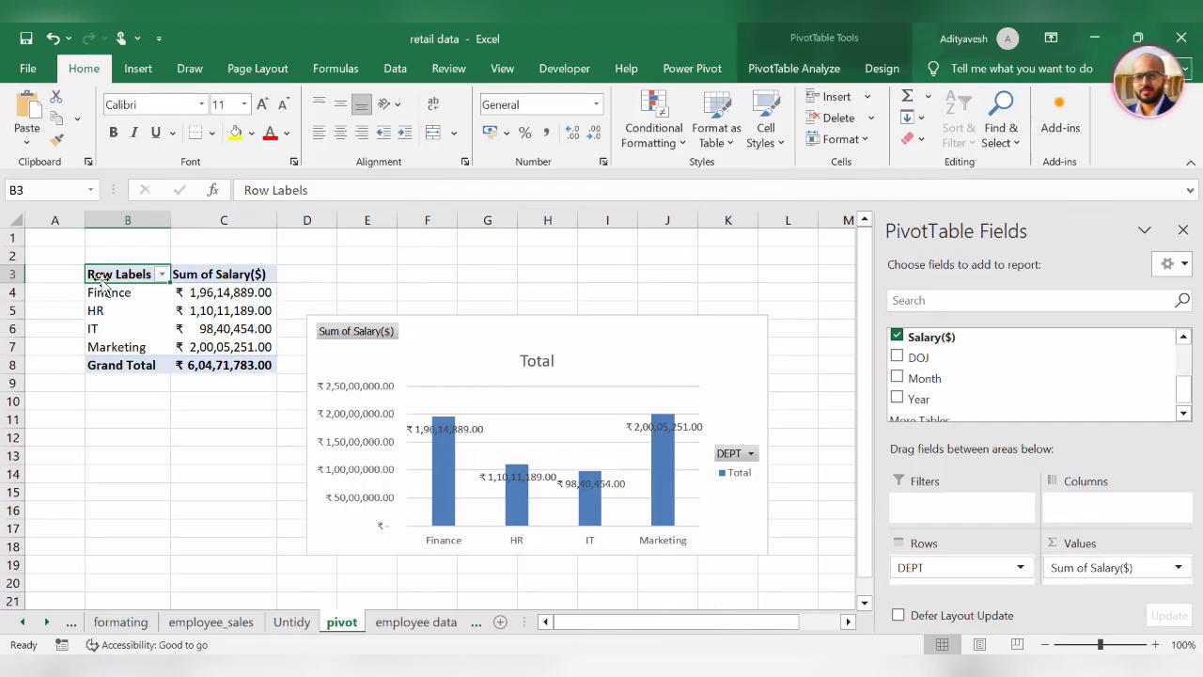
pyautogui.hotkey('ctrl', 'a')
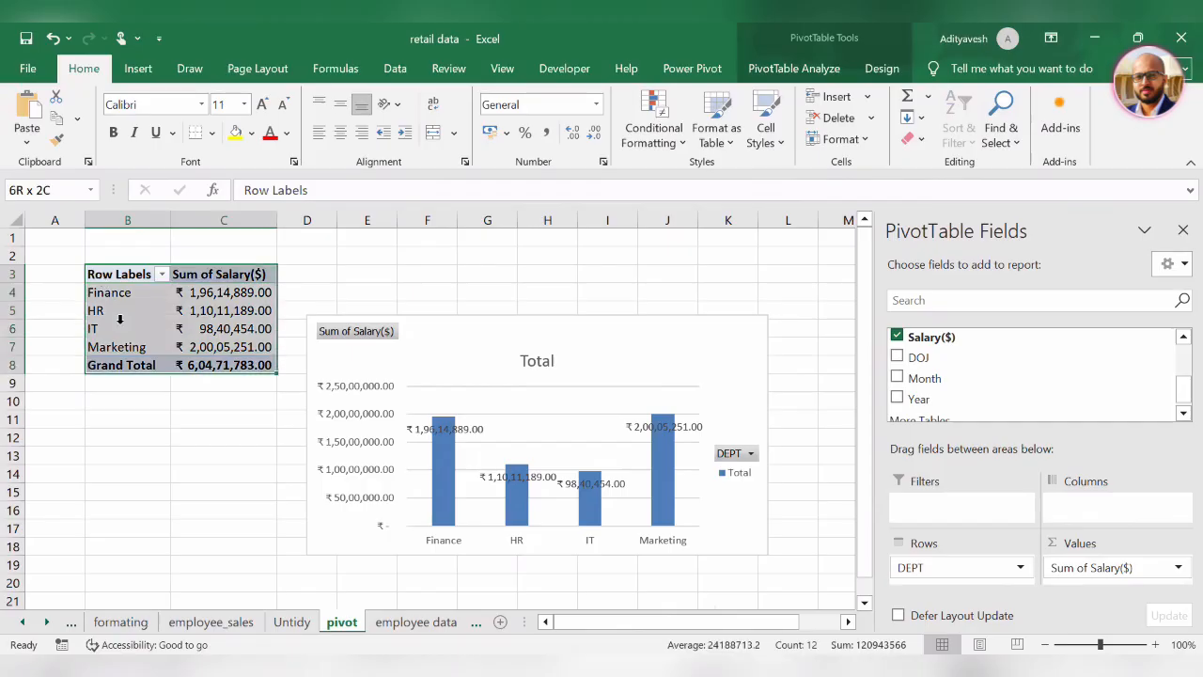
pyautogui.hotkey('ctrl', 'c')
pyautogui.scroll(-2, 142, 503)
pyautogui.click(141, 476)
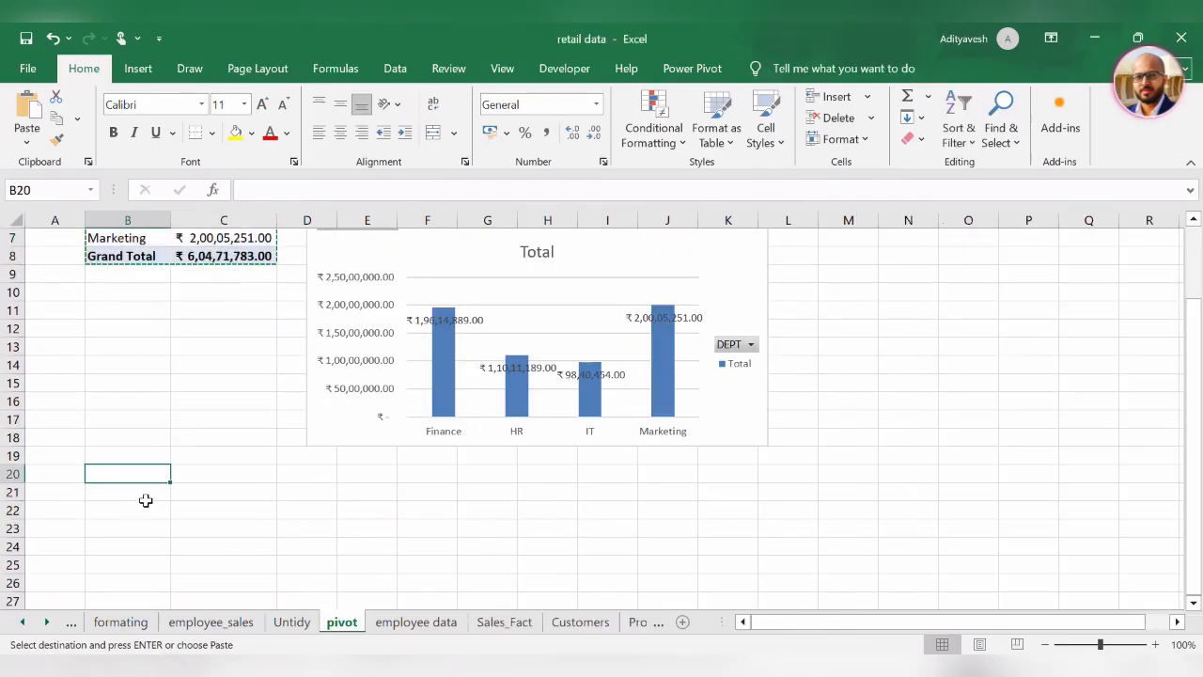
pyautogui.click(129, 510)
pyautogui.hotkey('ctrl', 'v')
pyautogui.scroll(-2, 97, 452)
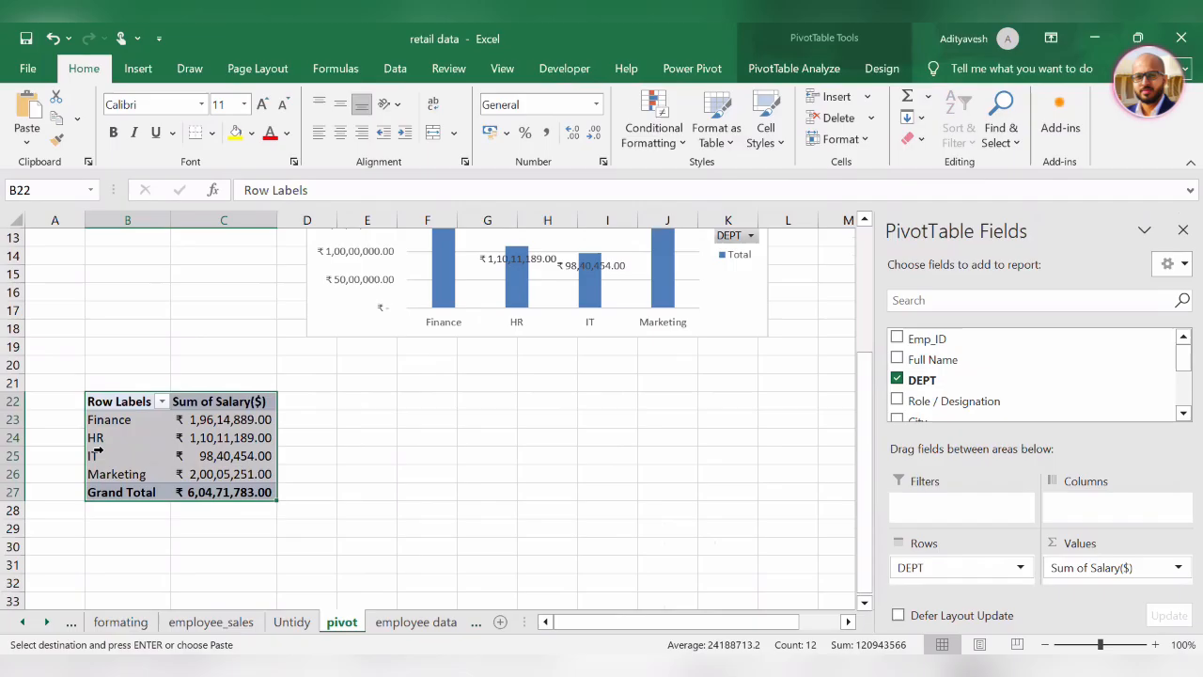
# In the copied PivotTable, replace DEPT with Role / Designation in the rows and add DEPT to the columns
pyautogui.click(118, 398)
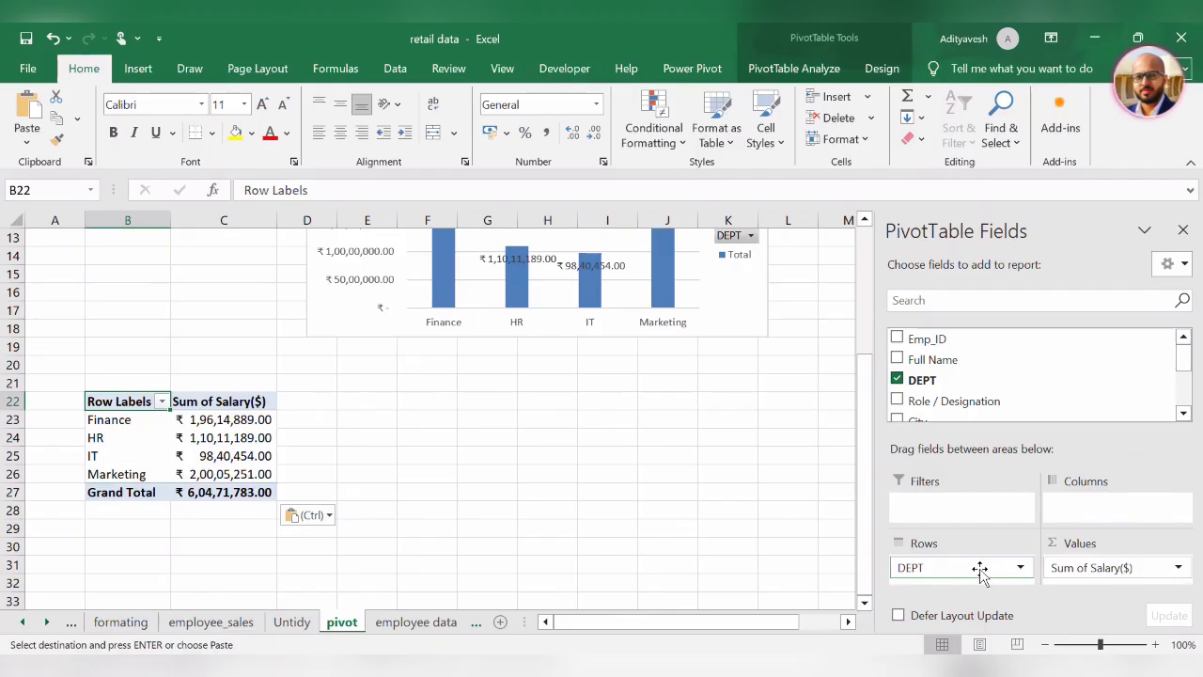
pyautogui.moveTo(980, 572); pyautogui.dragTo(1025, 400)
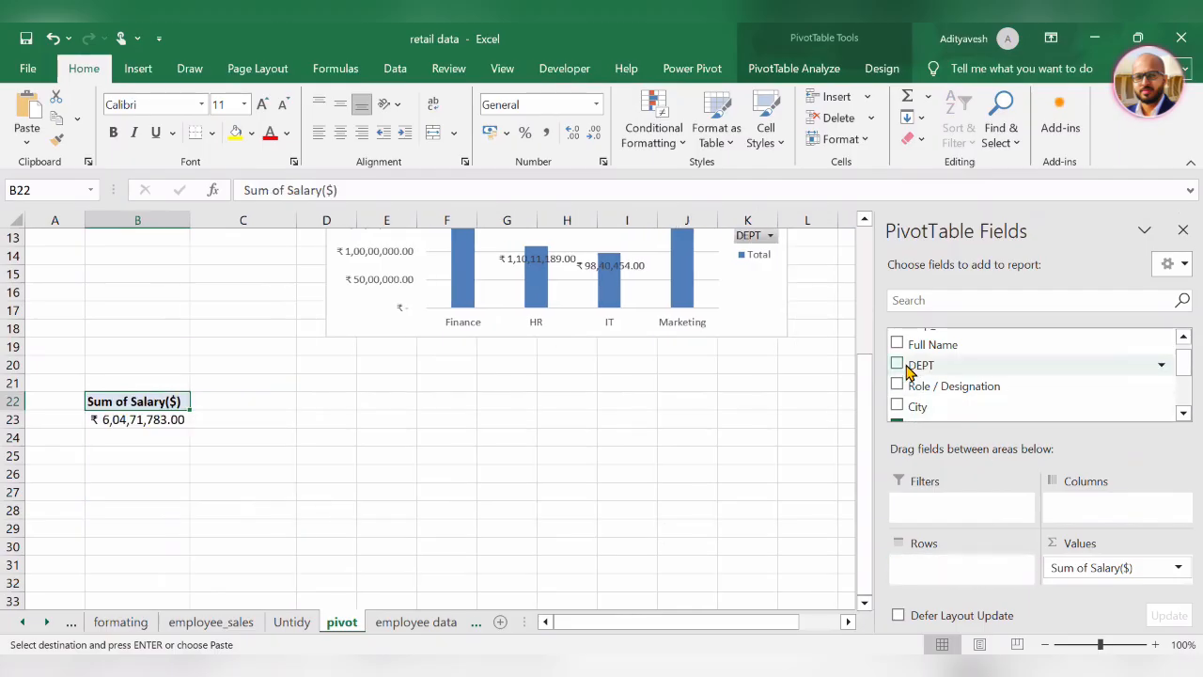
pyautogui.moveTo(954, 385); pyautogui.dragTo(973, 571)
pyautogui.scroll(-1, 513, 478)
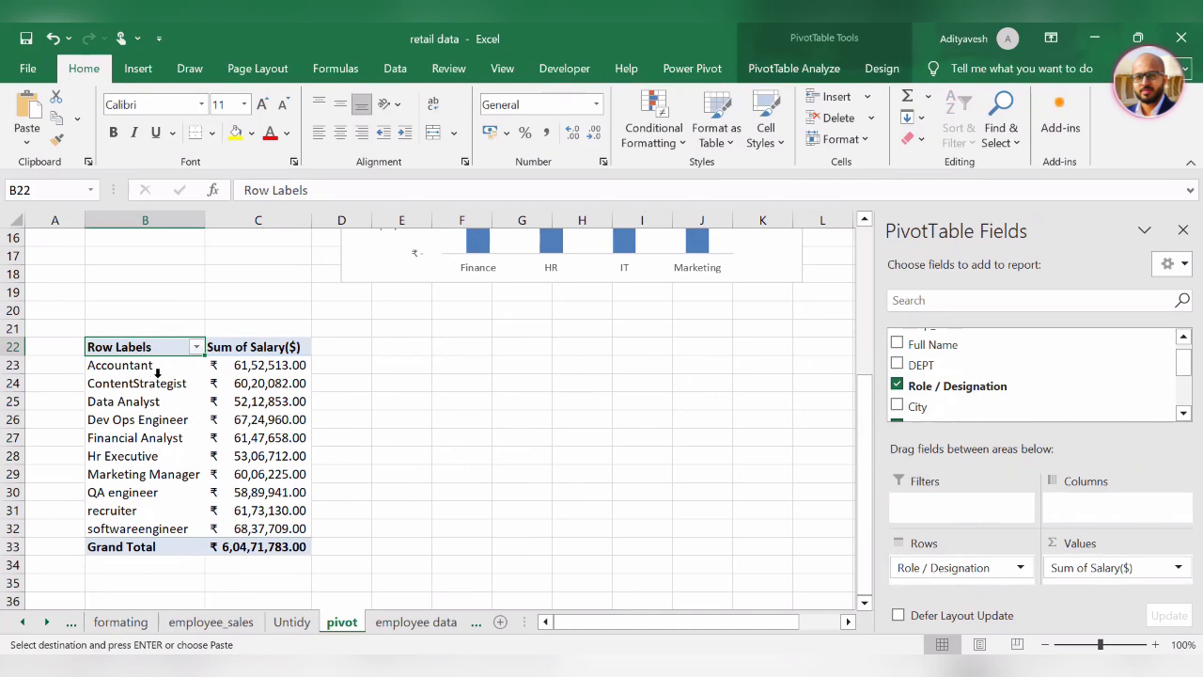
pyautogui.scroll(-1, 157, 374)
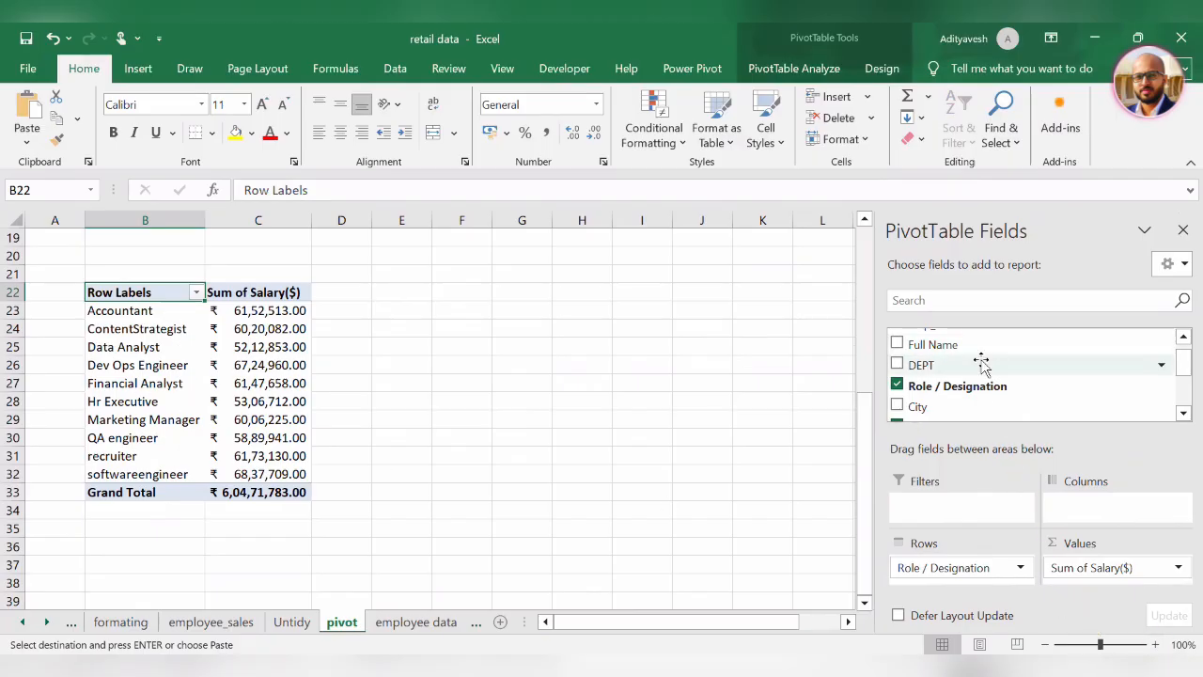
pyautogui.moveTo(926, 367); pyautogui.dragTo(1114, 513)
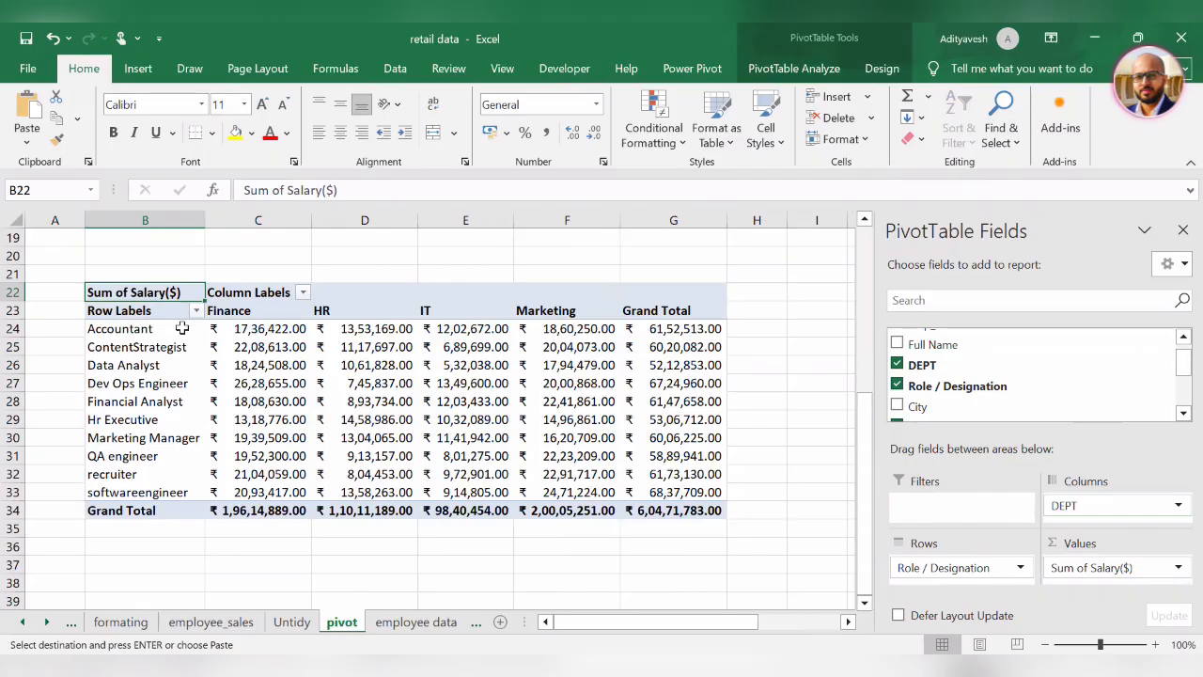
# Examine the role-by-department PivotTable: its department headings, role labels and the salary values where they cross
pyautogui.click(120, 328)
pyautogui.click(232, 314)
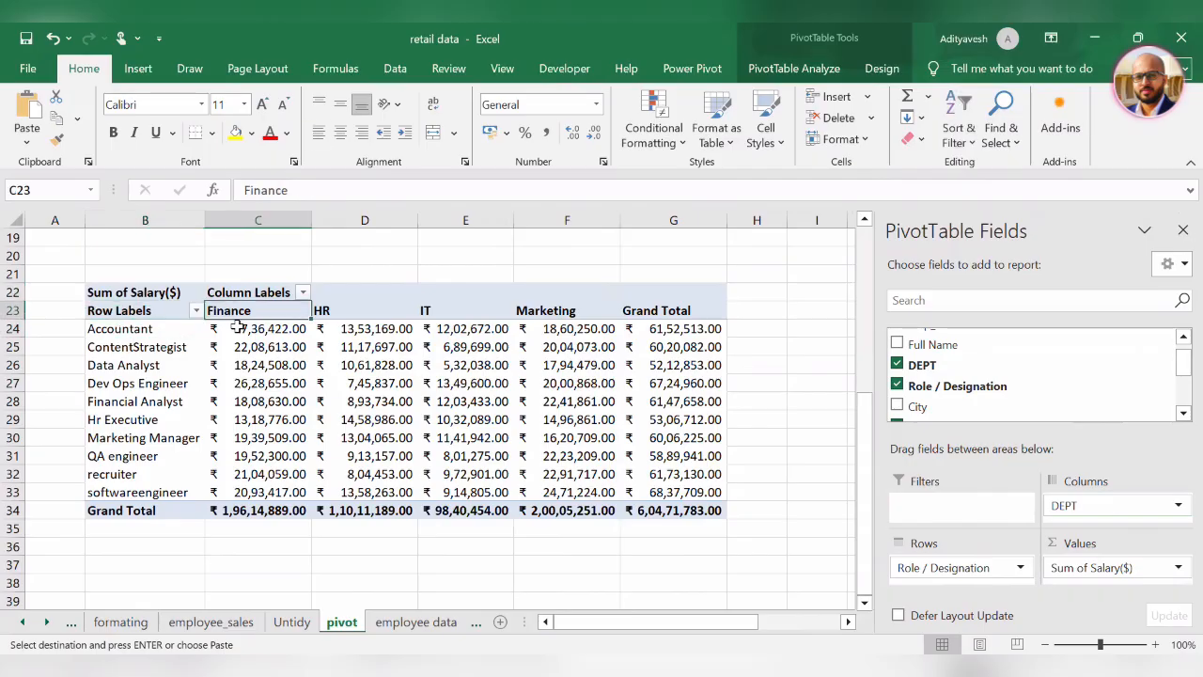
pyautogui.click(146, 329)
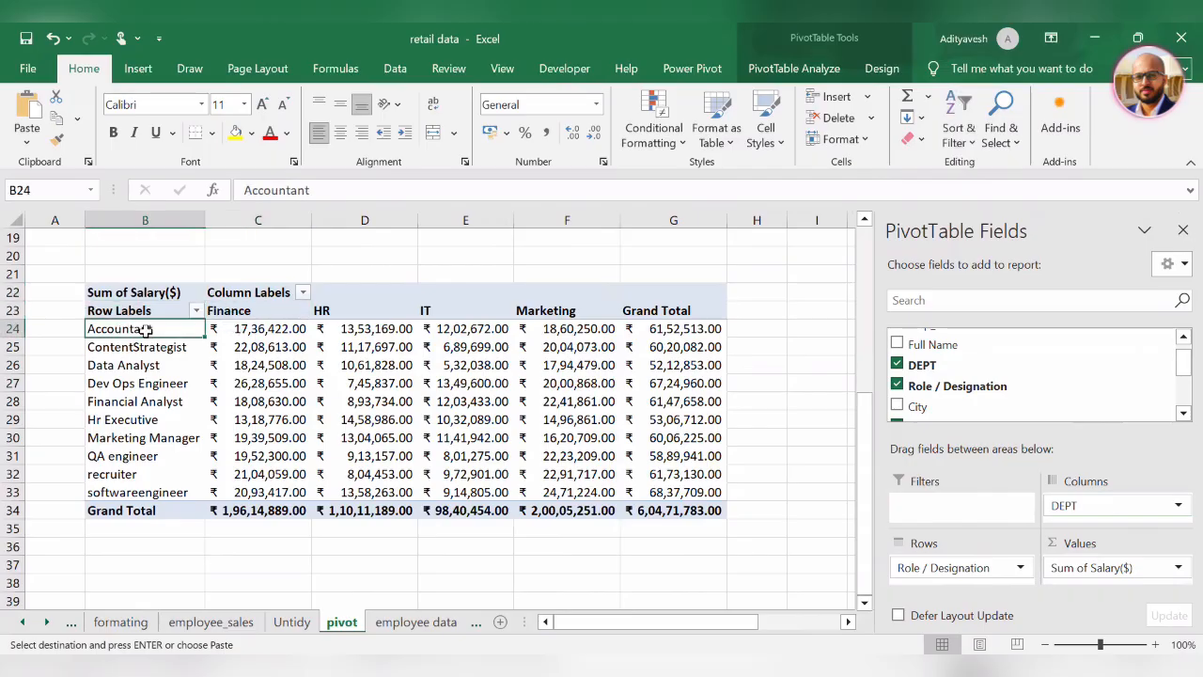
pyautogui.click(241, 317)
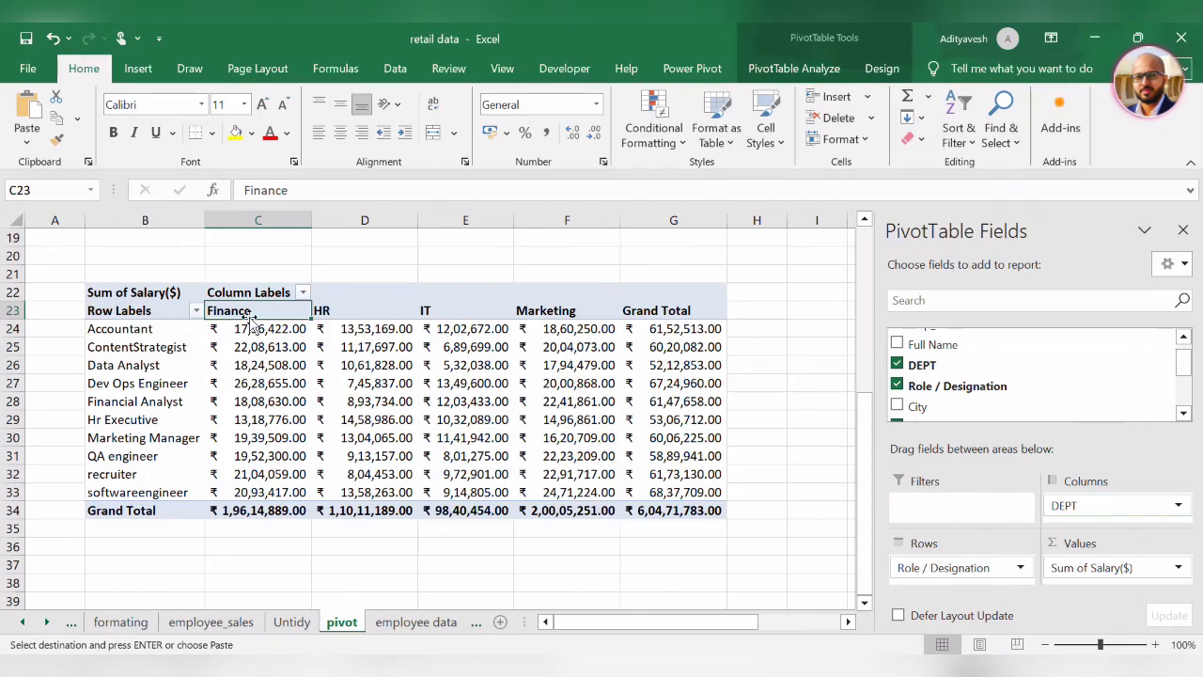
pyautogui.click(145, 329)
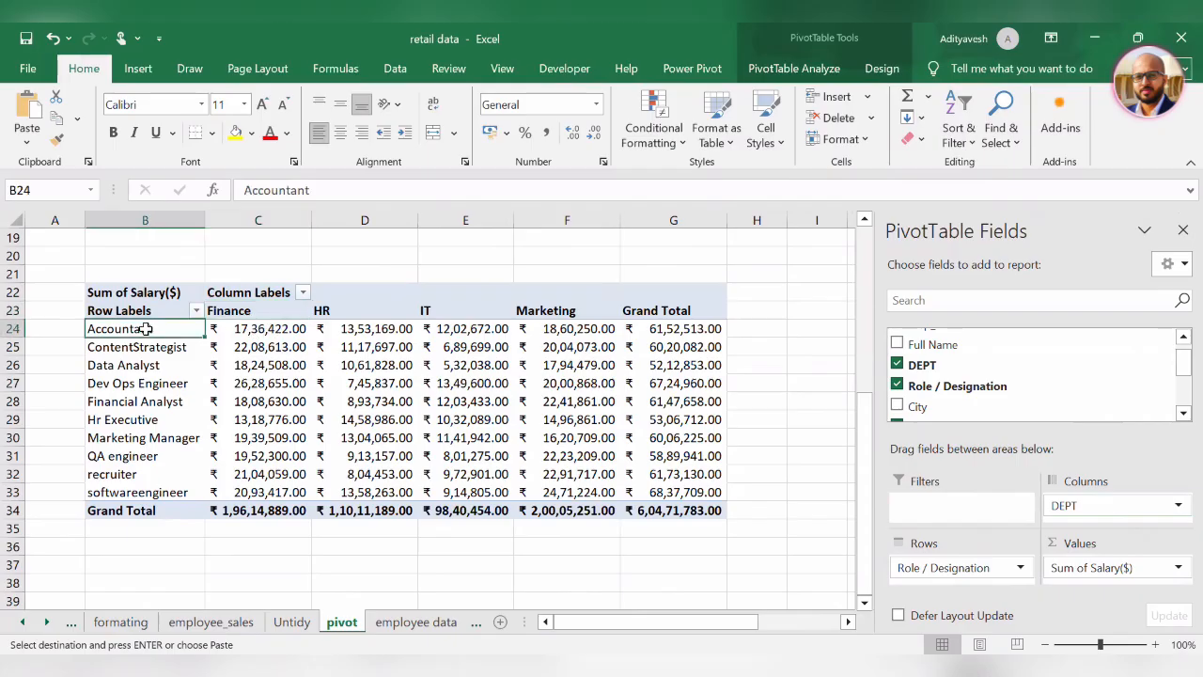
pyautogui.click(260, 330)
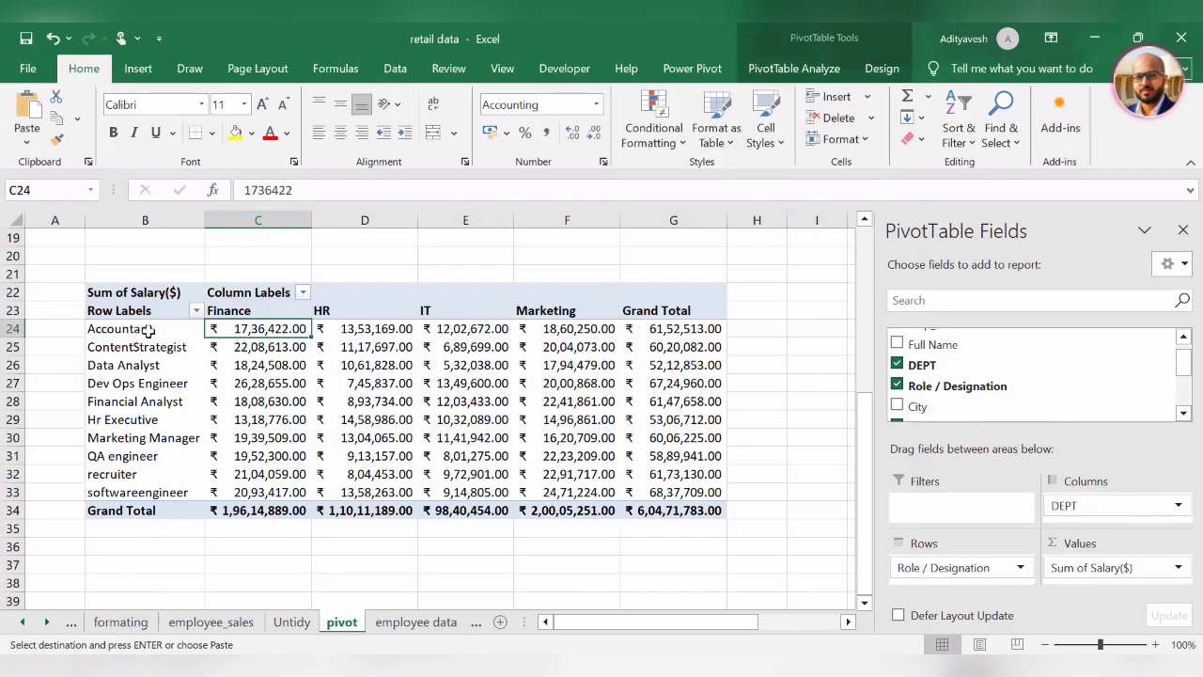
pyautogui.moveTo(219, 311); pyautogui.dragTo(698, 310)
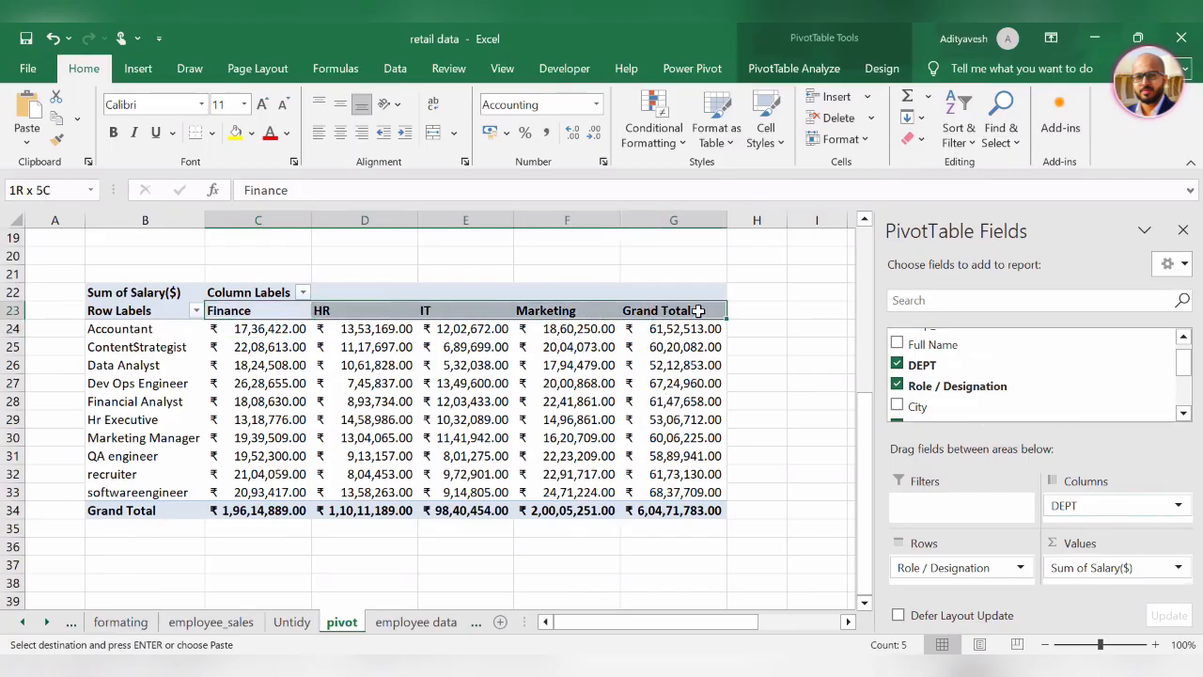
pyautogui.click(695, 311)
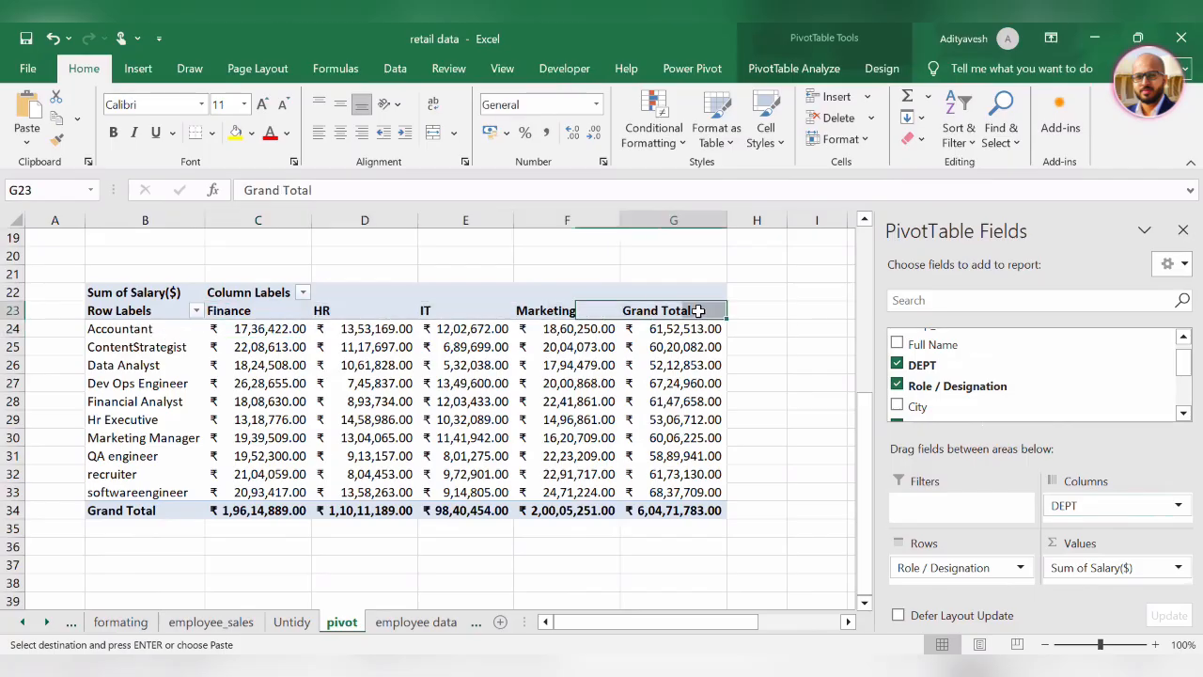
pyautogui.moveTo(235, 313); pyautogui.dragTo(209, 312)
pyautogui.click(244, 312)
pyautogui.moveTo(106, 331); pyautogui.dragTo(143, 481)
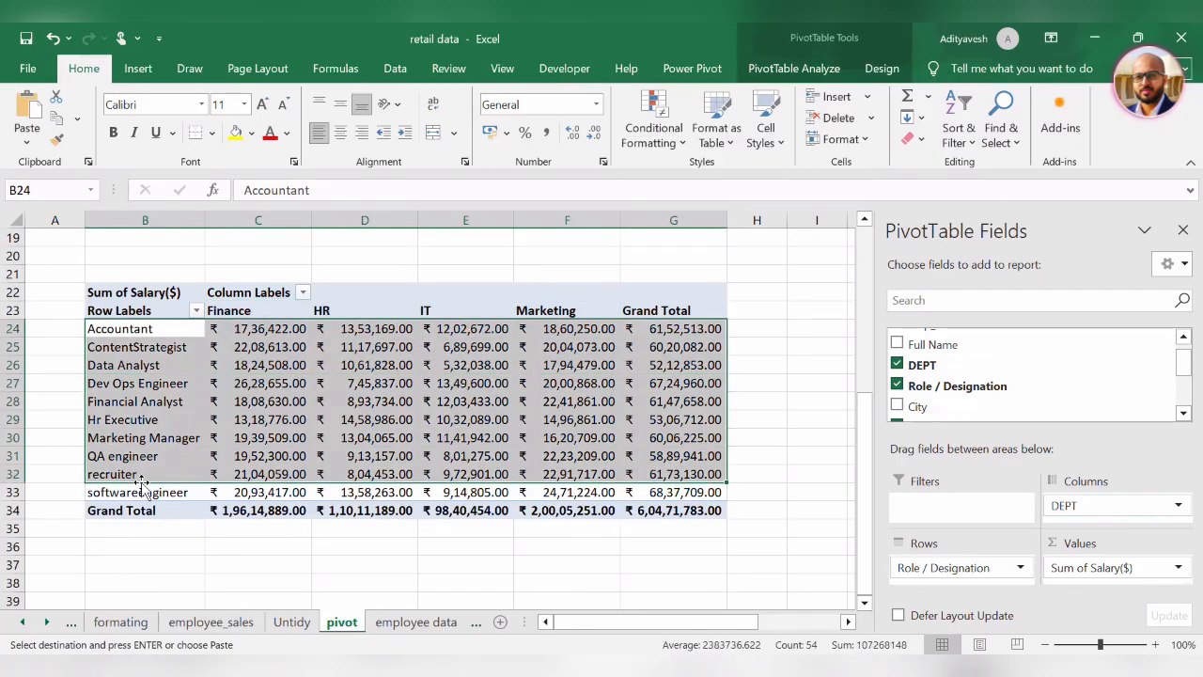
pyautogui.click(297, 348)
pyautogui.moveTo(255, 329); pyautogui.dragTo(679, 491)
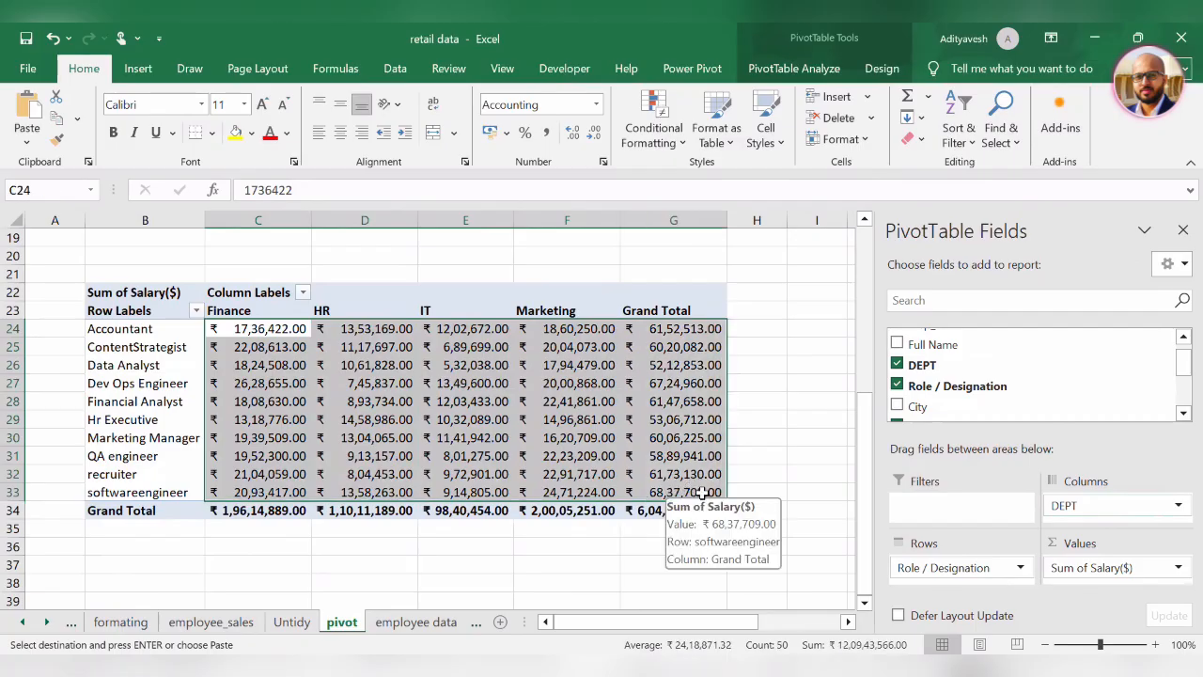
# Compare the Clustered Column and Stacked Column previews for the role-by-department PivotTable, and insert a Stacked Column PivotChart
pyautogui.click(148, 295)
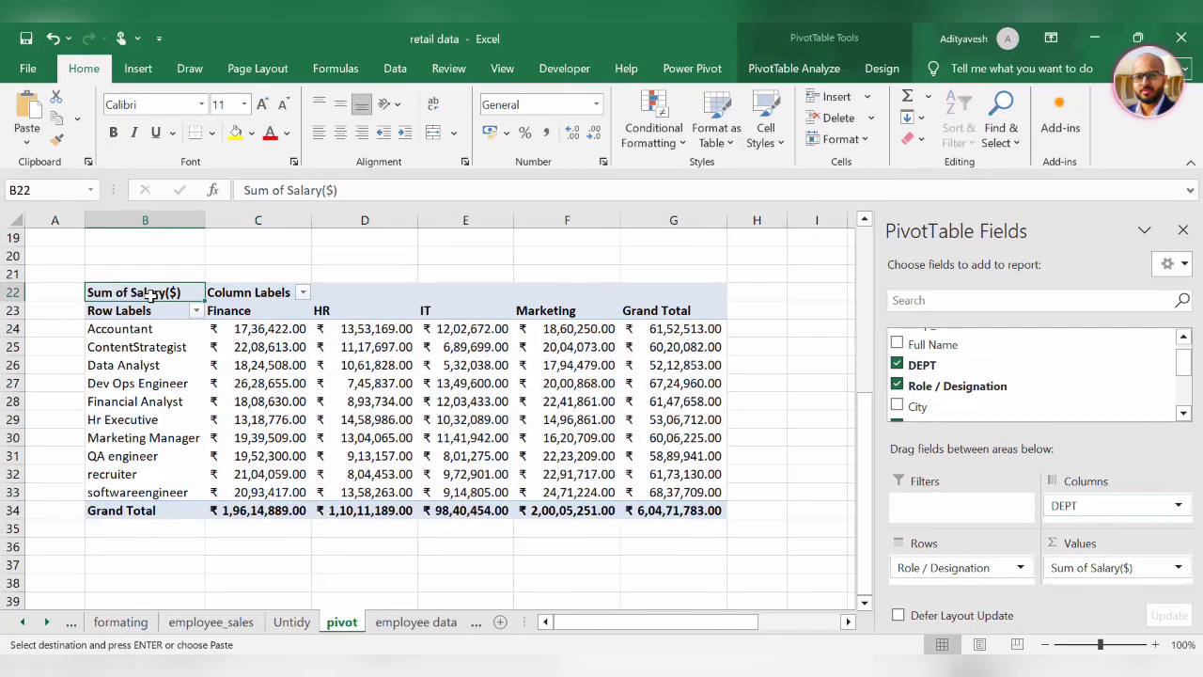
pyautogui.rightClick(158, 293)
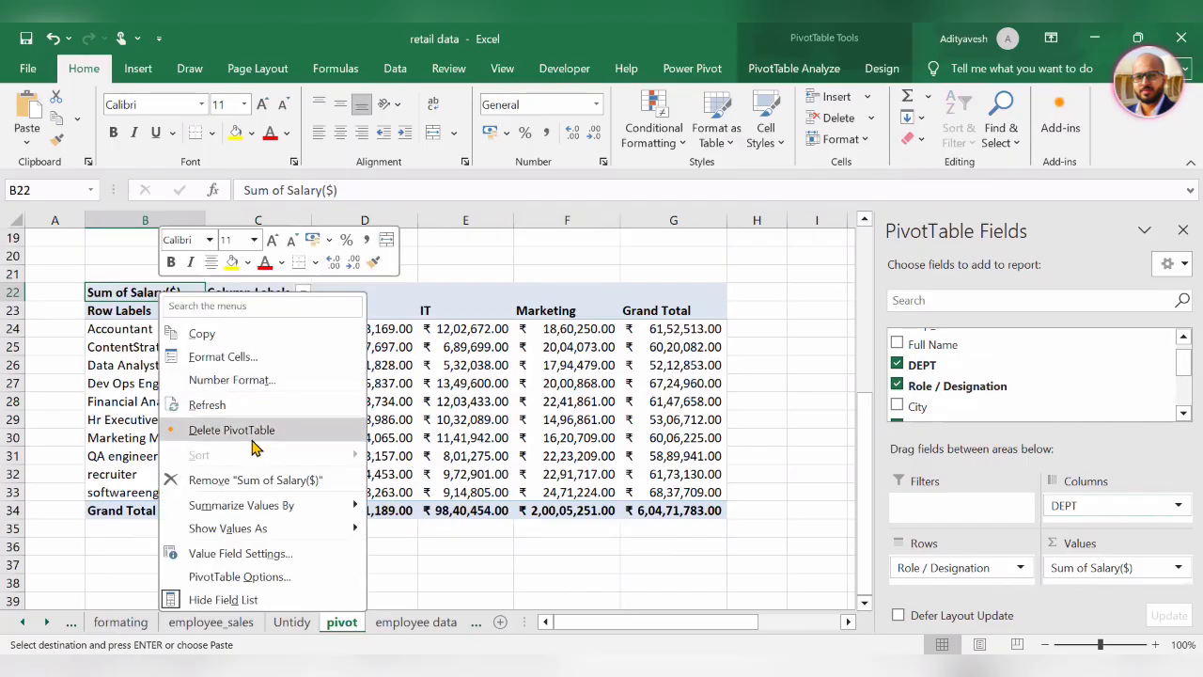
pyautogui.click(801, 70)
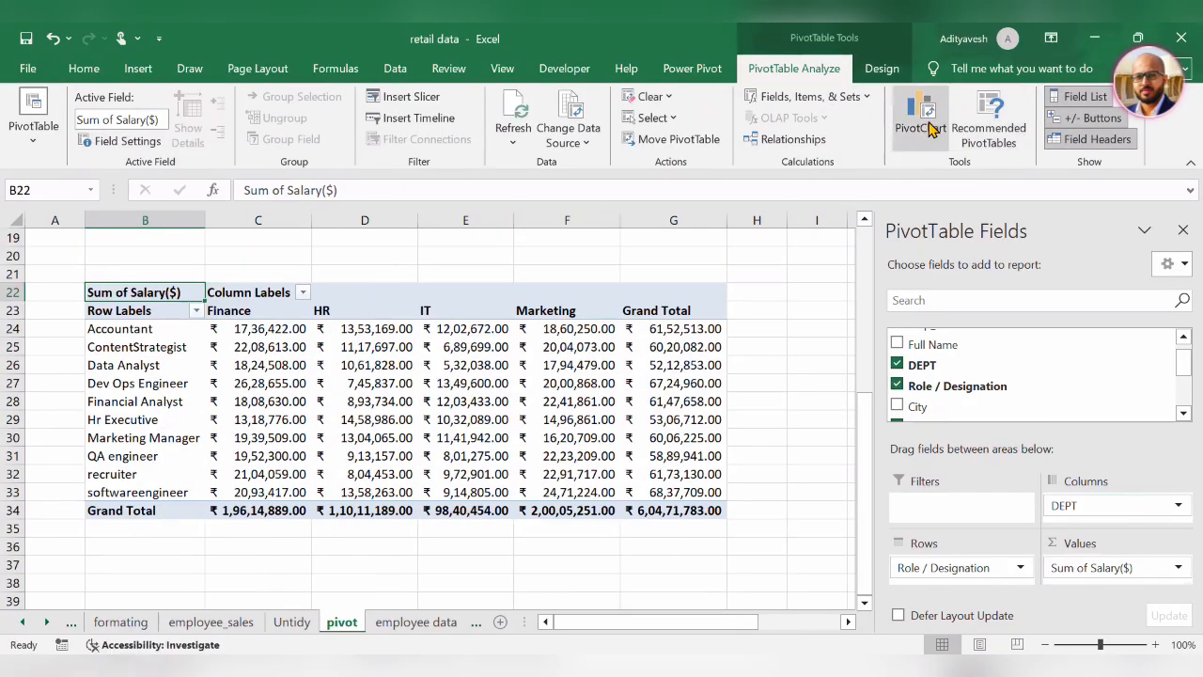
pyautogui.click(929, 129)
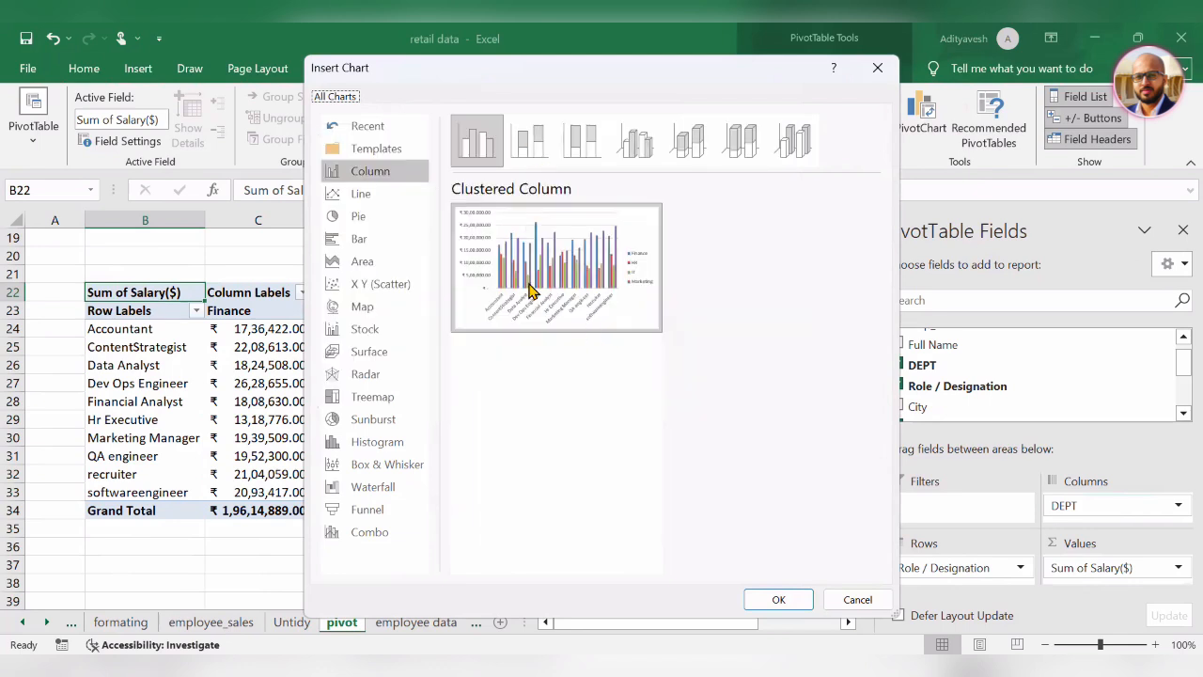
pyautogui.moveTo(531, 291)
pyautogui.moveTo(639, 297)
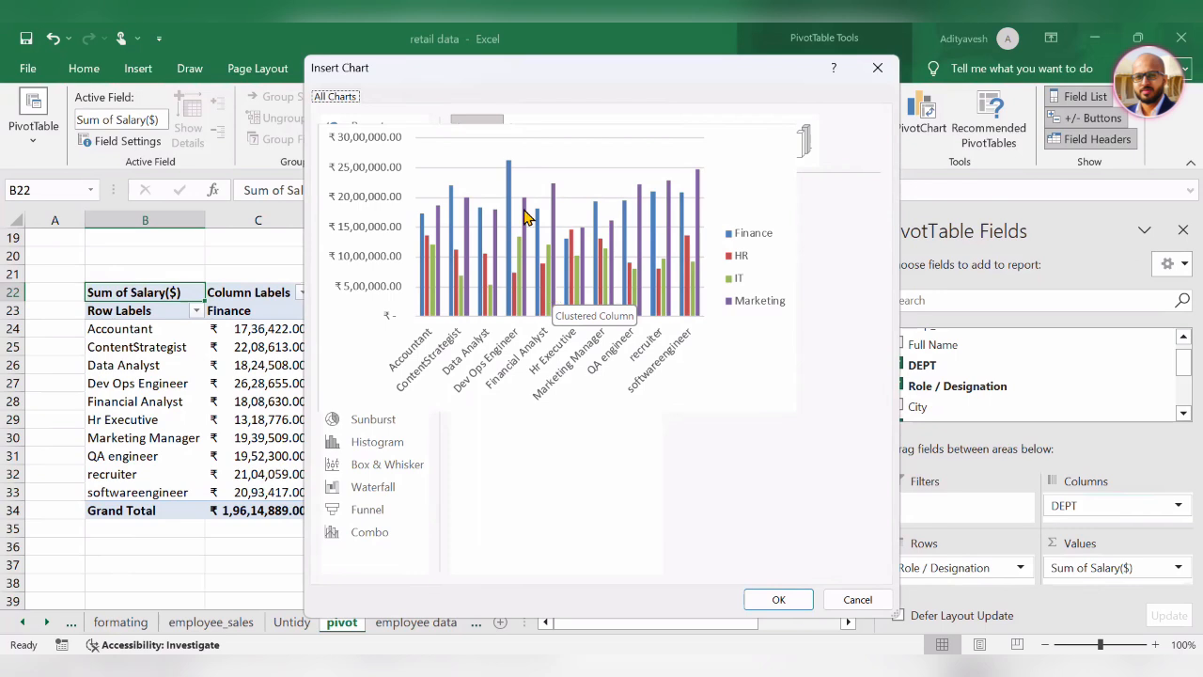
pyautogui.click(541, 152)
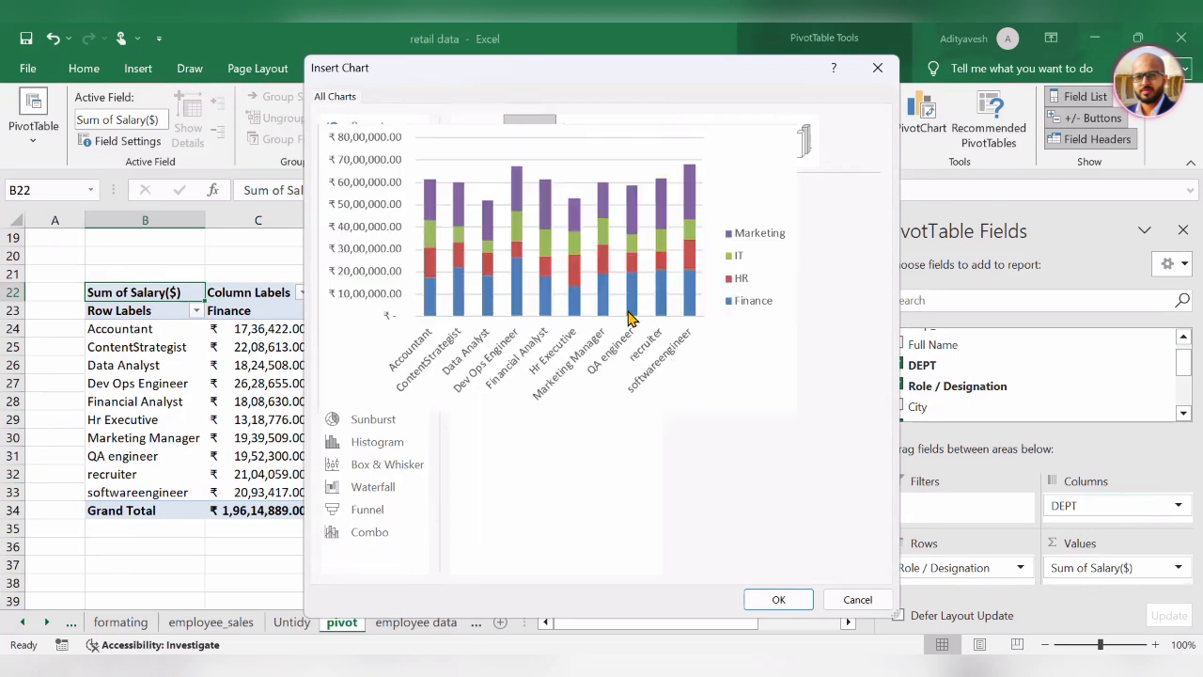
pyautogui.click(484, 146)
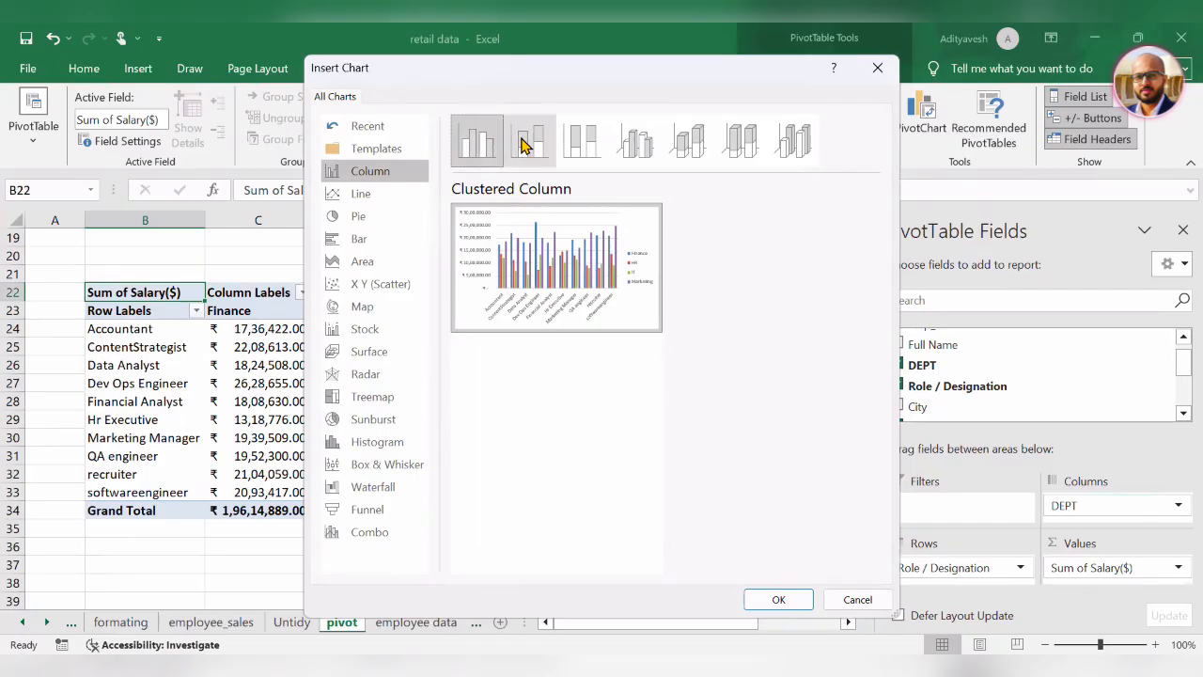
pyautogui.moveTo(638, 297)
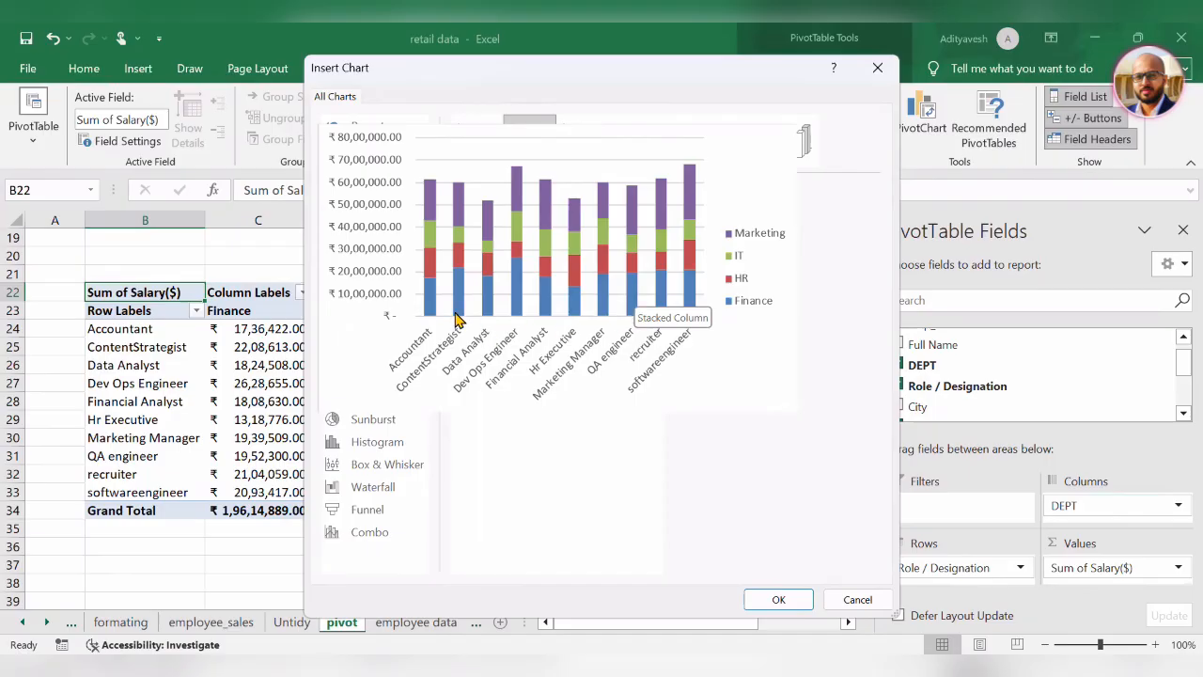
pyautogui.click(797, 607)
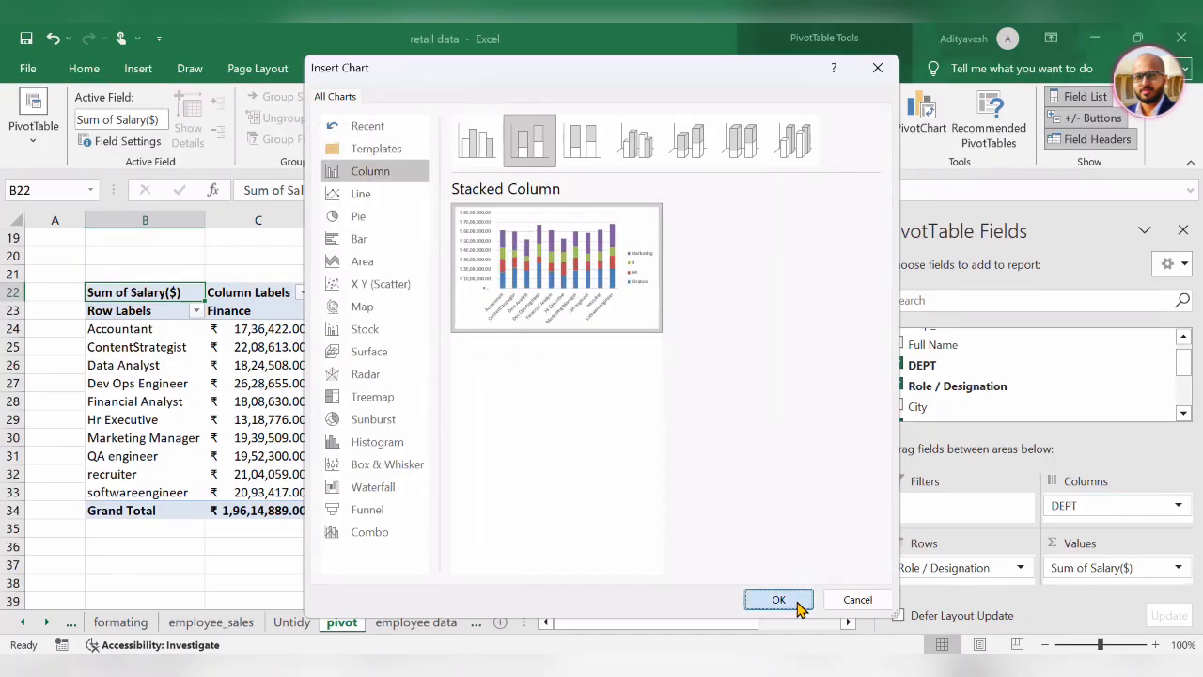
# Move the stacked column PivotChart over the role-by-department table and enlarge it to about 9.93 cm high by 14.8 cm wide
pyautogui.moveTo(492, 304); pyautogui.dragTo(604, 341)
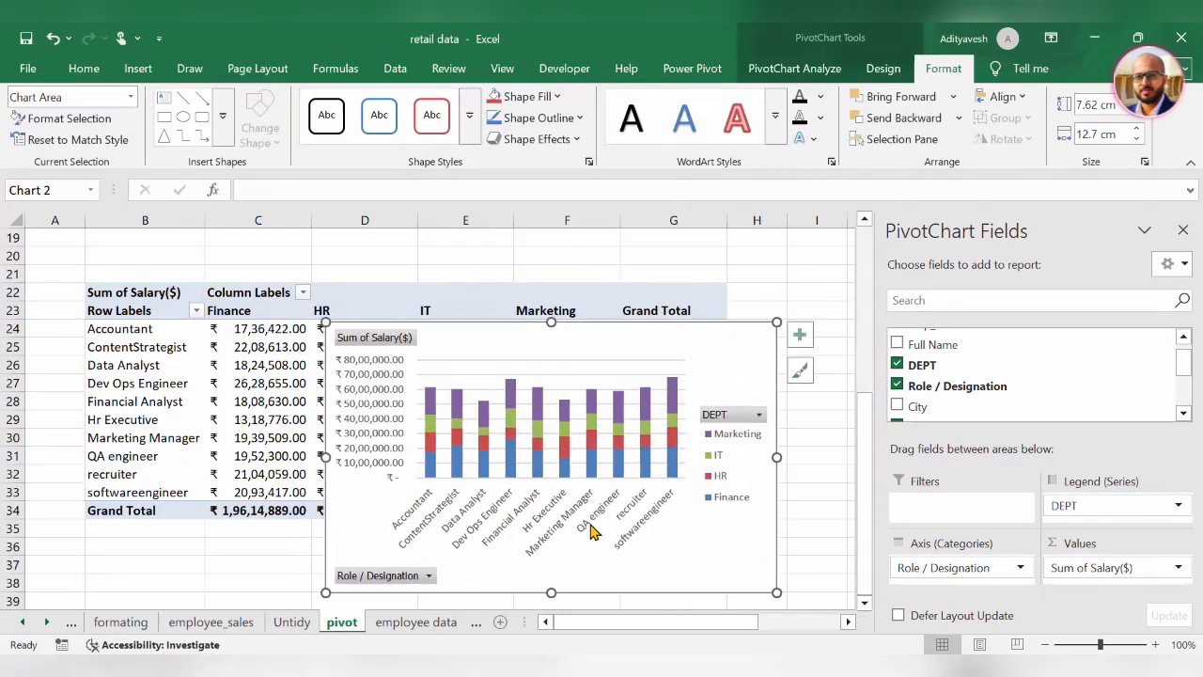
pyautogui.click(431, 406)
pyautogui.click(430, 425)
pyautogui.click(431, 442)
pyautogui.click(429, 461)
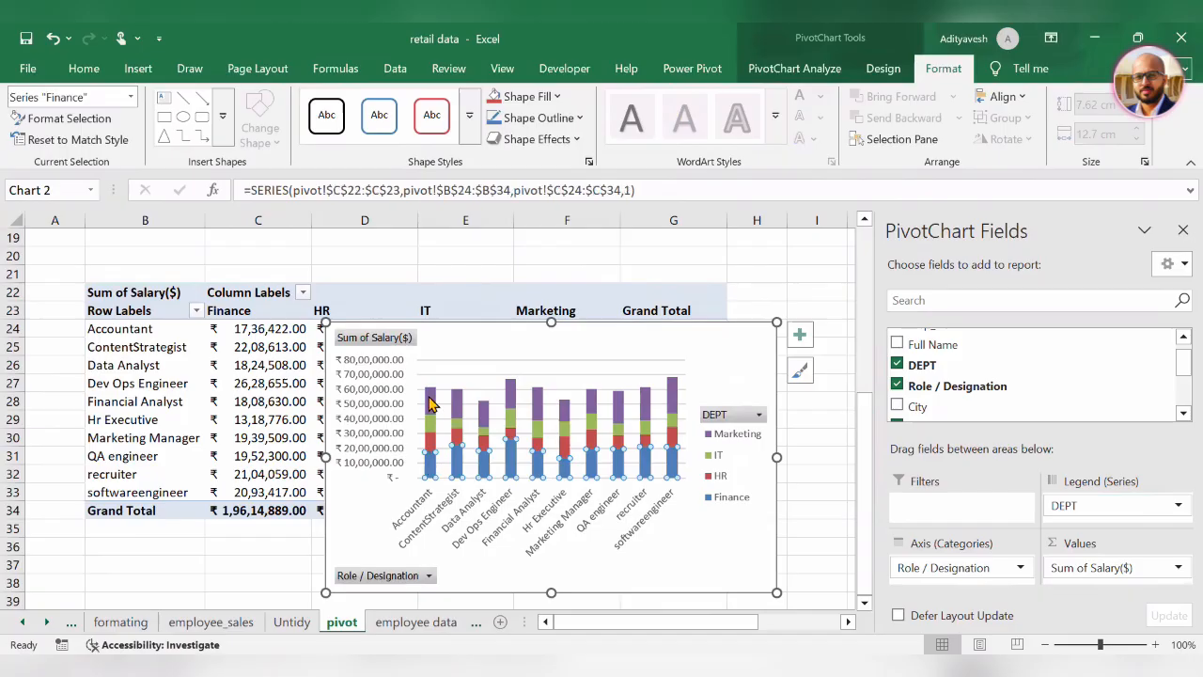
pyautogui.moveTo(427, 470)
pyautogui.moveTo(325, 323); pyautogui.dragTo(251, 241)
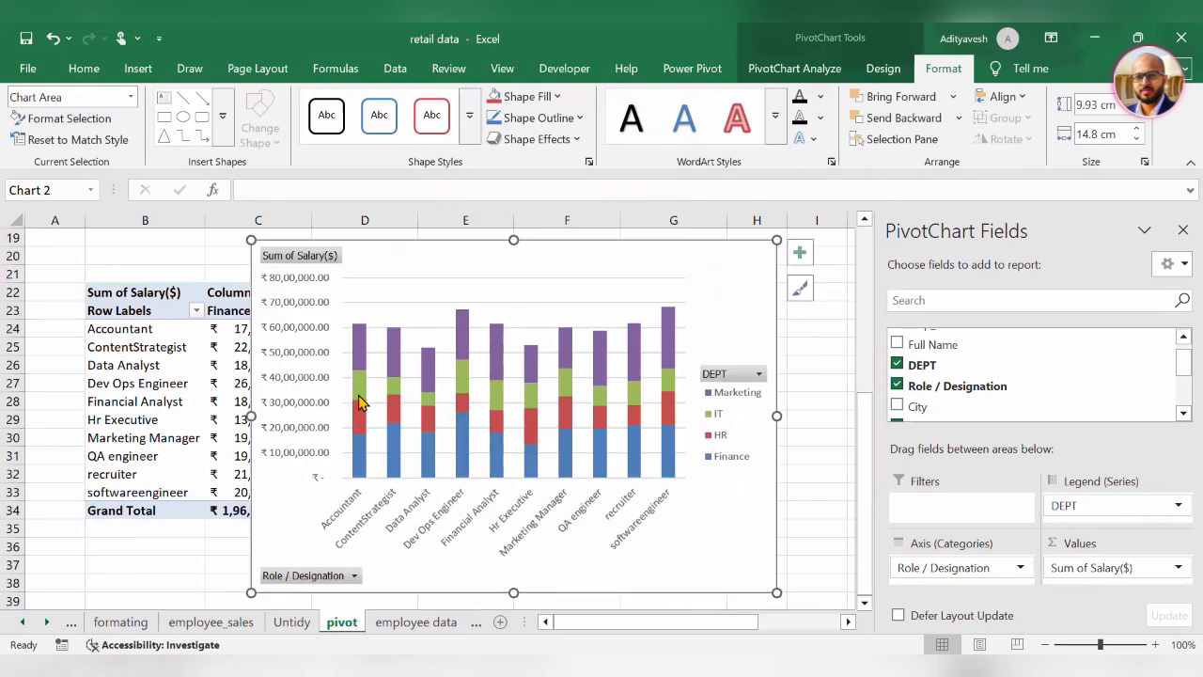
# Examine the Finance, HR, IT and Marketing segments of the Accountant column in the stacked PivotChart
pyautogui.click(361, 381)
pyautogui.click(358, 420)
pyautogui.click(361, 451)
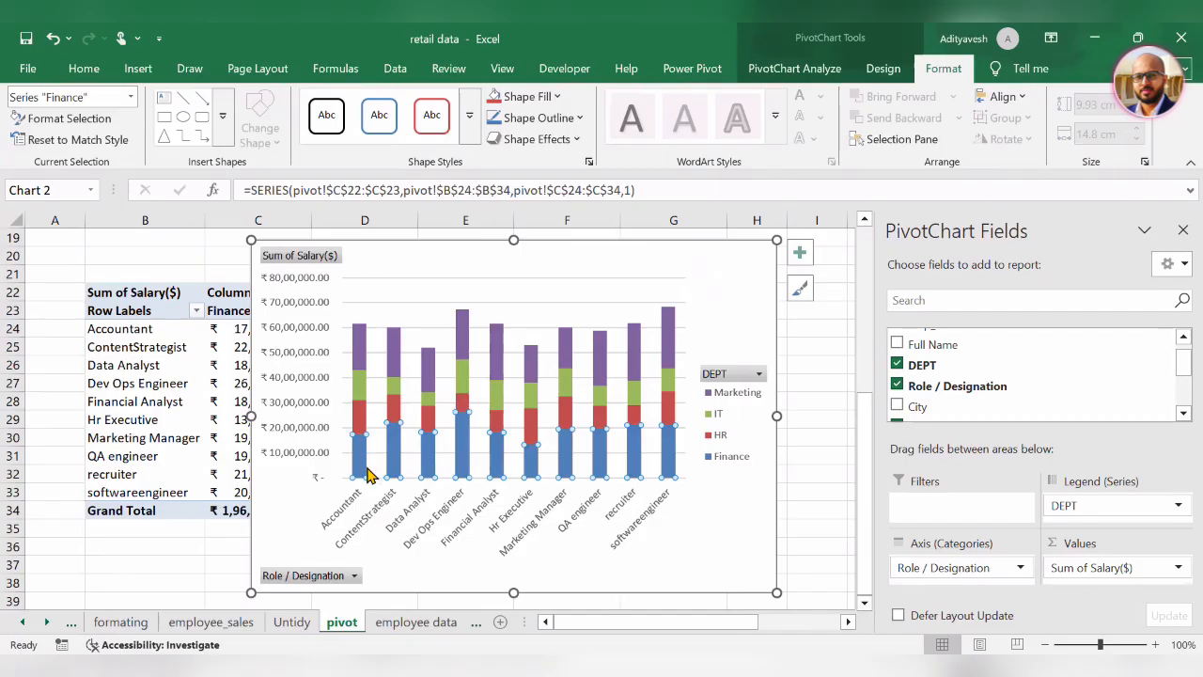
pyautogui.moveTo(362, 470)
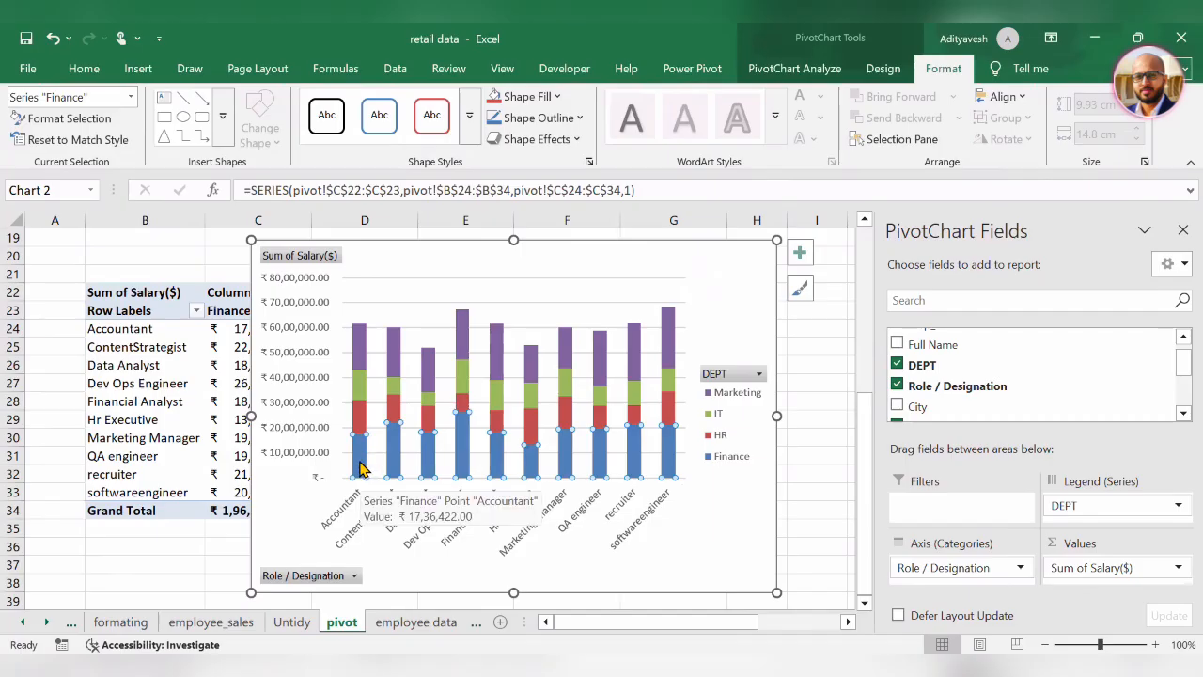
pyautogui.click(362, 414)
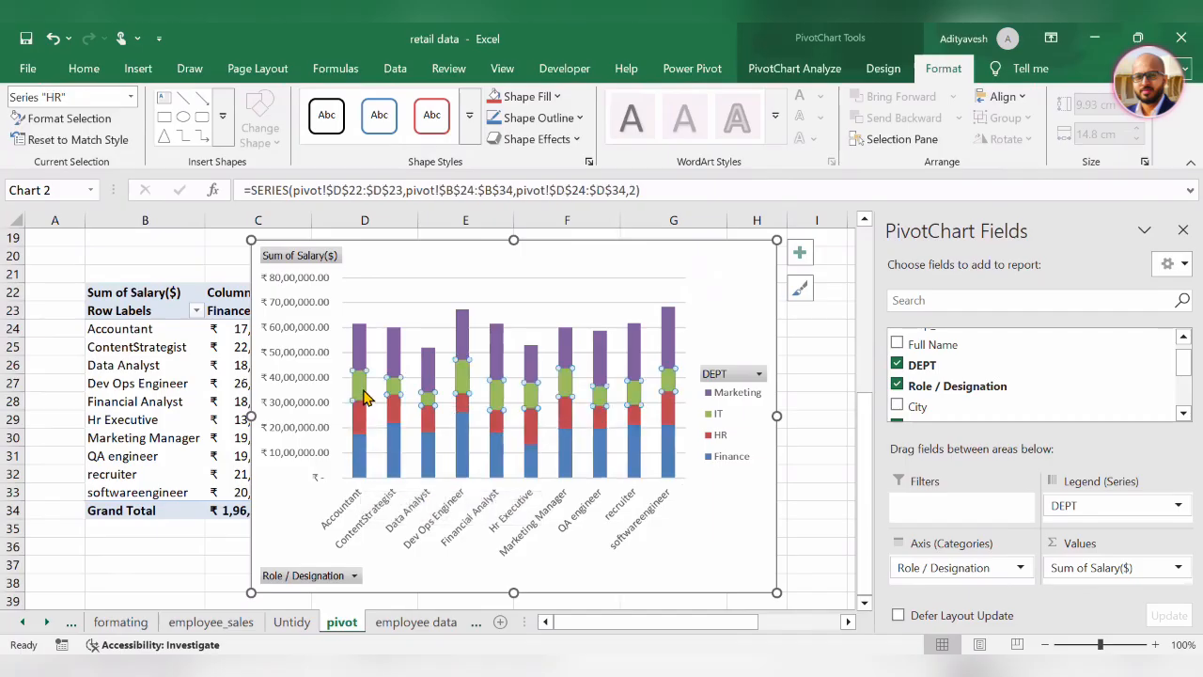
pyautogui.click(364, 393)
pyautogui.click(359, 359)
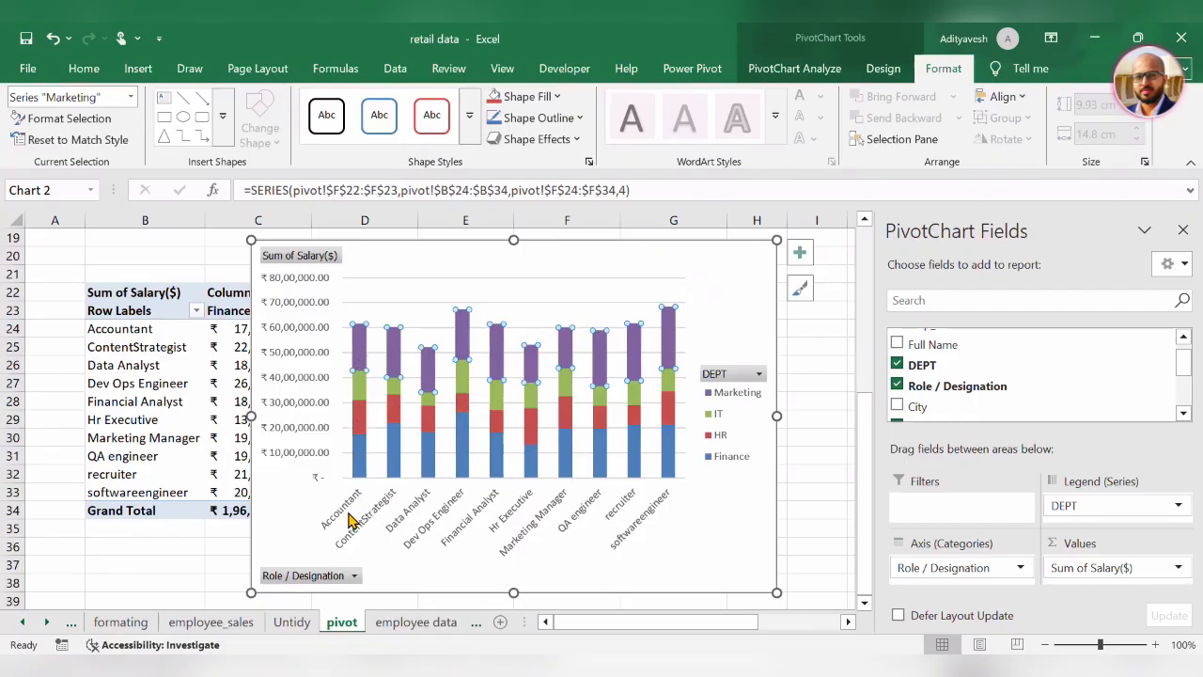
pyautogui.click(365, 459)
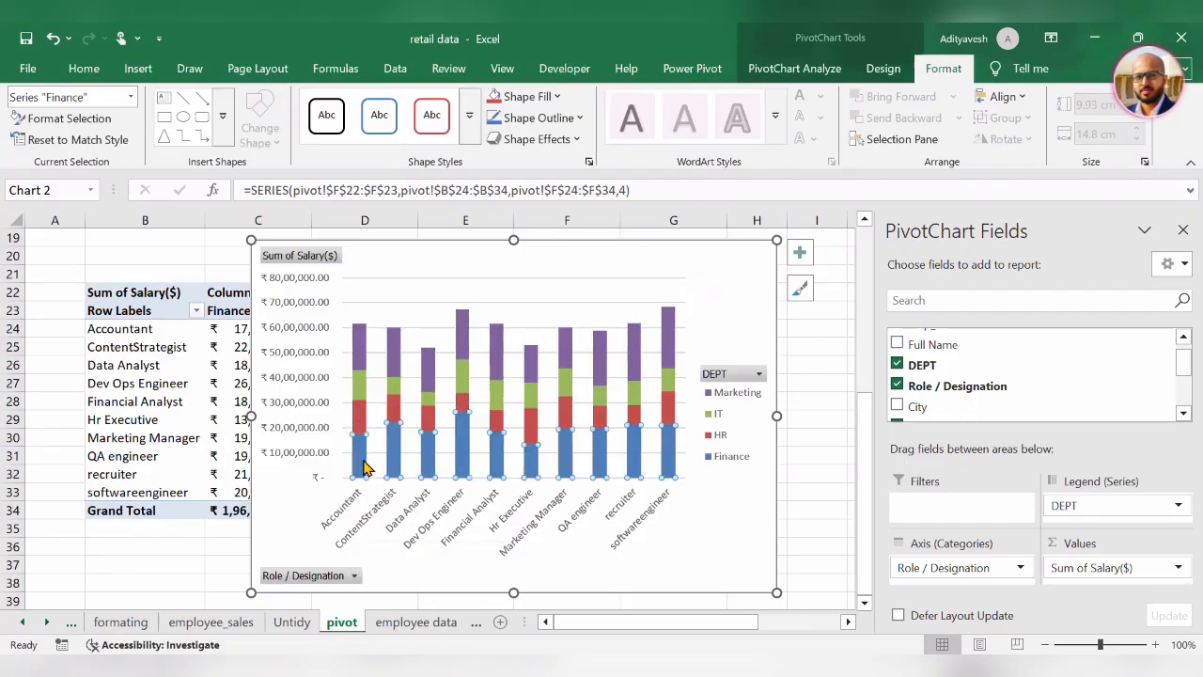
# Highlight the Marketing and HR series in the stacked PivotChart and read the Accountant column's segment values
pyautogui.click(360, 360)
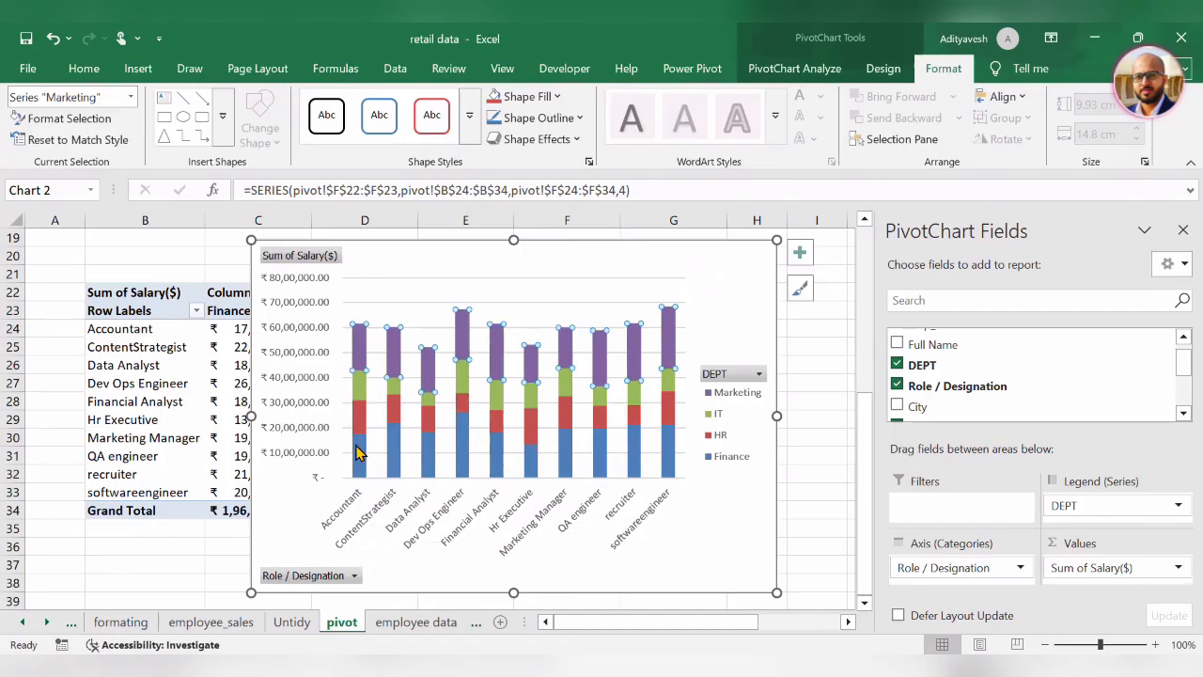
pyautogui.moveTo(359, 458)
pyautogui.click(361, 393)
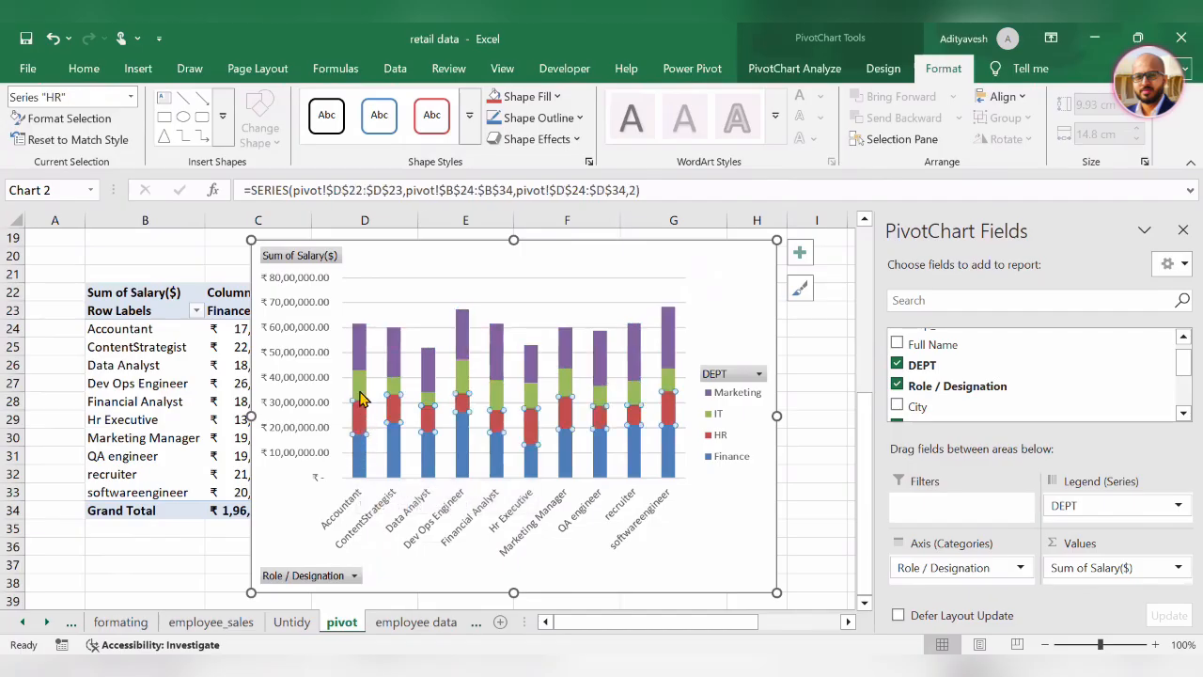
pyautogui.click(726, 485)
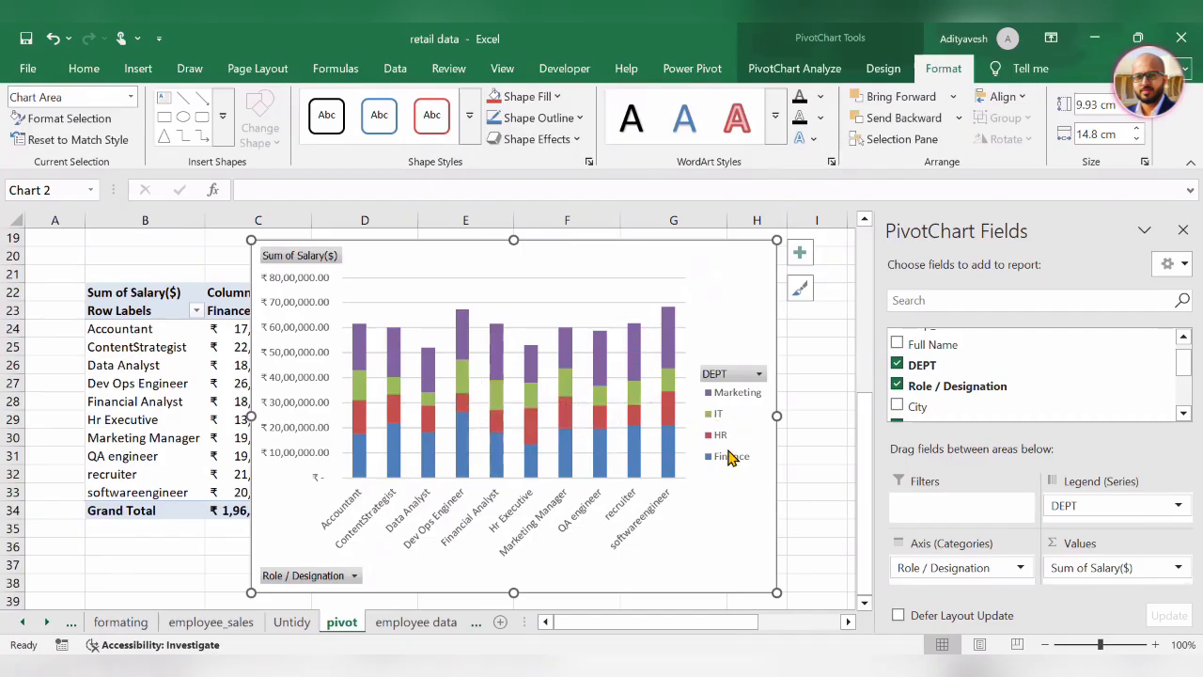
pyautogui.moveTo(369, 437)
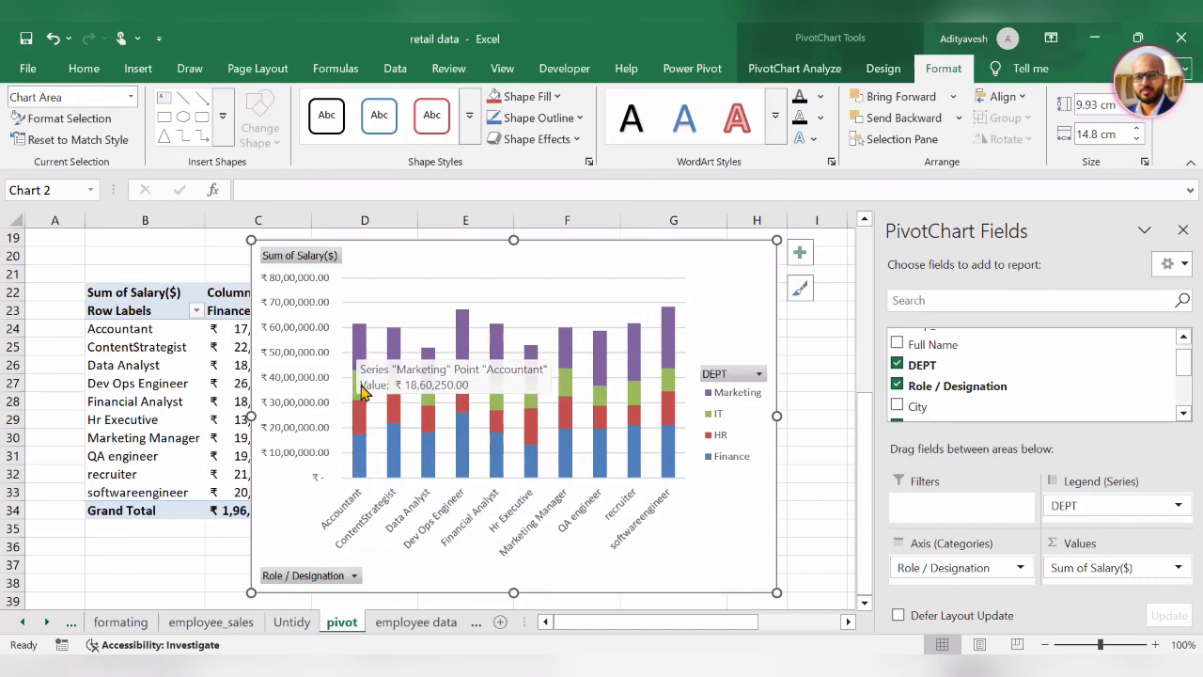
pyautogui.moveTo(360, 478)
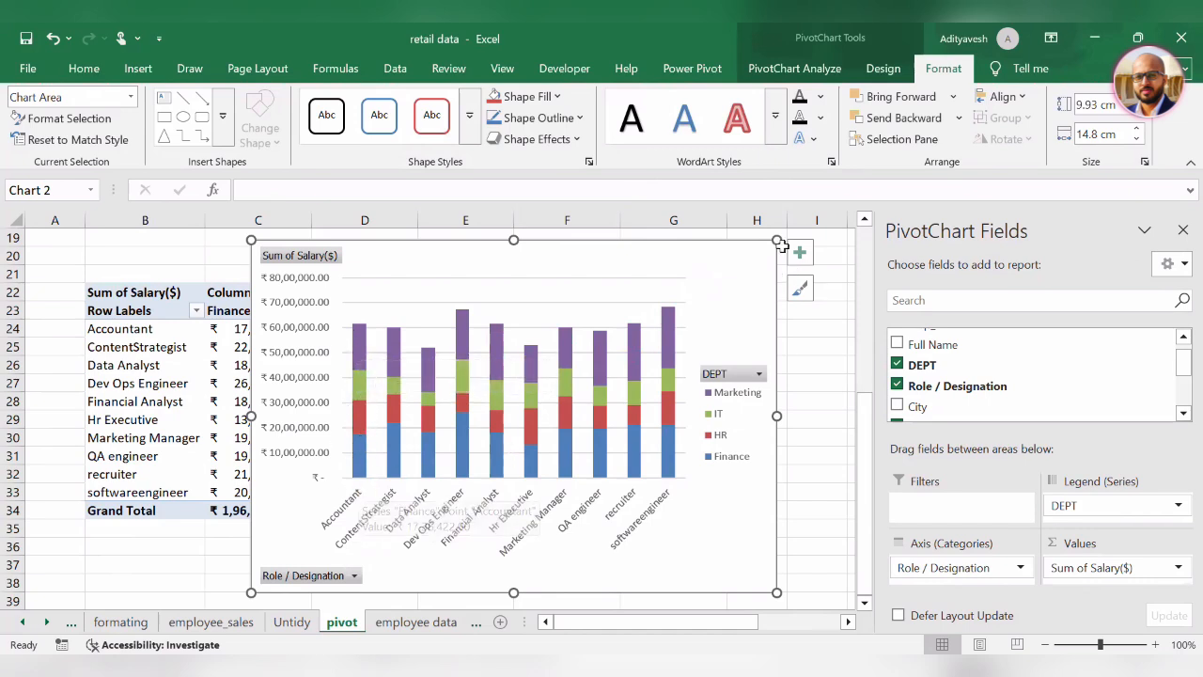
pyautogui.moveTo(363, 336)
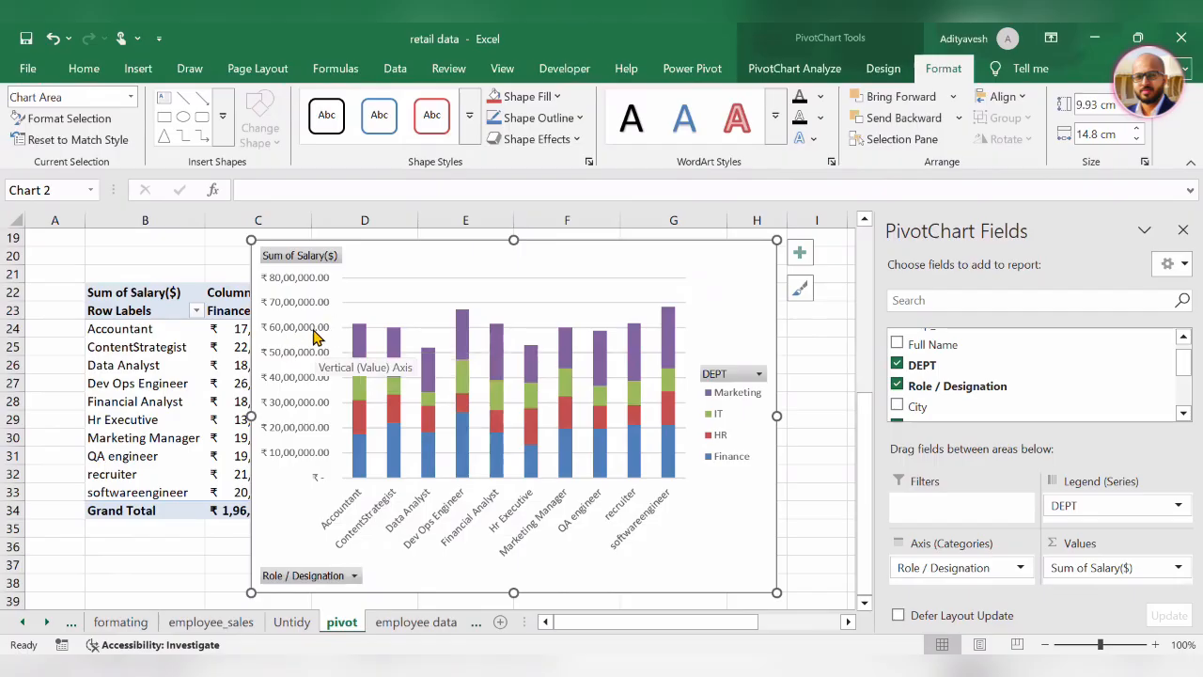
# Move the stacked column PivotChart below the role-by-department PivotTable to uncover the table
pyautogui.click(167, 331)
pyautogui.moveTo(564, 260); pyautogui.dragTo(539, 573)
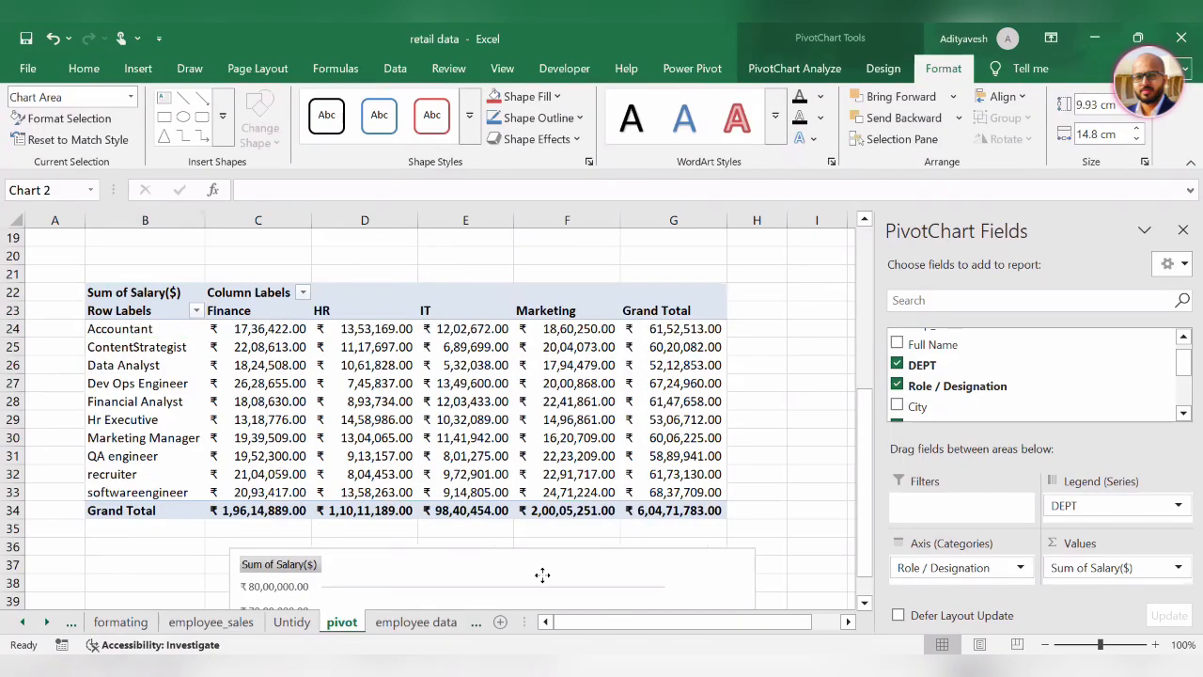
pyautogui.click(442, 346)
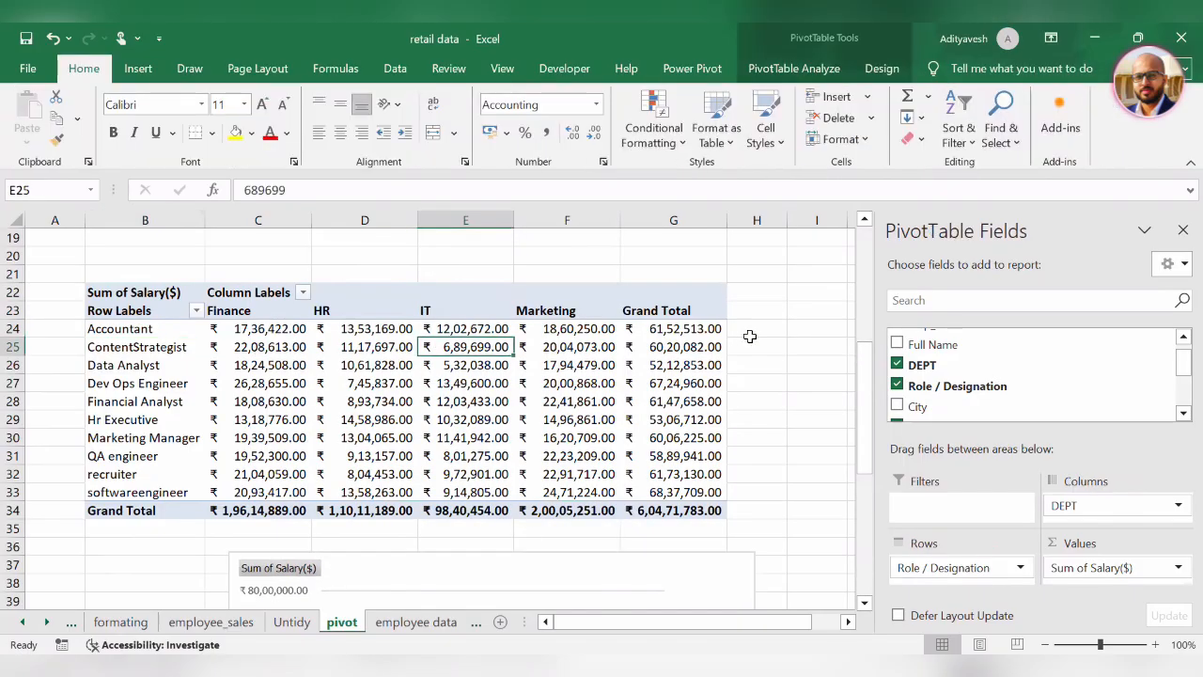
# Examine the role-by-department PivotTable's grand totals, comparing the Accountant row and the Finance column with their totals
pyautogui.click(664, 327)
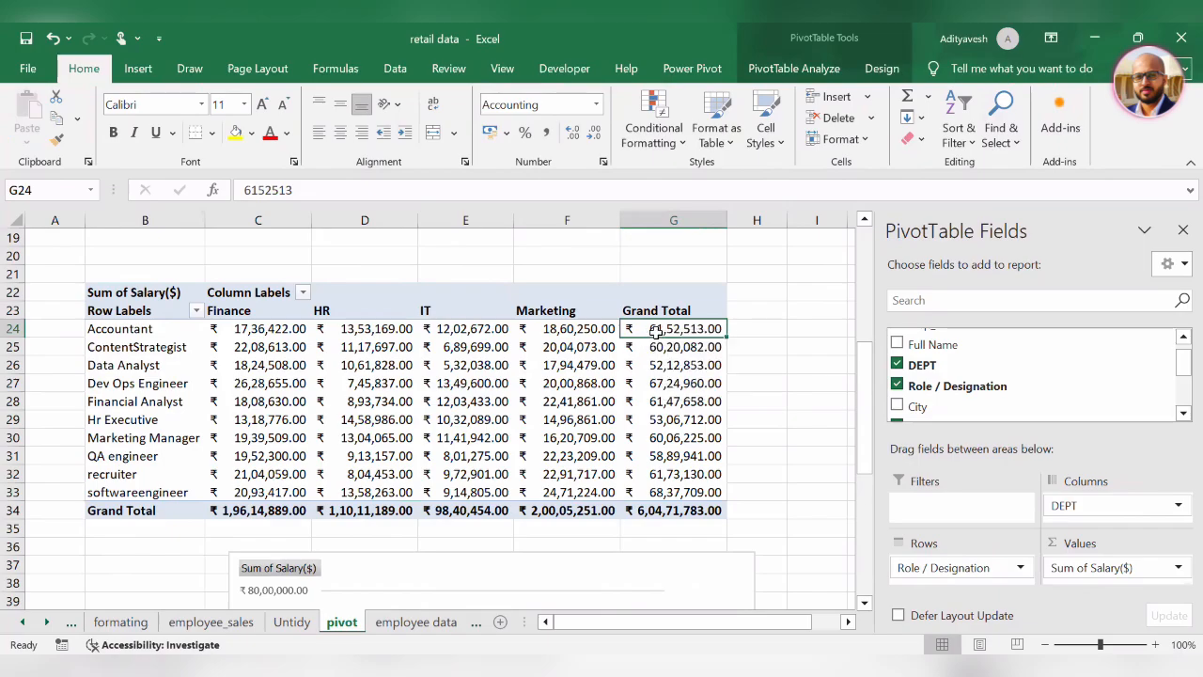
pyautogui.moveTo(656, 331)
pyautogui.moveTo(673, 328); pyautogui.dragTo(679, 492)
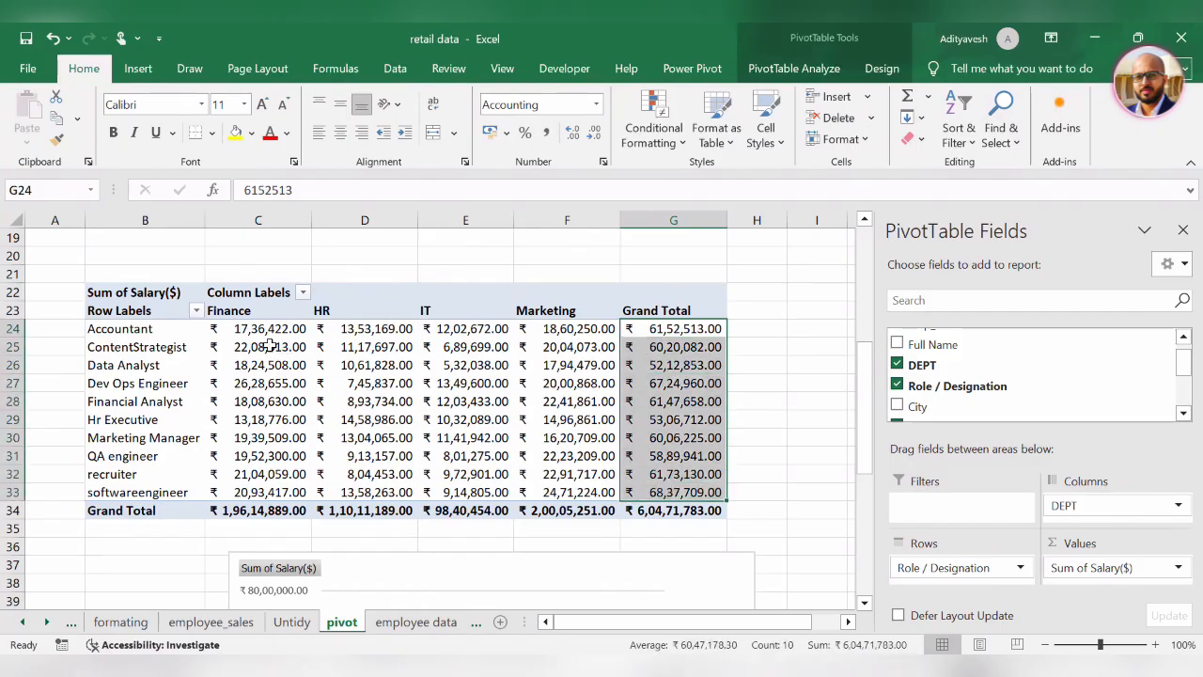
pyautogui.moveTo(236, 328); pyautogui.dragTo(609, 329)
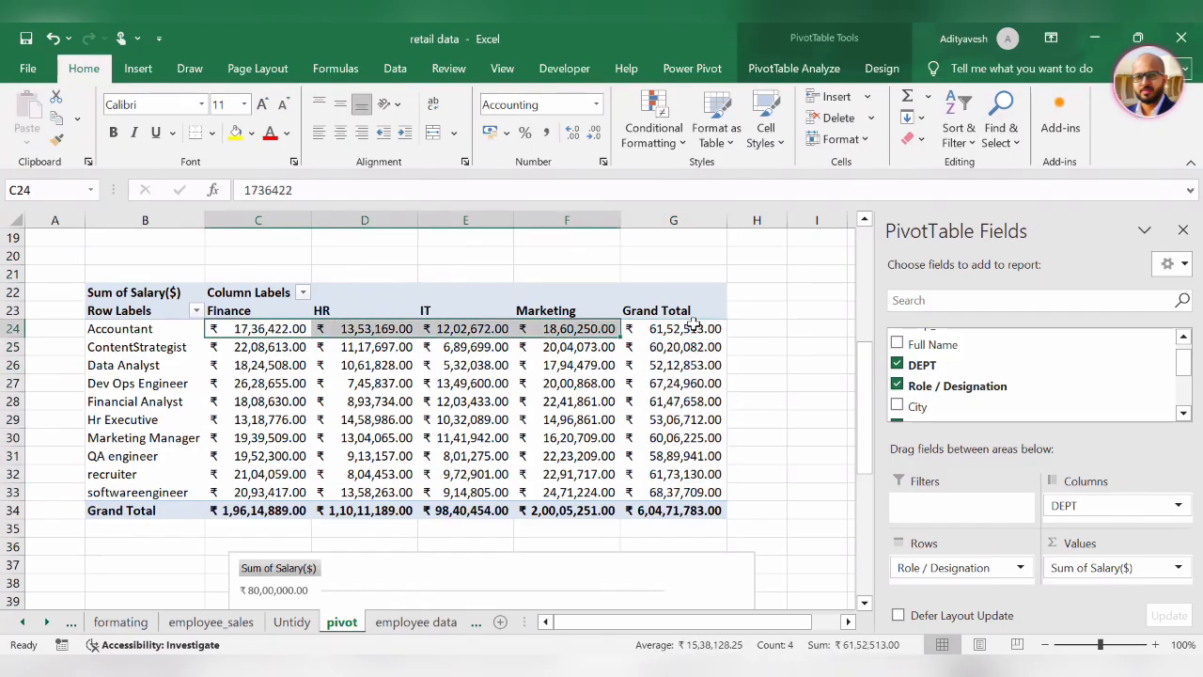
pyautogui.click(693, 328)
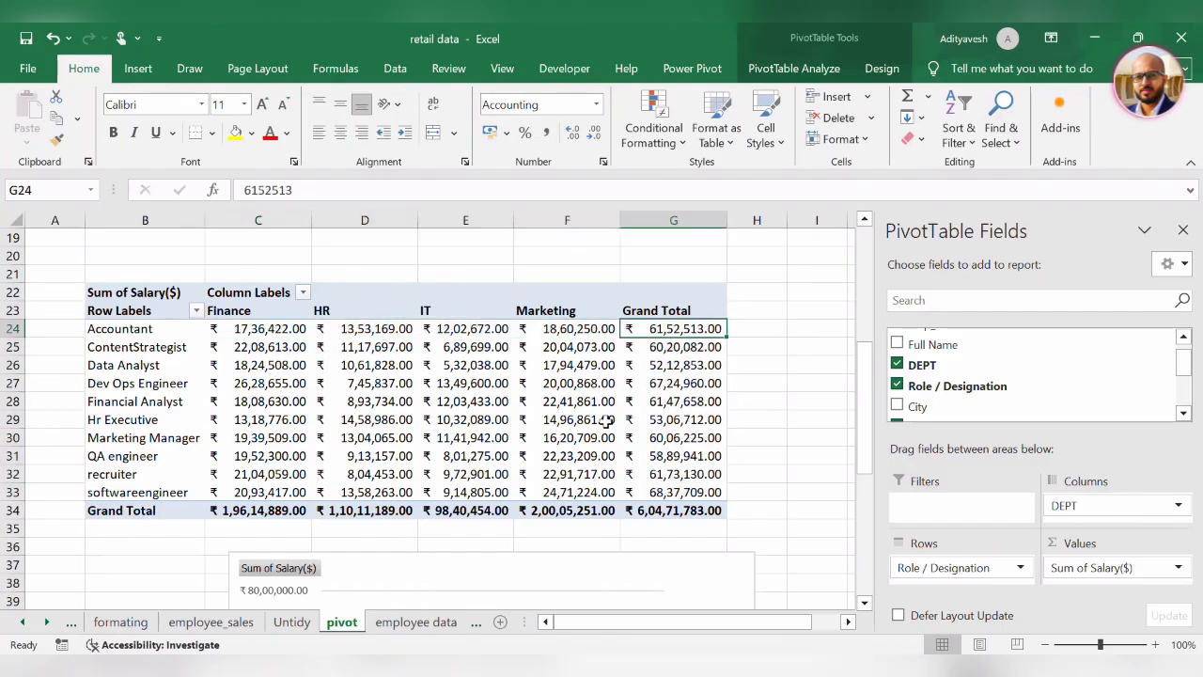
pyautogui.click(226, 507)
pyautogui.moveTo(254, 331); pyautogui.dragTo(242, 503)
pyautogui.click(242, 510)
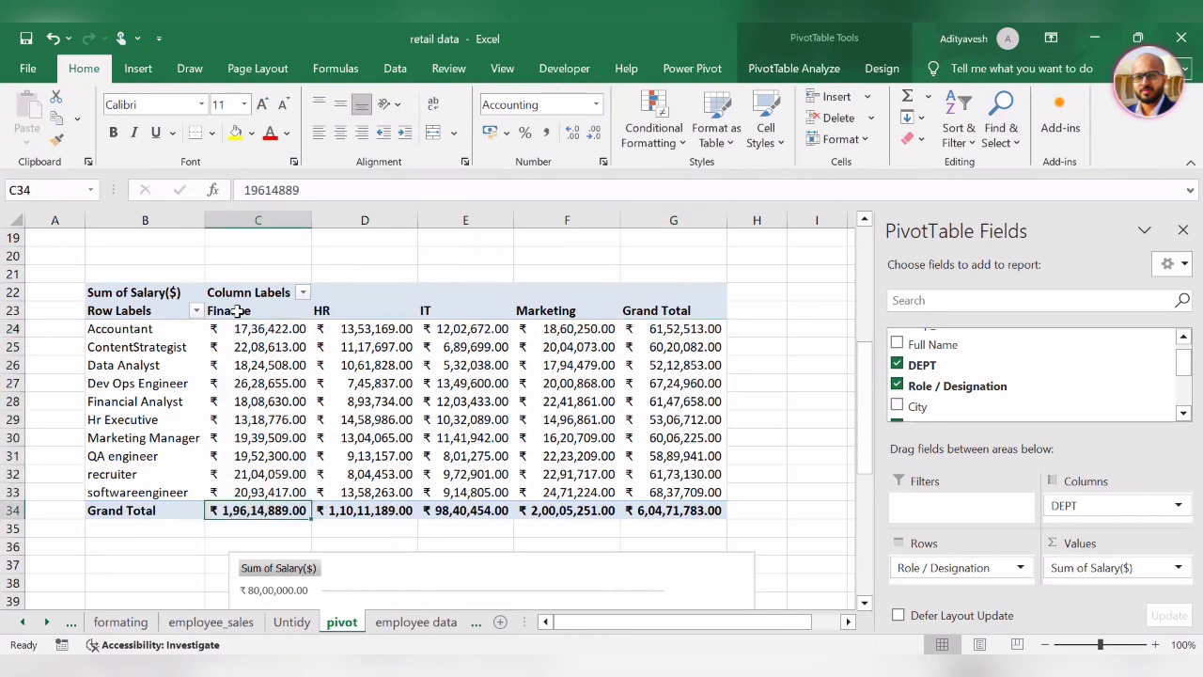
pyautogui.click(665, 327)
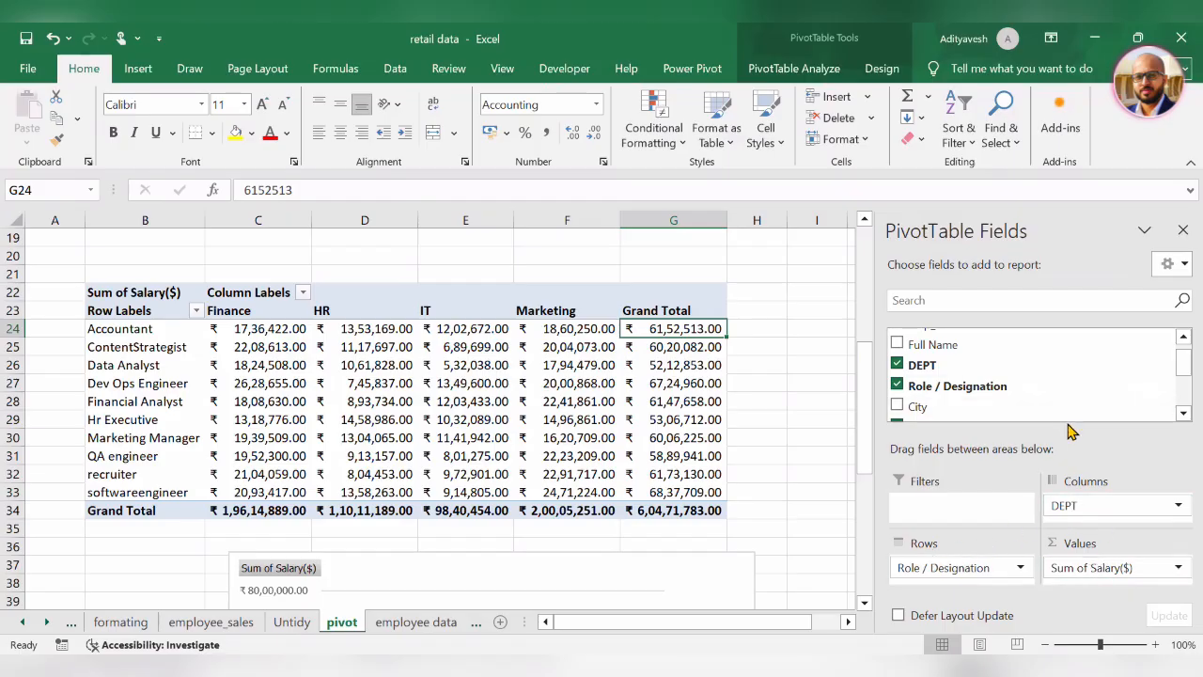
# Add Year as a report filter on the role-by-department PivotTable and filter the data to 2015
pyautogui.scroll(-3, 978, 405)
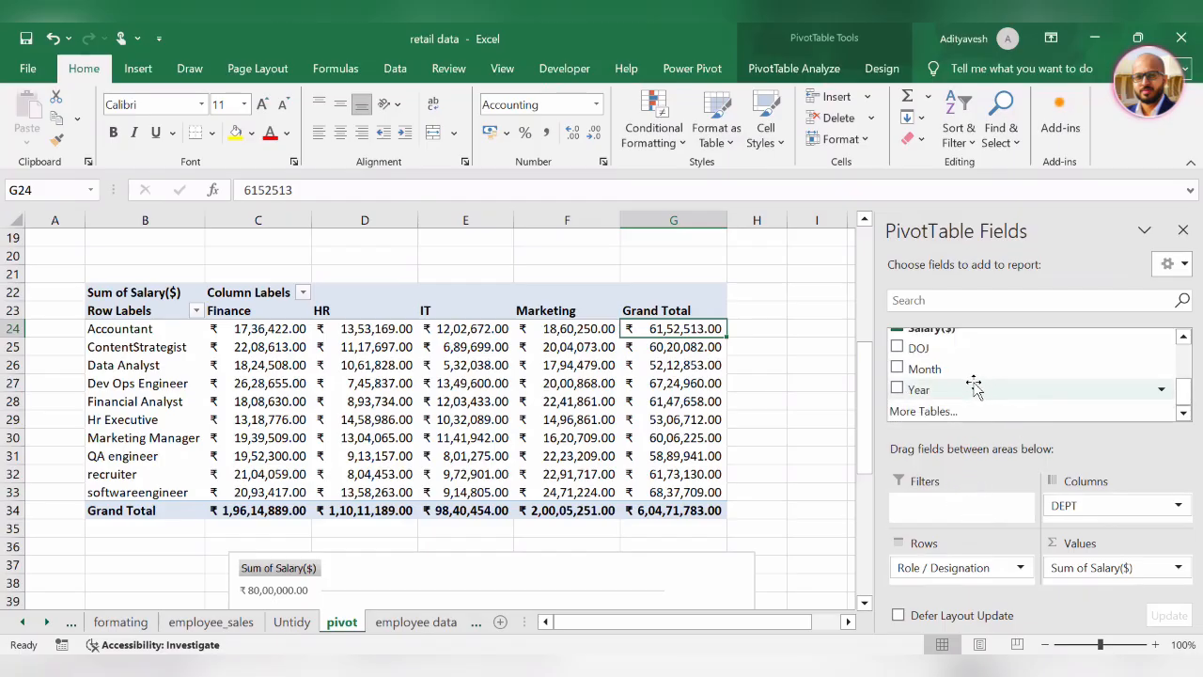
pyautogui.moveTo(916, 390)
pyautogui.mouseDown()
pyautogui.moveTo(980, 410)
pyautogui.moveTo(999, 523)
pyautogui.moveTo(975, 502)
pyautogui.mouseUp()
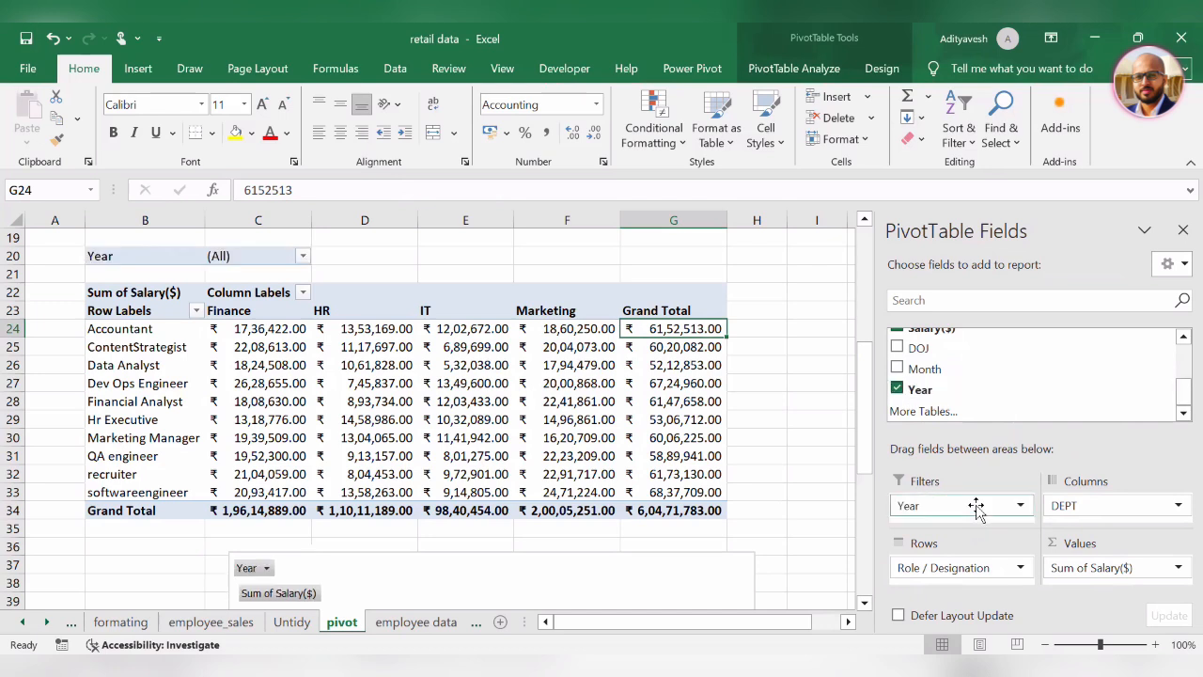
pyautogui.click(303, 256)
pyautogui.click(124, 321)
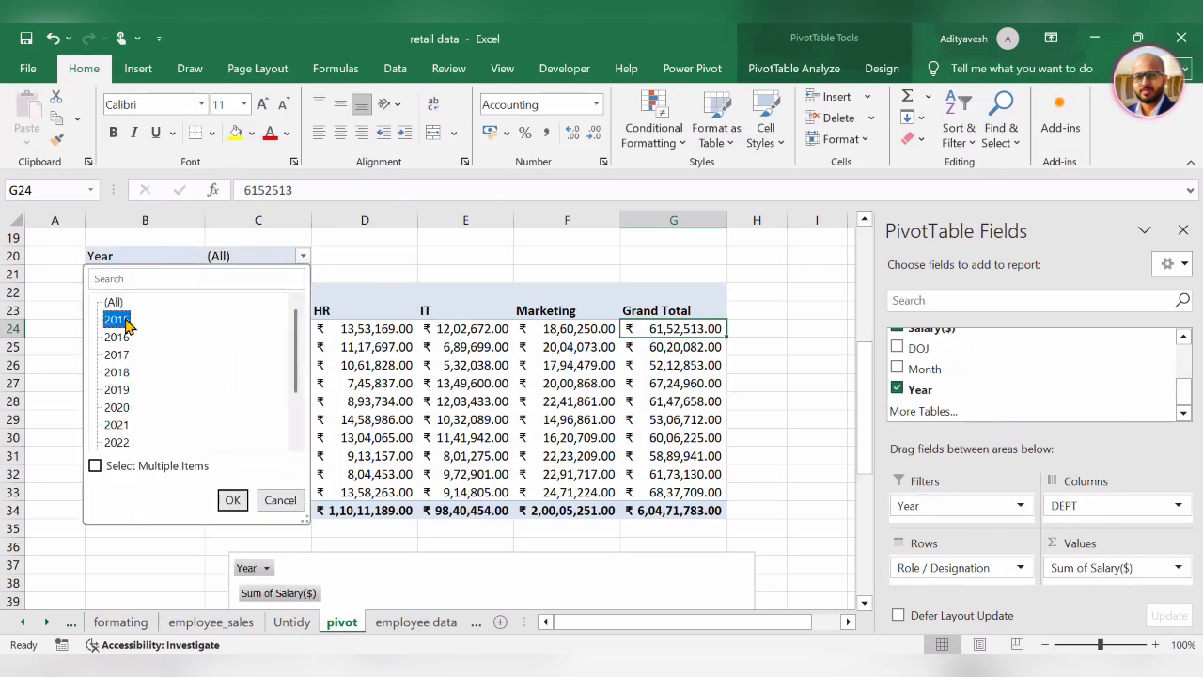
pyautogui.click(232, 502)
pyautogui.scroll(-5, 564, 423)
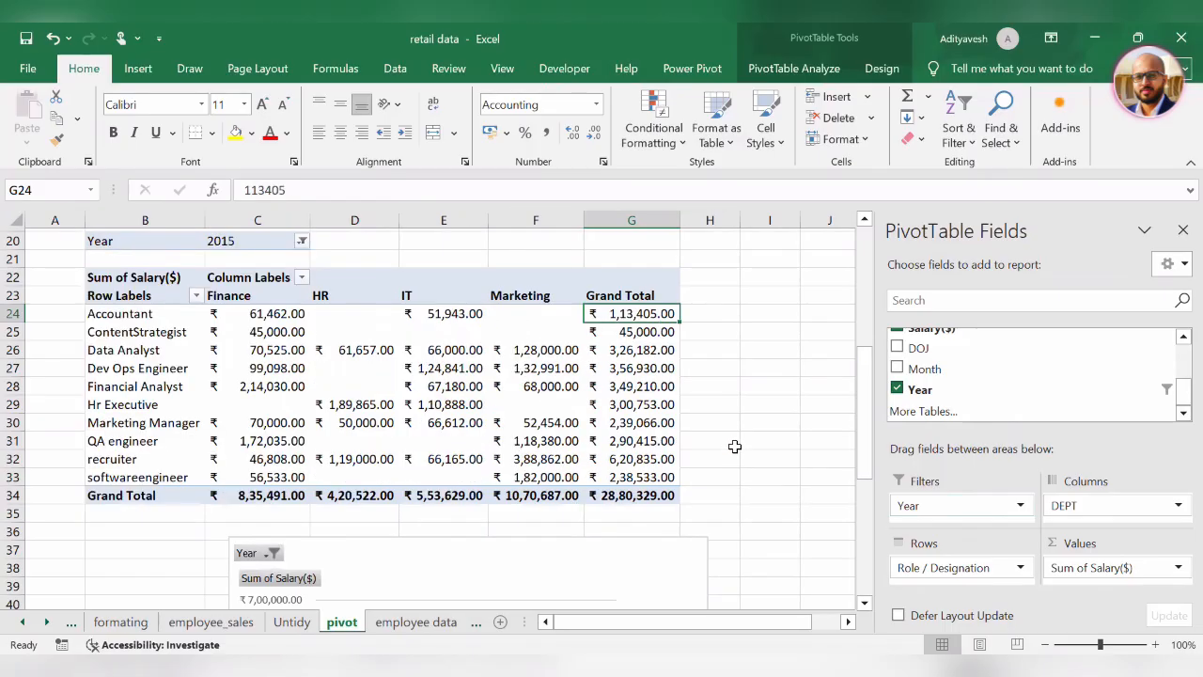
pyautogui.scroll(6, 662, 437)
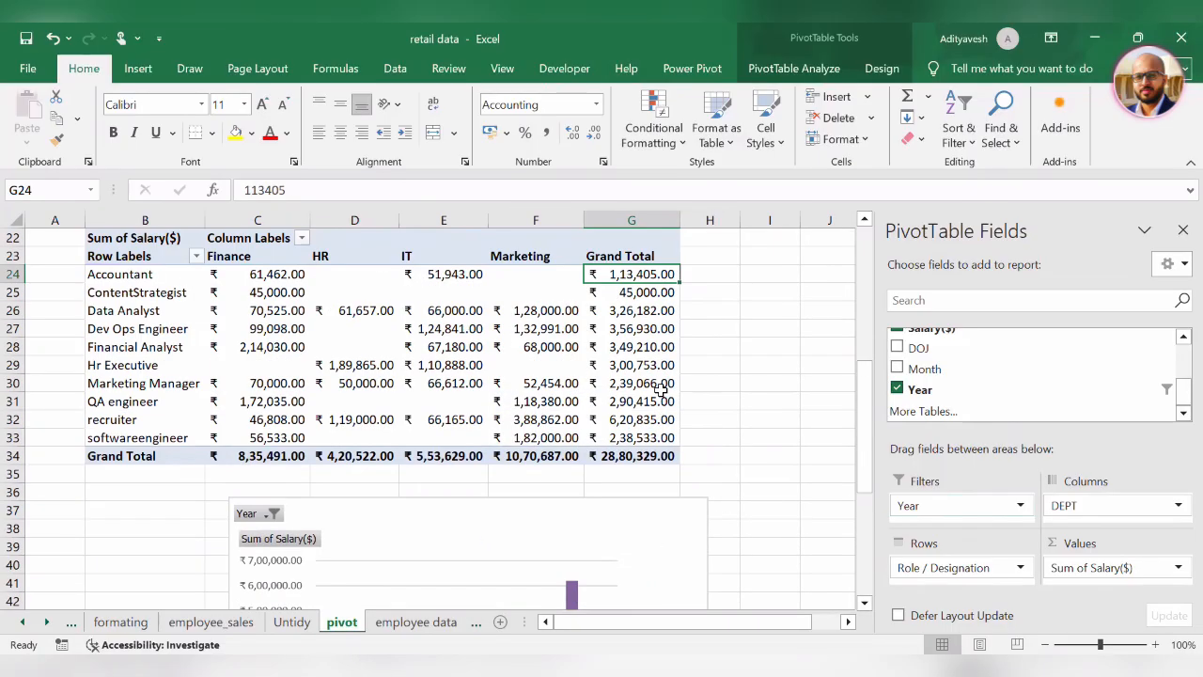
# Allow multiple selections in the Year report filter and include all years
pyautogui.click(302, 310)
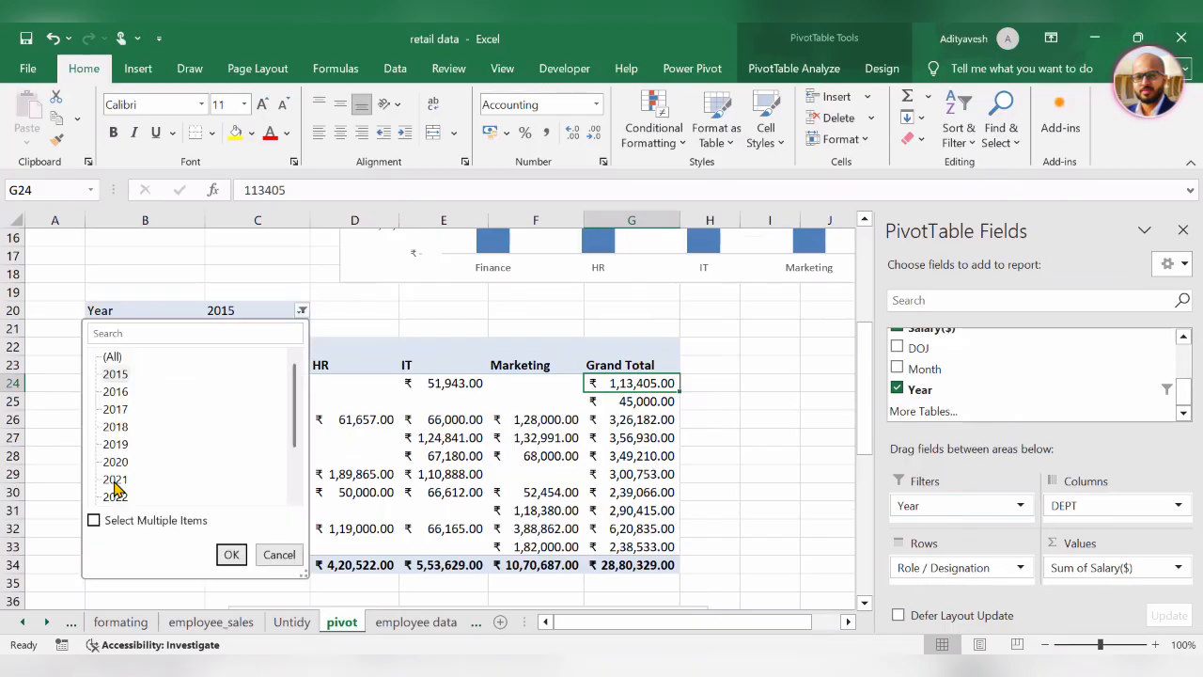
pyautogui.click(93, 524)
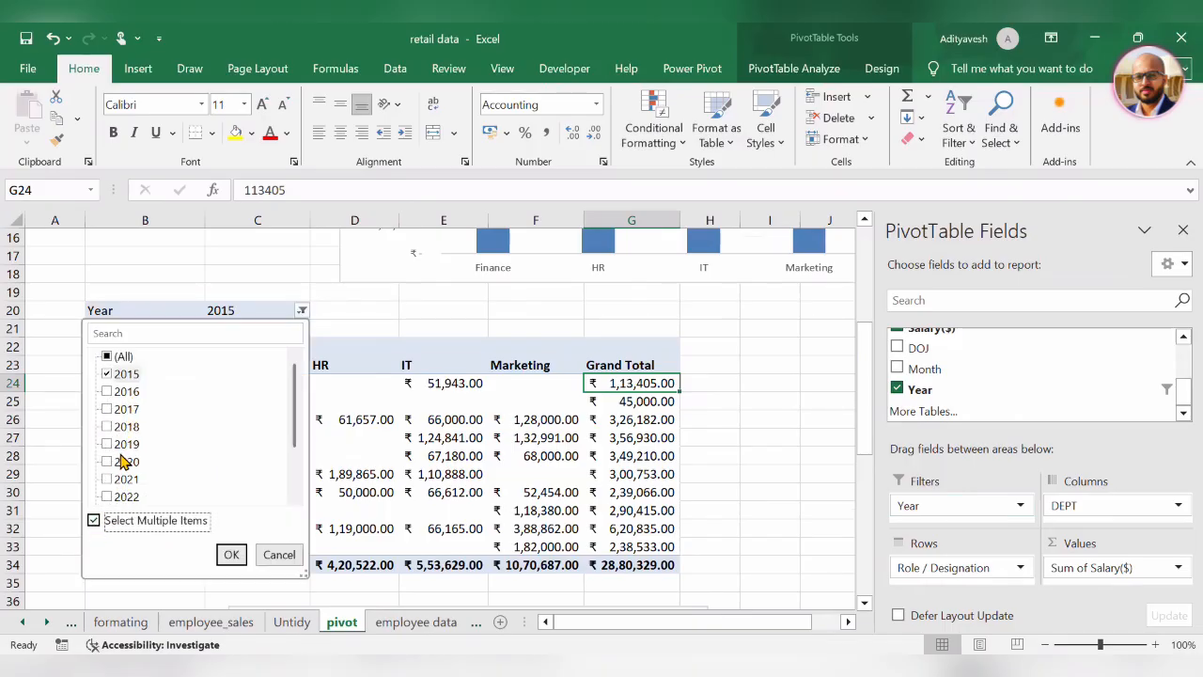
pyautogui.click(106, 393)
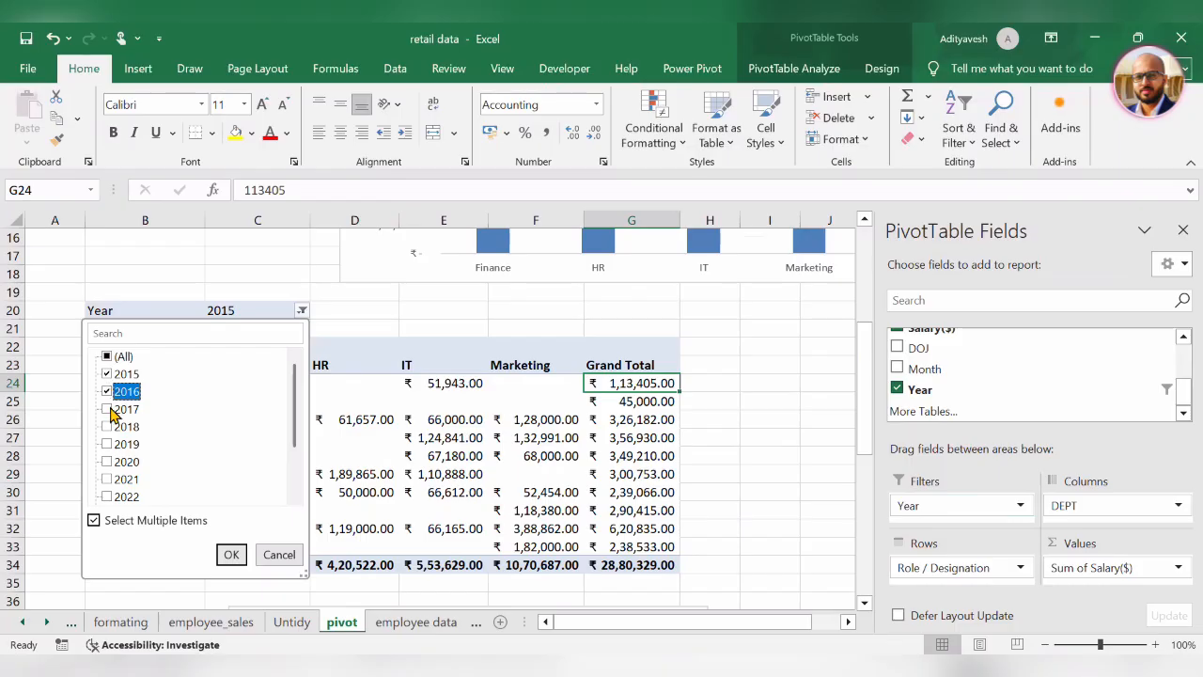
pyautogui.click(109, 358)
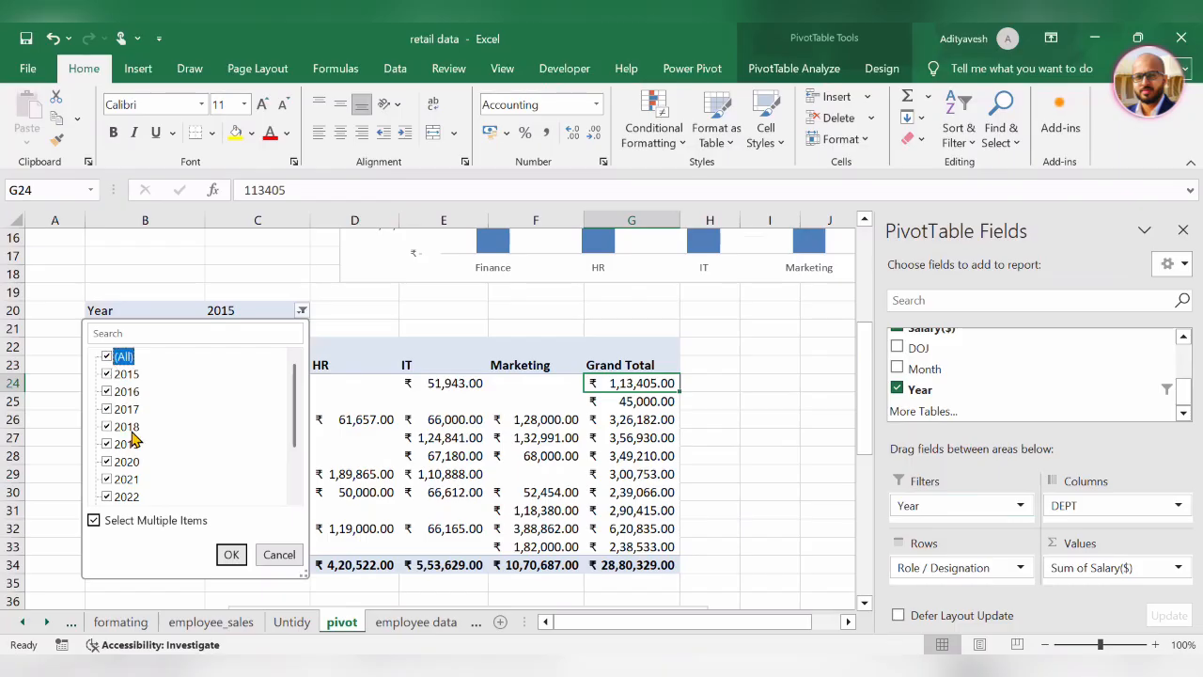
pyautogui.click(231, 554)
# Remove the Year report filter from the role-by-department PivotTable
pyautogui.click(977, 508)
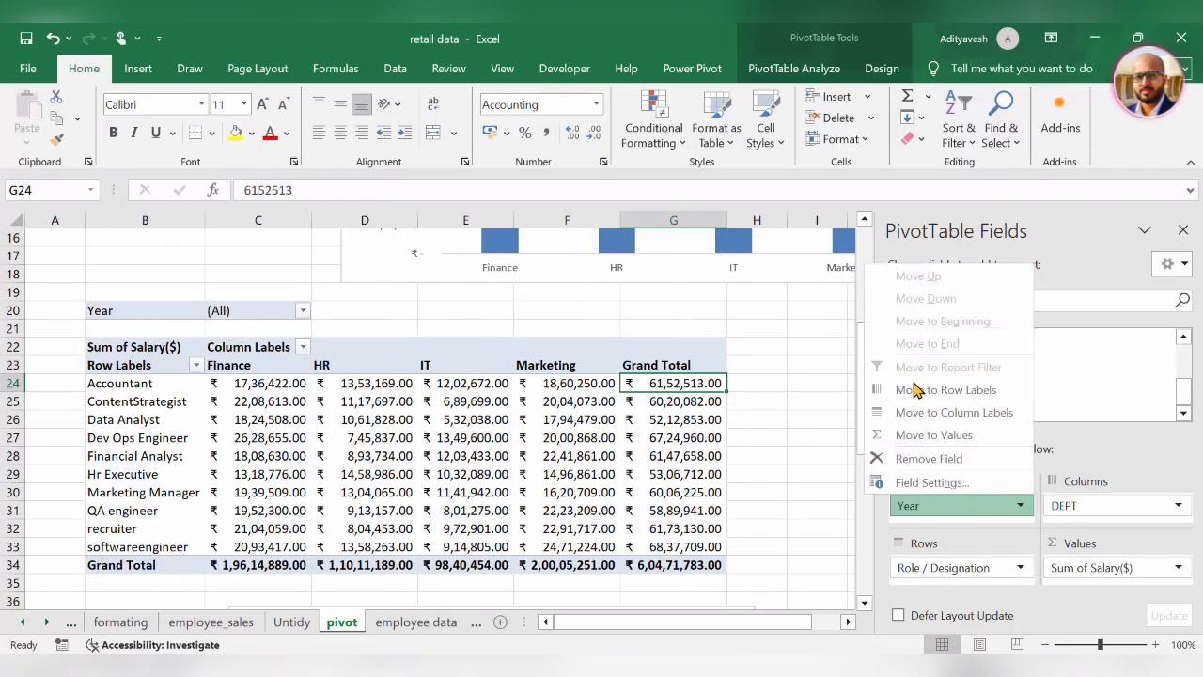
pyautogui.click(1124, 389)
pyautogui.click(908, 393)
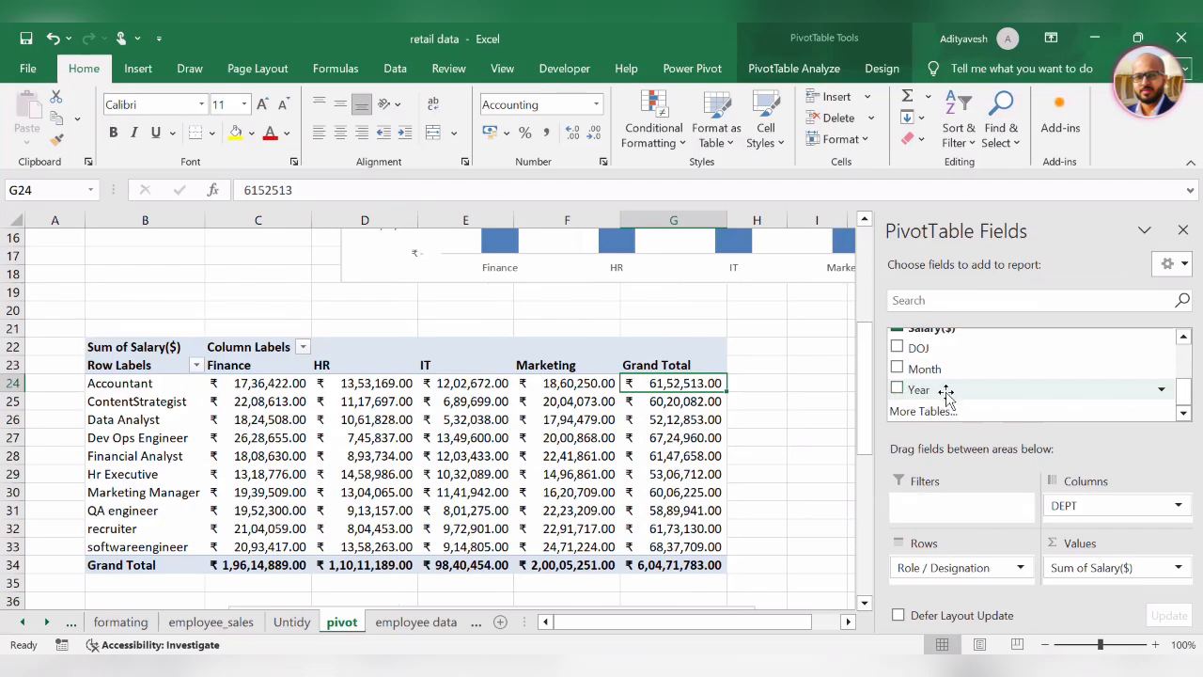
# Insert a Year slicer for the role-by-department PivotTable and place it beside the Grand Total column
pyautogui.click(790, 73)
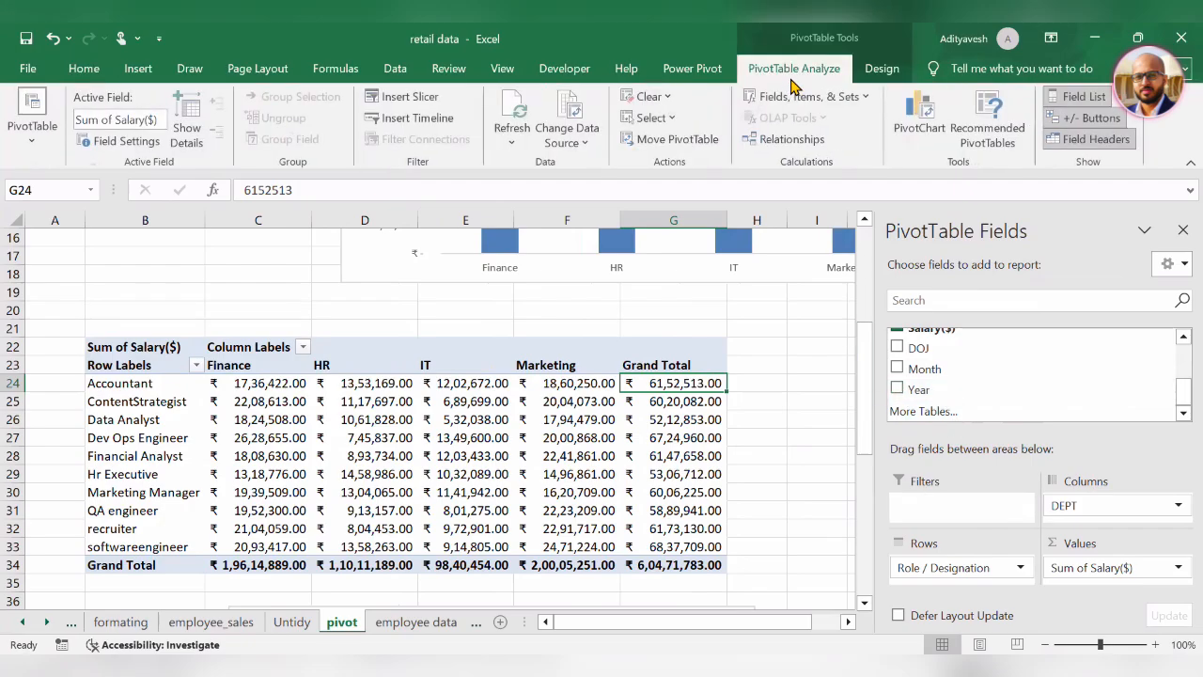
pyautogui.click(411, 98)
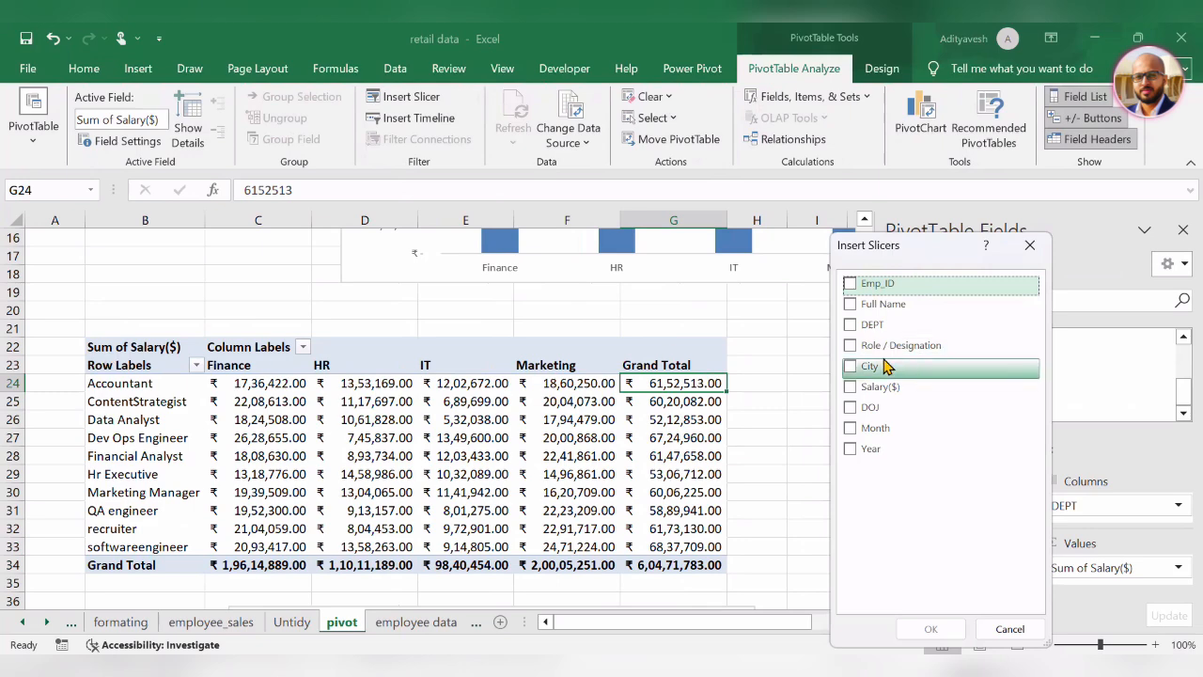
pyautogui.click(866, 450)
pyautogui.click(931, 629)
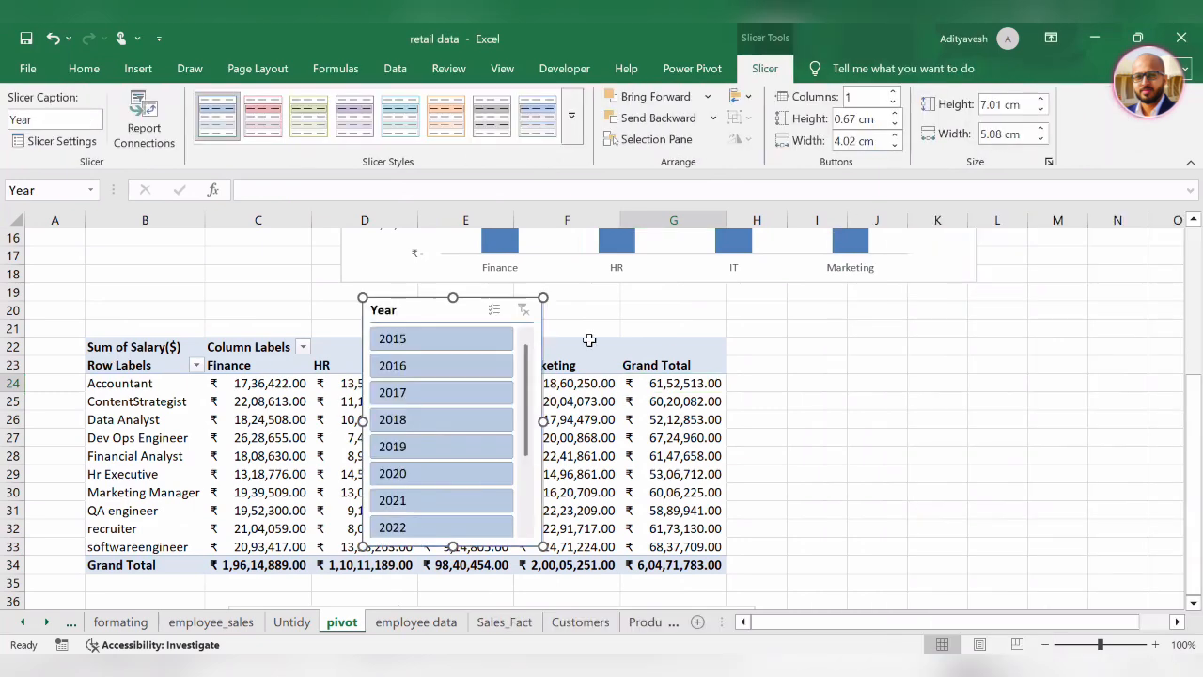
pyautogui.moveTo(422, 311); pyautogui.dragTo(785, 338)
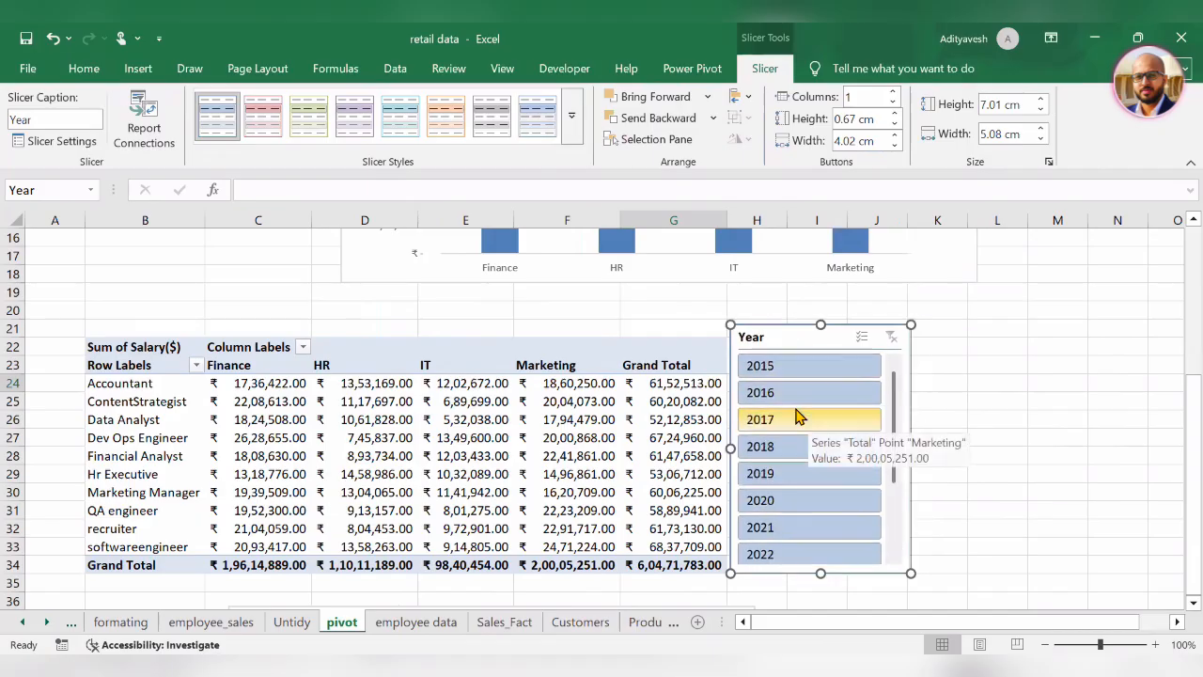
# Filter the role-by-department PivotTable with the Year slicer to 2015, 2016 and 2017 in turn
pyautogui.click(814, 367)
pyautogui.click(786, 393)
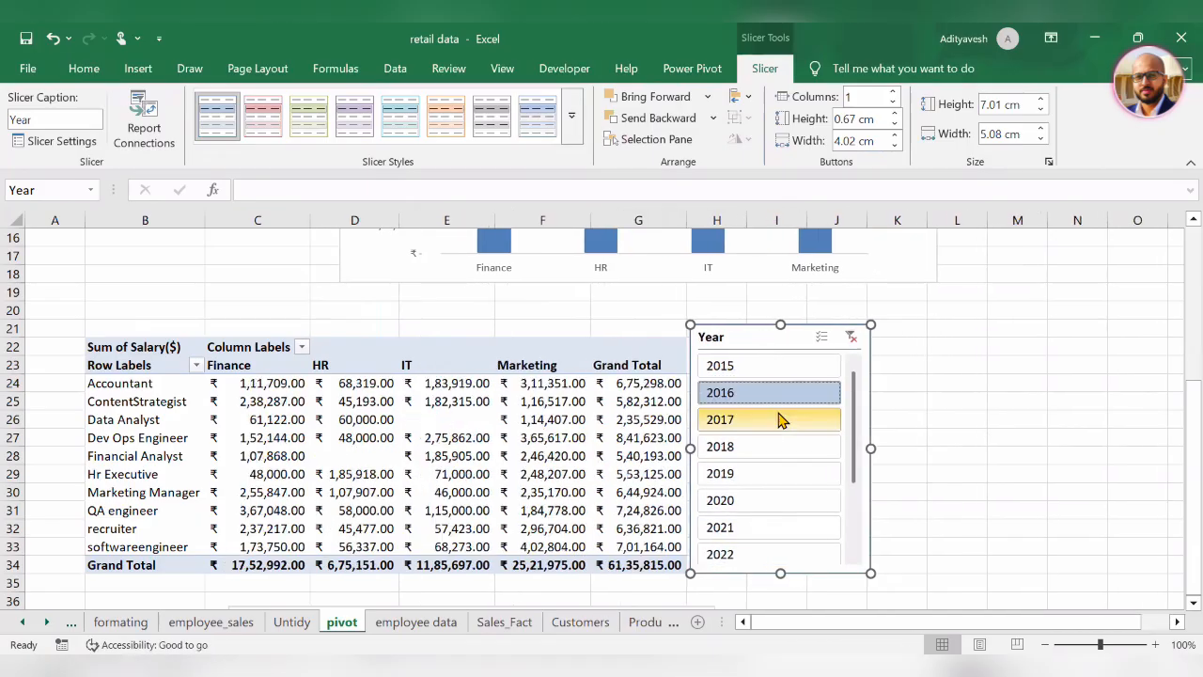
pyautogui.click(779, 420)
pyautogui.scroll(-1, 796, 457)
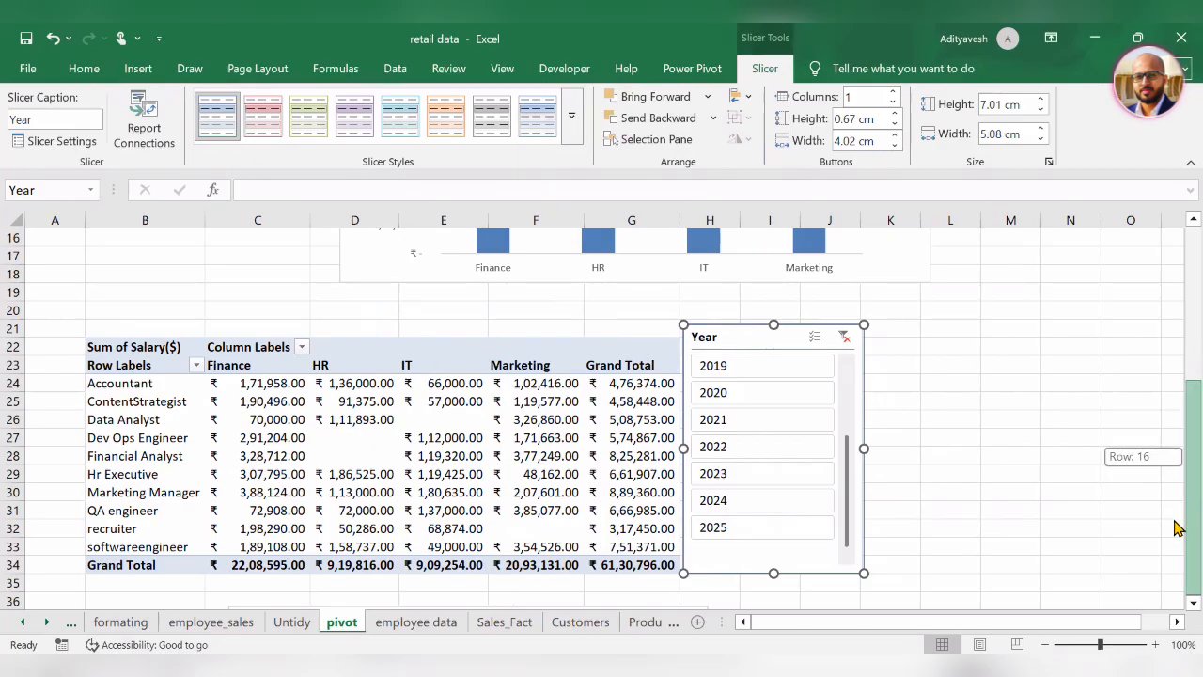
# Move the stacked column PivotChart up over the role-by-department table, next to the Year slicer
pyautogui.click(940, 547)
pyautogui.scroll(-4, 486, 457)
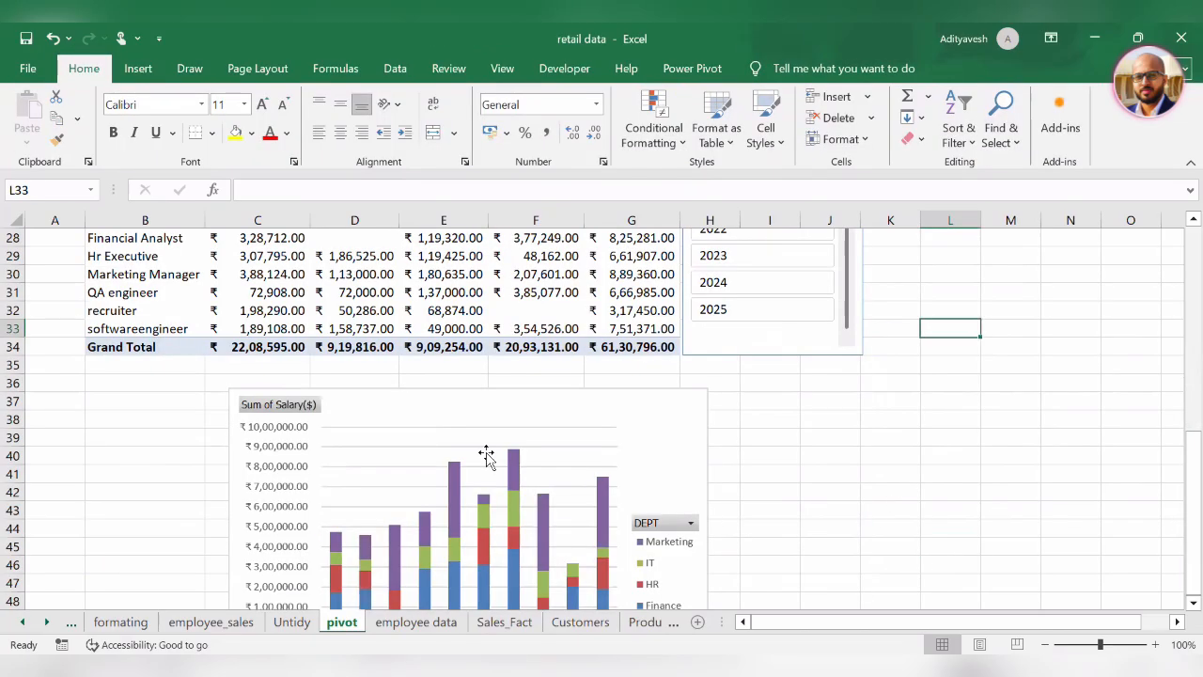
pyautogui.click(440, 406)
pyautogui.scroll(3, 460, 523)
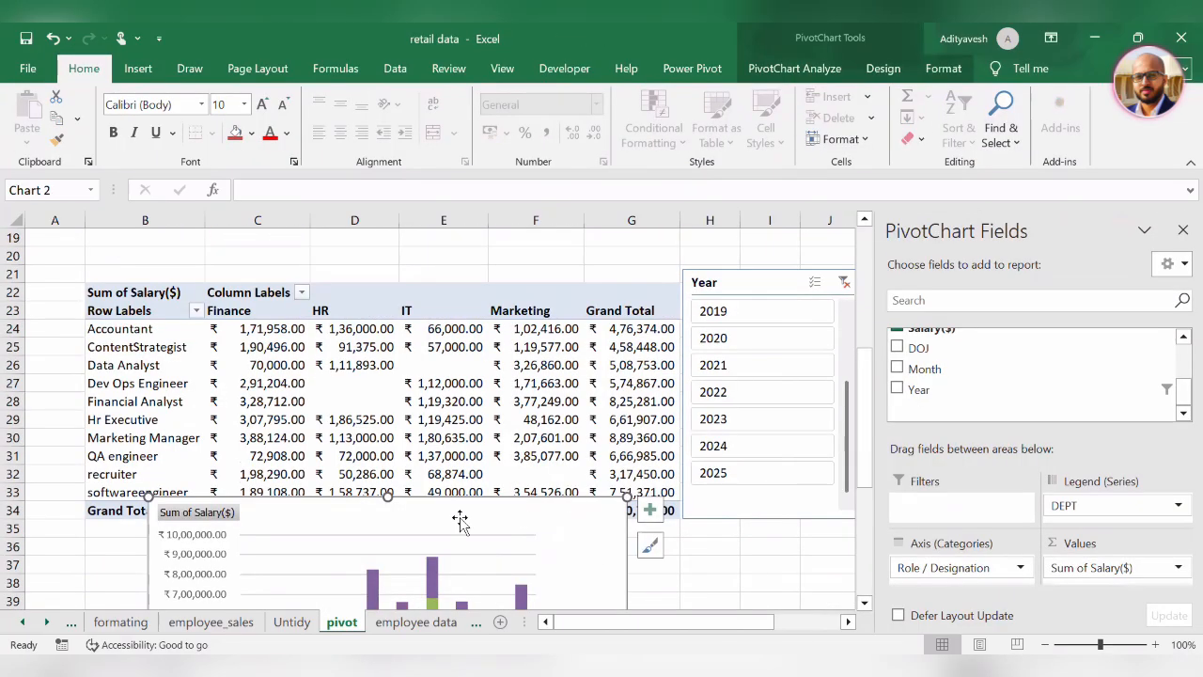
pyautogui.moveTo(416, 509); pyautogui.dragTo(414, 297)
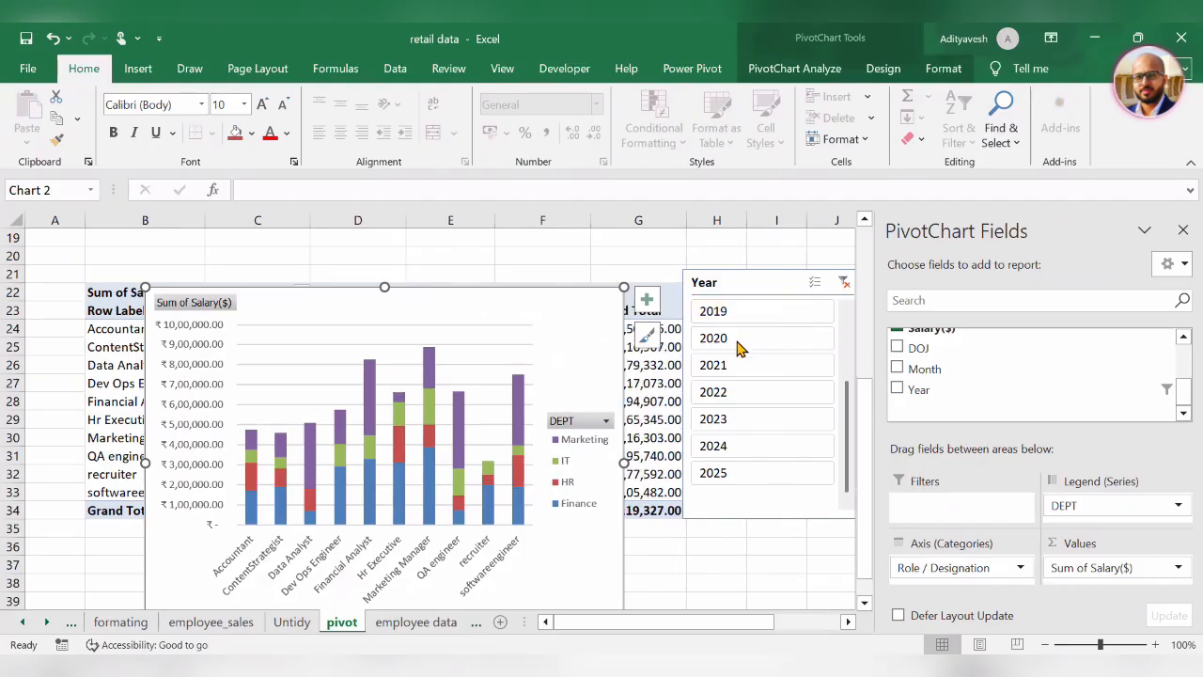
# Filter the stacked PivotChart and its table to individual years with the Year slicer, ending on 2019
pyautogui.click(757, 392)
pyautogui.click(755, 418)
pyautogui.click(755, 446)
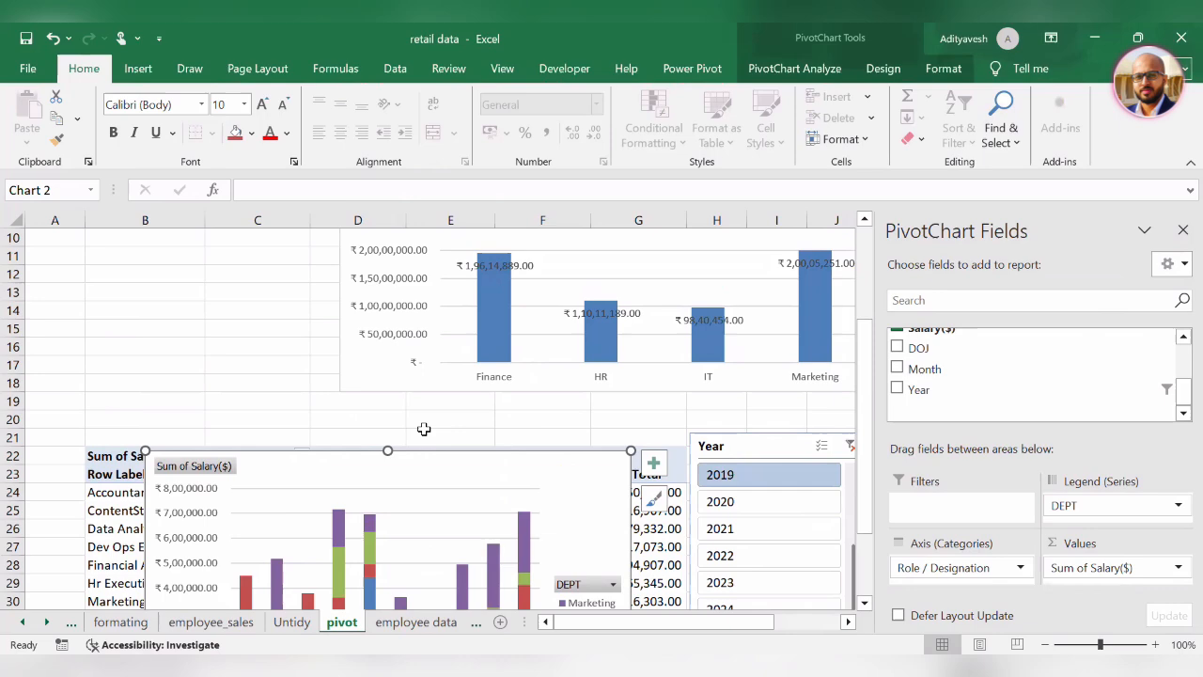
# Move the stacked column PivotChart off the role labels to overlap the Year slicer, and close the PivotChart field list
pyautogui.click(378, 403)
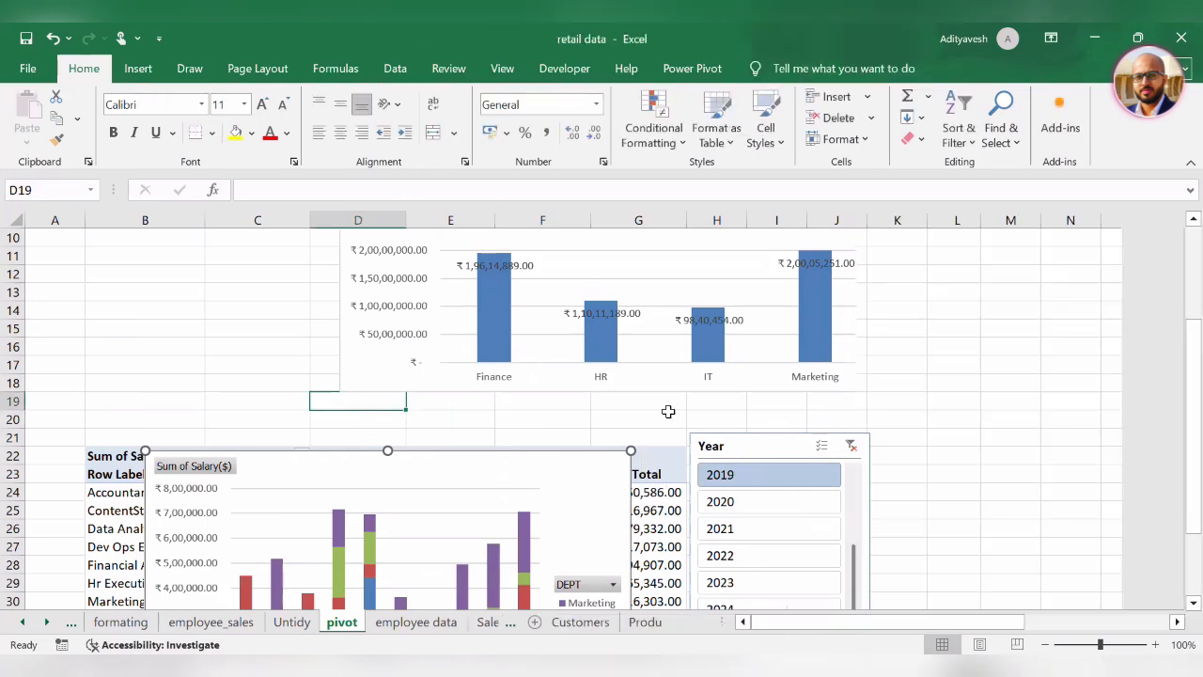
pyautogui.scroll(3, 676, 357)
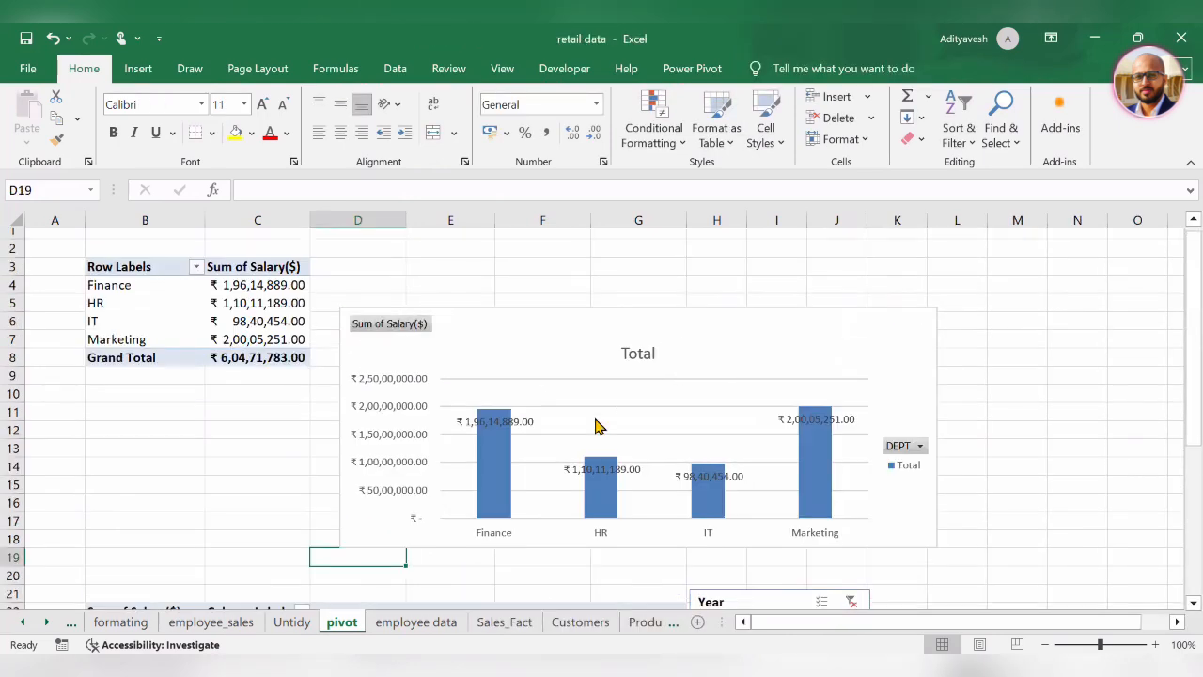
pyautogui.scroll(-10, 599, 425)
pyautogui.scroll(5, 611, 428)
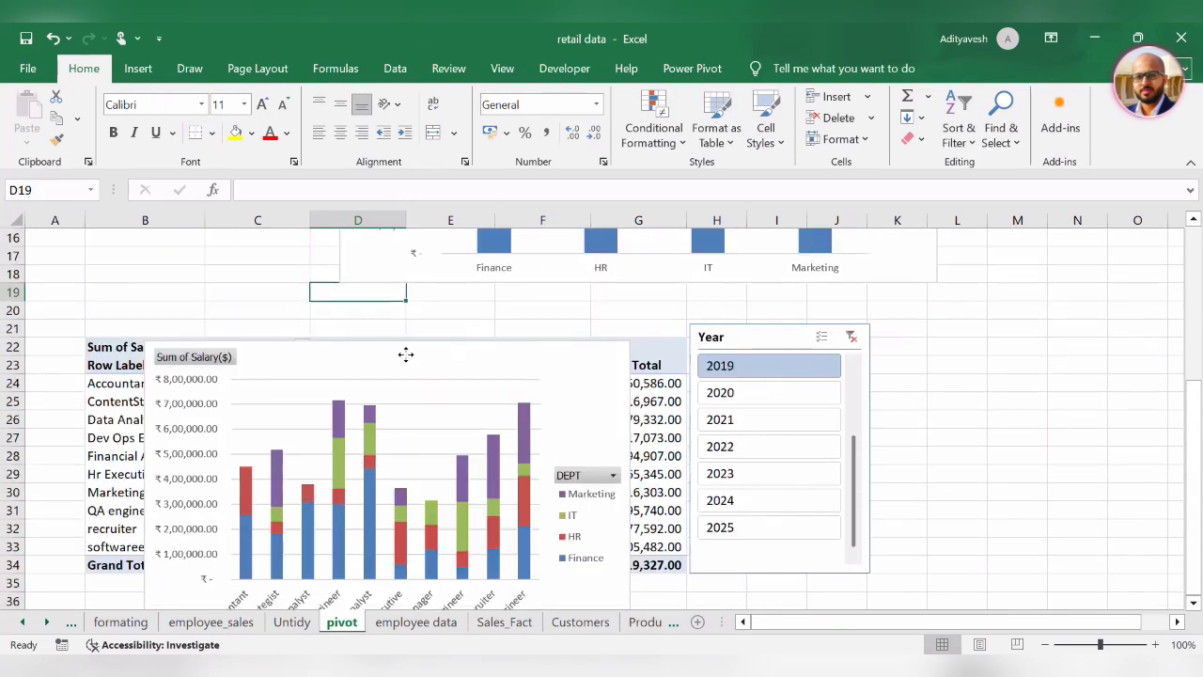
pyautogui.moveTo(405, 355); pyautogui.dragTo(743, 375)
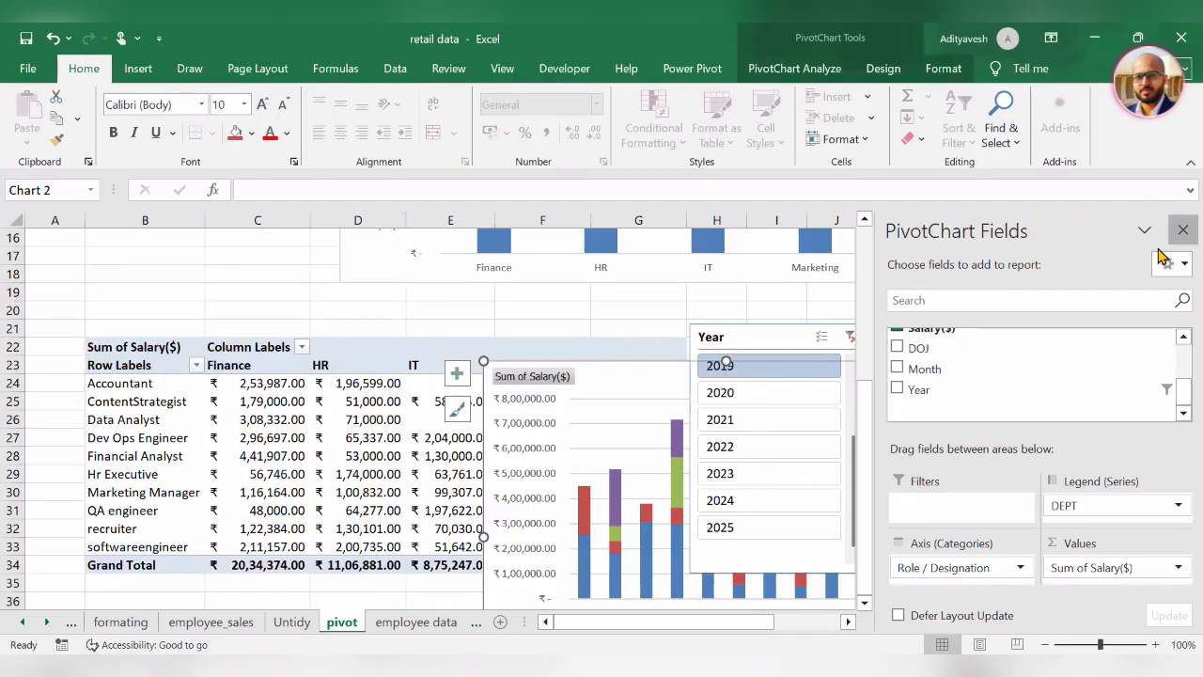
pyautogui.click(1182, 229)
pyautogui.click(1072, 328)
# Copy the department salary PivotTable at B3 and paste it at B51, below the stacked PivotChart
pyautogui.scroll(-5, 860, 414)
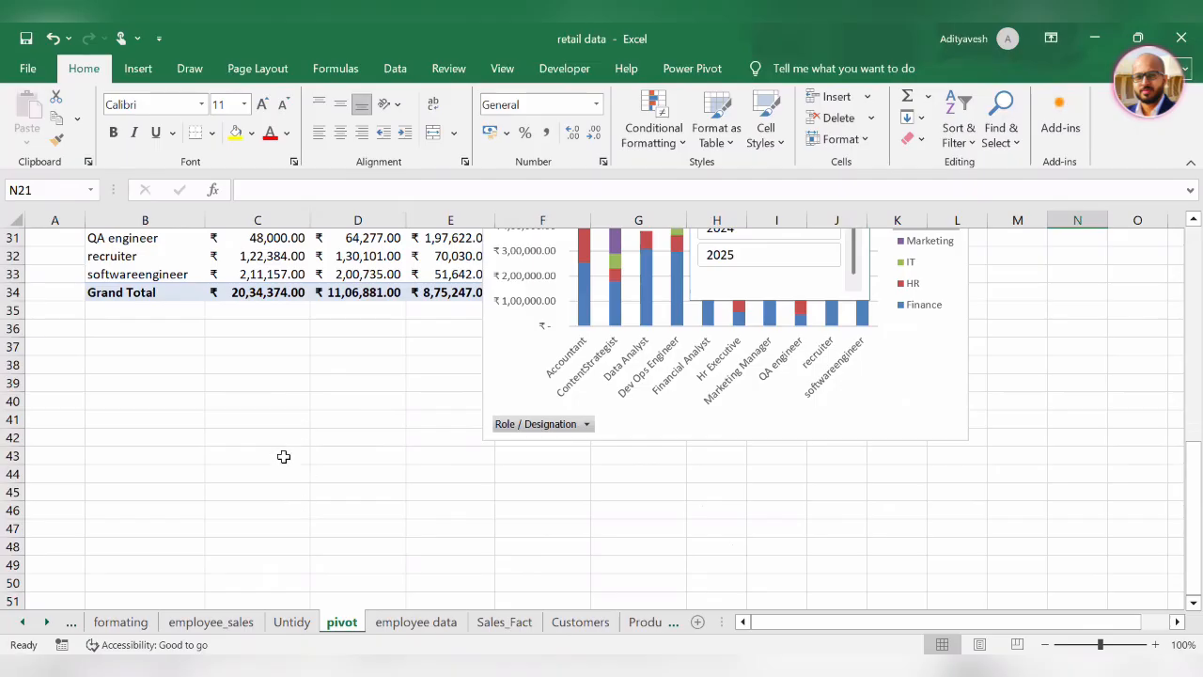
pyautogui.scroll(10, 283, 456)
pyautogui.click(122, 274)
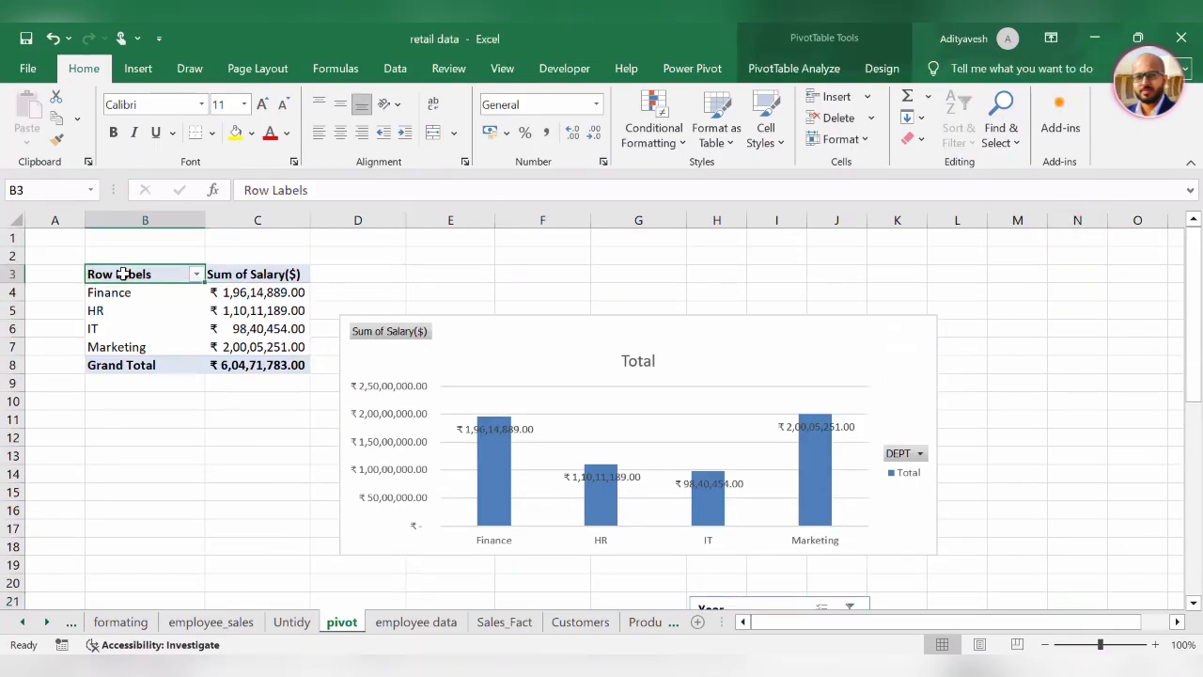
pyautogui.hotkey('ctrl', 'a')
pyautogui.hotkey('ctrl', 'c')
pyautogui.scroll(-15, 216, 444)
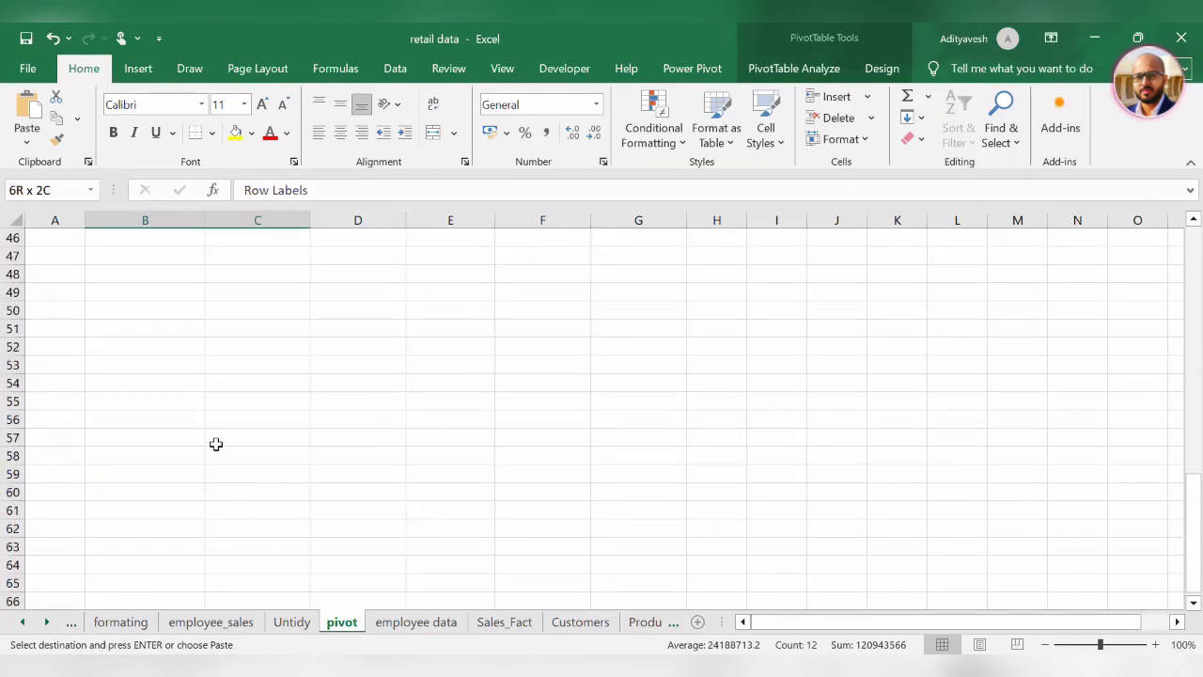
pyautogui.click(193, 419)
pyautogui.click(122, 329)
pyautogui.hotkey('ctrl', 'v')
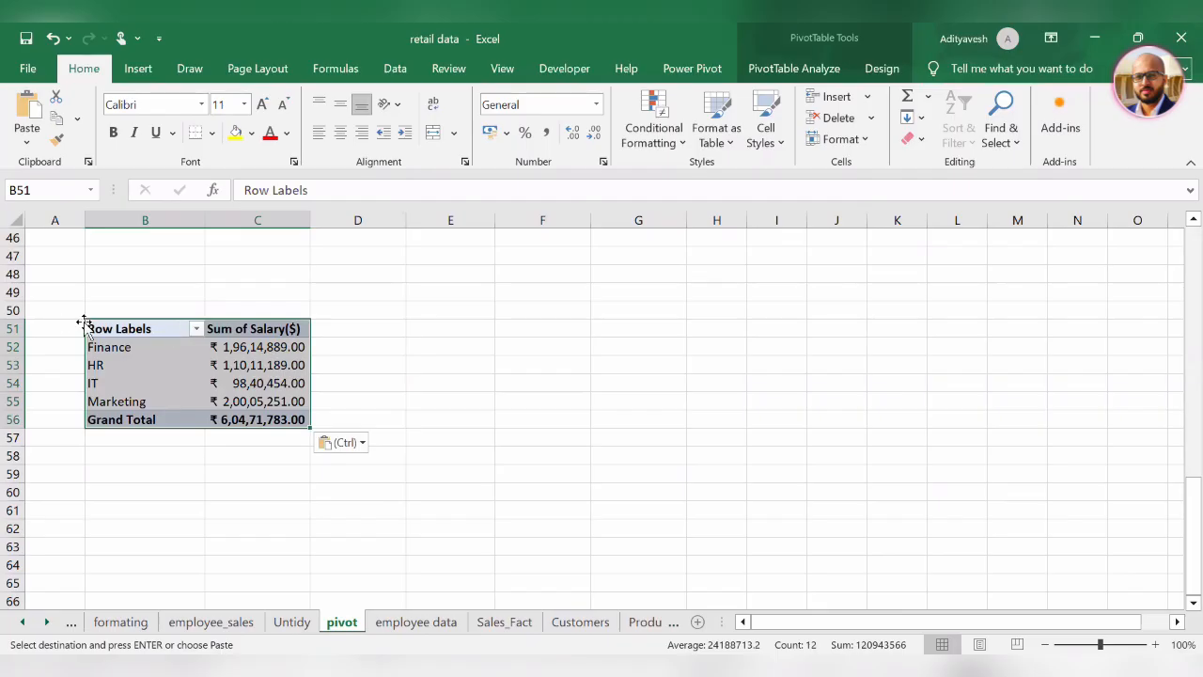
# Show the field list for the PivotTable at B51 and add Emp_ID to its values
pyautogui.click(133, 328)
pyautogui.hotkey('ctrl', 'a')
pyautogui.click(129, 327)
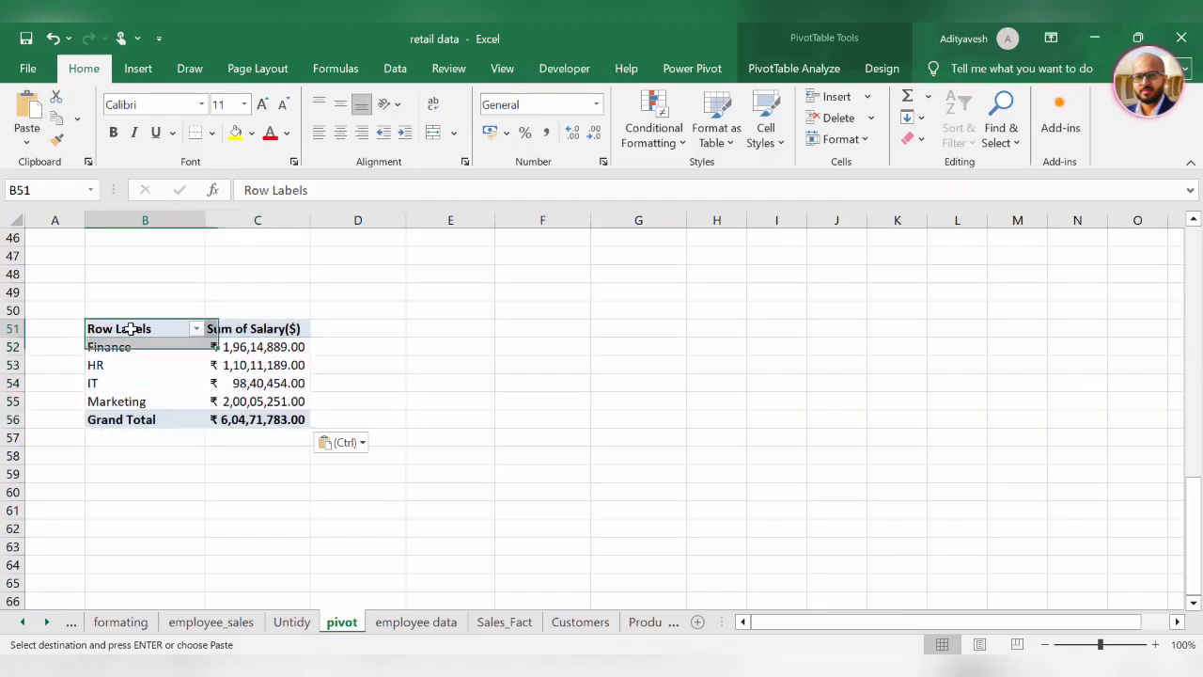
pyautogui.click(860, 73)
pyautogui.click(816, 71)
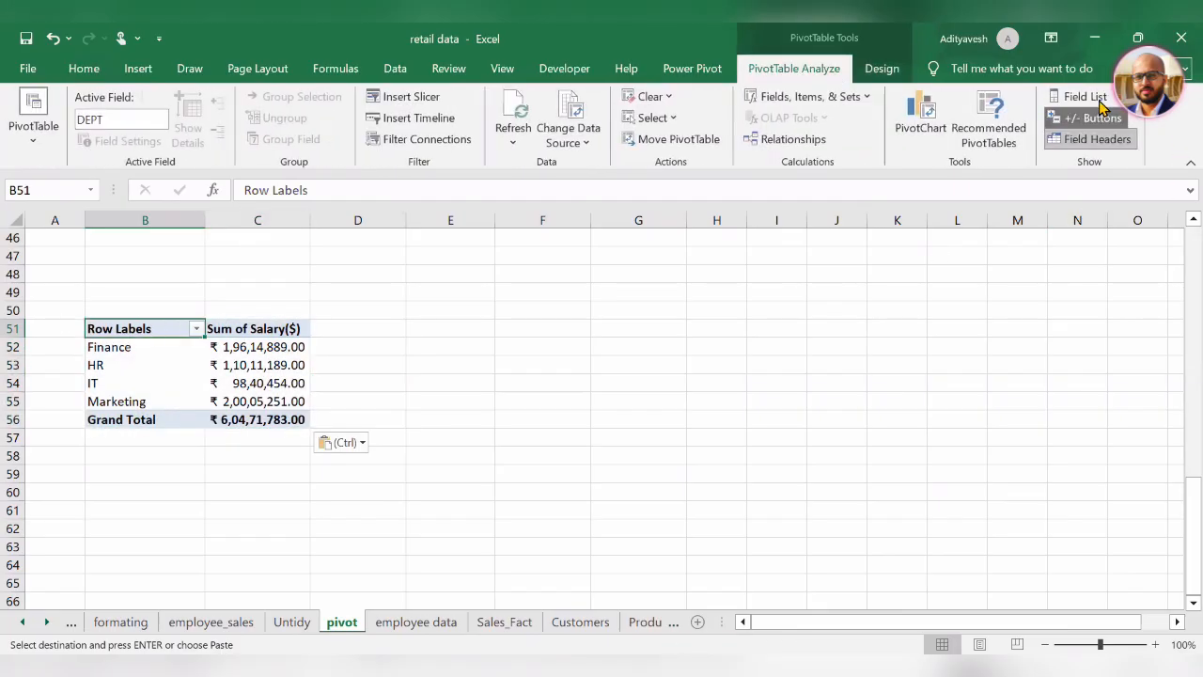
pyautogui.click(1083, 96)
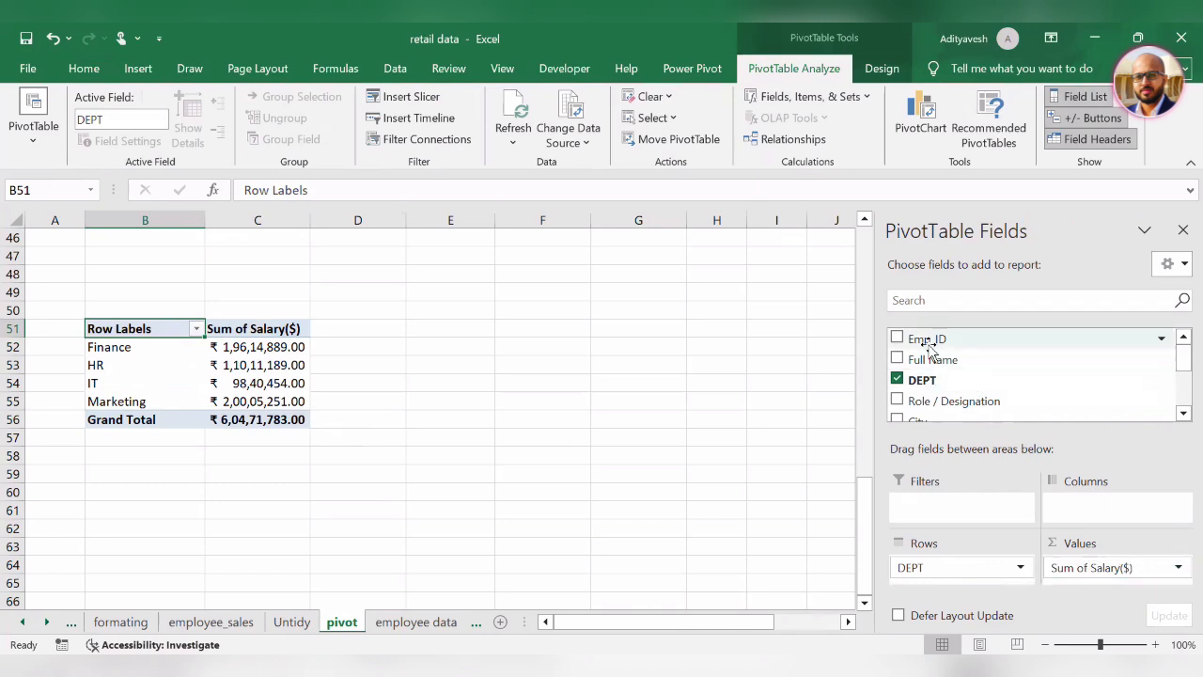
pyautogui.moveTo(907, 338); pyautogui.dragTo(1139, 591)
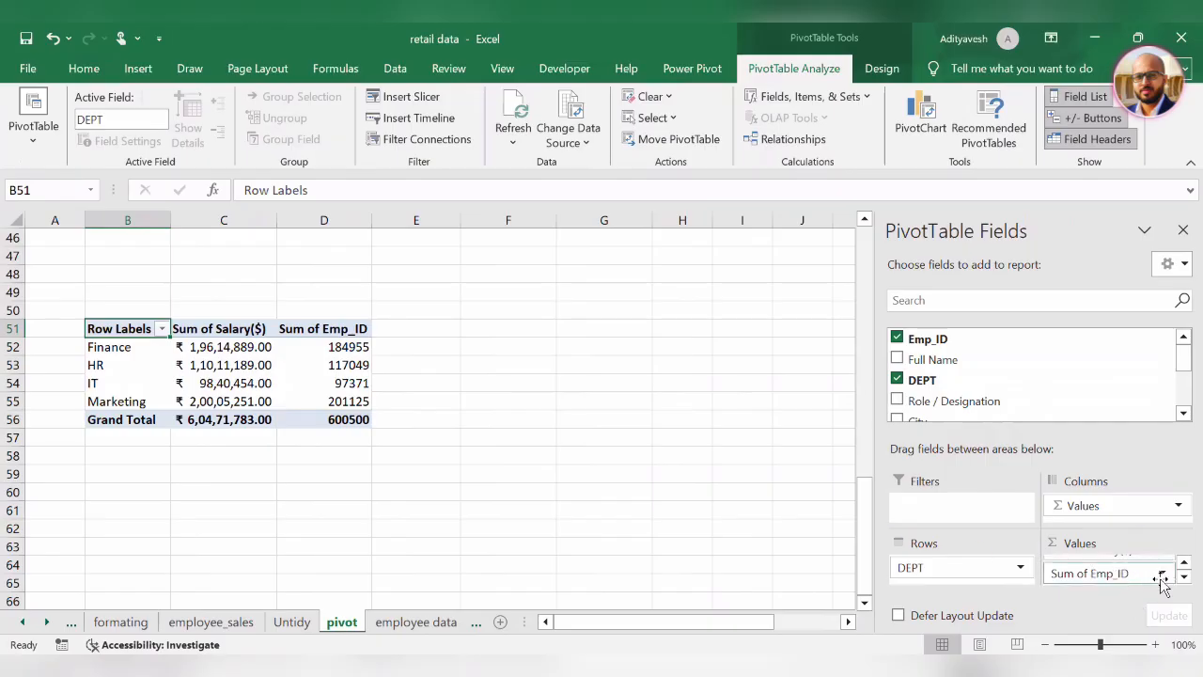
# Summarize the Emp_ID values in the department PivotTable at B51 by count
pyautogui.scroll(-1, 1128, 575)
pyautogui.click(338, 349)
pyautogui.rightClick(343, 351)
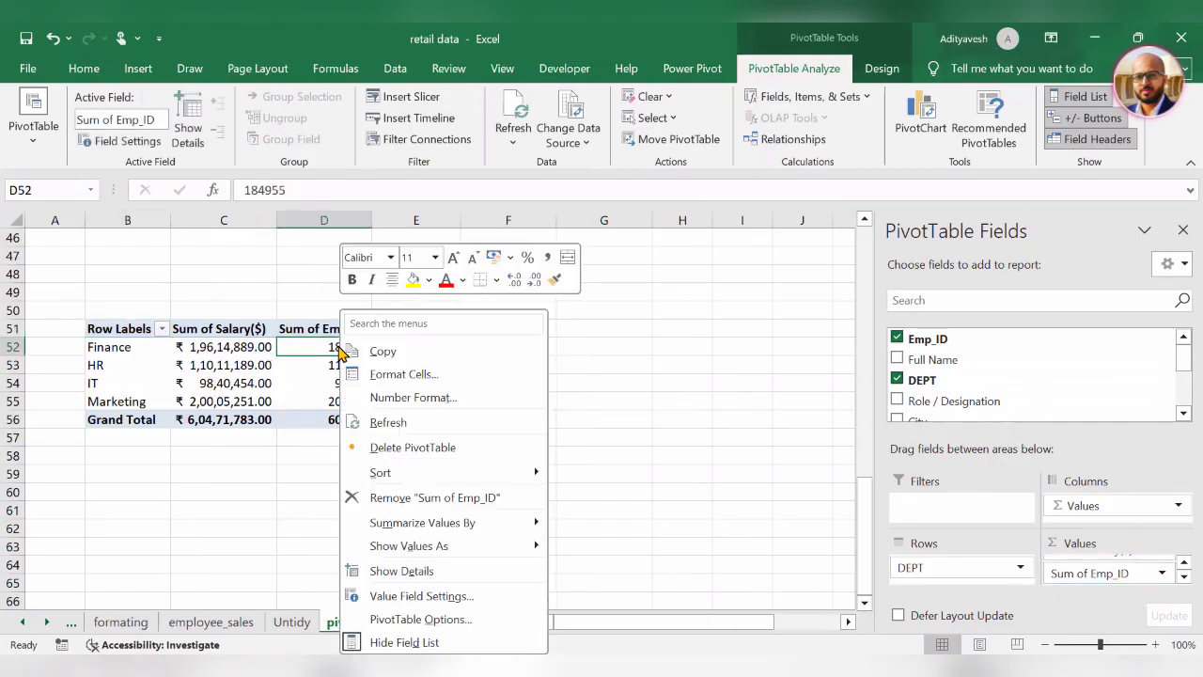
pyautogui.click(461, 529)
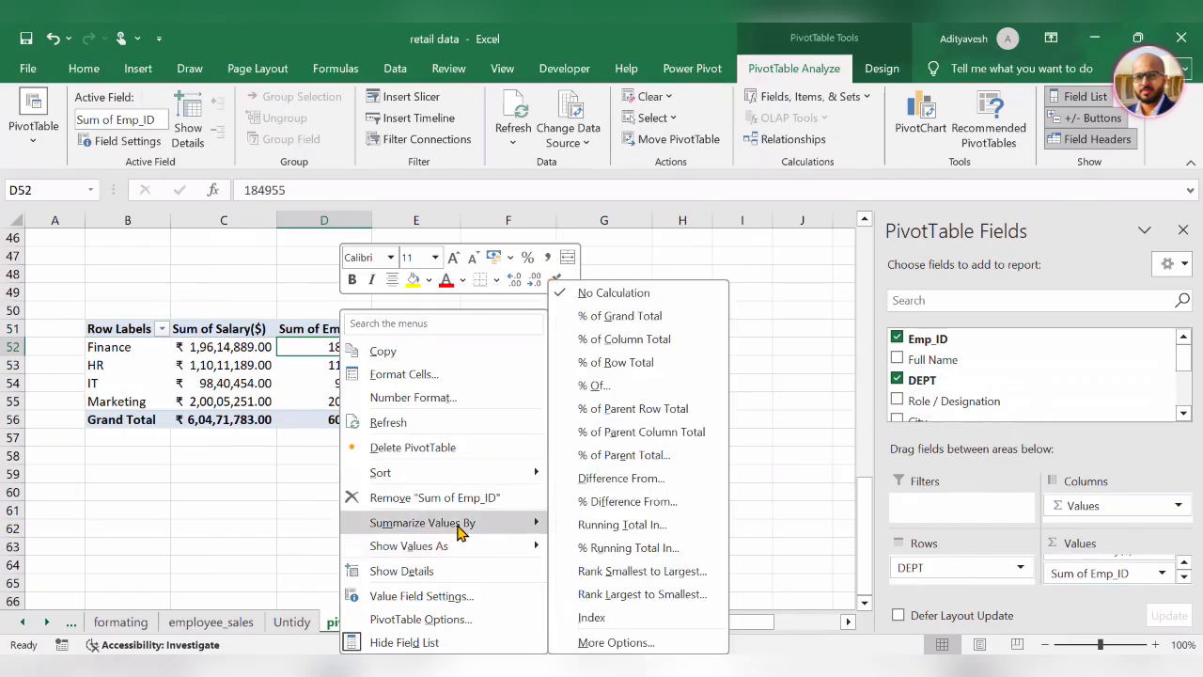
pyautogui.click(582, 511)
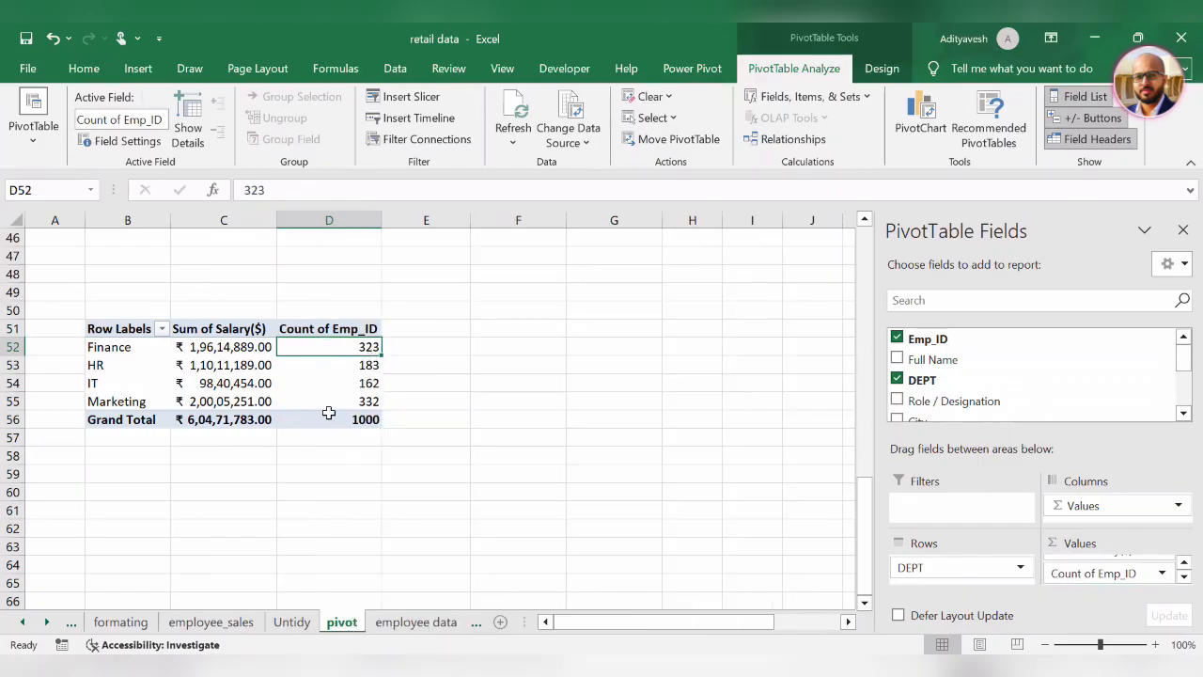
# Reorder the values of the PivotTable at B51 so Count of Emp_ID comes before Sum of Salary($)
pyautogui.moveTo(137, 331); pyautogui.dragTo(326, 421)
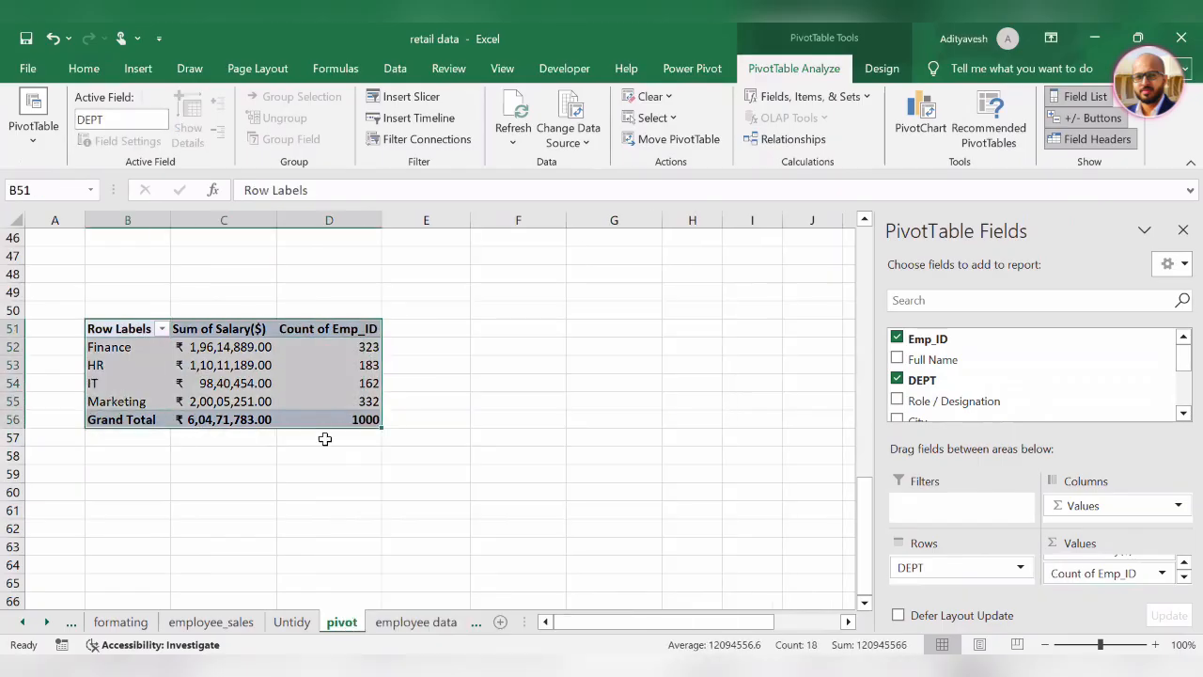
pyautogui.click(368, 331)
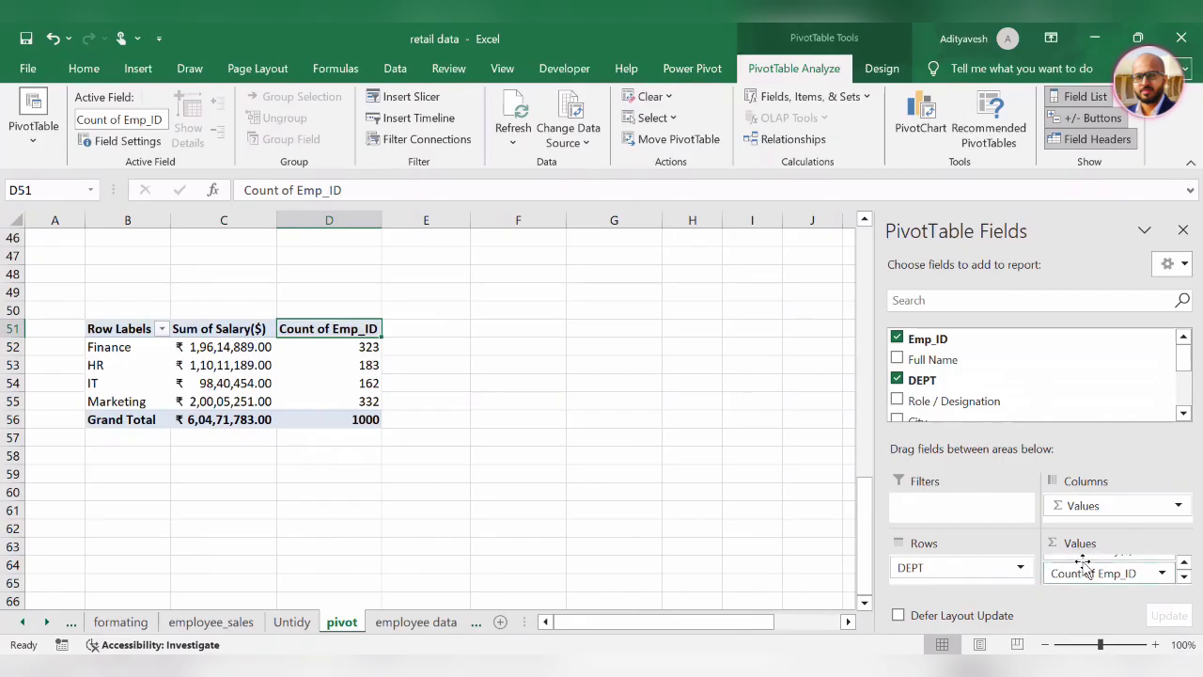
pyautogui.moveTo(1088, 576); pyautogui.dragTo(1091, 552)
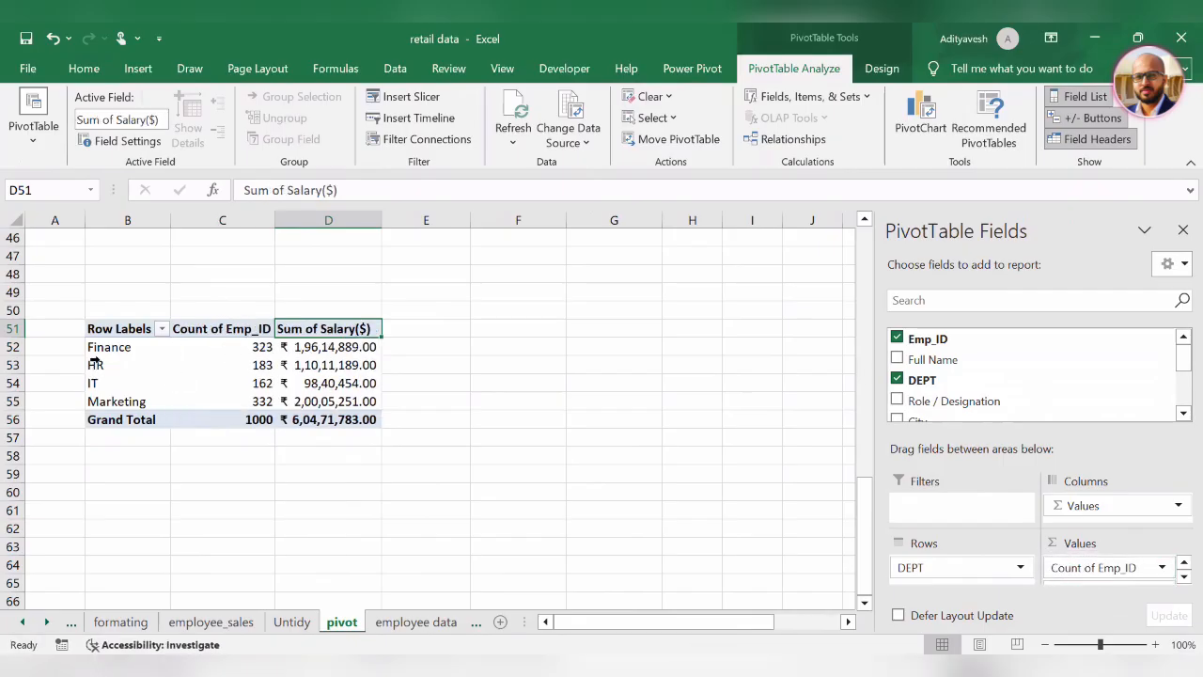
# Copy the whole department headcount and salary PivotTable and paste it at B59
pyautogui.click(112, 330)
pyautogui.hotkey('ctrl', 'Right')
pyautogui.hotkey('ctrl', 'Left')
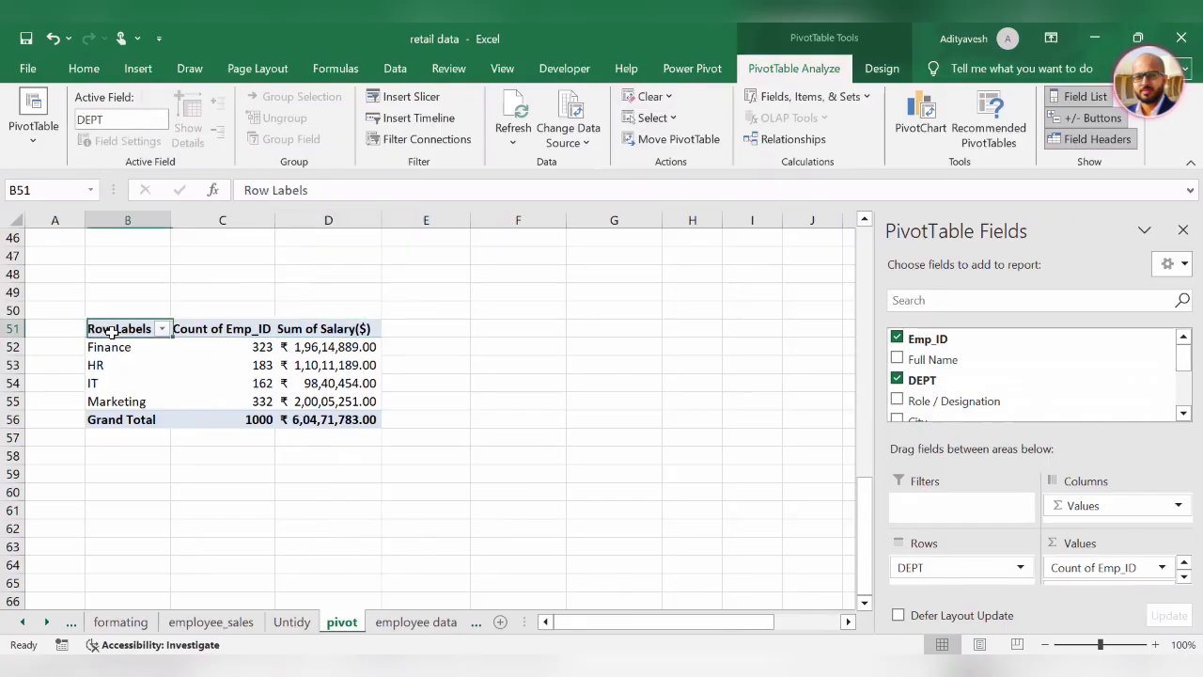
pyautogui.hotkey('ctrl', 'shift', 'Right')
pyautogui.hotkey('ctrl', 'shift', 'Down')
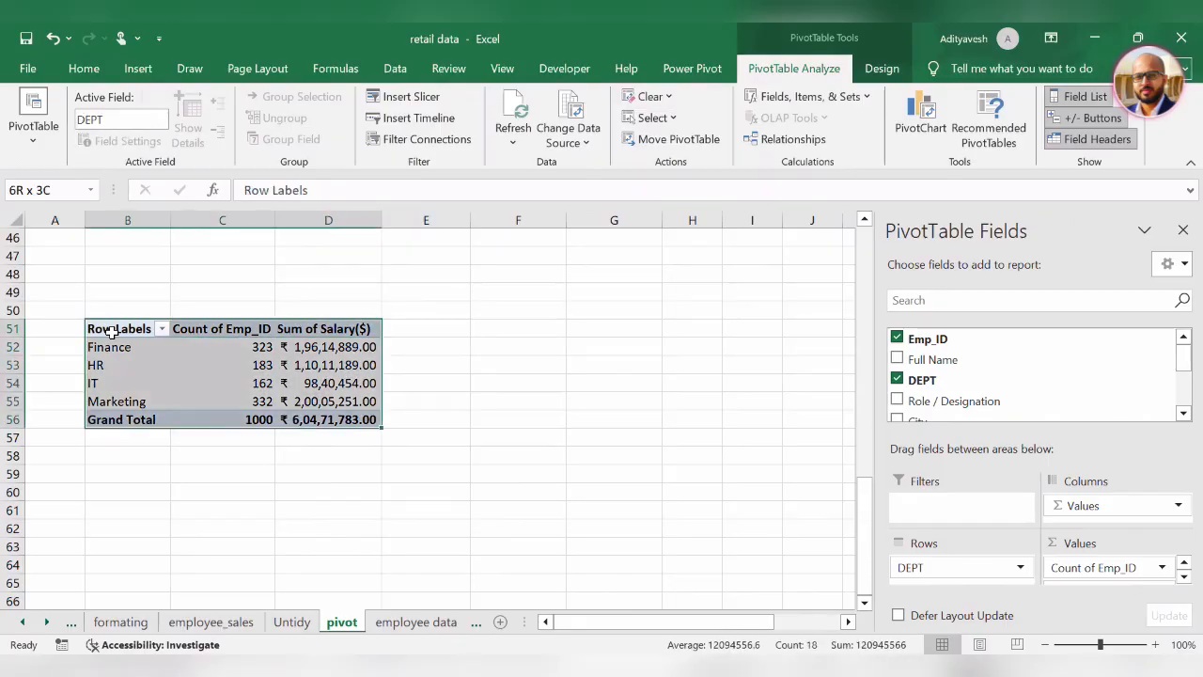
pyautogui.hotkey('ctrl', 'c')
pyautogui.scroll(-3, 138, 361)
pyautogui.click(122, 329)
pyautogui.click(119, 312)
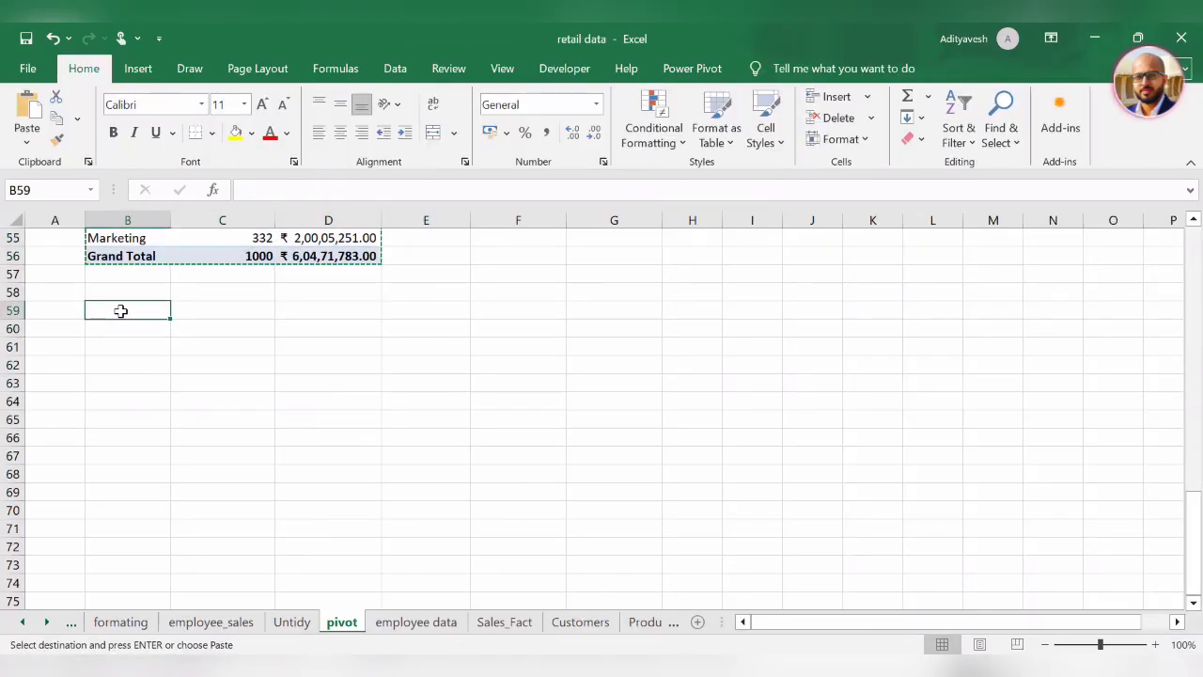
pyautogui.hotkey('ctrl', 'v')
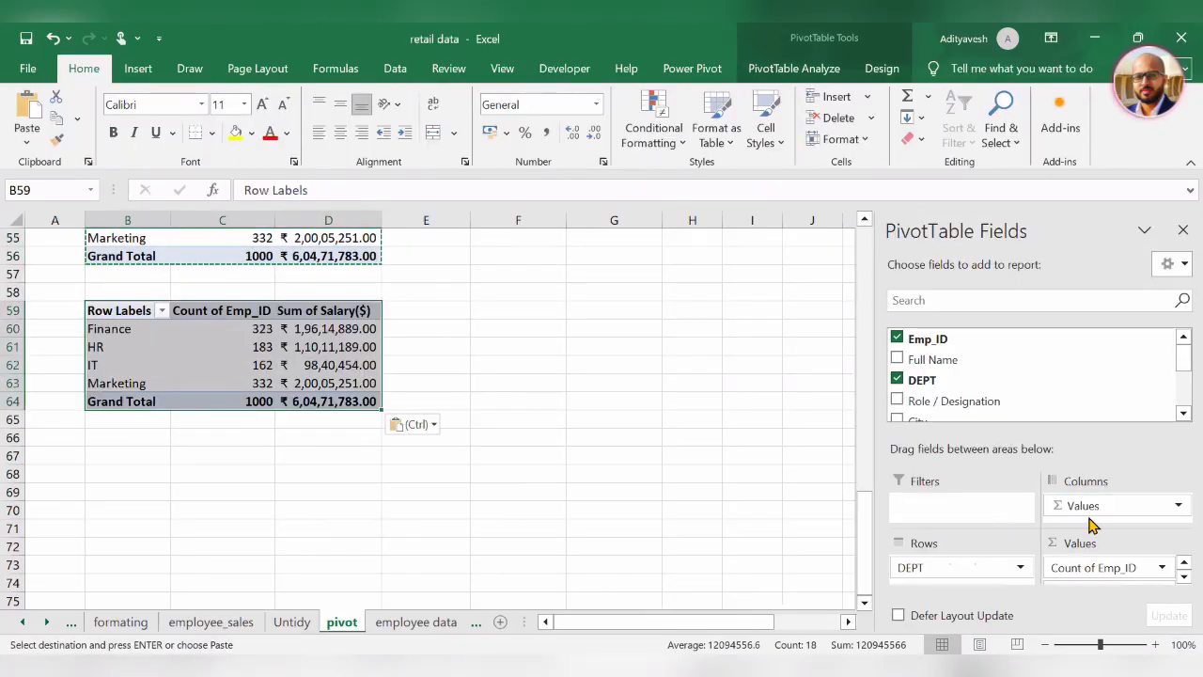
# Remove the DEPT and Sum of Salary($) fields from the PivotTable at B59
pyautogui.click(897, 379)
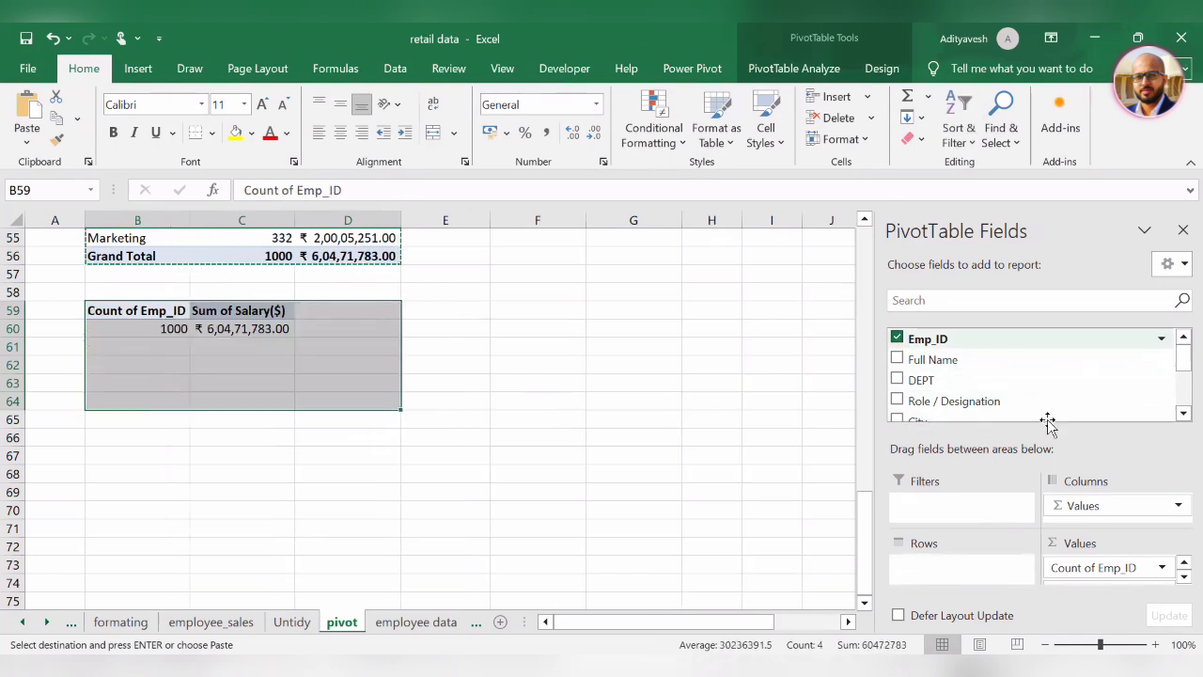
pyautogui.scroll(-1, 1139, 564)
pyautogui.click(1164, 575)
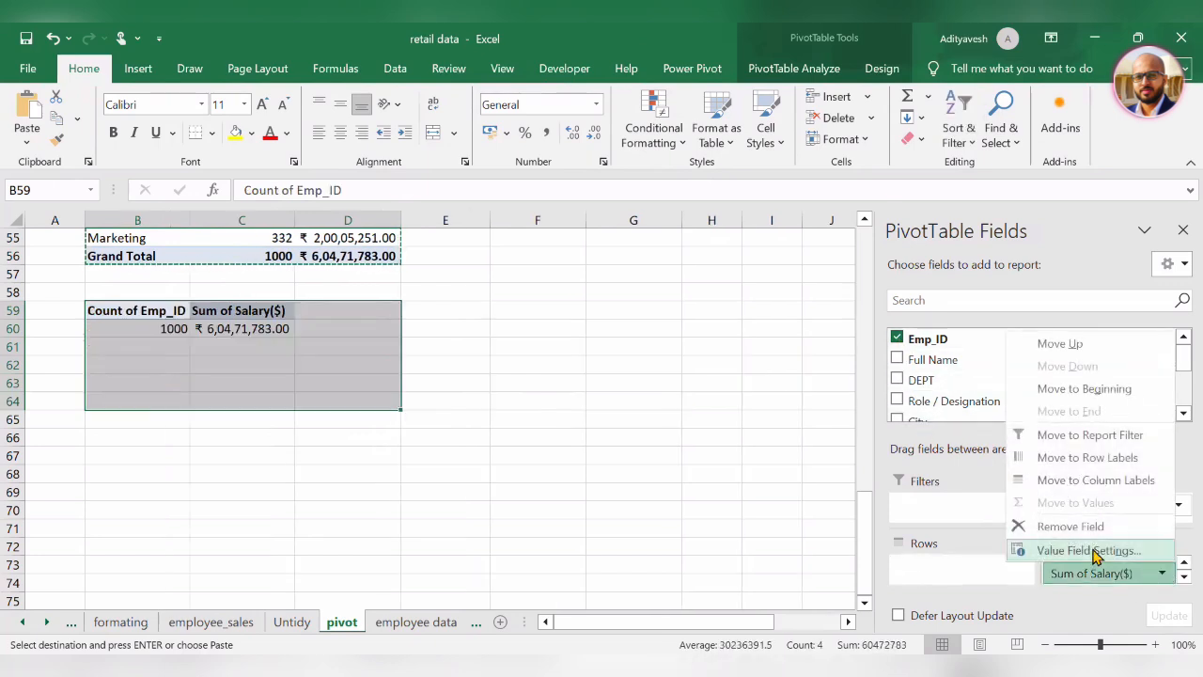
pyautogui.click(1071, 524)
pyautogui.scroll(-2, 926, 413)
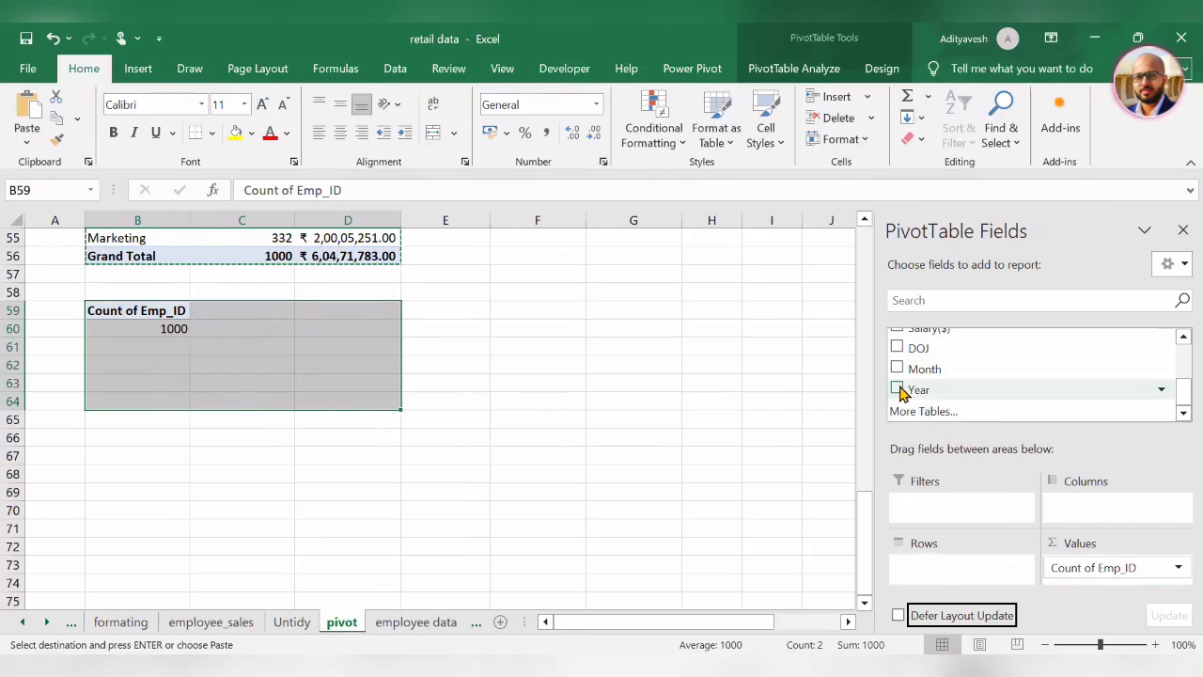
# Try adding Year as a value with Values placed in the rows, and clear all values from the PivotTable at B59
pyautogui.click(898, 389)
pyautogui.moveTo(1090, 508); pyautogui.dragTo(1020, 572)
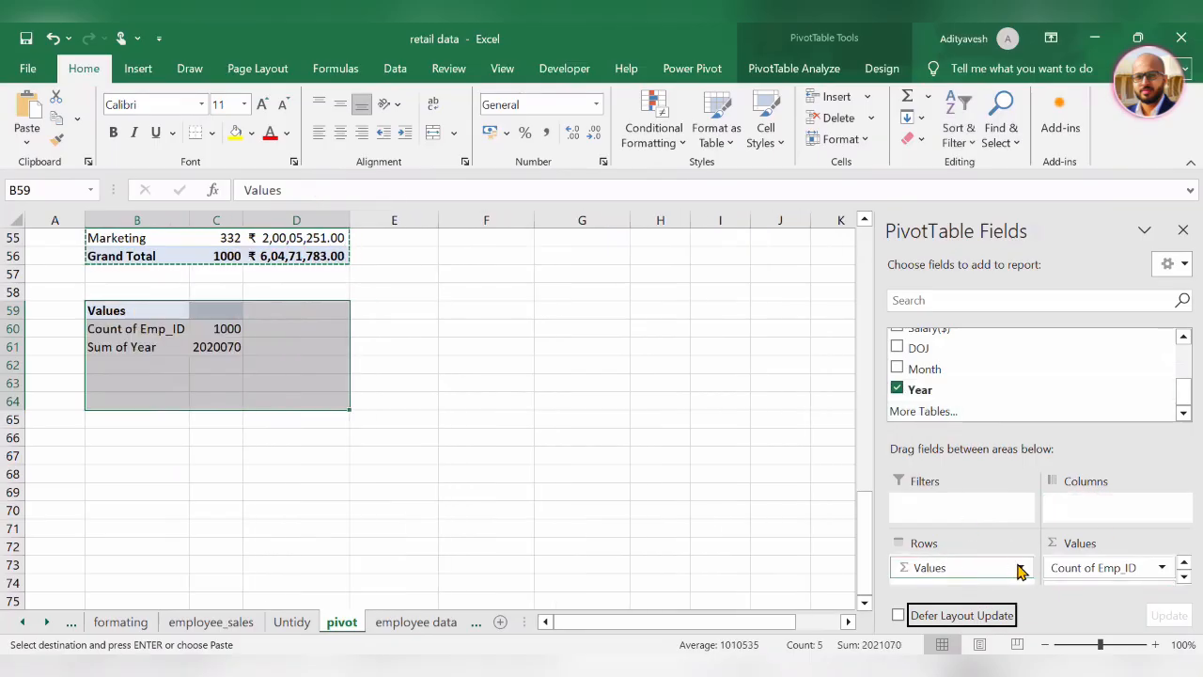
pyautogui.click(1020, 569)
pyautogui.click(931, 521)
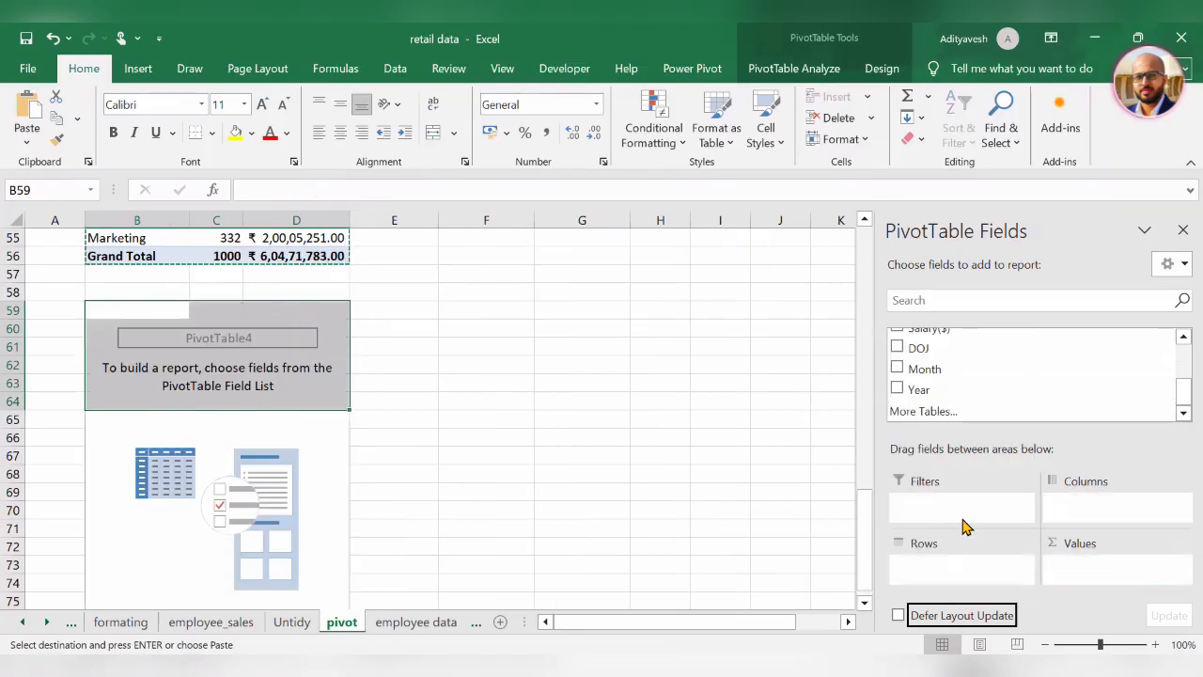
# Build the PivotTable at B59 with Year in the rows and Emp_ID in the values, summarized by count
pyautogui.moveTo(916, 393); pyautogui.dragTo(961, 565)
pyautogui.moveTo(929, 346); pyautogui.dragTo(1133, 571)
pyautogui.click(1161, 568)
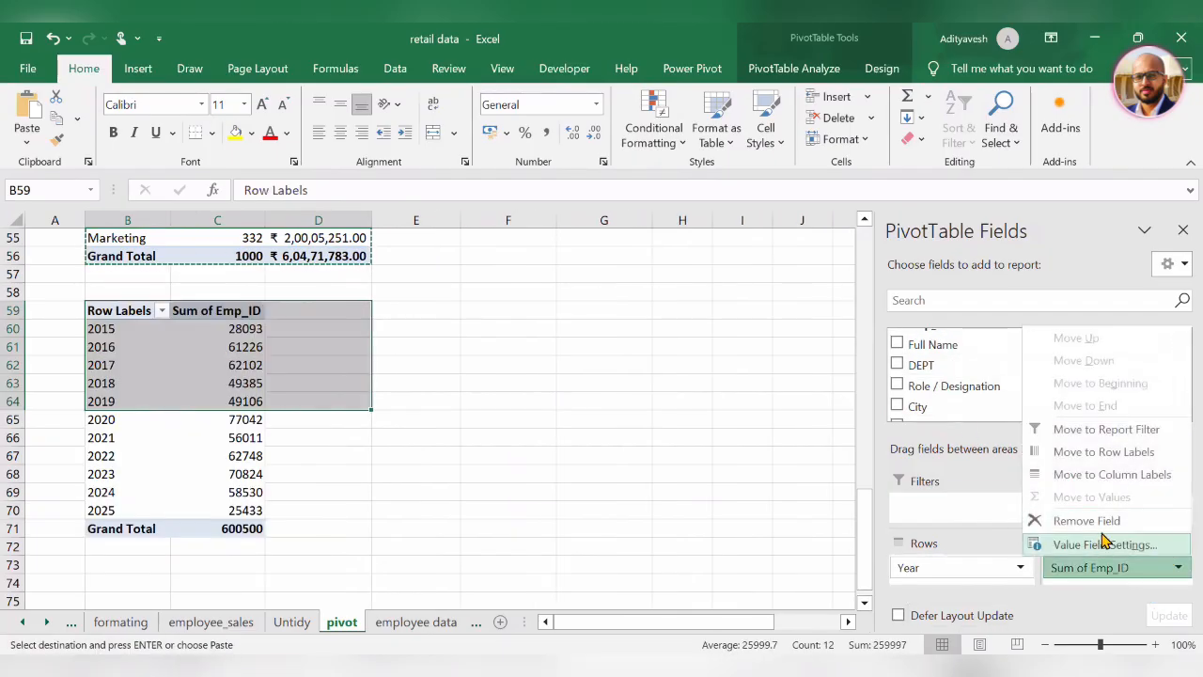
pyautogui.click(256, 364)
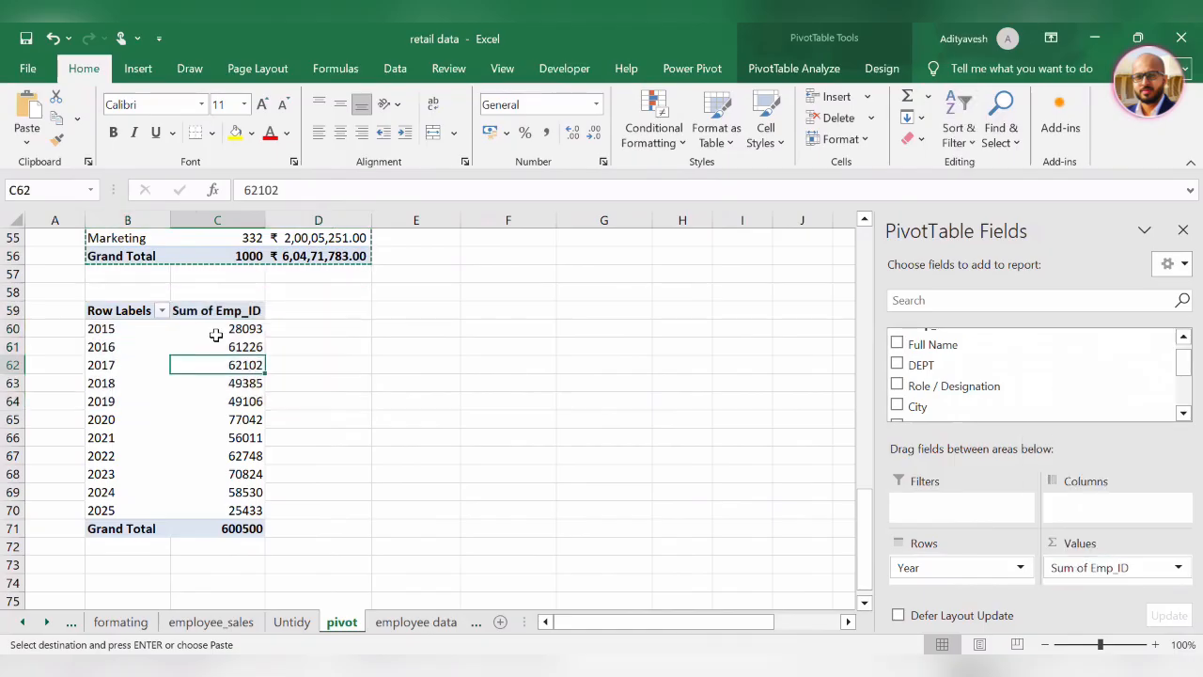
pyautogui.rightClick(216, 335)
pyautogui.moveTo(348, 528)
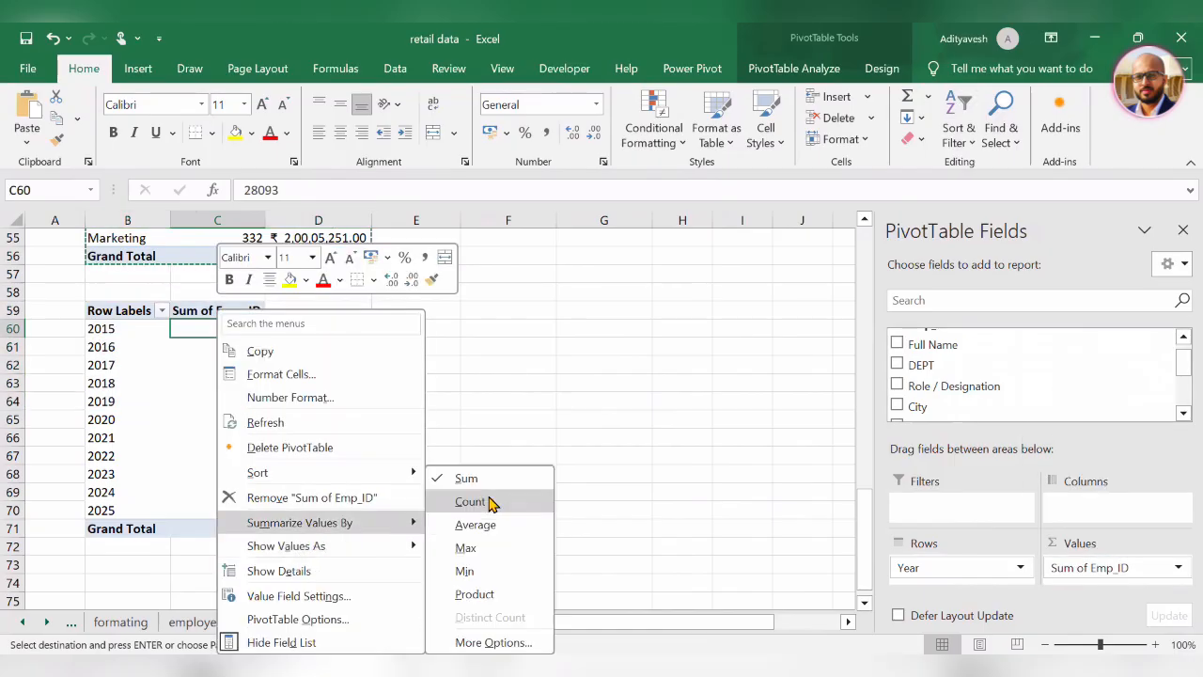
pyautogui.click(490, 501)
# Copy the yearly employee count PivotTable at B59 and paste it at B75
pyautogui.click(125, 315)
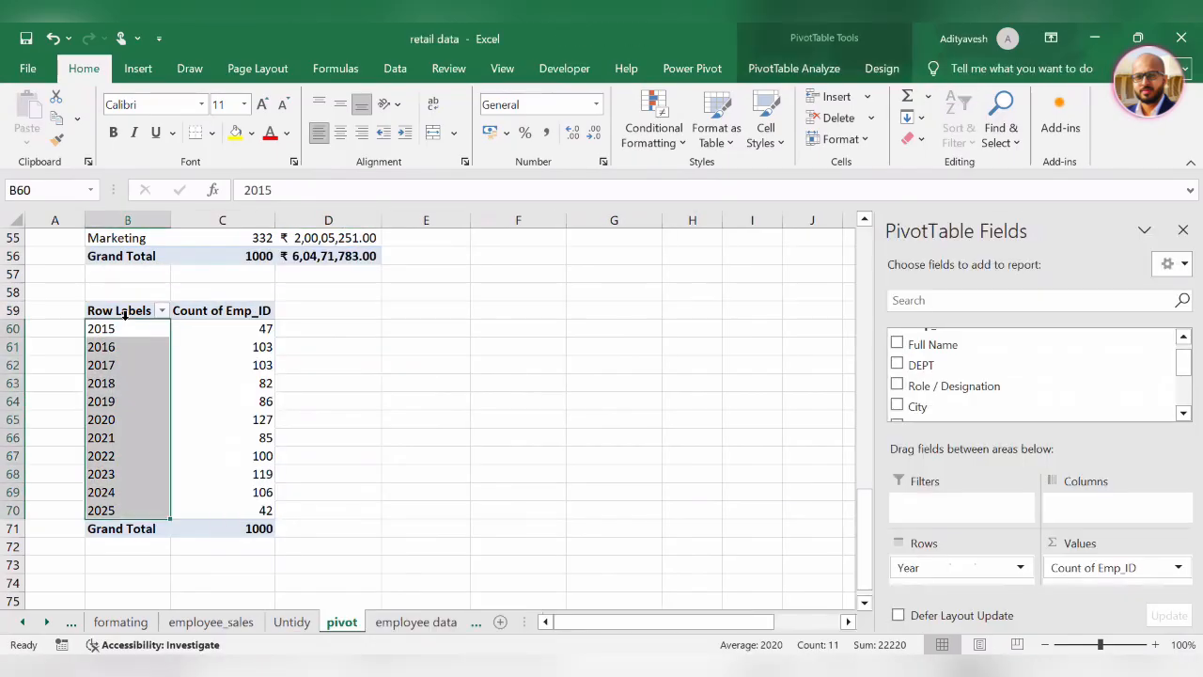
pyautogui.scroll(-4, 160, 461)
pyautogui.click(115, 363)
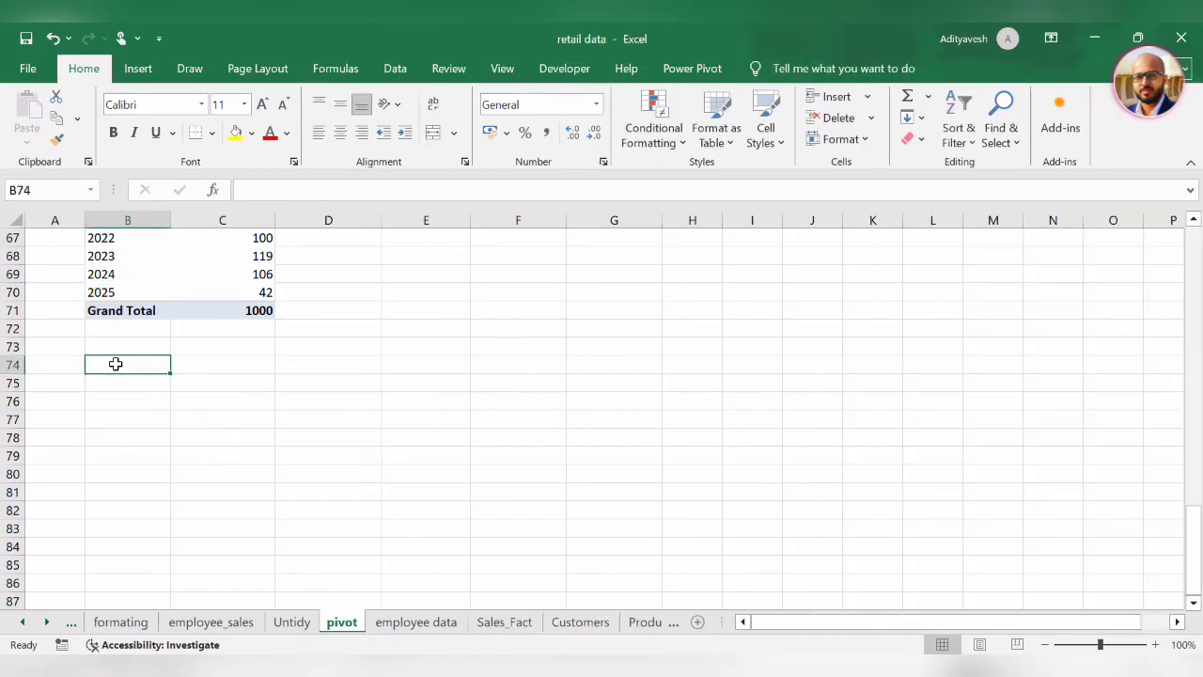
pyautogui.scroll(4, 153, 383)
pyautogui.click(111, 311)
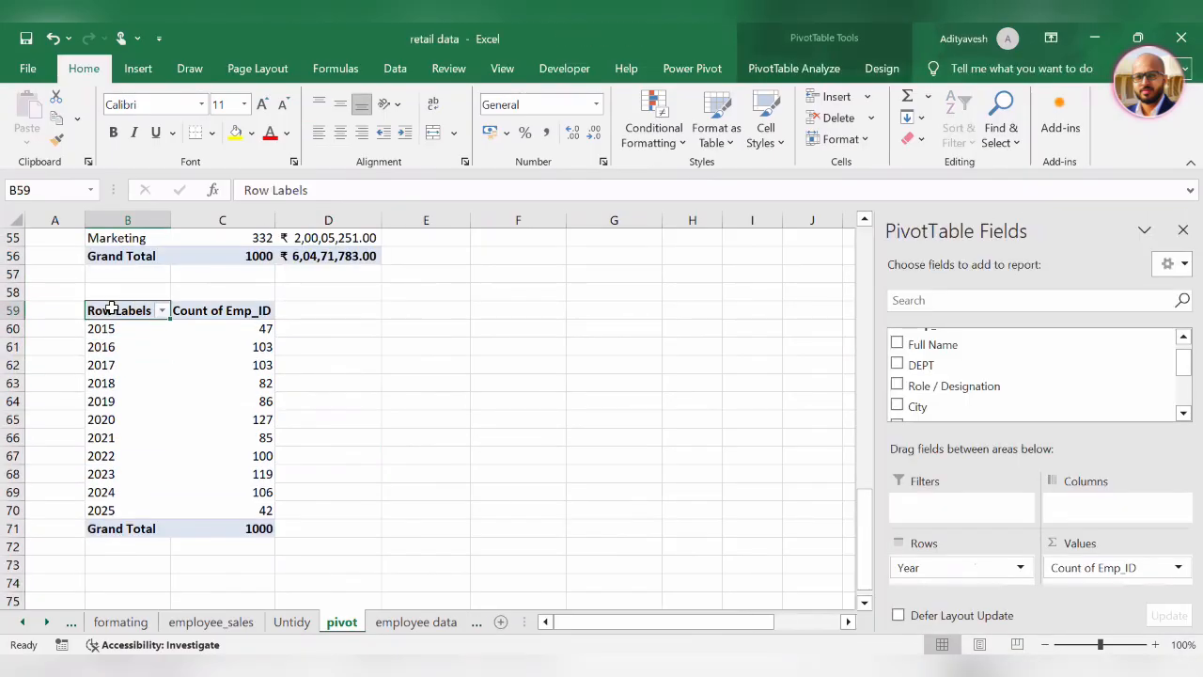
pyautogui.hotkey('ctrl', 'a')
pyautogui.hotkey('ctrl', 'c')
pyautogui.scroll(-5, 191, 419)
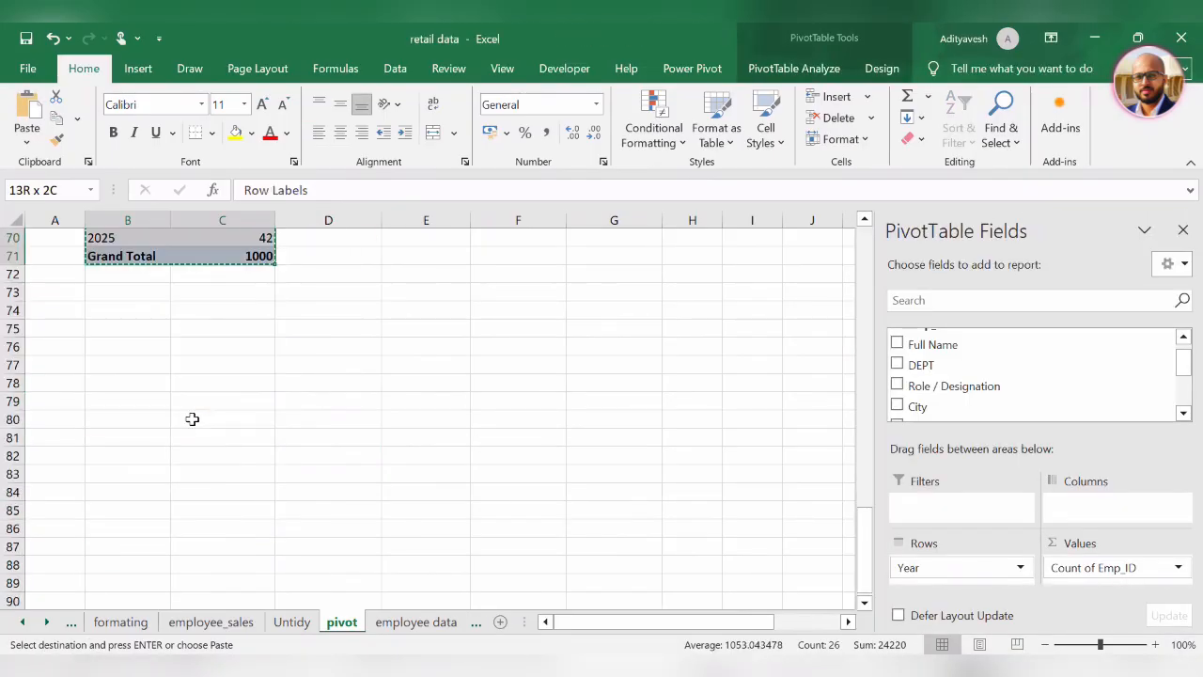
pyautogui.click(120, 299)
pyautogui.click(116, 324)
pyautogui.hotkey('ctrl', 'v')
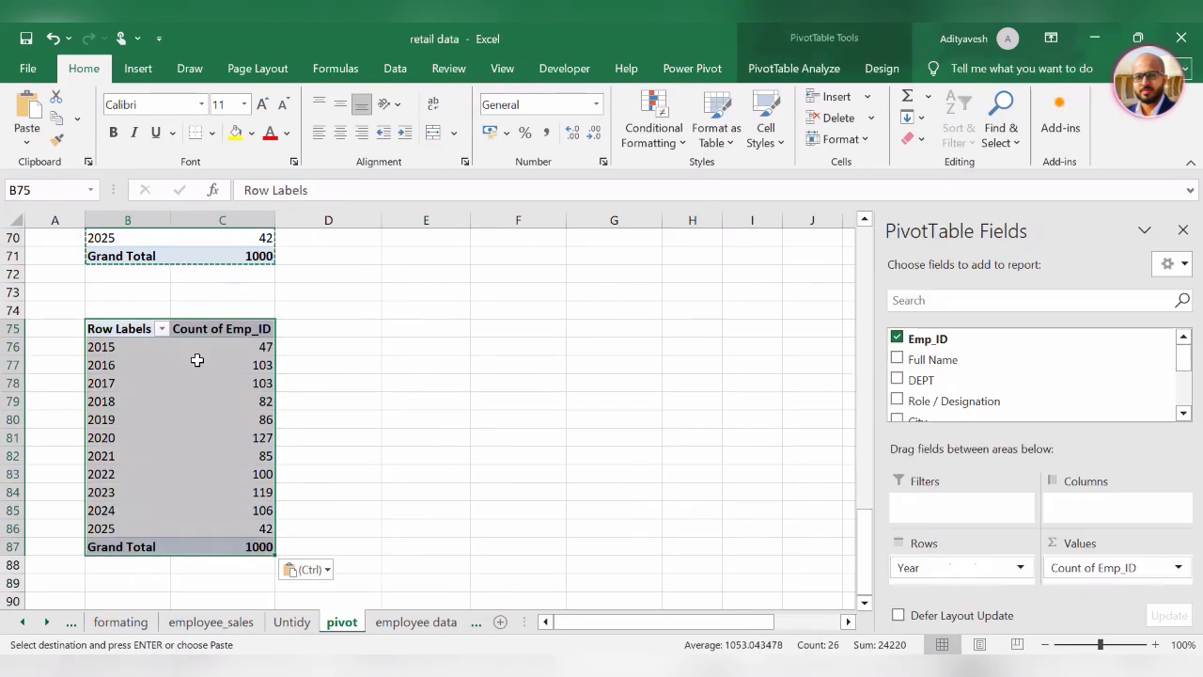
# Remove the Emp_ID and Year fields from the PivotTable at B75
pyautogui.click(898, 338)
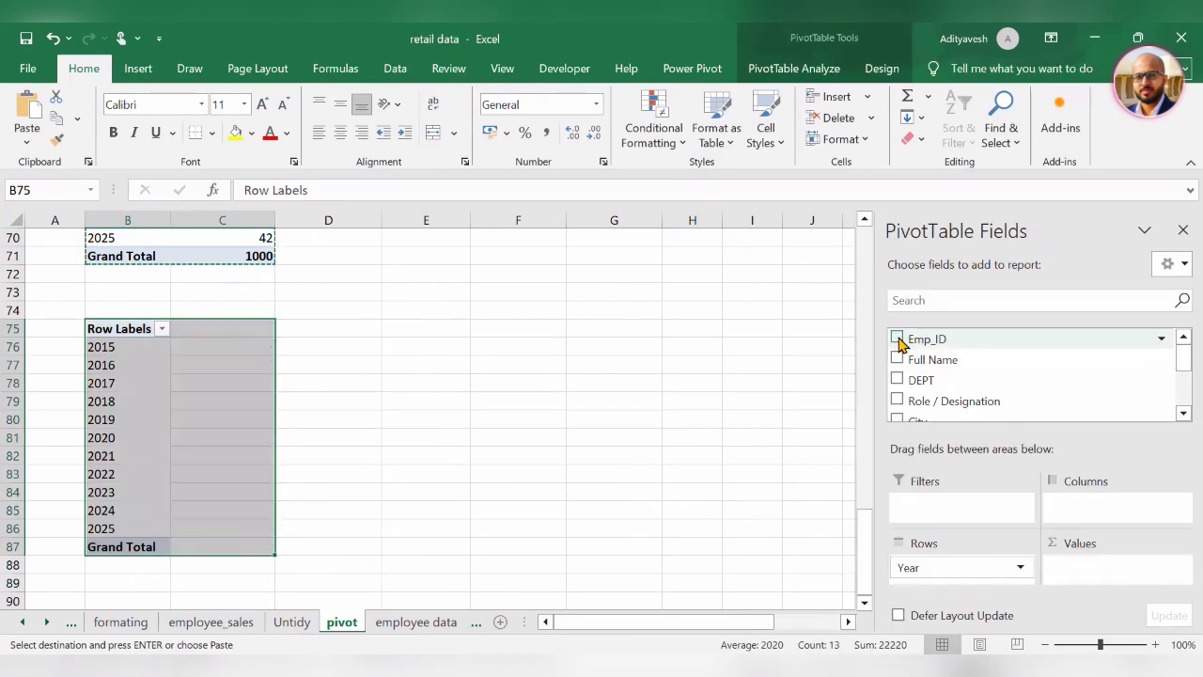
pyautogui.scroll(-4, 940, 395)
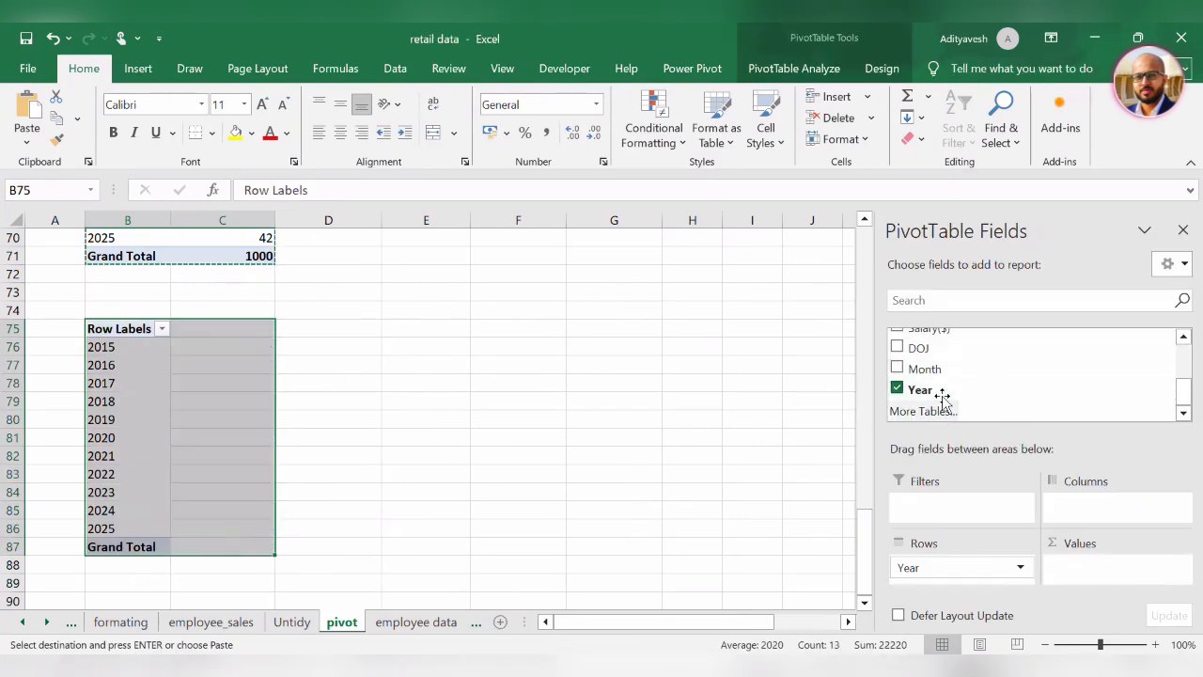
pyautogui.click(898, 389)
pyautogui.scroll(3, 905, 381)
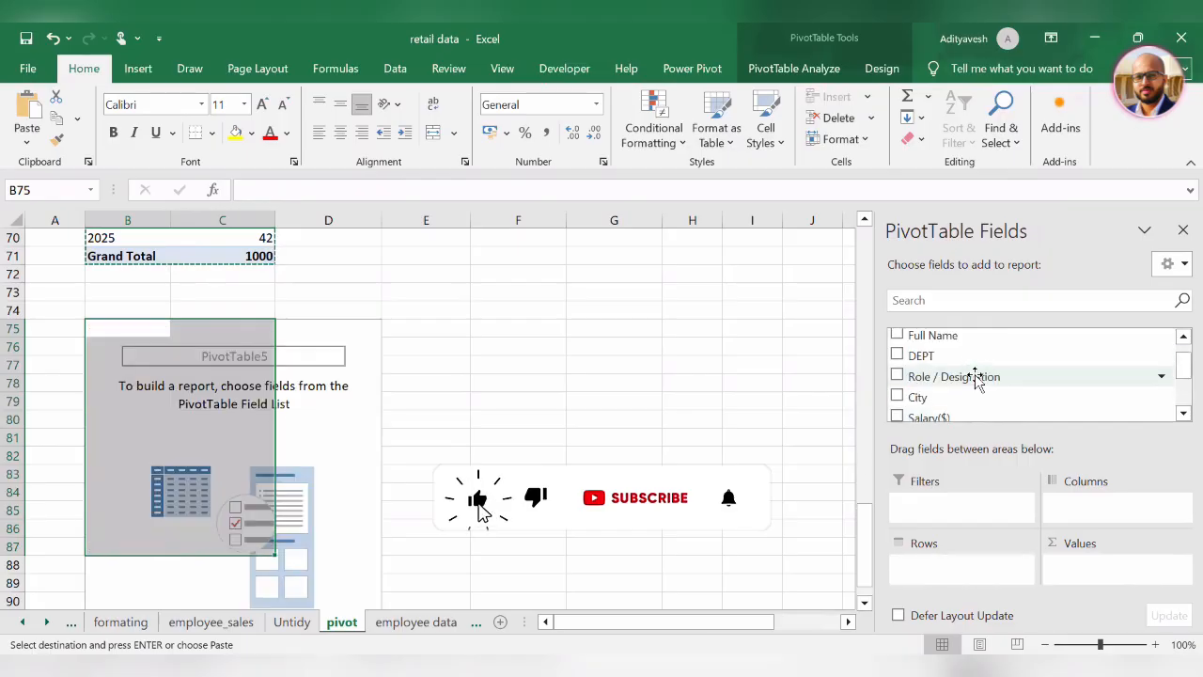
# Build the PivotTable at B75 with City in the rows and City in the values, summarized by count
pyautogui.click(898, 398)
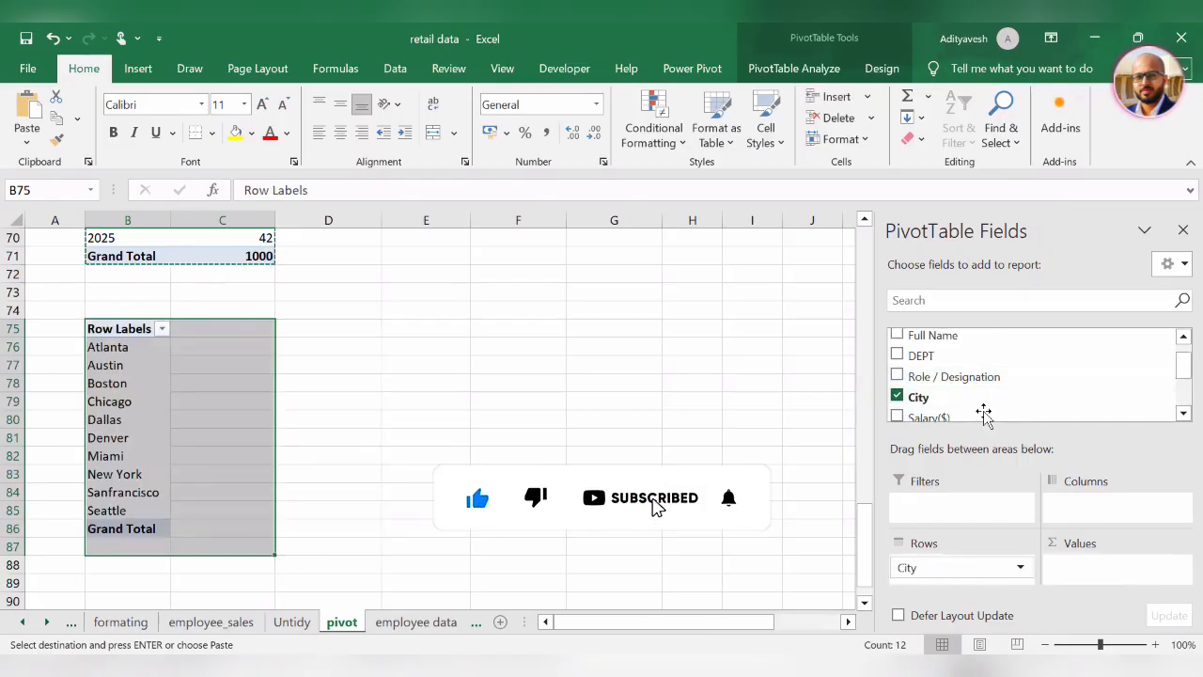
pyautogui.scroll(-3, 940, 390)
pyautogui.scroll(3, 926, 391)
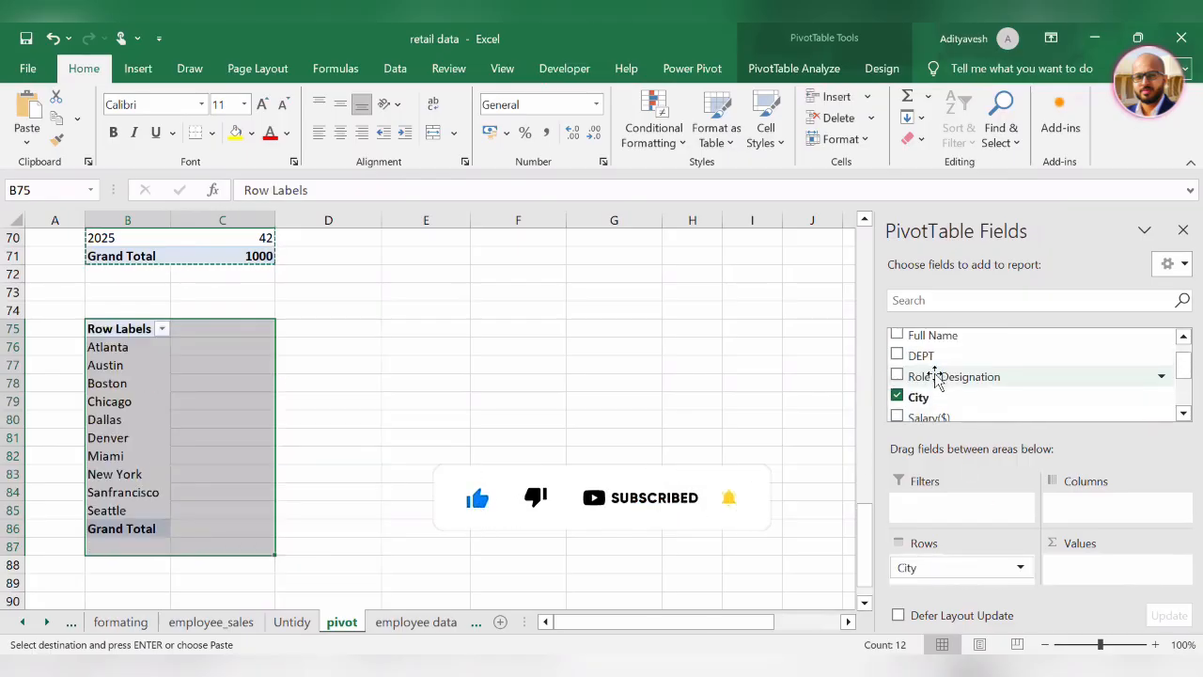
pyautogui.scroll(-3, 937, 397)
pyautogui.scroll(3, 910, 381)
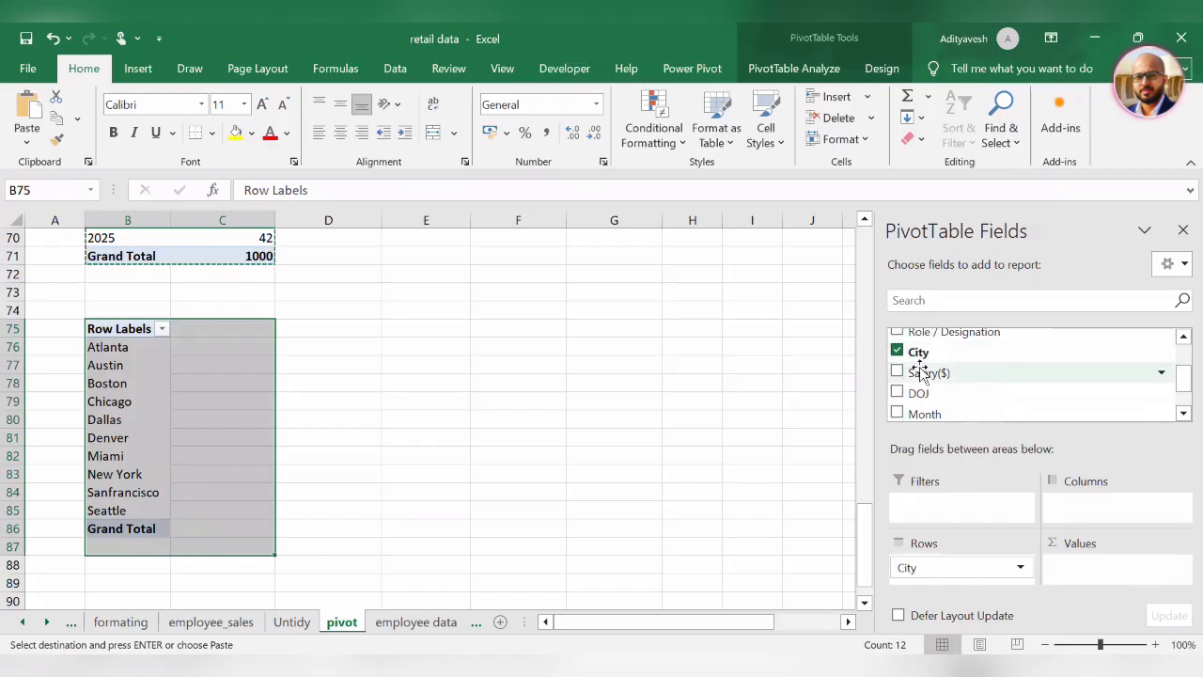
pyautogui.moveTo(916, 420); pyautogui.dragTo(1096, 569)
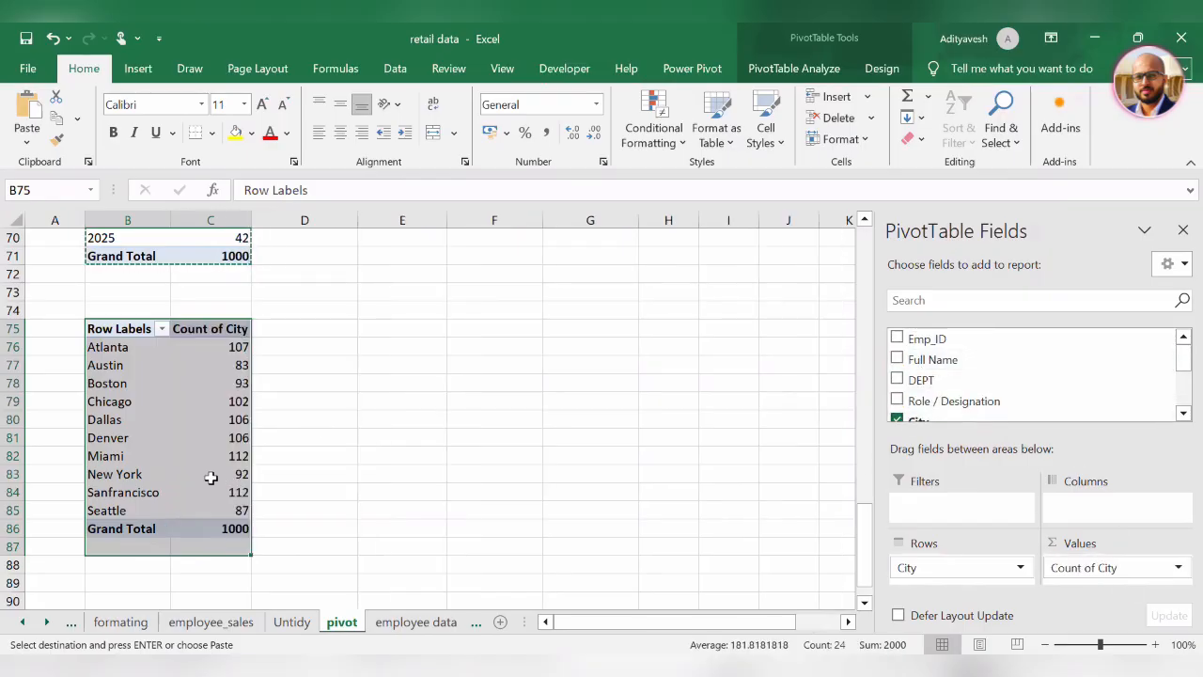
# Paste the copied yearly employee count PivotTable at B89, below the city PivotTable
pyautogui.scroll(-1, 136, 401)
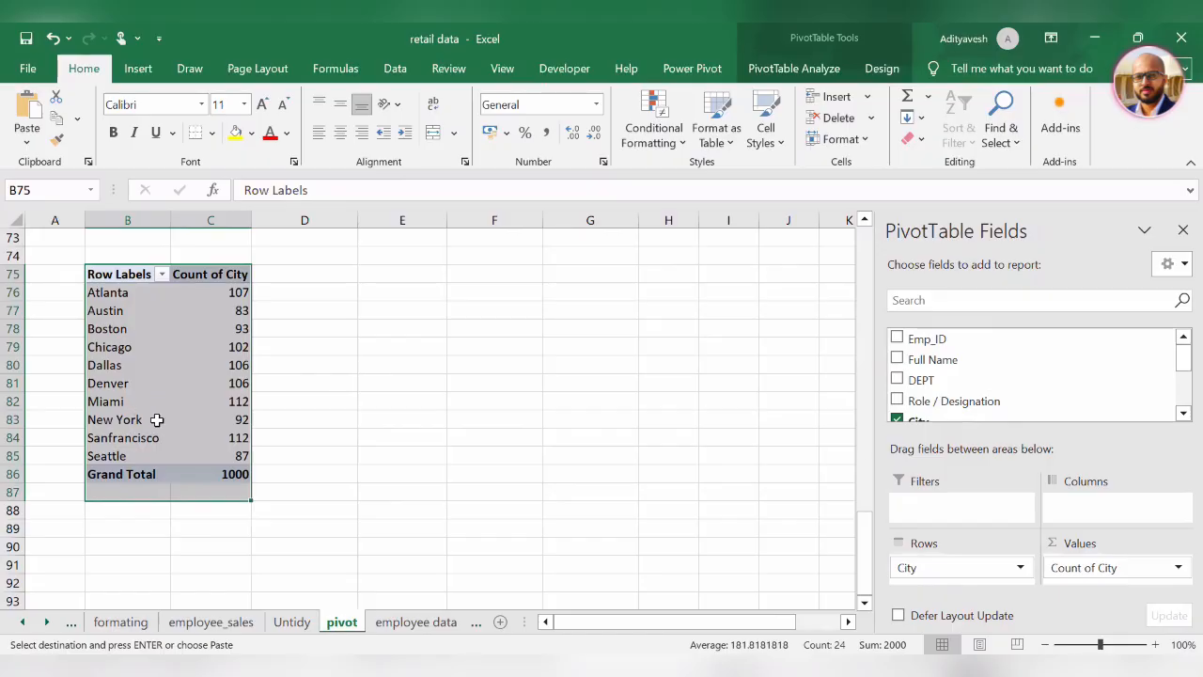
pyautogui.scroll(-2, 160, 511)
pyautogui.click(140, 468)
pyautogui.click(140, 419)
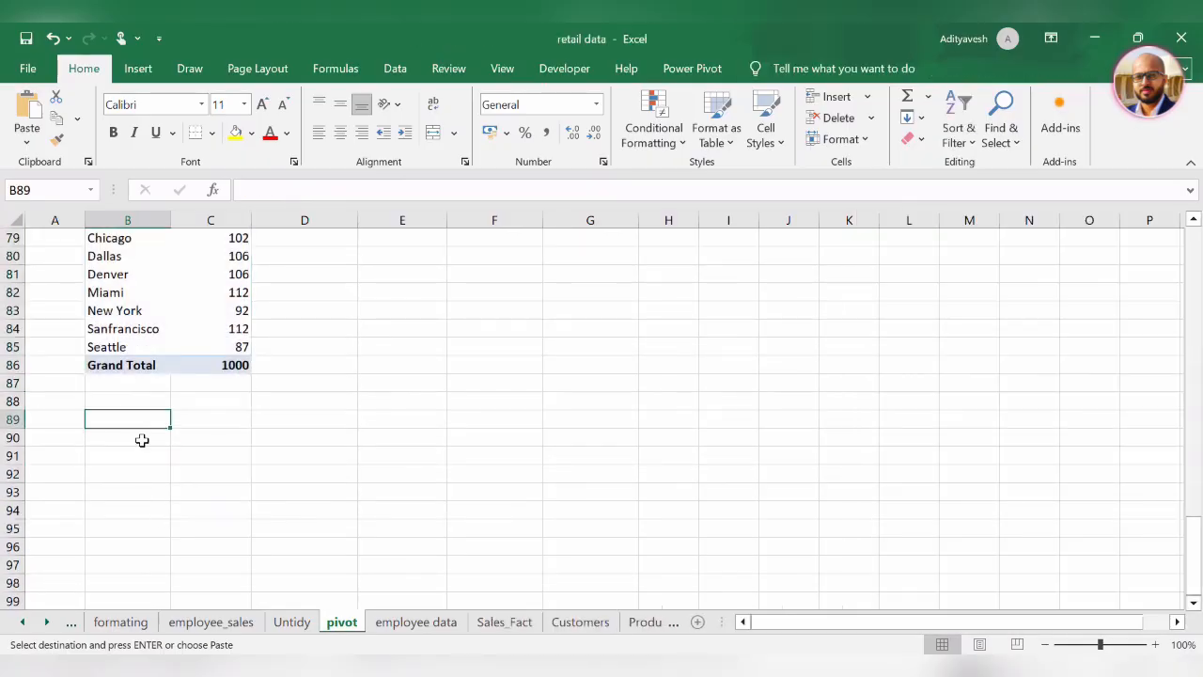
pyautogui.scroll(8, 140, 438)
pyautogui.scroll(-9, 169, 441)
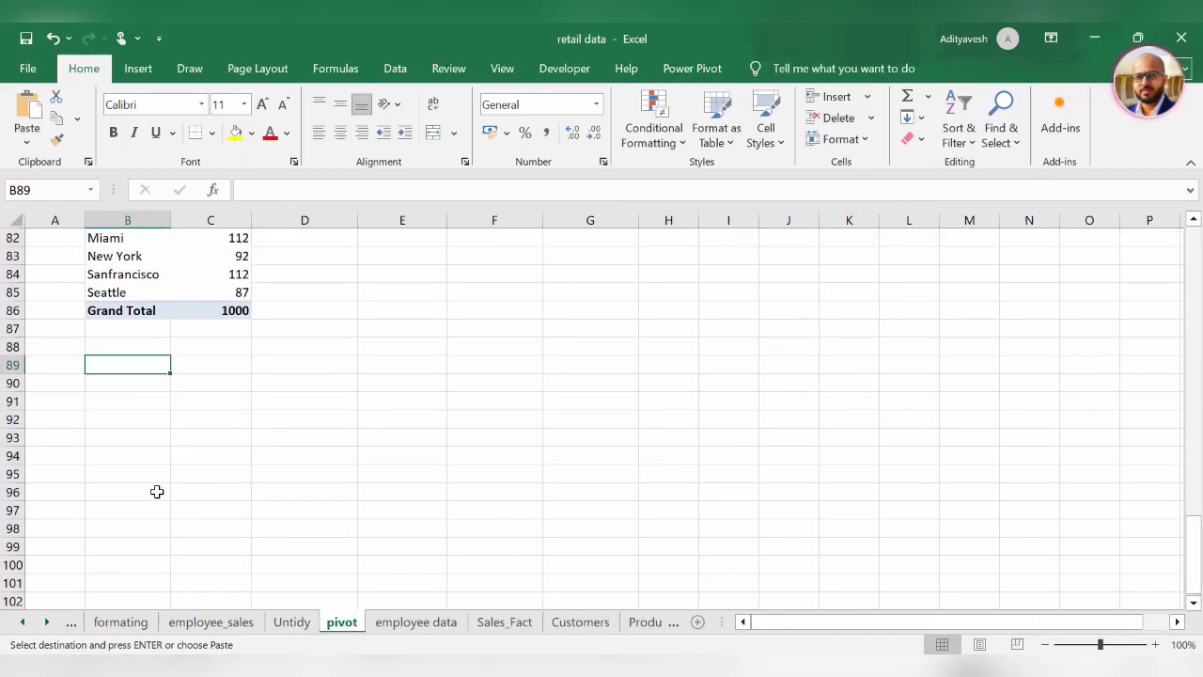
pyautogui.scroll(14, 119, 461)
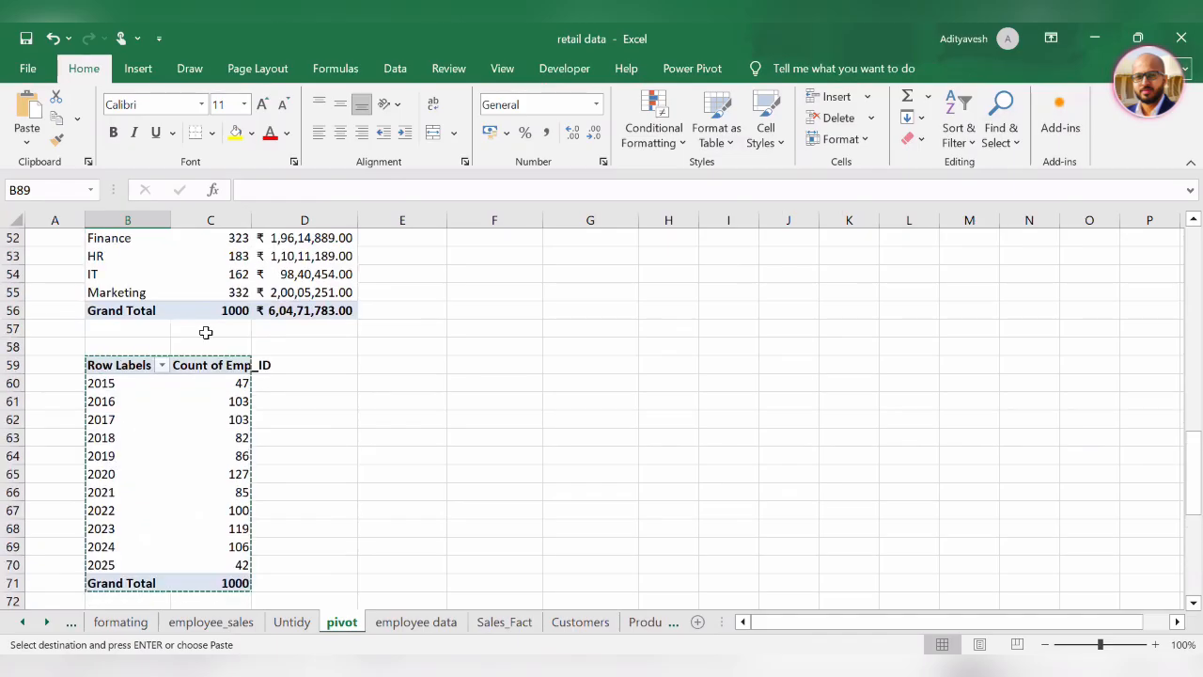
pyautogui.scroll(11, 229, 395)
pyautogui.scroll(-20, 236, 432)
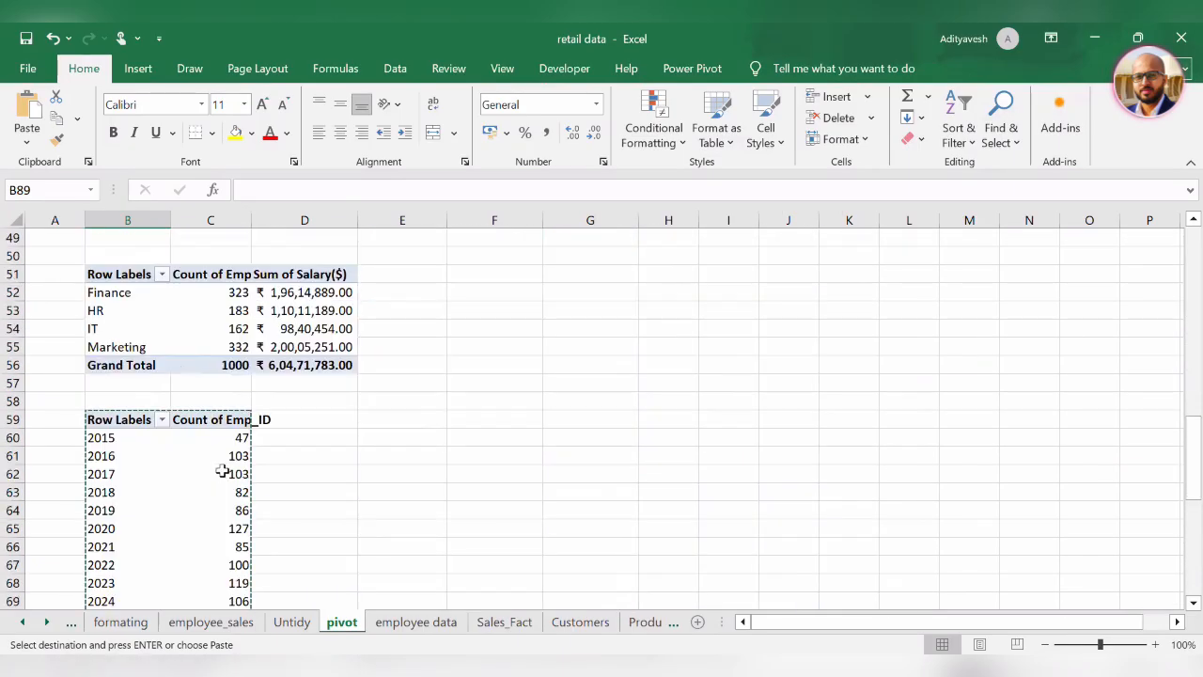
pyautogui.scroll(-2, 134, 382)
pyautogui.hotkey('ctrl', 'v')
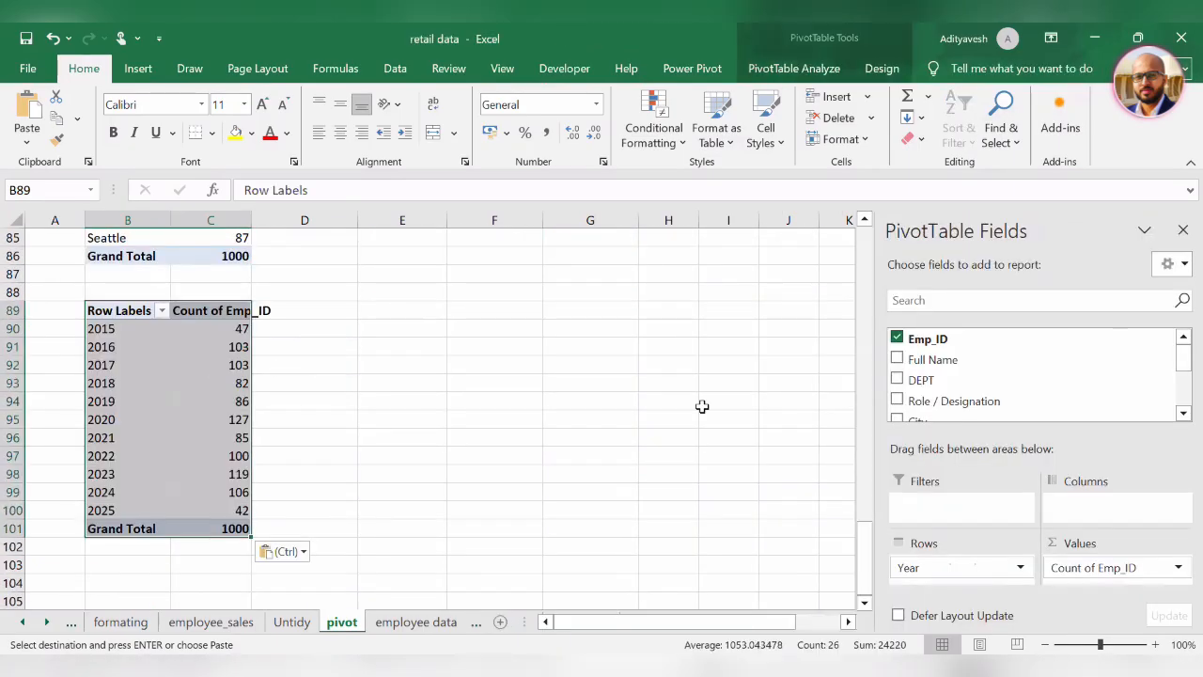
# Remove Emp_ID from the PivotTable at B89 and replace Year with Role / Designation in the rows
pyautogui.click(897, 337)
pyautogui.click(897, 400)
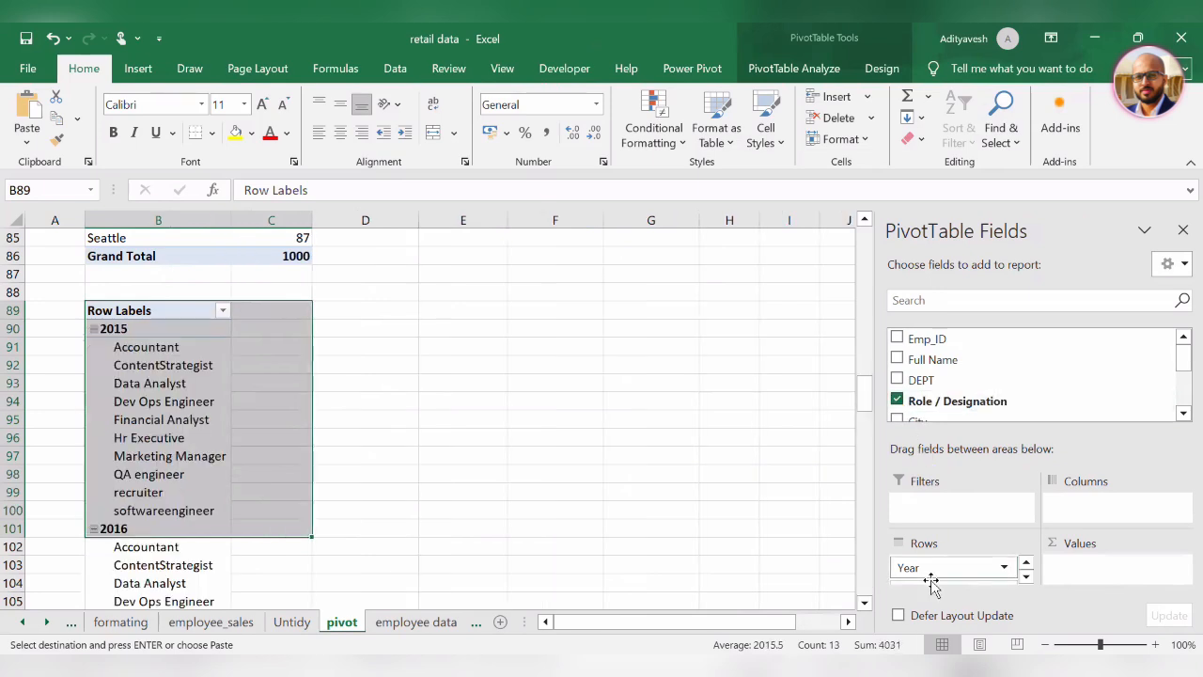
pyautogui.moveTo(929, 568); pyautogui.dragTo(1002, 401)
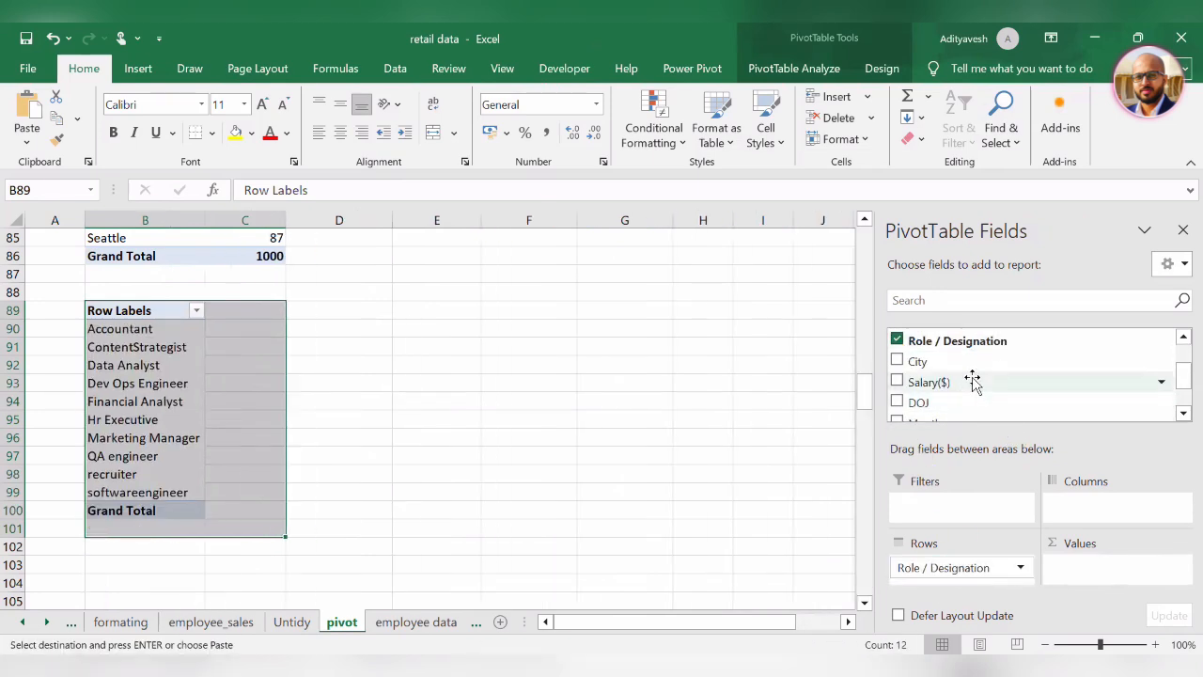
# Add Salary($) to the values of the PivotTable at B89, summarized by sum
pyautogui.scroll(-3, 996, 390)
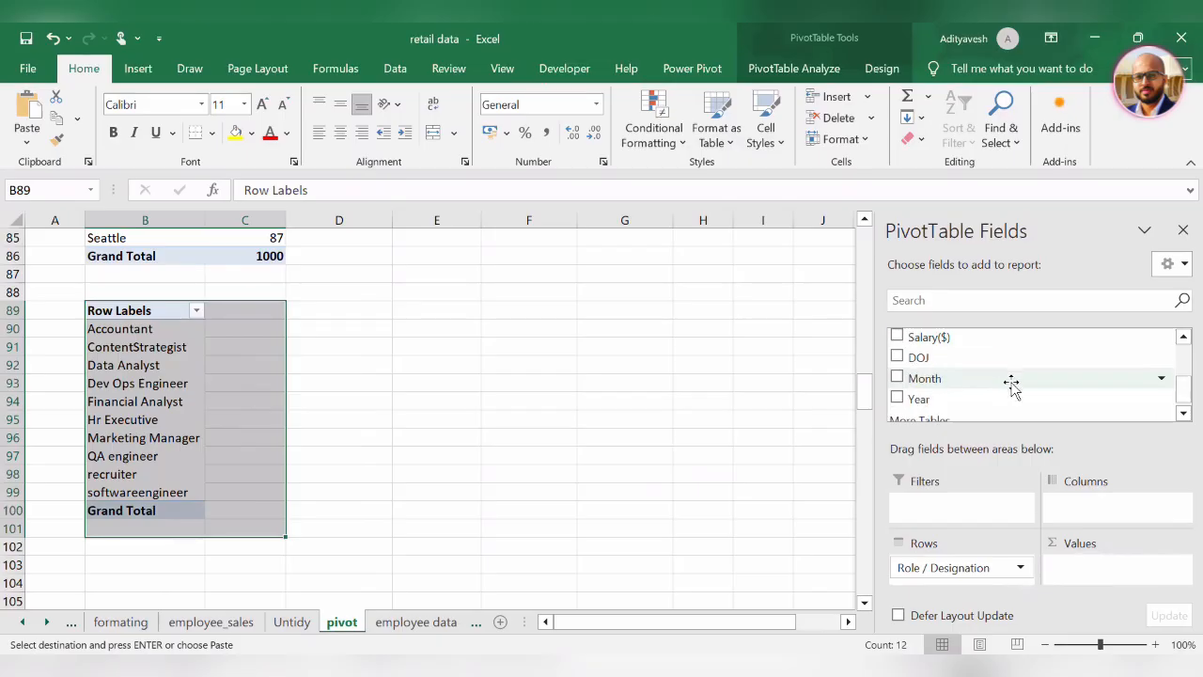
pyautogui.scroll(5, 946, 385)
pyautogui.scroll(-2, 951, 373)
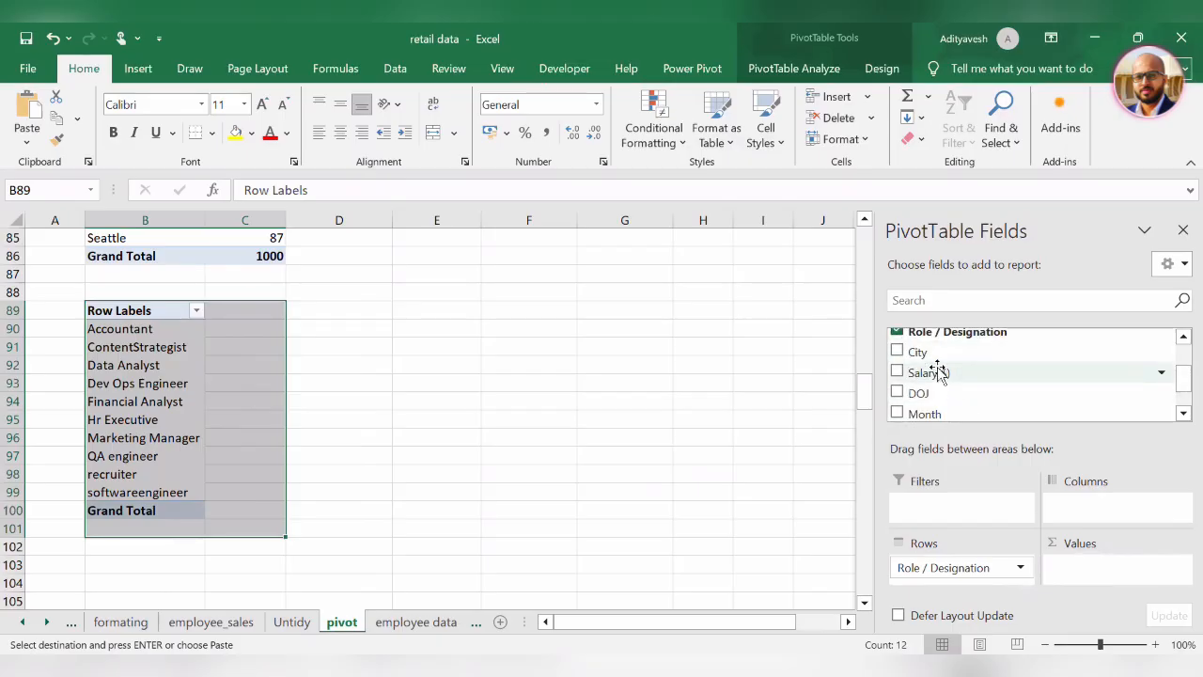
pyautogui.scroll(2, 949, 381)
pyautogui.moveTo(948, 419); pyautogui.dragTo(1124, 574)
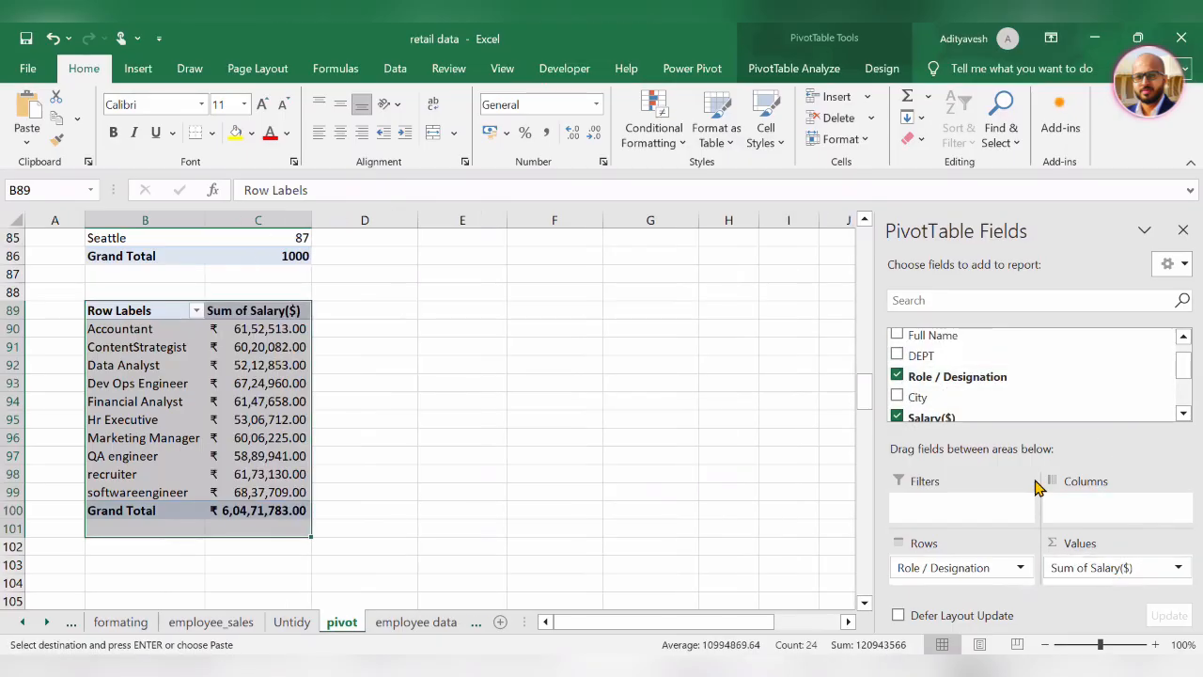
pyautogui.click(426, 428)
# Start a PivotChart from the department PivotTable at B51 and preview the Stacked Column type
pyautogui.scroll(12, 266, 371)
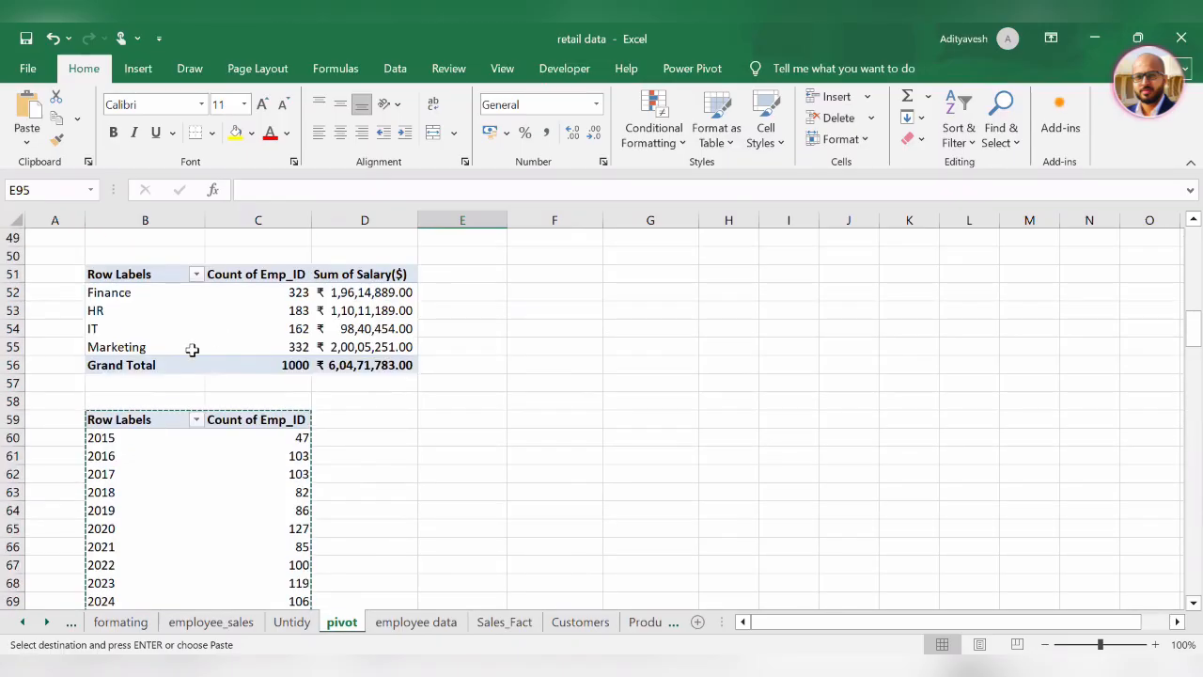
pyautogui.click(134, 293)
pyautogui.moveTo(129, 276); pyautogui.dragTo(376, 365)
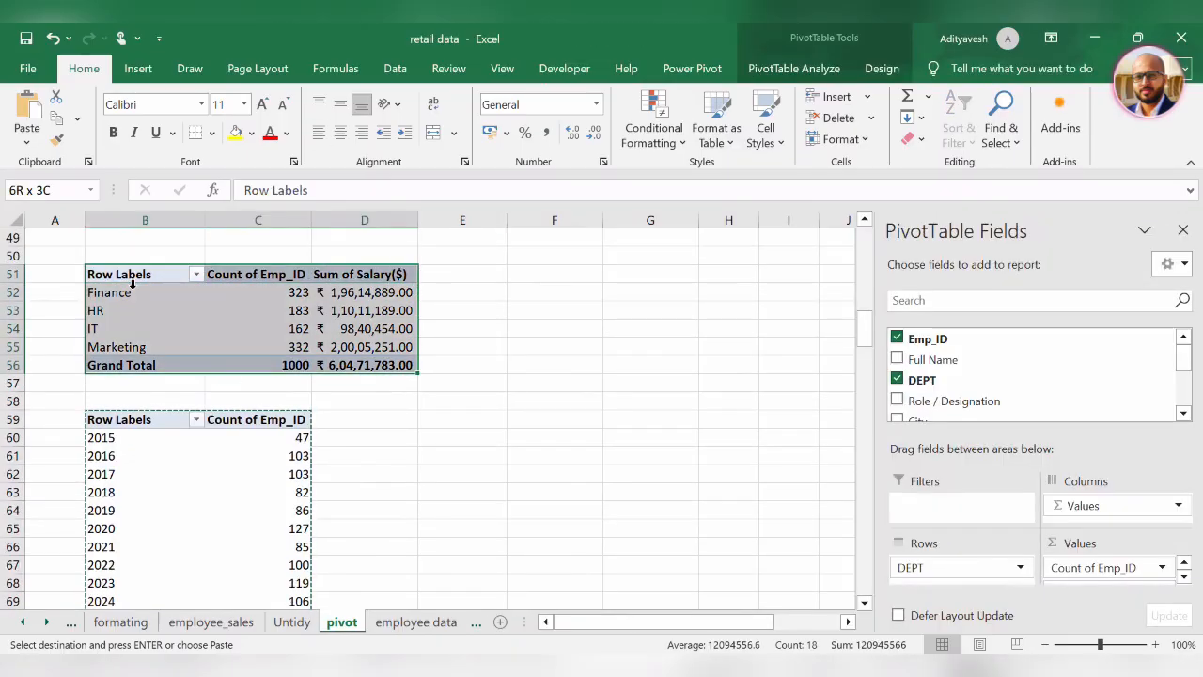
pyautogui.click(692, 68)
pyautogui.click(794, 68)
pyautogui.click(914, 122)
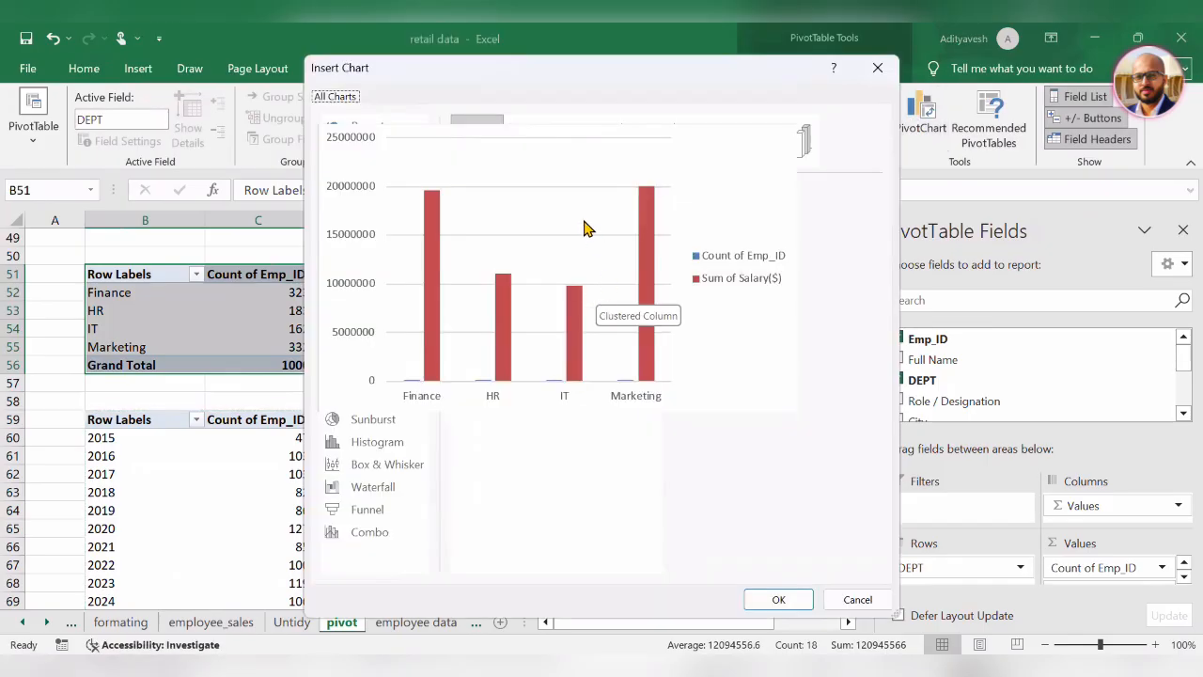
pyautogui.click(531, 141)
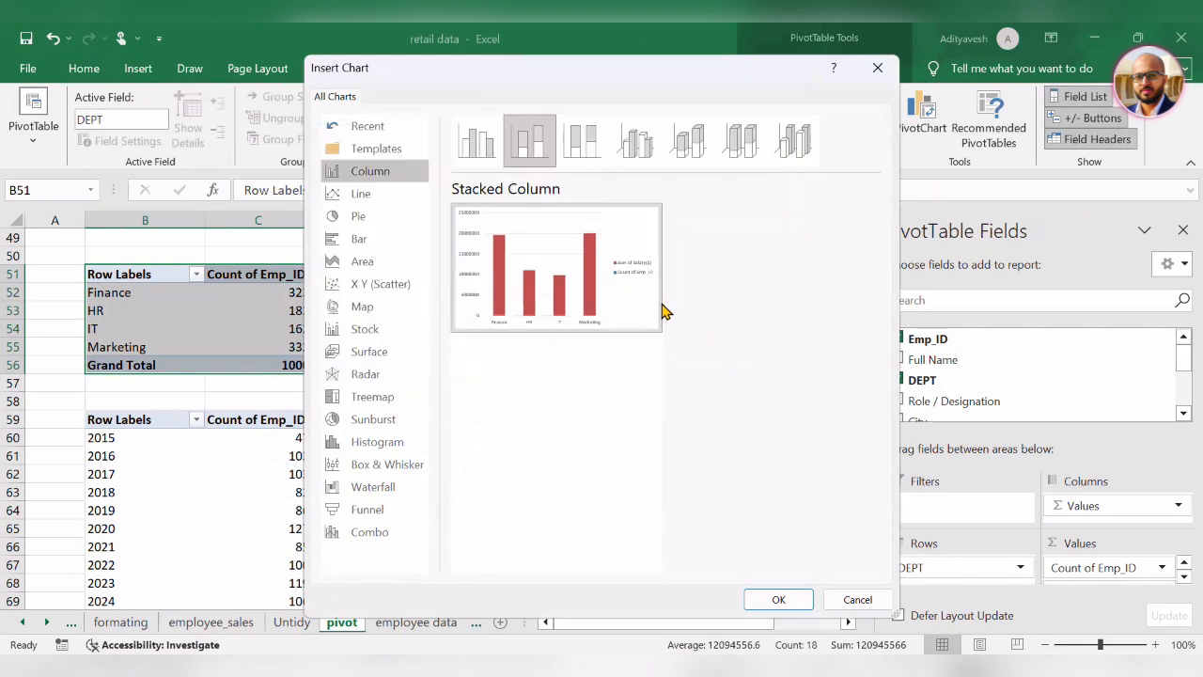
pyautogui.moveTo(616, 327)
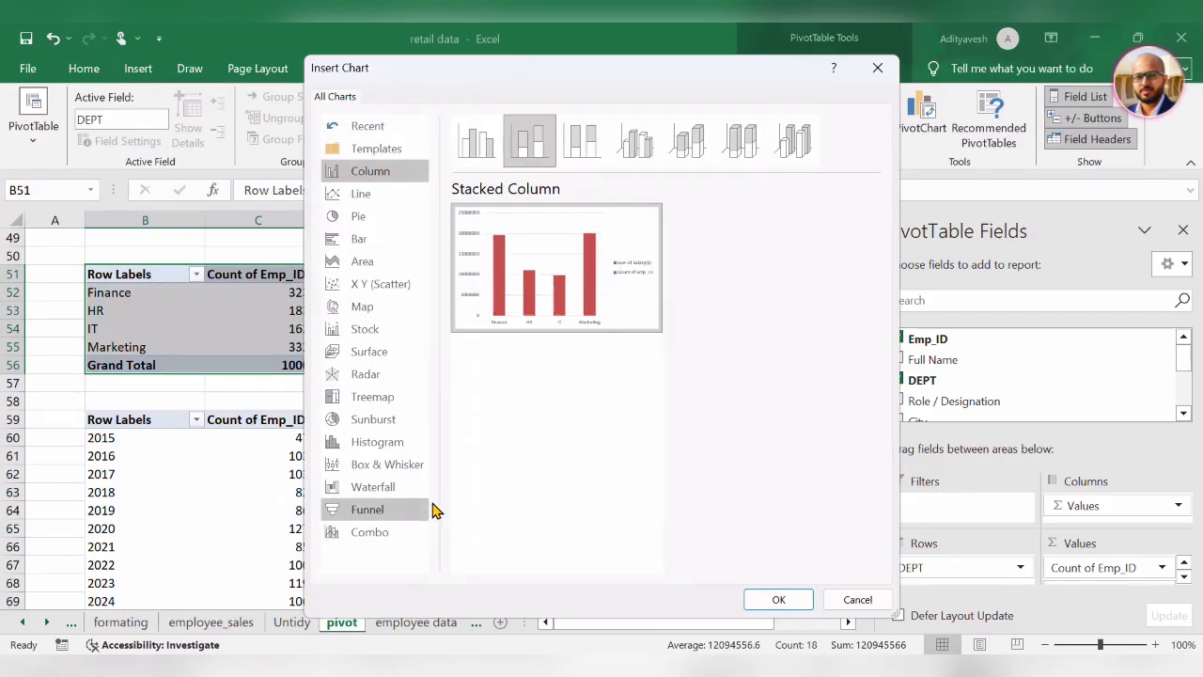
pyautogui.moveTo(612, 301)
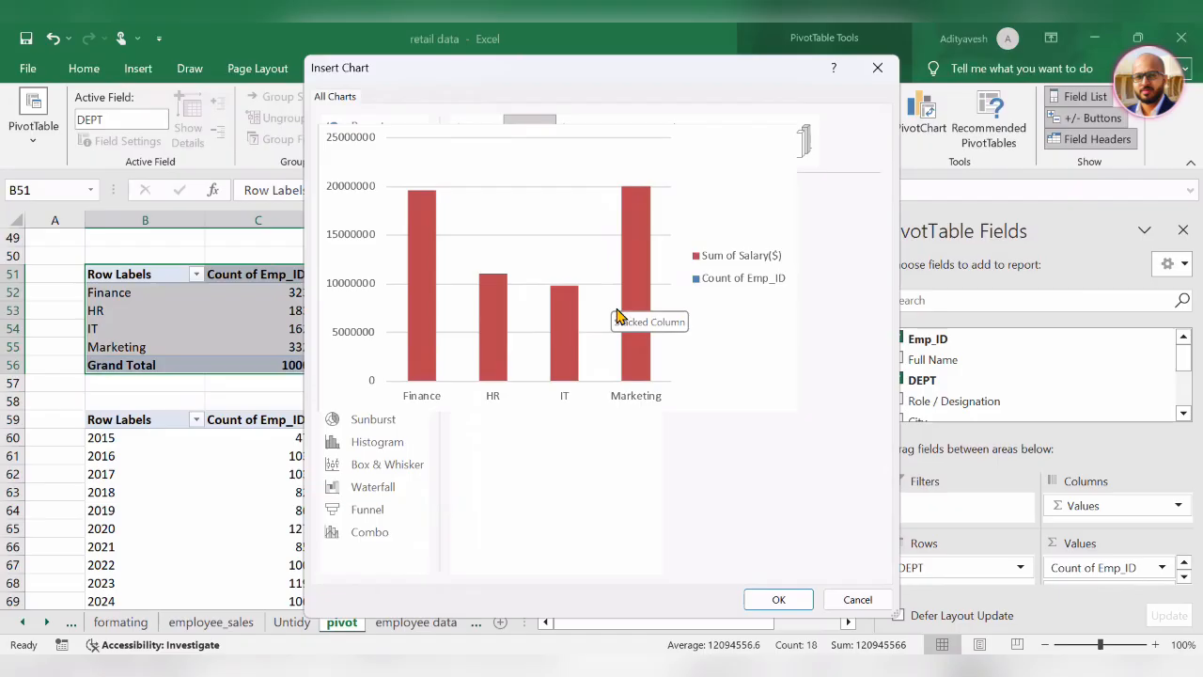
# Insert a Combo PivotChart with Count of Emp_ID as Line with Markers on the secondary axis and Sum of Salary($) as Clustered Column
pyautogui.click(368, 532)
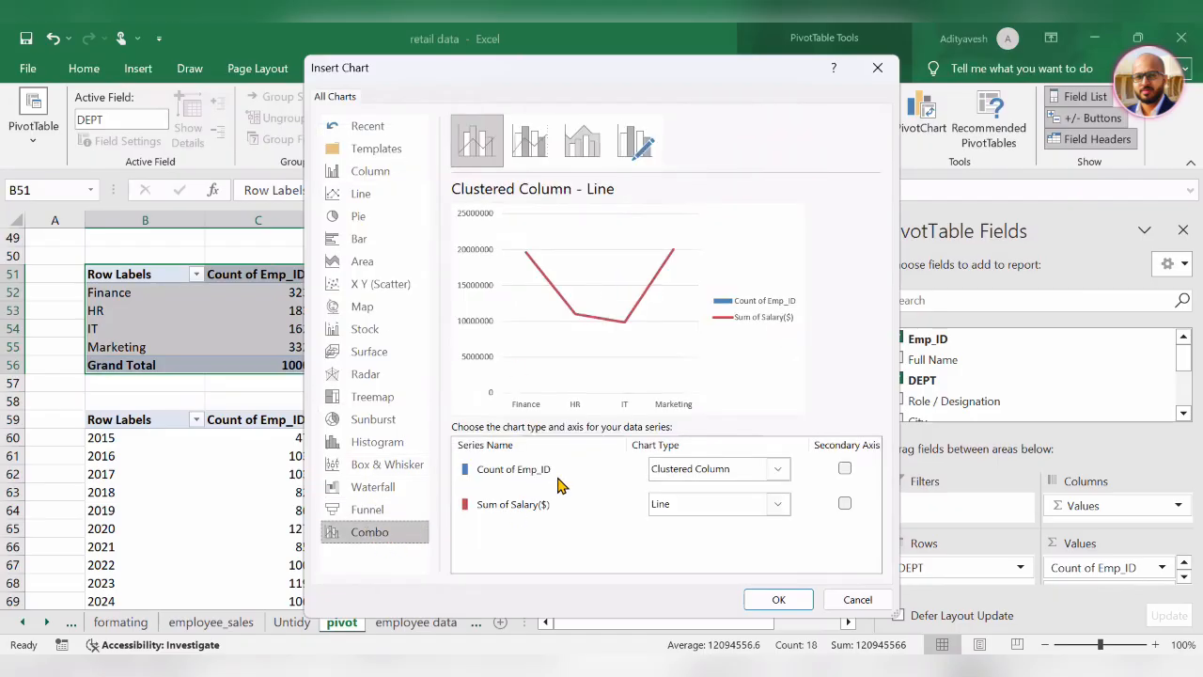
pyautogui.click(778, 470)
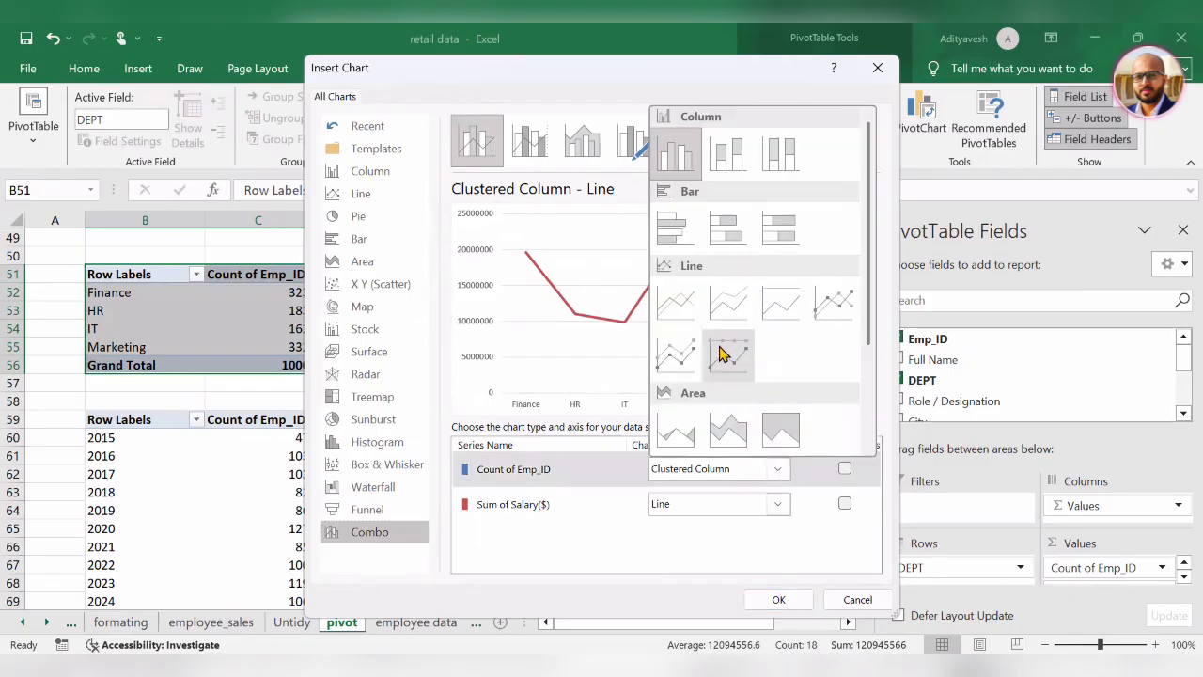
pyautogui.click(827, 310)
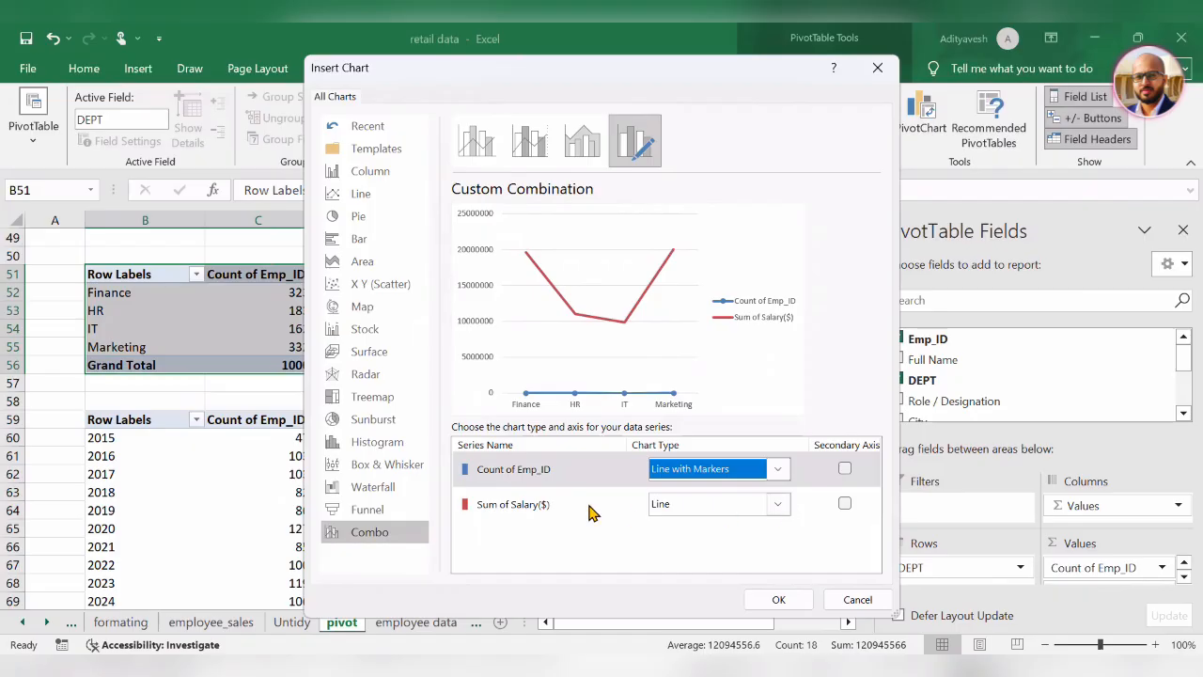
pyautogui.click(777, 504)
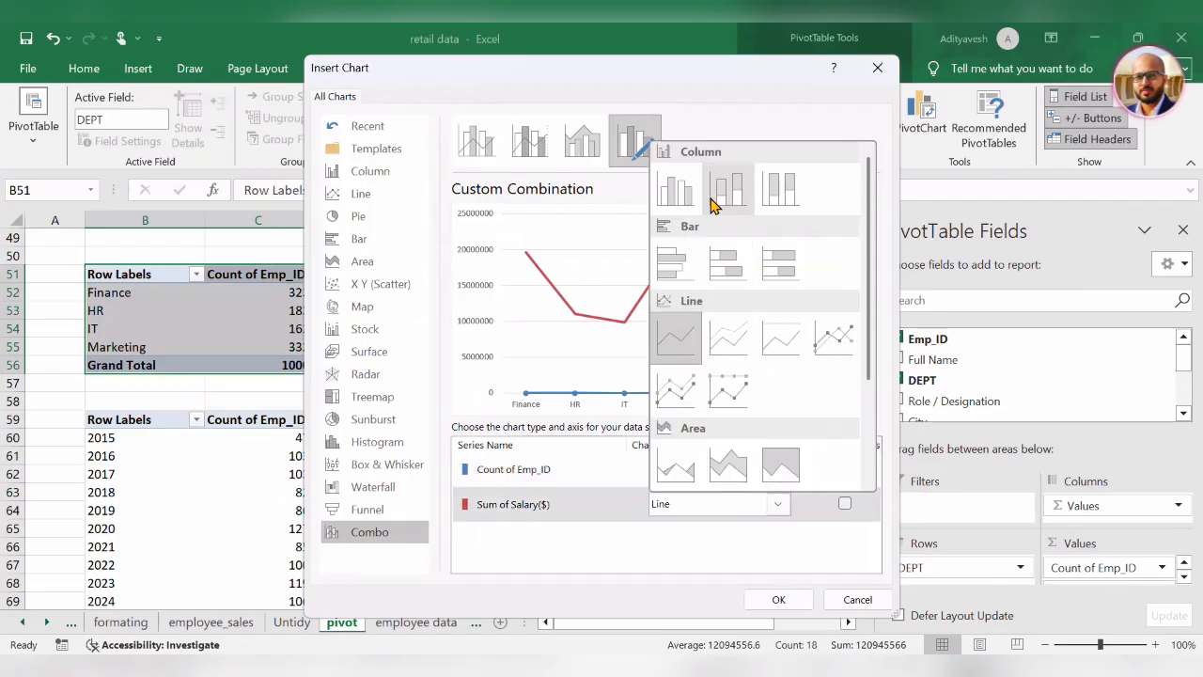
pyautogui.click(677, 188)
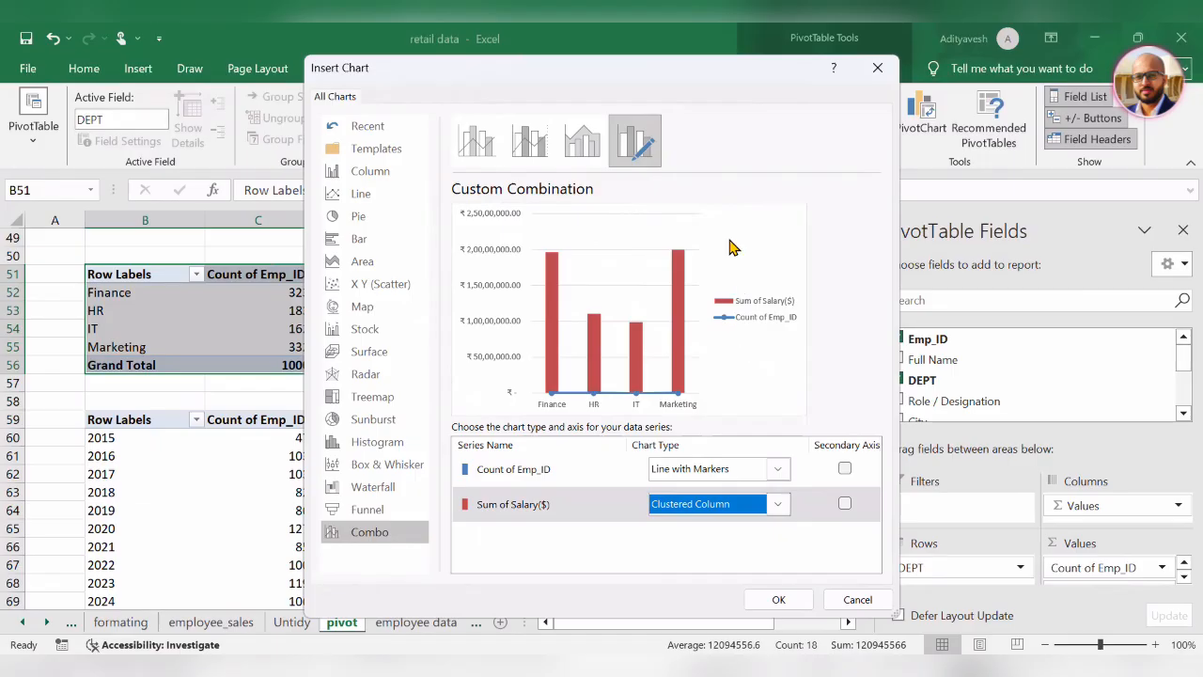
pyautogui.click(844, 468)
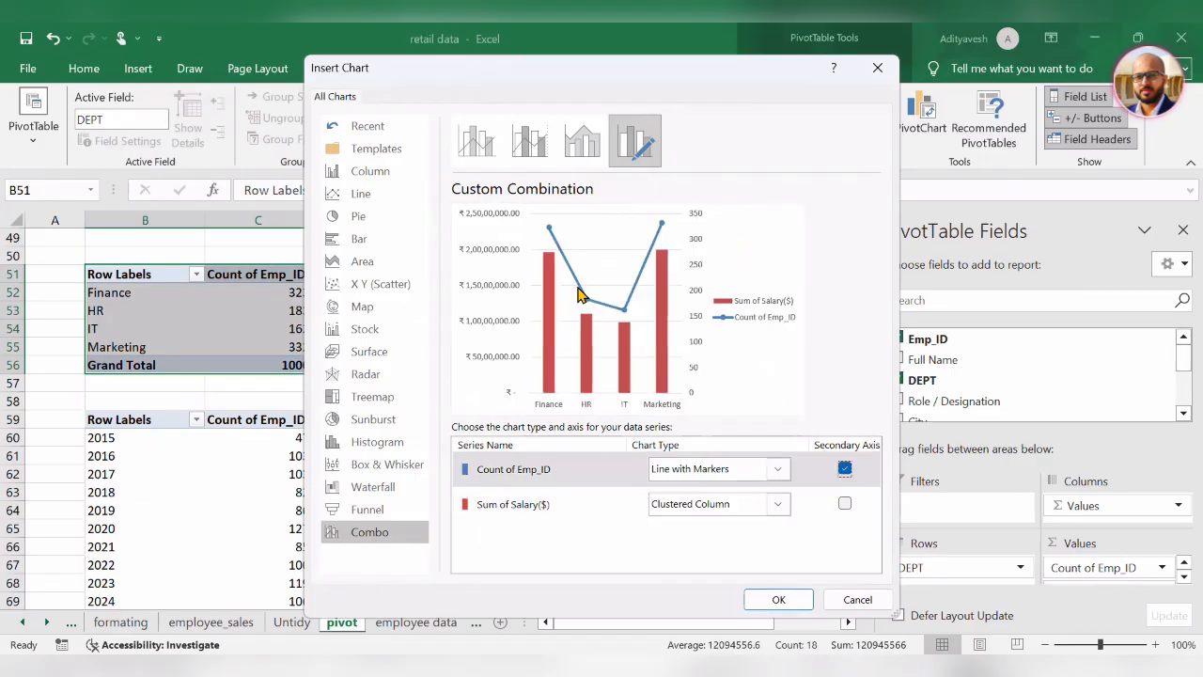
pyautogui.click(793, 601)
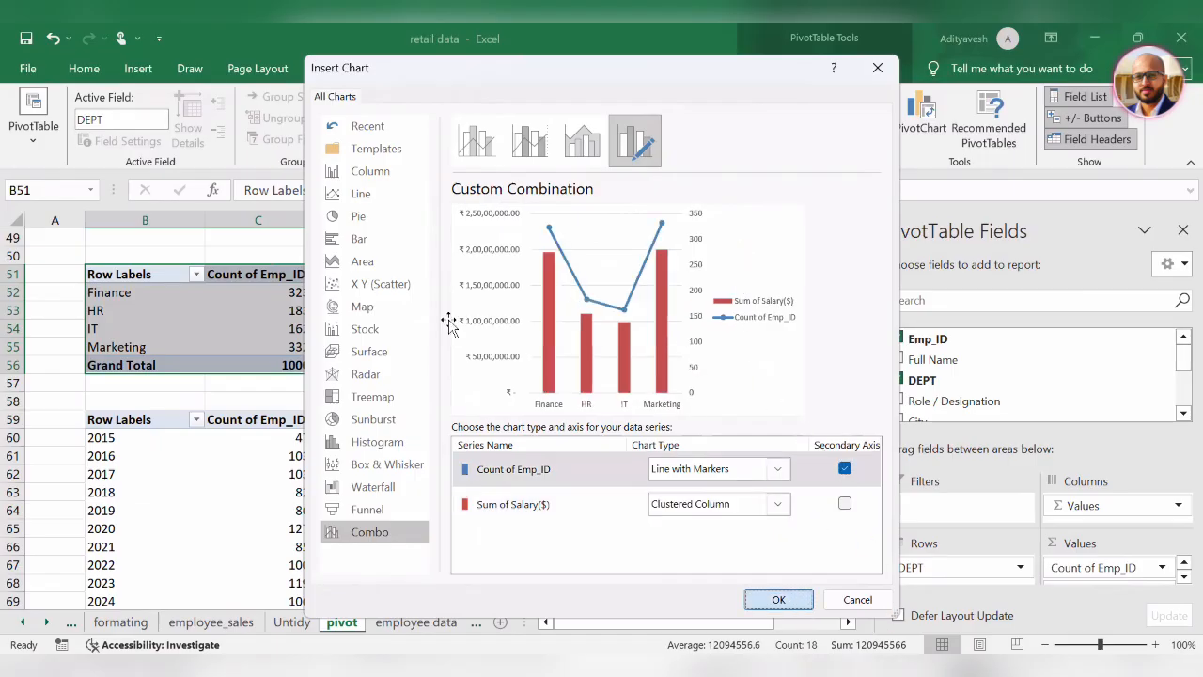
# Move the combo PivotChart beside the department PivotTable at B51
pyautogui.moveTo(576, 321); pyautogui.dragTo(716, 312)
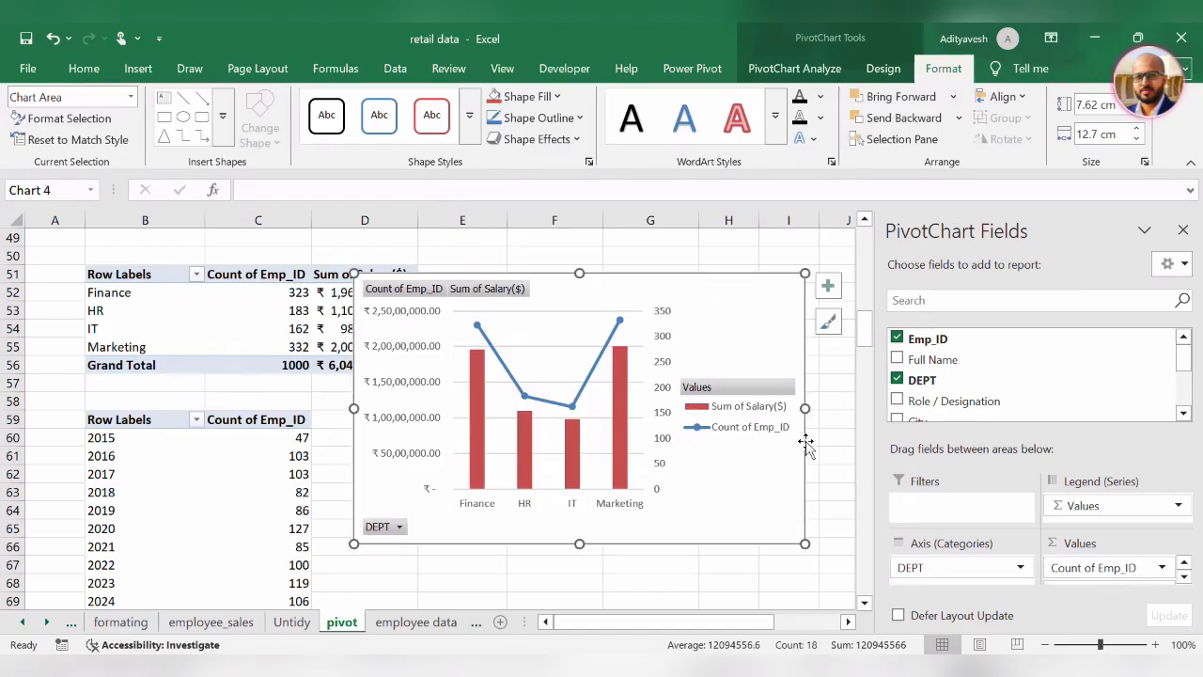
pyautogui.scroll(-2, 806, 442)
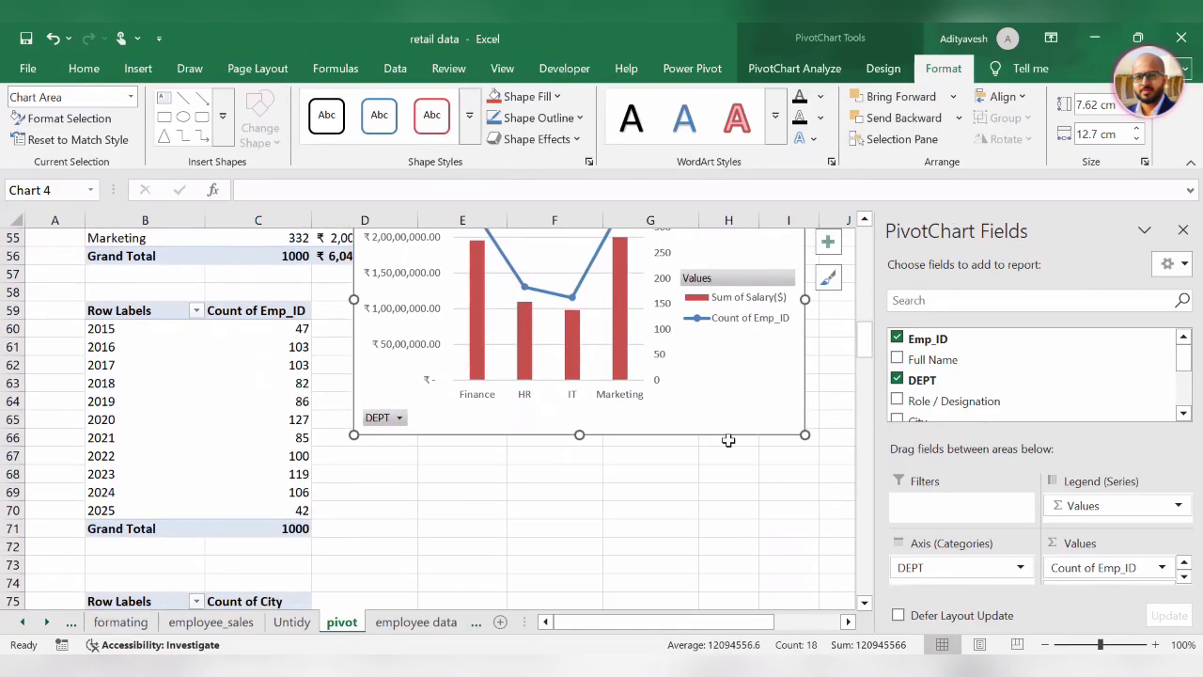
pyautogui.scroll(2, 735, 484)
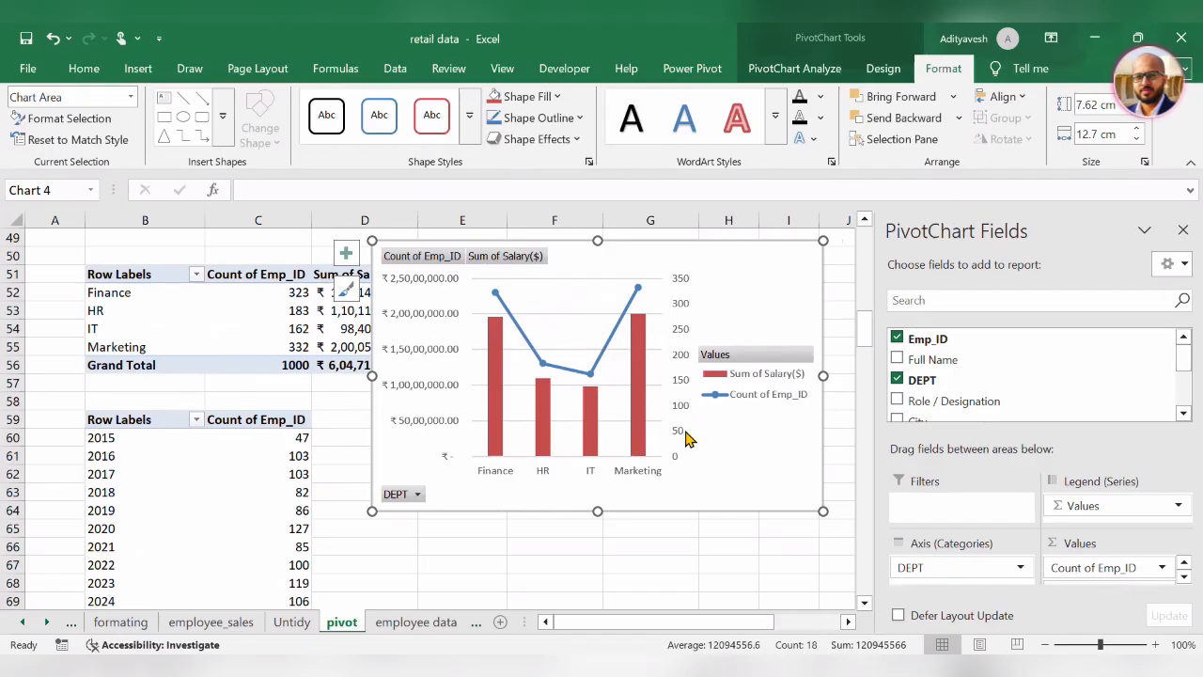
pyautogui.scroll(-1, 319, 434)
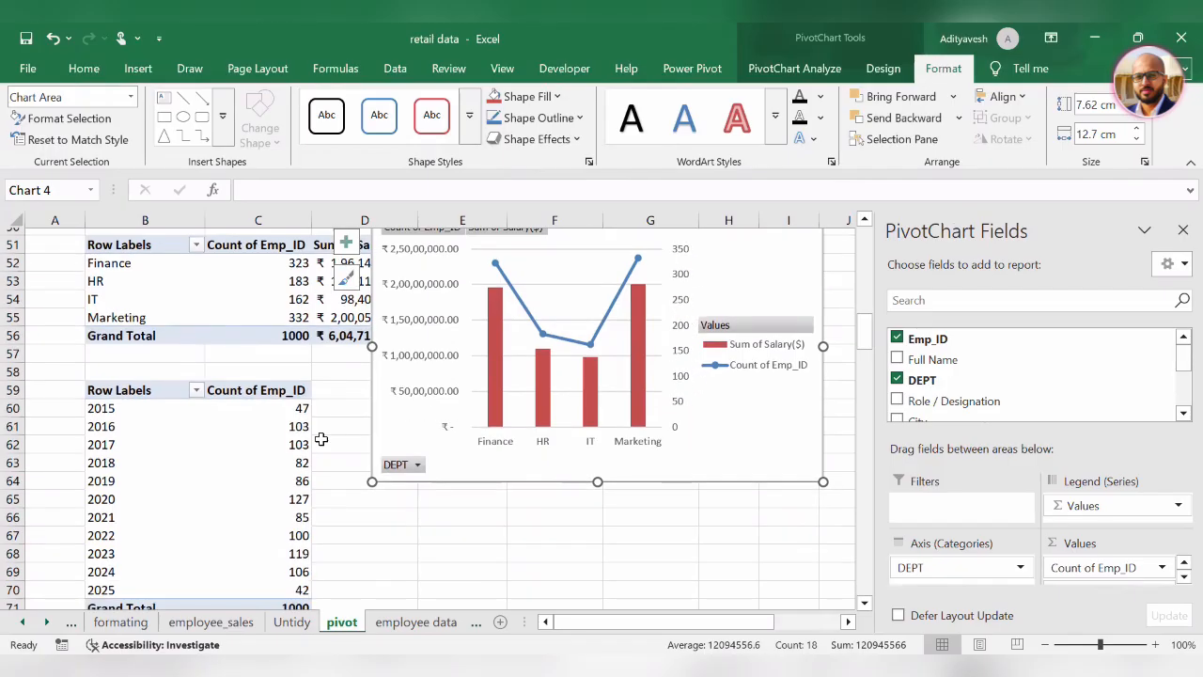
# Insert a Line with Markers PivotChart from the yearly Count of Emp_ID PivotTable at B59
pyautogui.click(122, 366)
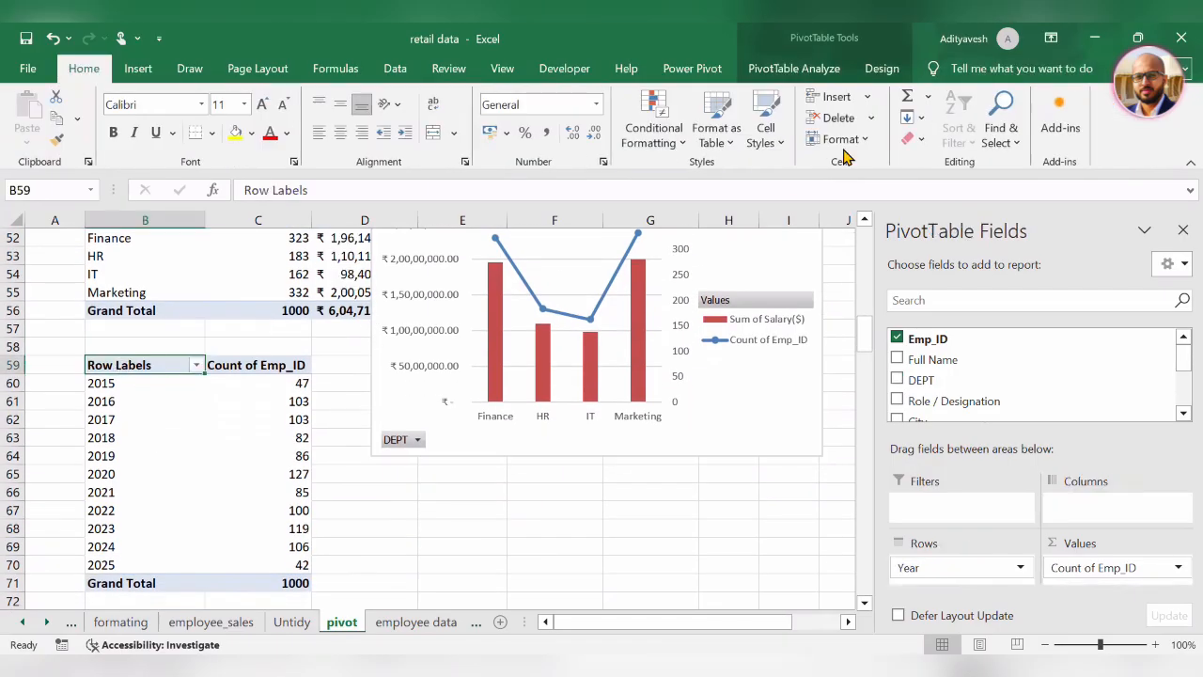
pyautogui.click(794, 67)
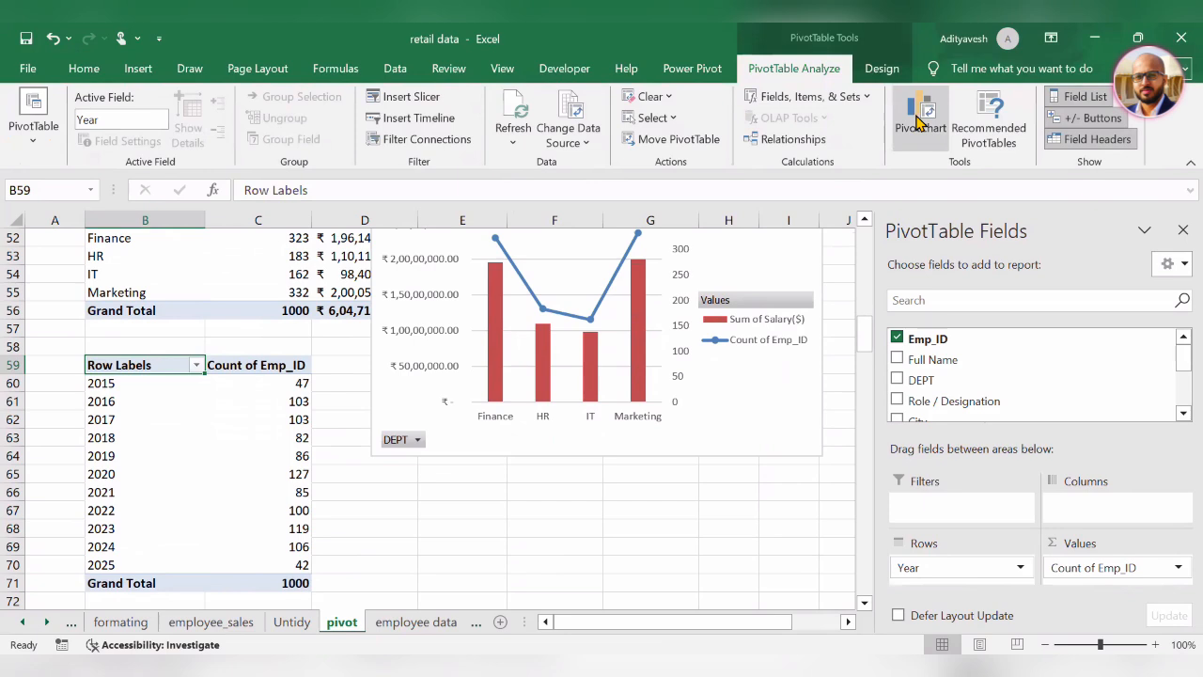
pyautogui.click(920, 120)
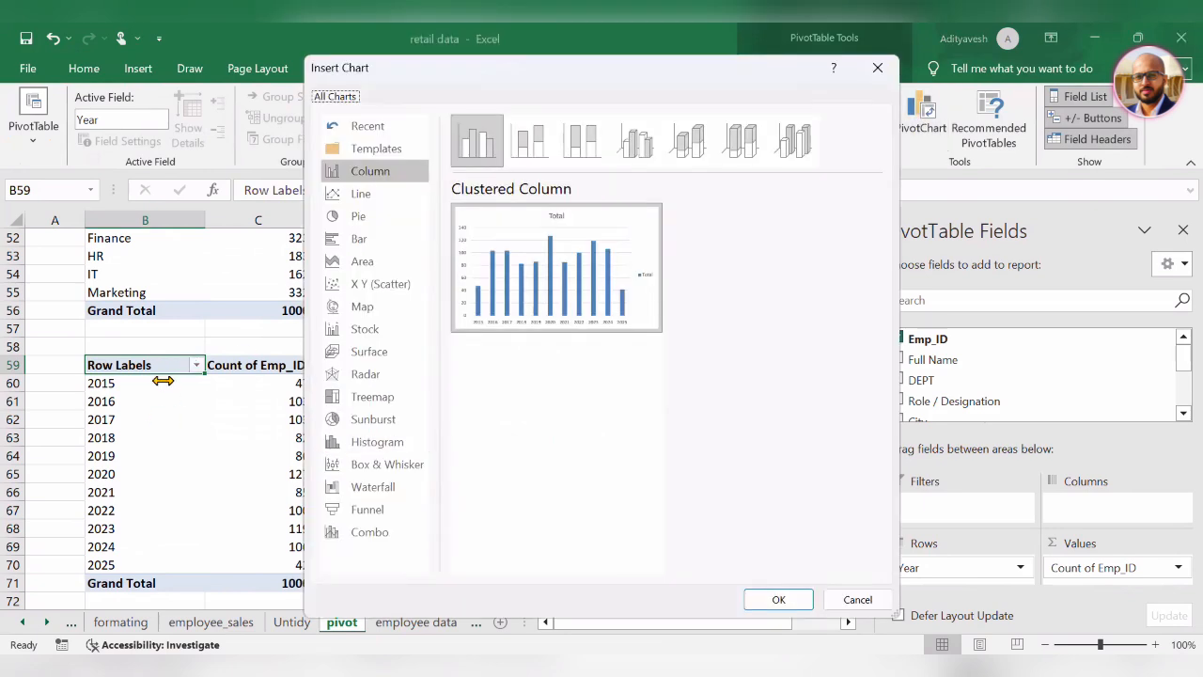
pyautogui.click(369, 195)
pyautogui.moveTo(658, 230)
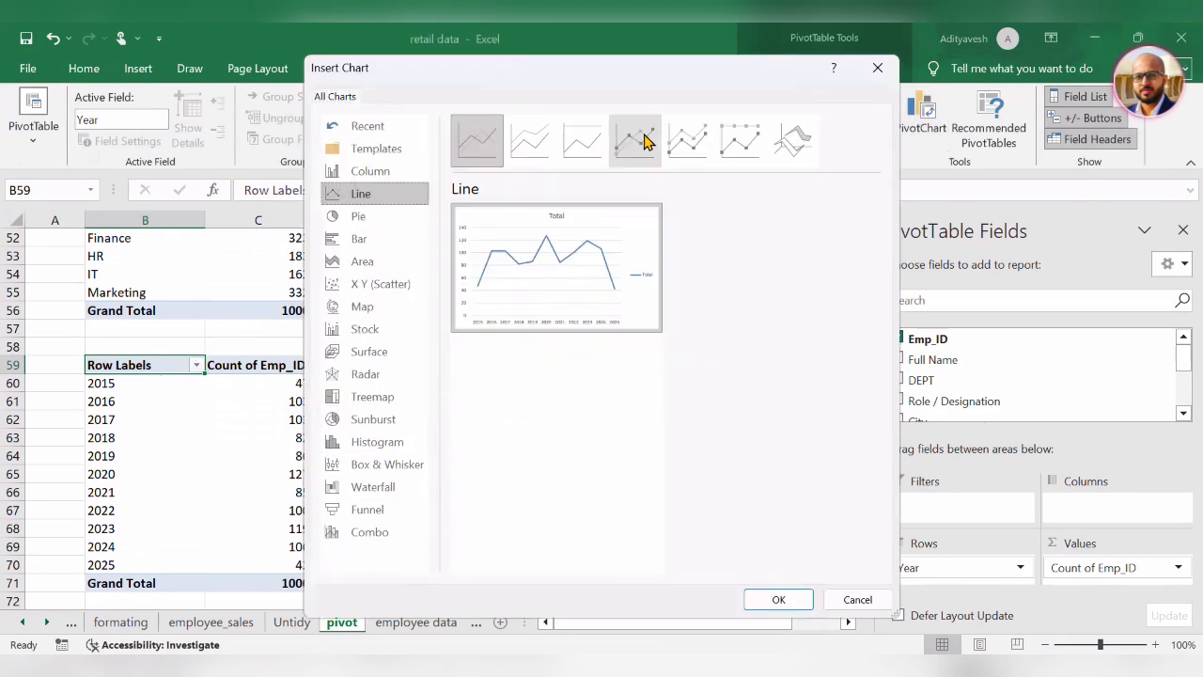
pyautogui.click(636, 139)
pyautogui.moveTo(633, 295)
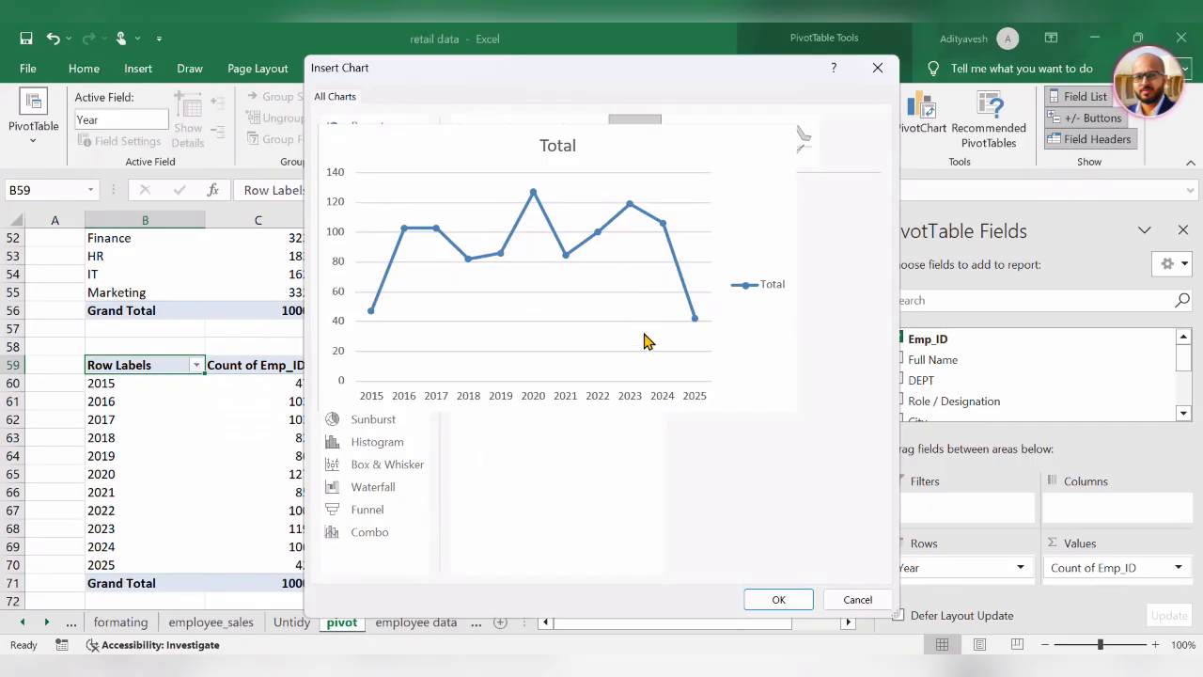
pyautogui.press('Return')
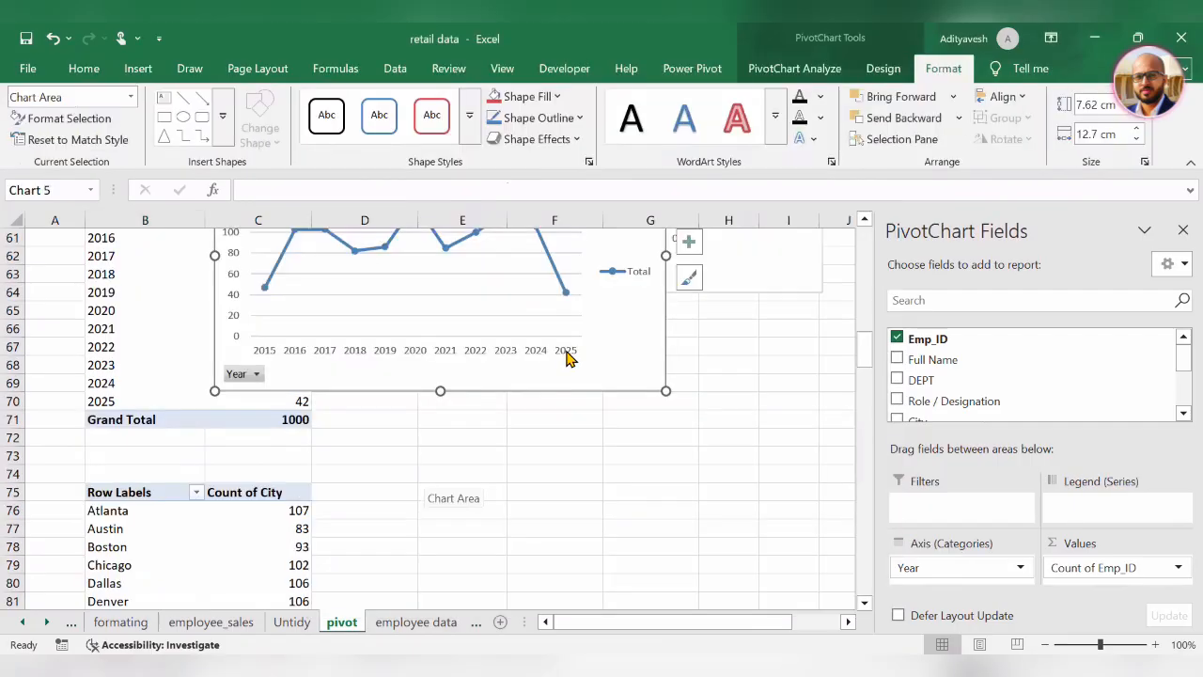
# Insert a clustered bar PivotChart from the employee count by city pivot table
pyautogui.scroll(-2, 689, 488)
pyautogui.scroll(-1, 688, 488)
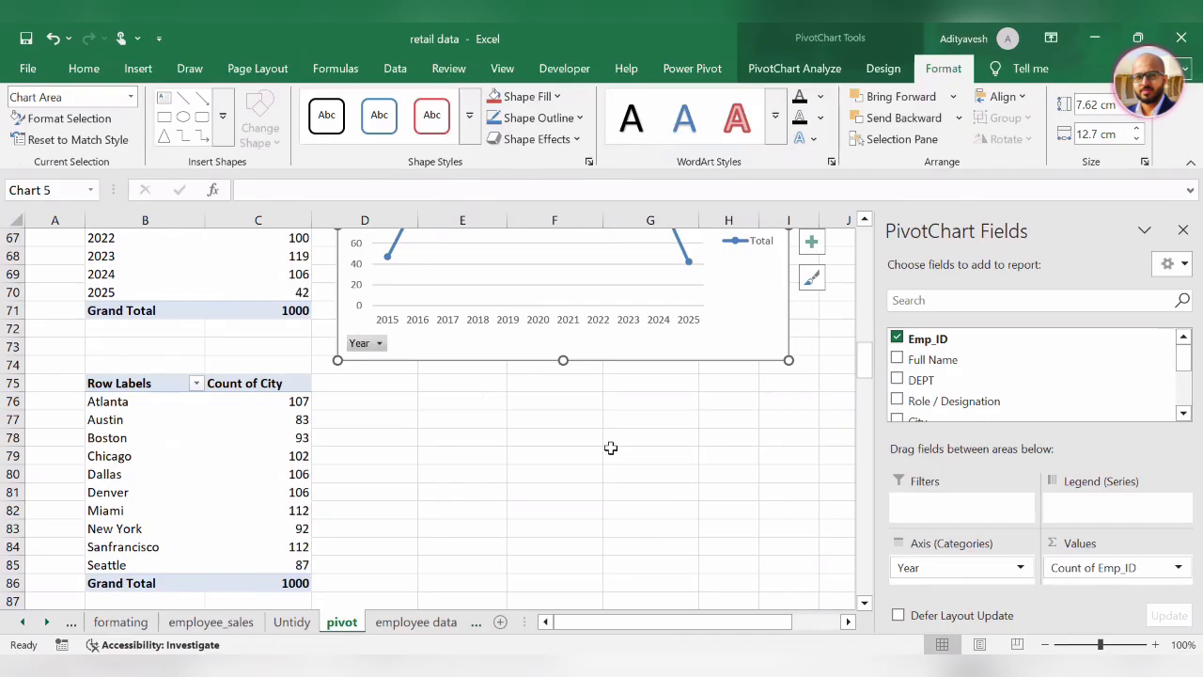
pyautogui.click(122, 385)
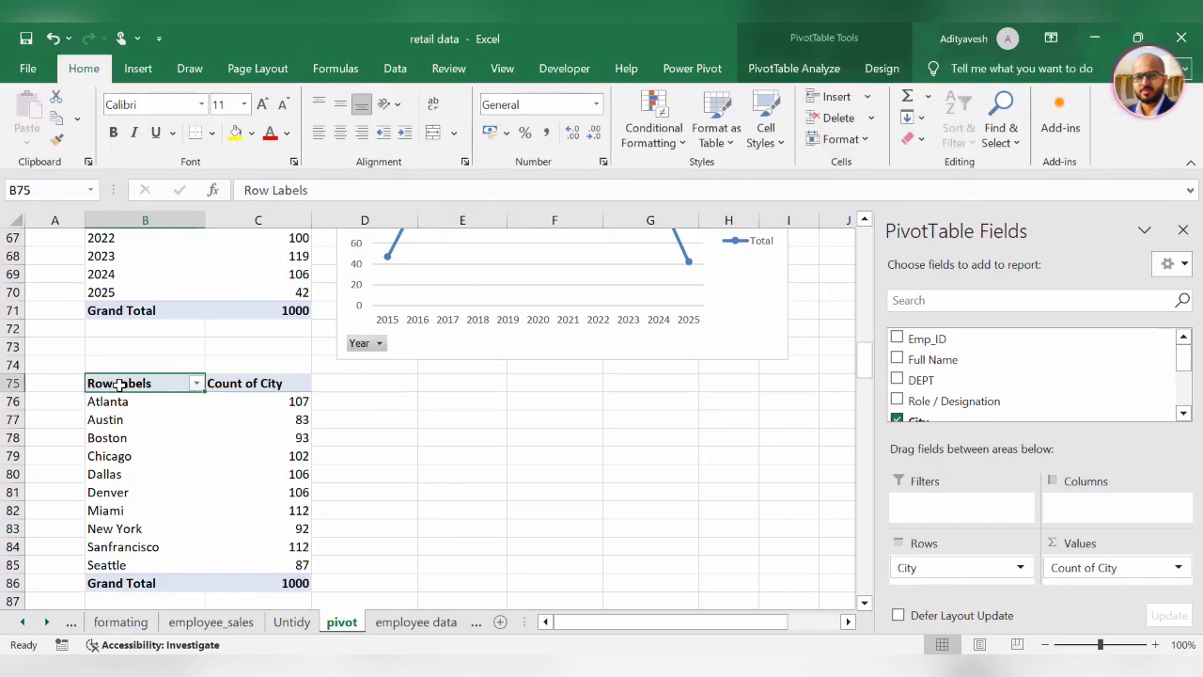
pyautogui.hotkey('alt', 'p')
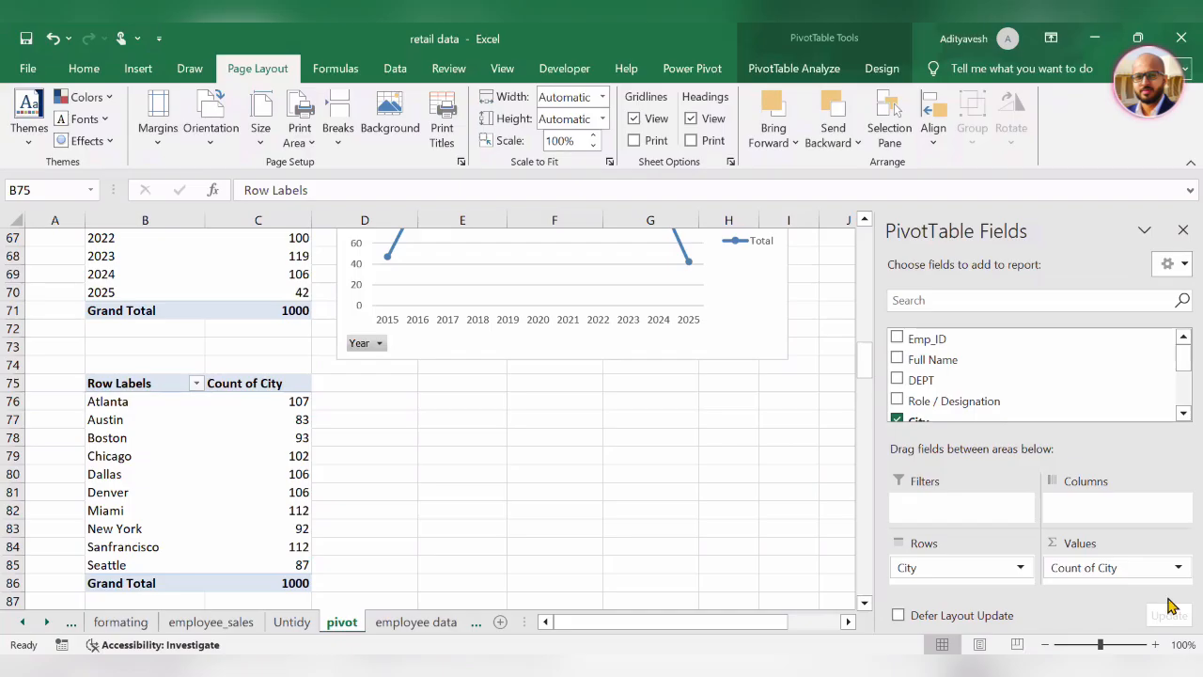
pyautogui.click(162, 388)
pyautogui.hotkey('ctrl', 'shift', 'Down')
pyautogui.hotkey('ctrl', 'shift', 'Right')
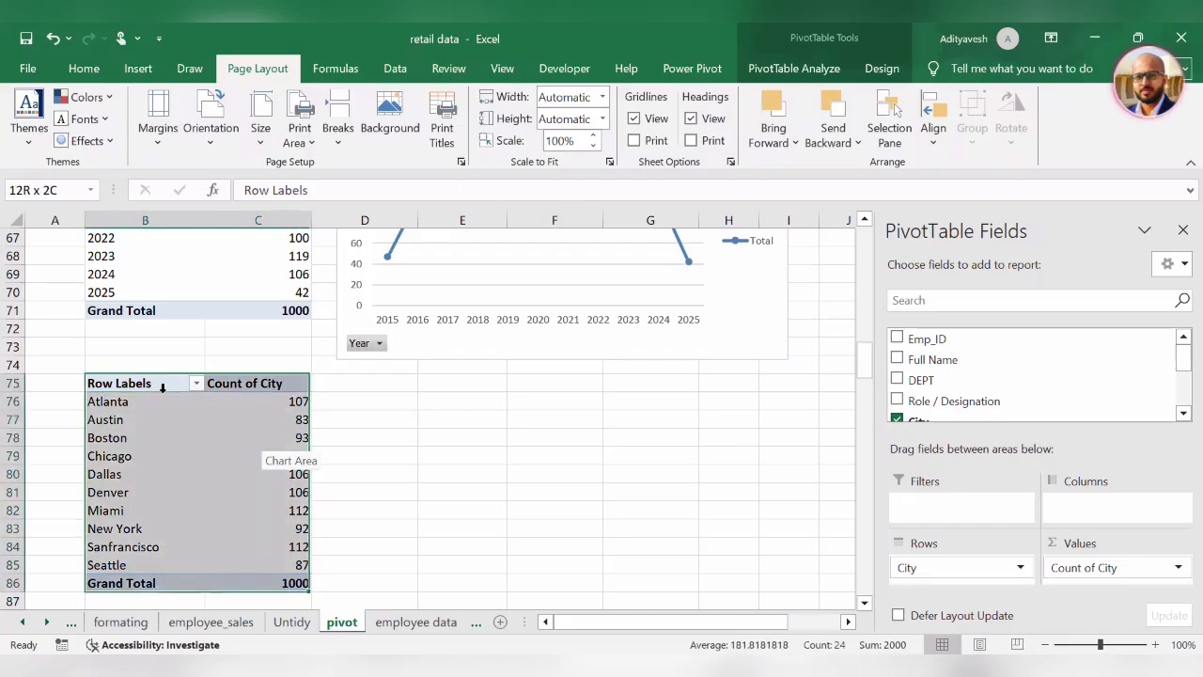
pyautogui.click(816, 68)
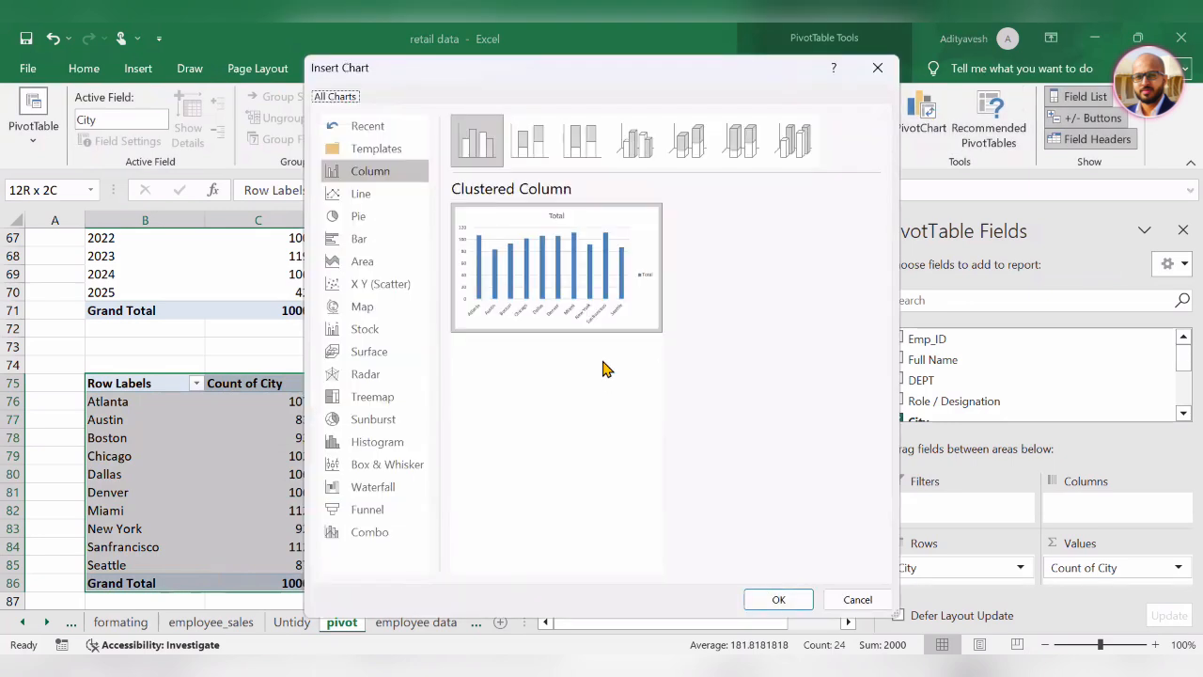
pyautogui.click(385, 240)
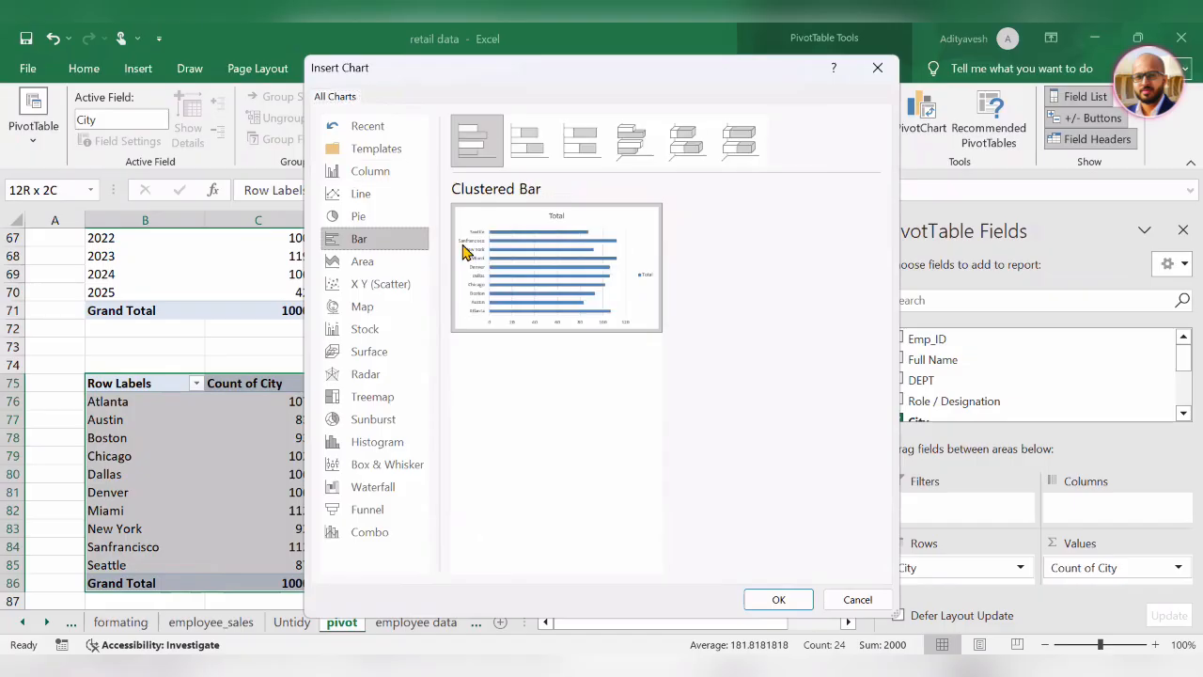
# Place the city bar chart beside its pivot table, below the yearly line chart
pyautogui.scroll(-2, 589, 395)
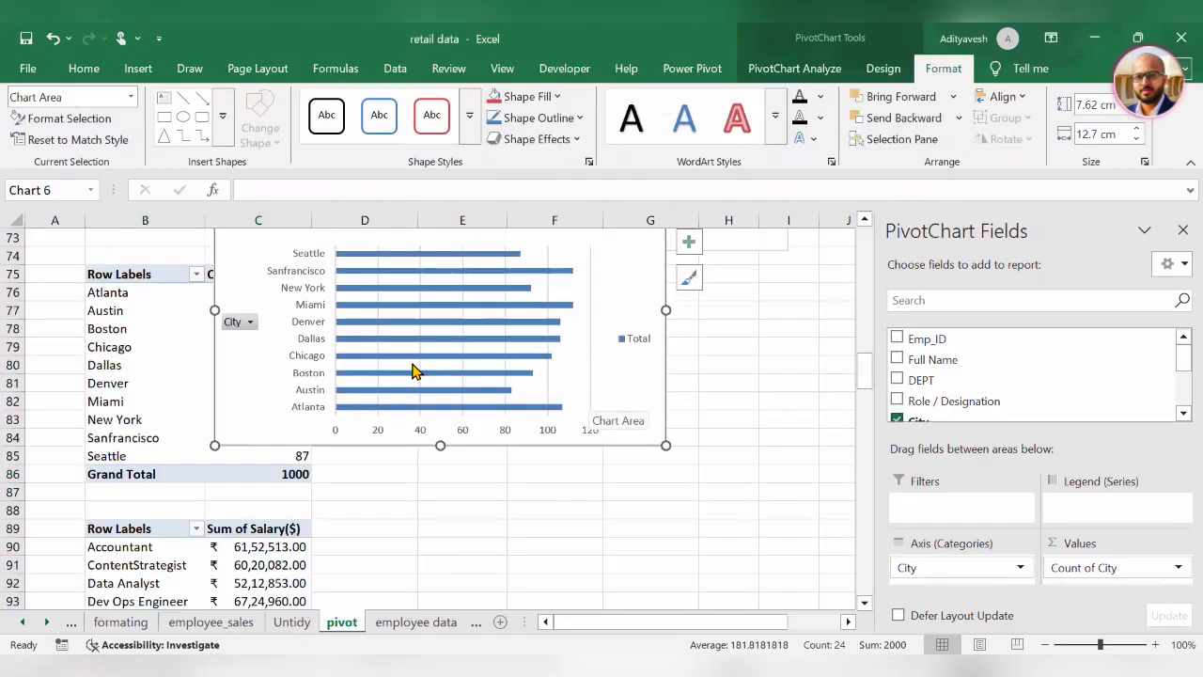
pyautogui.scroll(2, 414, 373)
pyautogui.moveTo(336, 314); pyautogui.dragTo(457, 404)
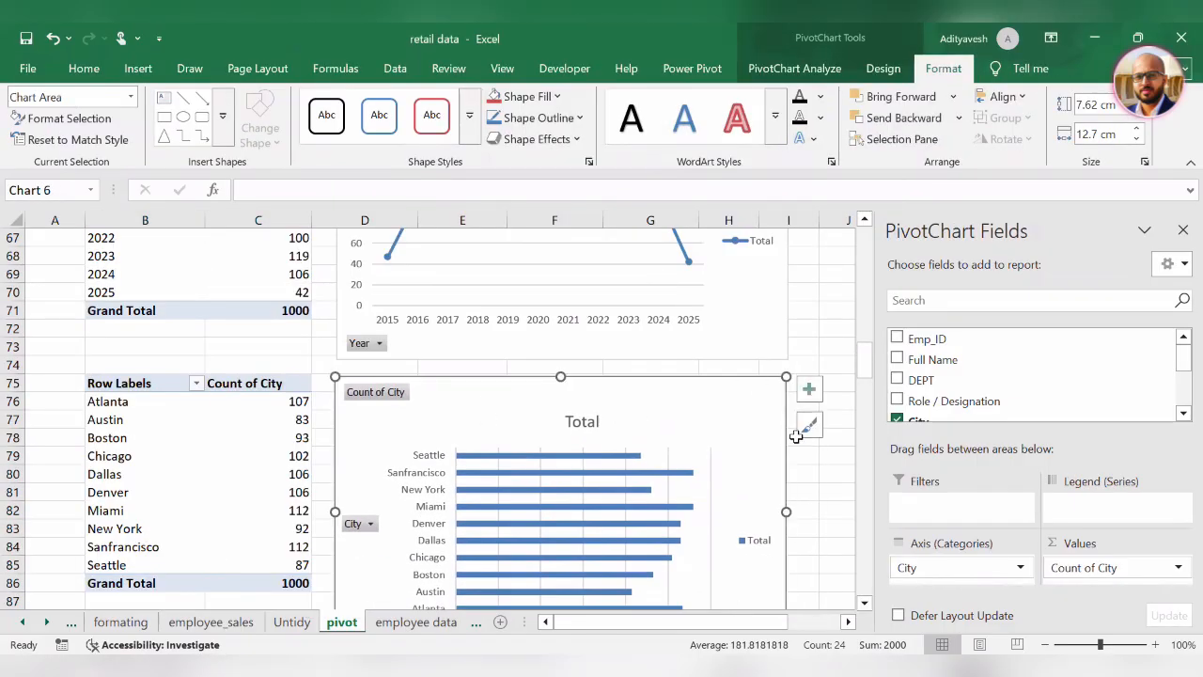
pyautogui.moveTo(862, 365); pyautogui.dragTo(837, 395)
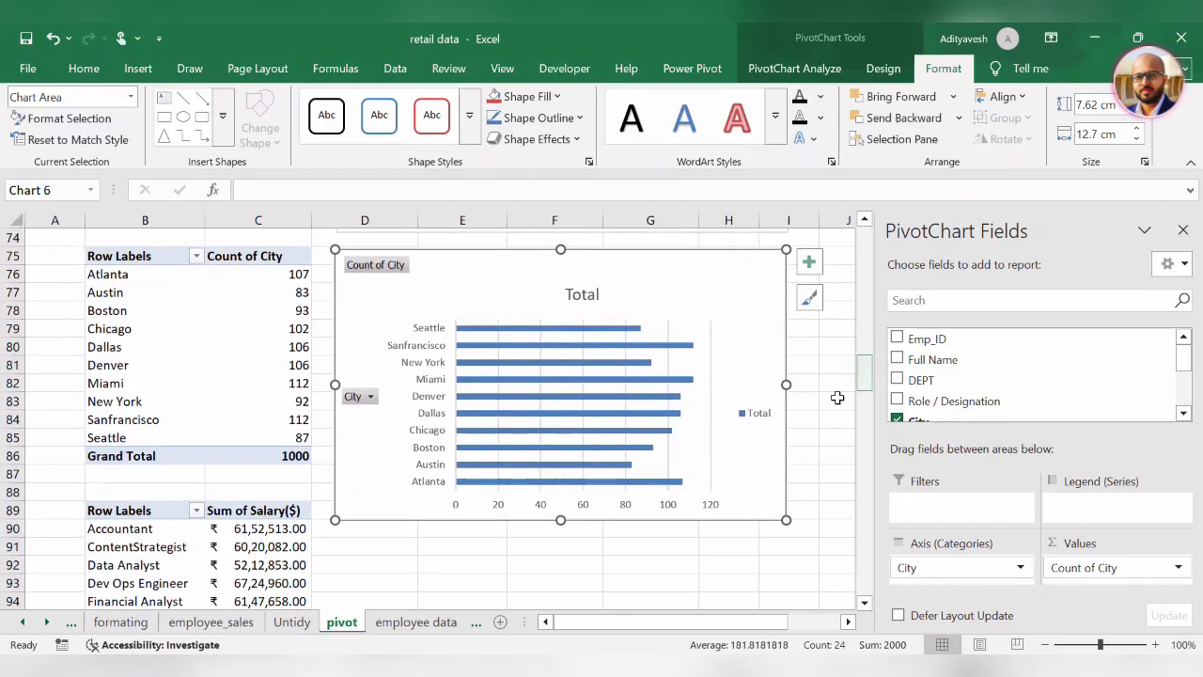
# Insert a clustered column PivotChart from the salary by role pivot table and move it beside the table
pyautogui.scroll(-1, 542, 413)
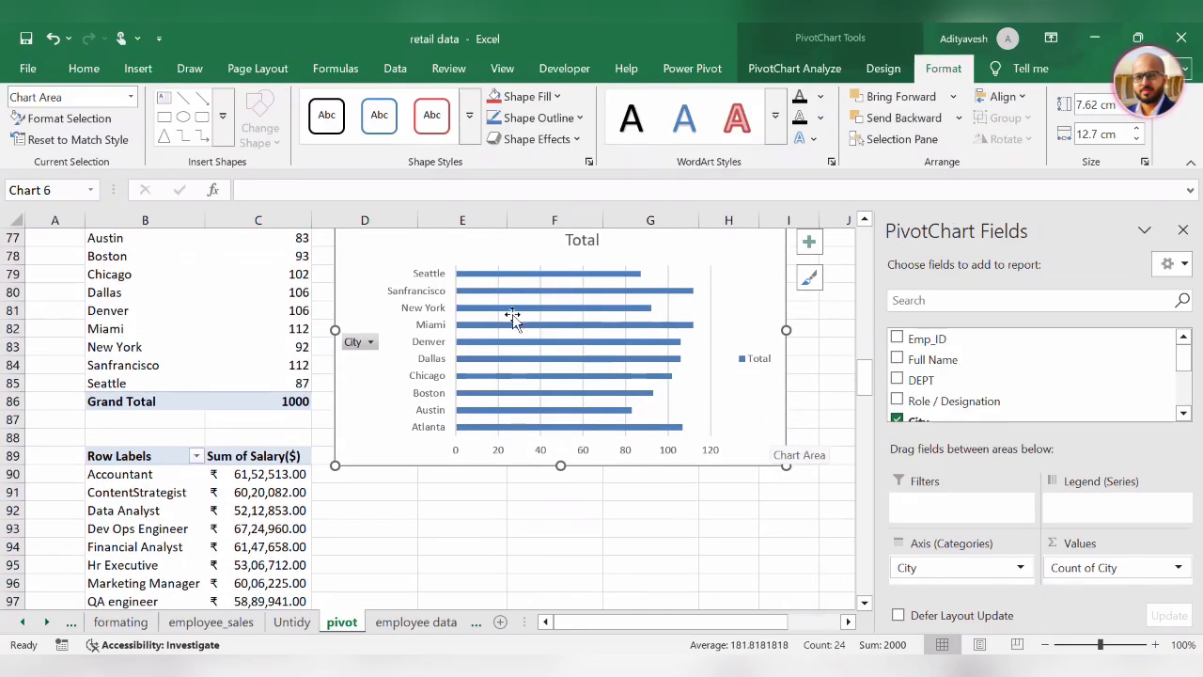
pyautogui.scroll(-2, 157, 366)
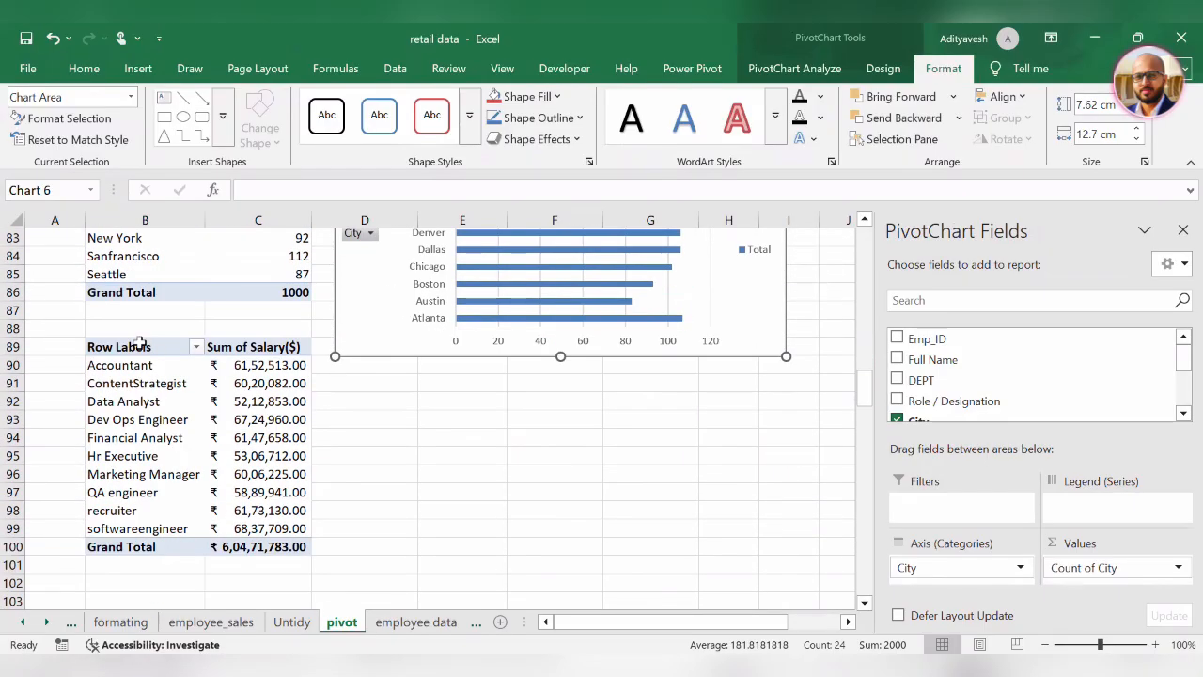
pyautogui.click(141, 345)
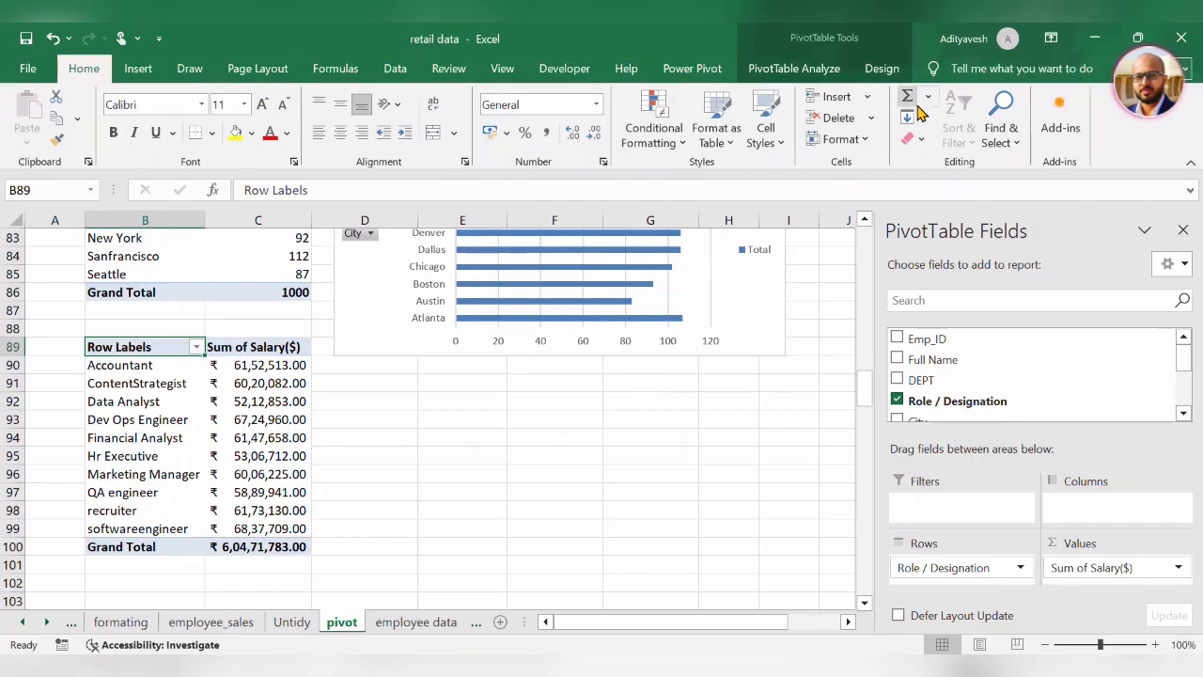
pyautogui.click(785, 69)
pyautogui.click(921, 118)
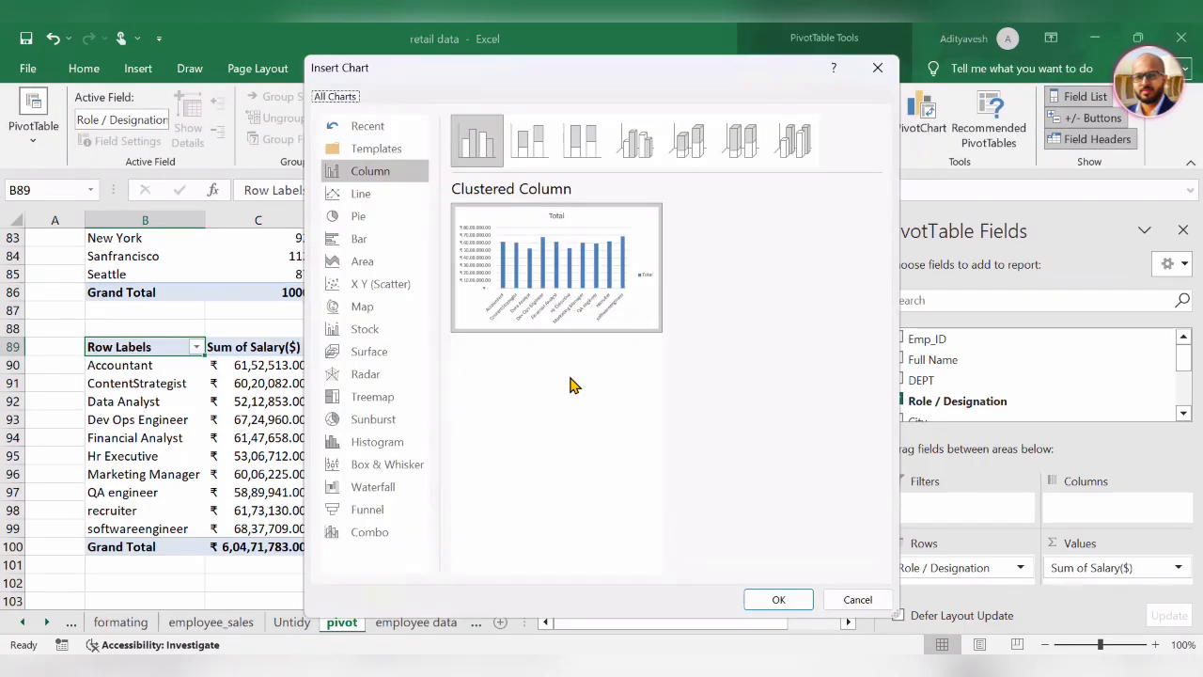
pyautogui.moveTo(611, 279)
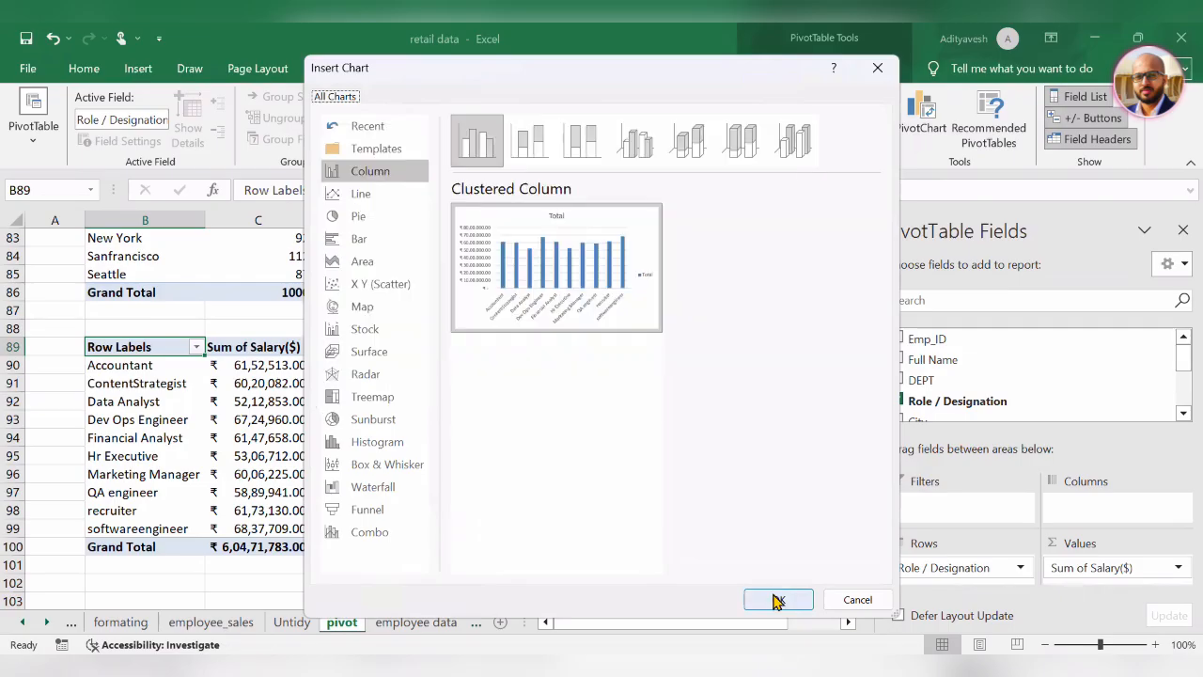
pyautogui.press('Return')
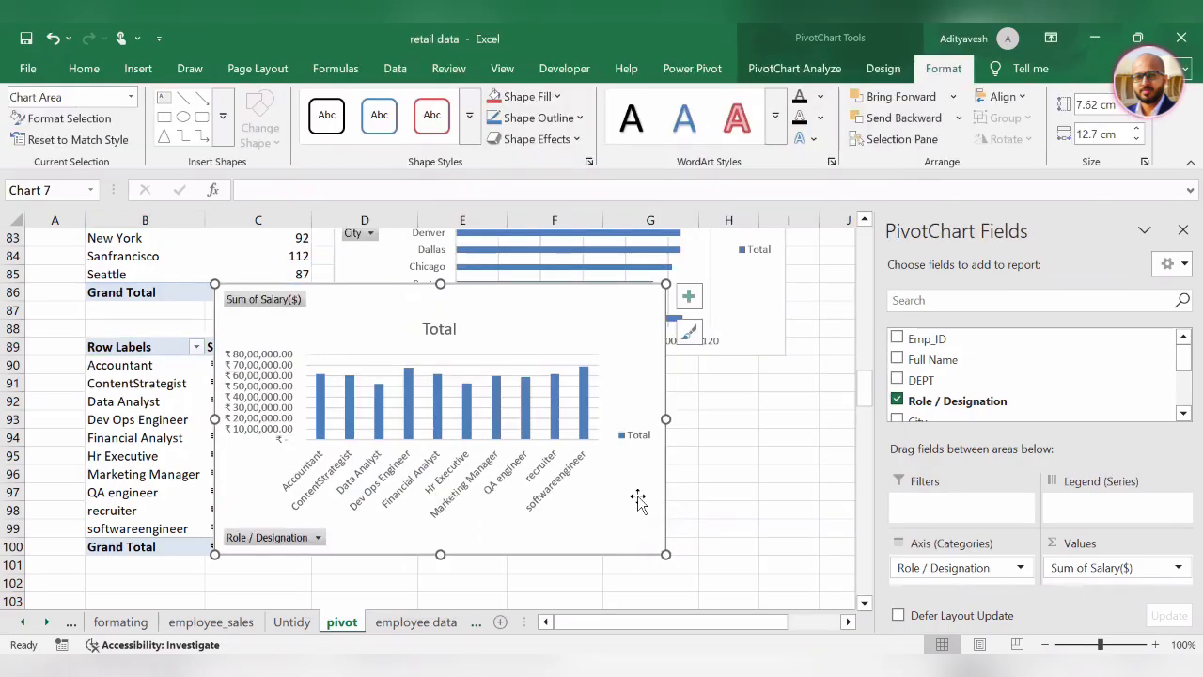
pyautogui.moveTo(638, 500); pyautogui.dragTo(789, 580)
# Select the role salary, city, yearly and department charts together and cut them from the pivot sheet
pyautogui.scroll(2, 671, 341)
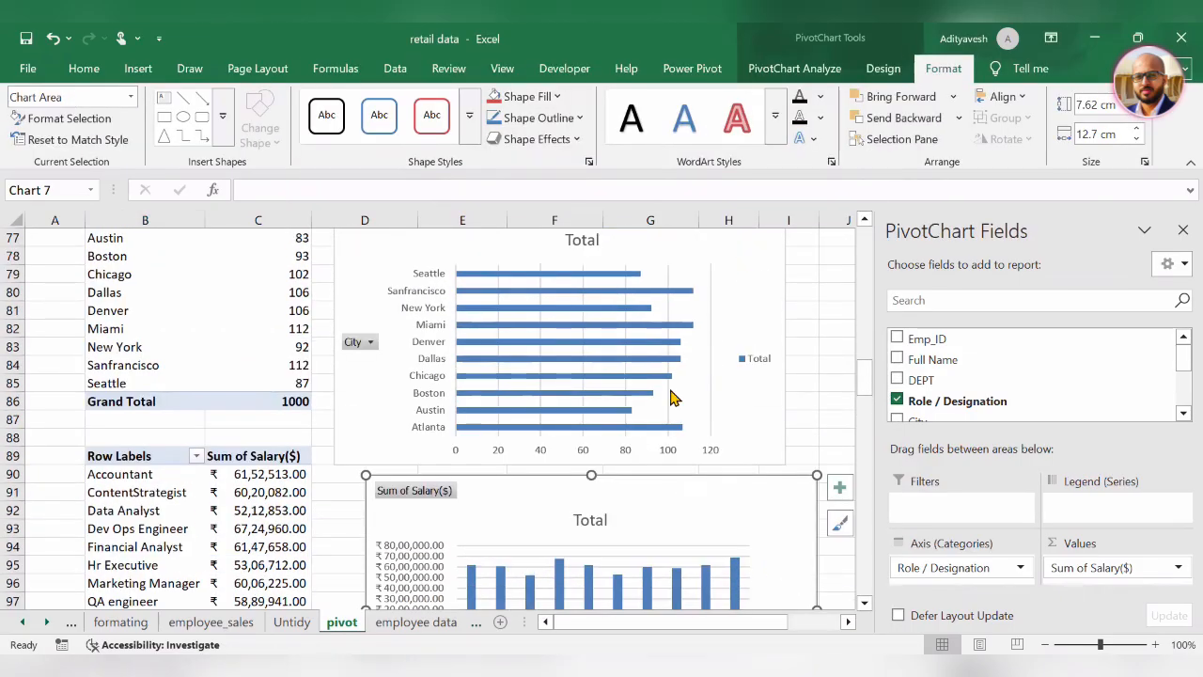
pyautogui.keyDown('ctrl'); pyautogui.click(736, 429); pyautogui.keyUp('ctrl')
pyautogui.scroll(6, 736, 429)
pyautogui.keyDown('ctrl'); pyautogui.click(733, 433); pyautogui.keyUp('ctrl')
pyautogui.scroll(2, 731, 429)
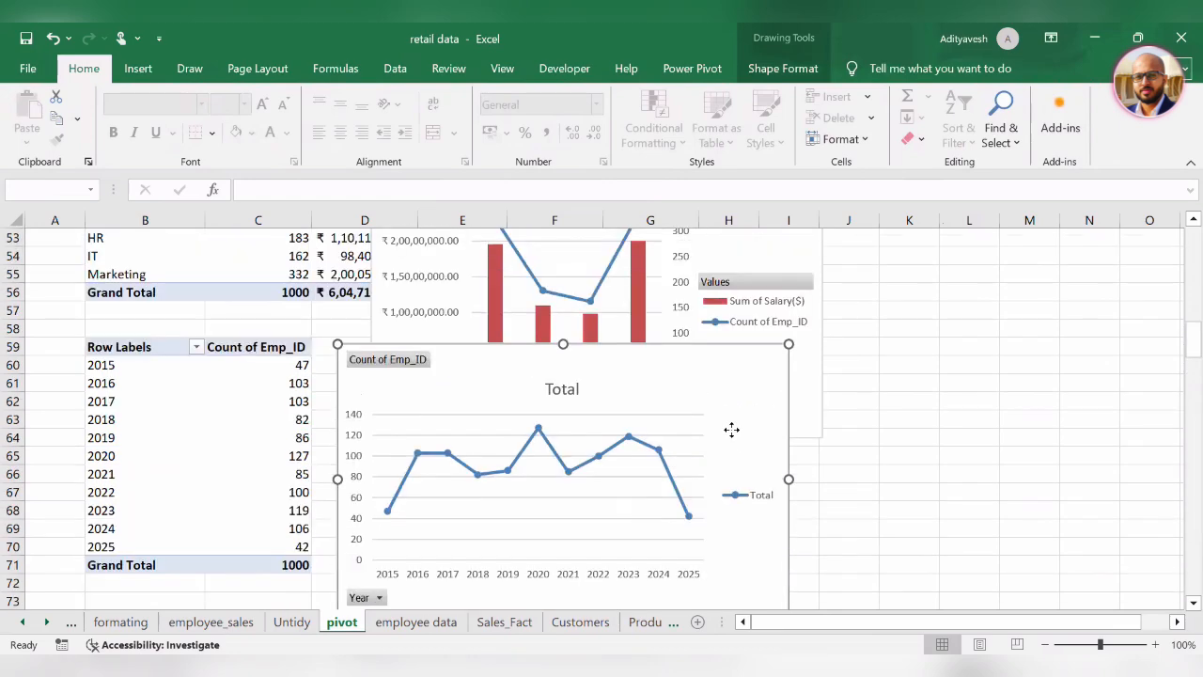
pyautogui.scroll(1, 739, 270)
pyautogui.keyDown('ctrl'); pyautogui.click(738, 271); pyautogui.keyUp('ctrl')
pyautogui.hotkey('ctrl', 'x')
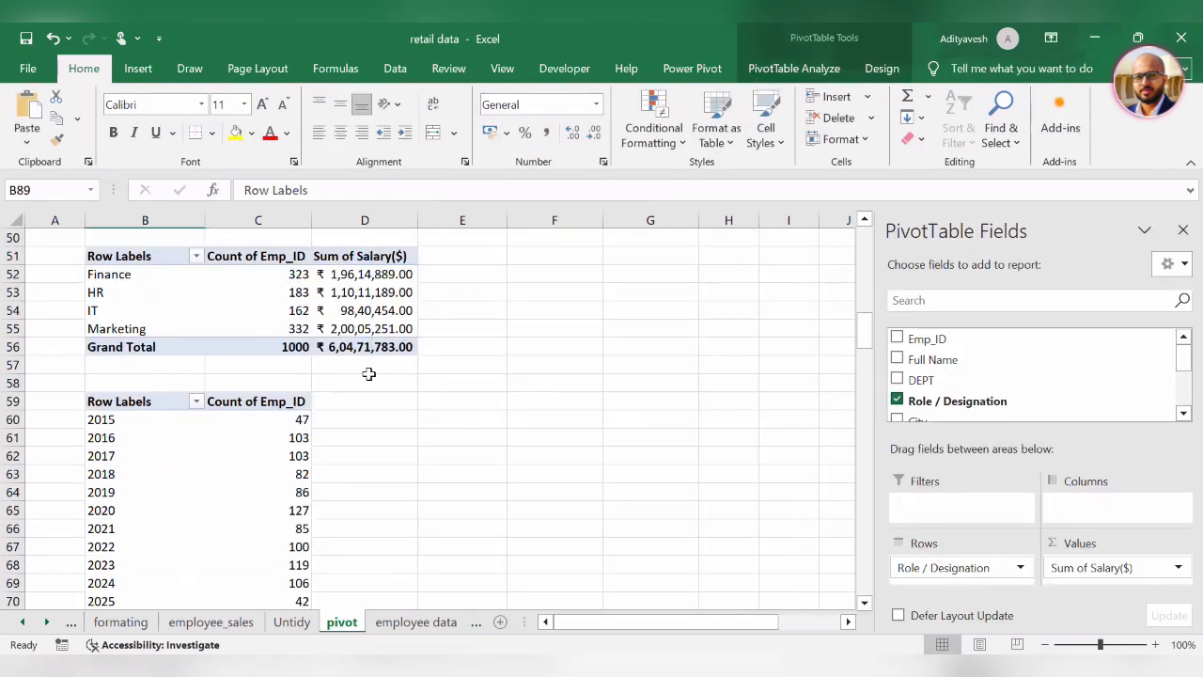
# Add a new worksheet after the pivot sheet and name it dashboard
pyautogui.click(500, 622)
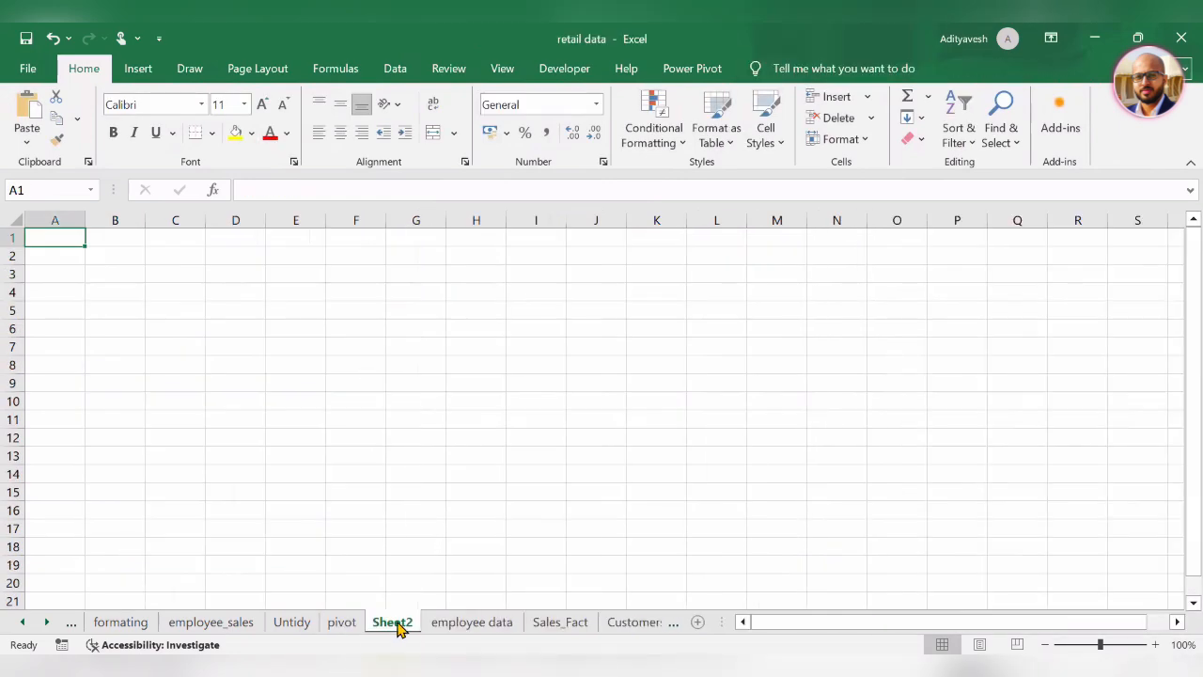
pyautogui.write('da')
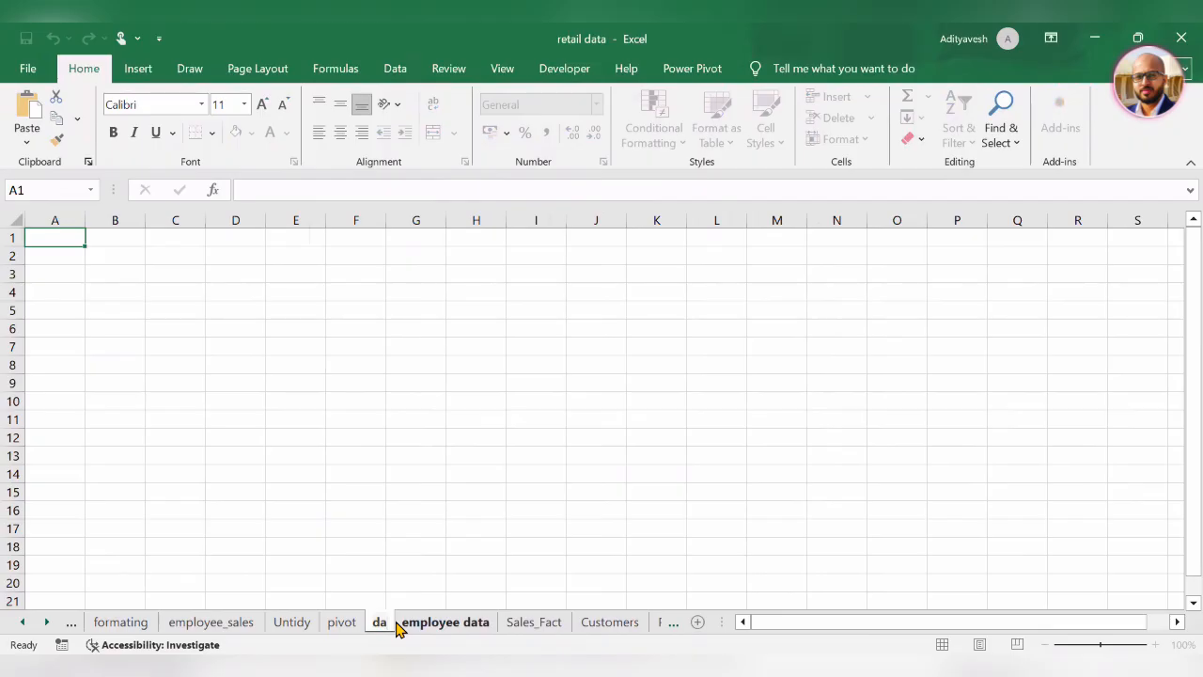
pyautogui.write('shboard')
pyautogui.press('Return')
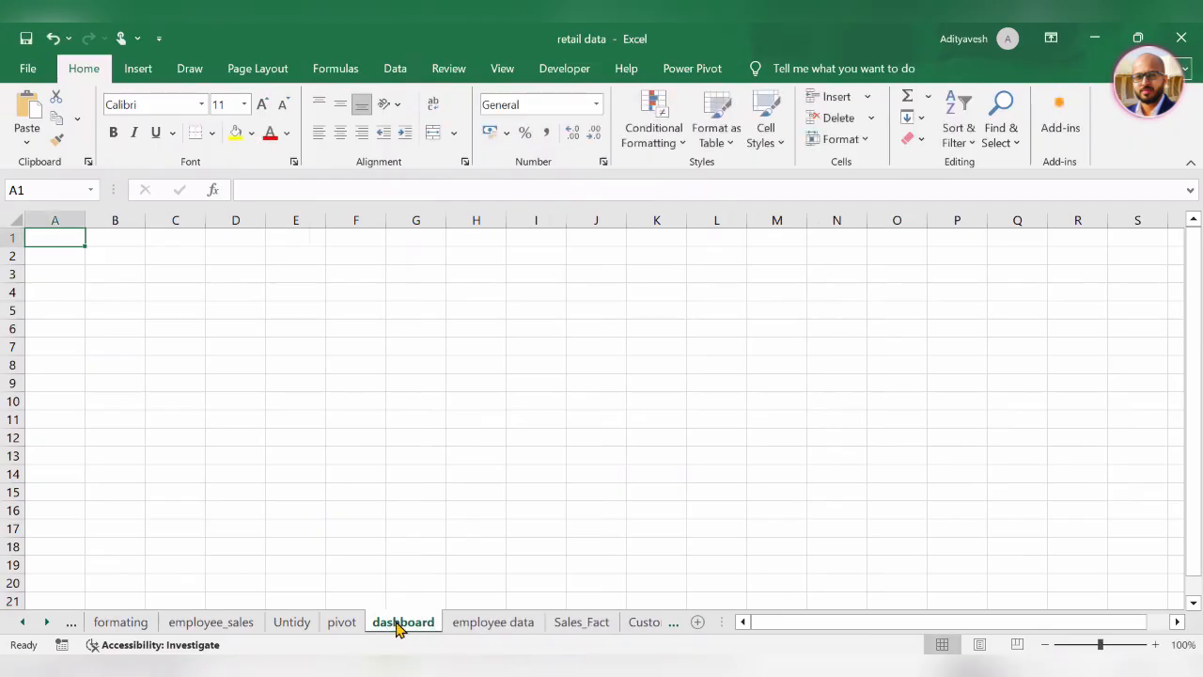
# Paste the cut charts at cell B2 and move the yearly line chart to the right of the department chart
pyautogui.click(110, 254)
pyautogui.hotkey('ctrl', 'v')
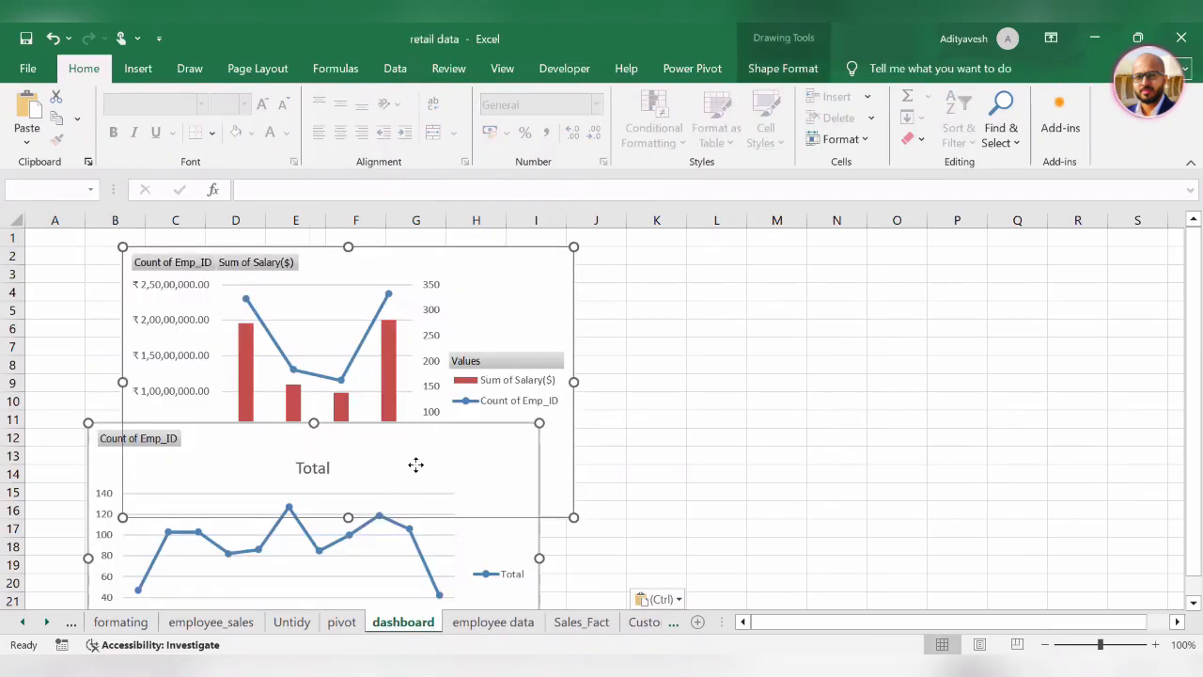
pyautogui.click(733, 467)
pyautogui.moveTo(446, 464); pyautogui.dragTo(910, 290)
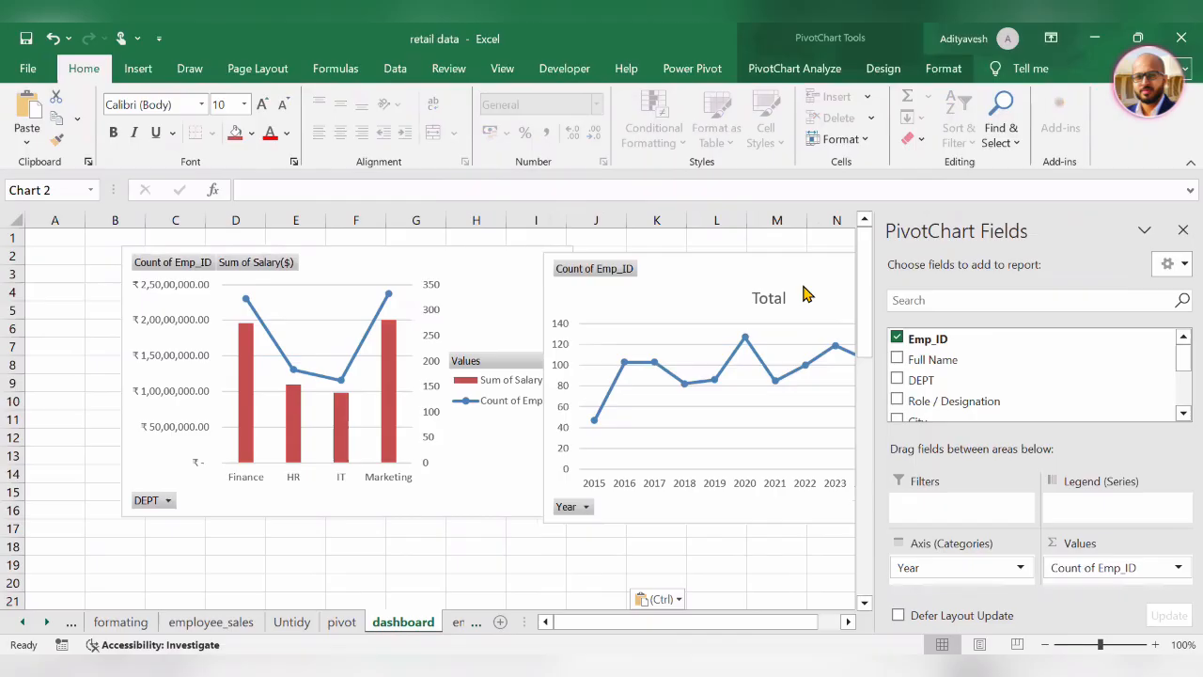
# Close the field list and position the role salary column chart directly beneath the yearly line chart
pyautogui.click(1181, 232)
pyautogui.scroll(-7, 695, 488)
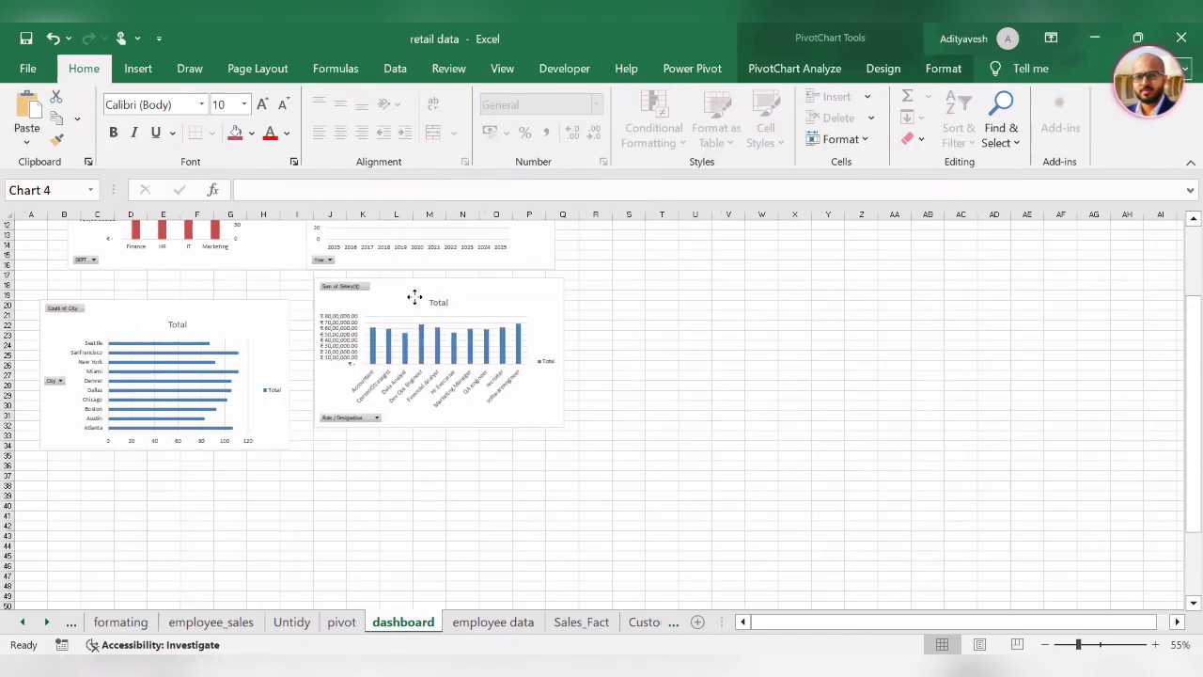
pyautogui.moveTo(414, 298); pyautogui.dragTo(406, 304)
pyautogui.scroll(3, 442, 430)
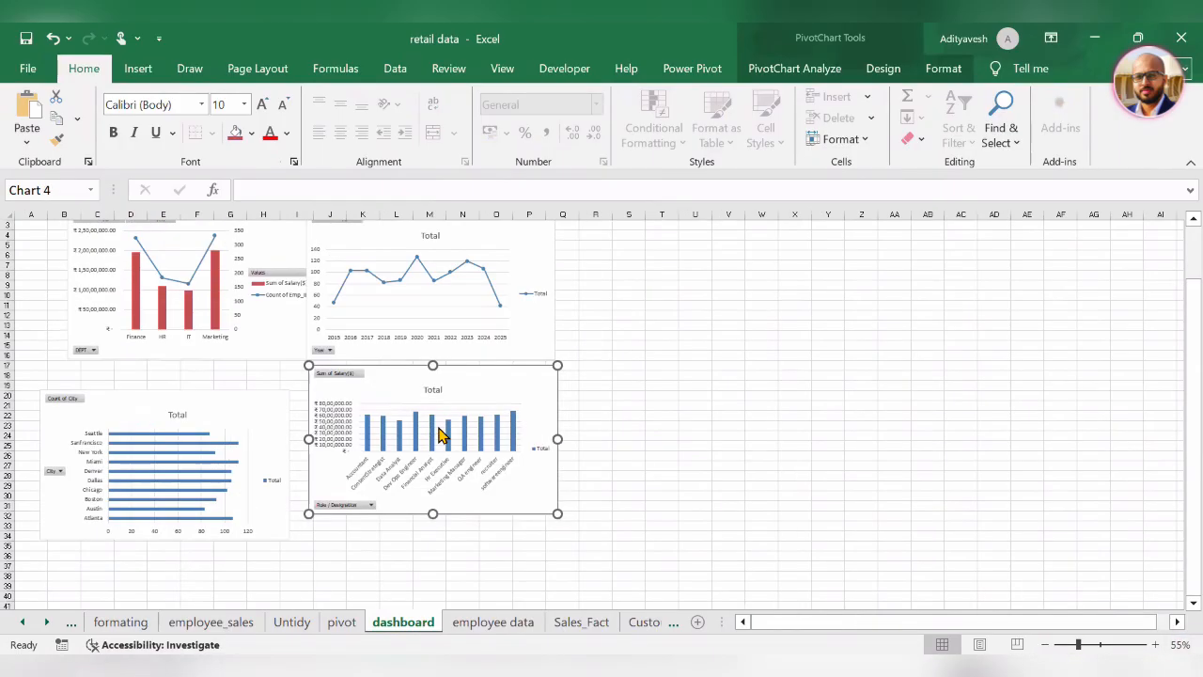
pyautogui.hotkey('alt', 'p')
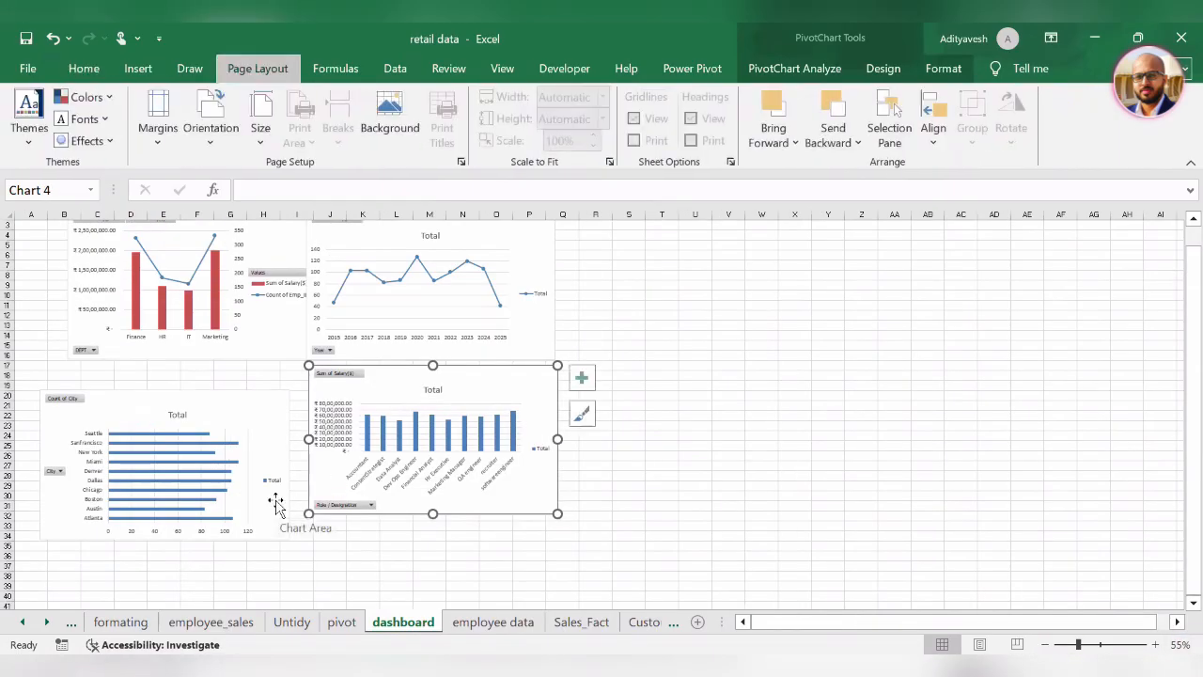
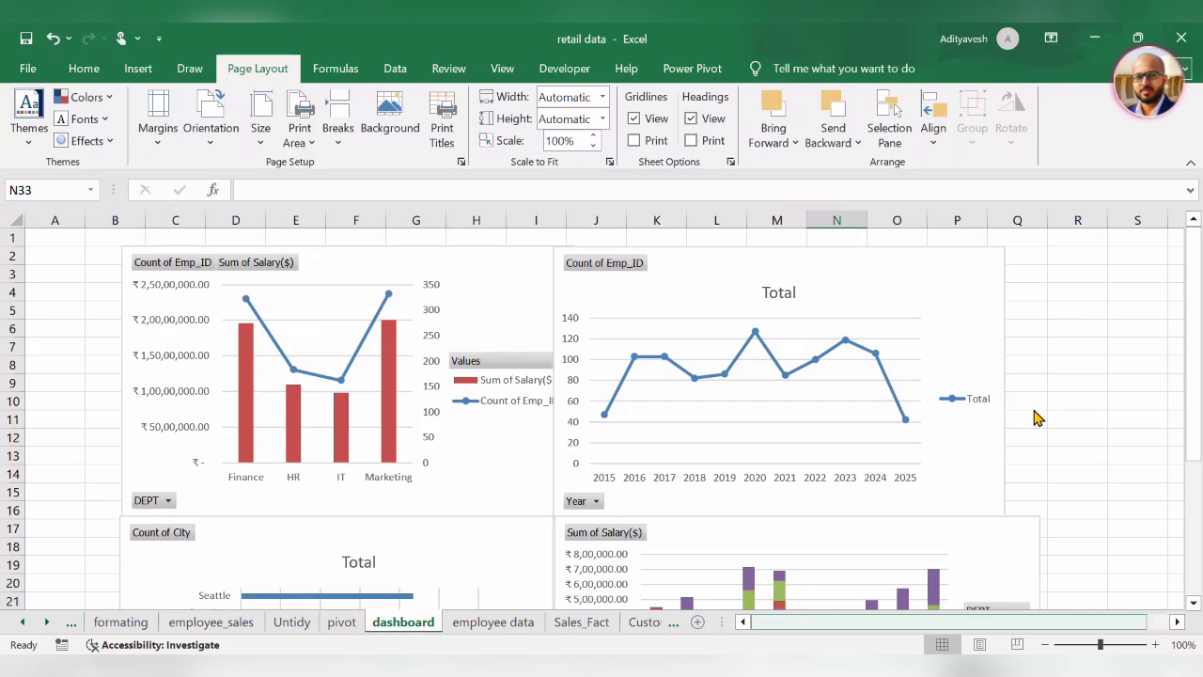
# Widen the yearly line chart to match the width of the role salary chart below it
pyautogui.scroll(-6, 1072, 459)
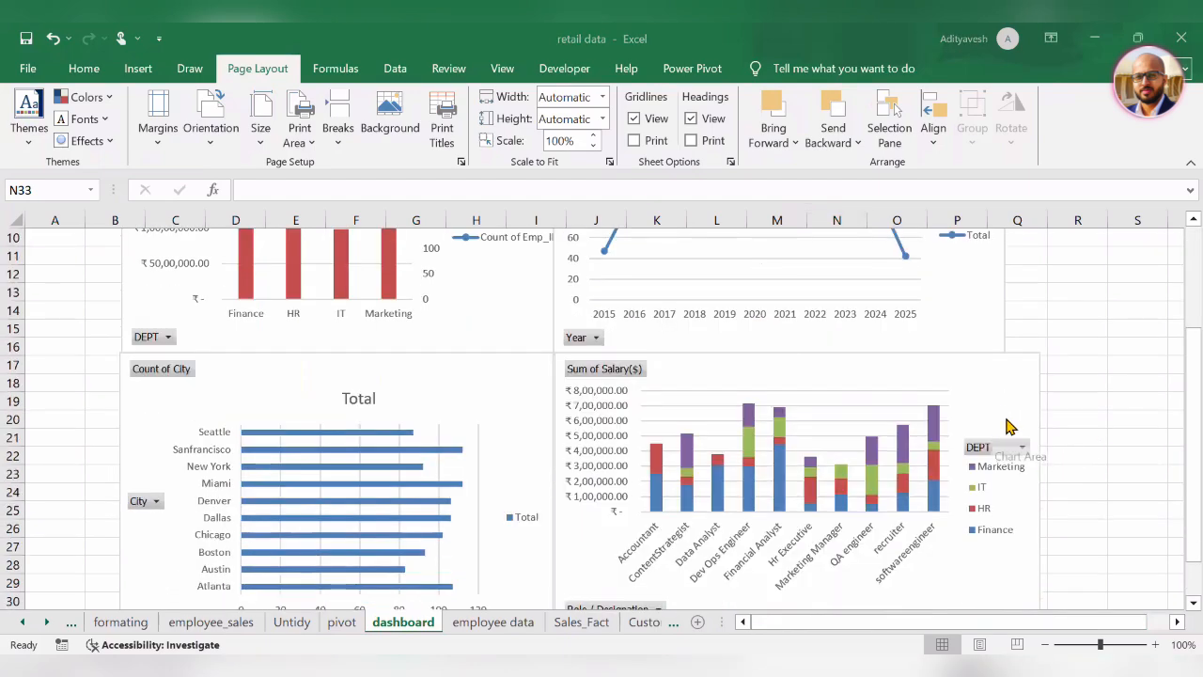
pyautogui.scroll(5, 884, 385)
pyautogui.click(977, 415)
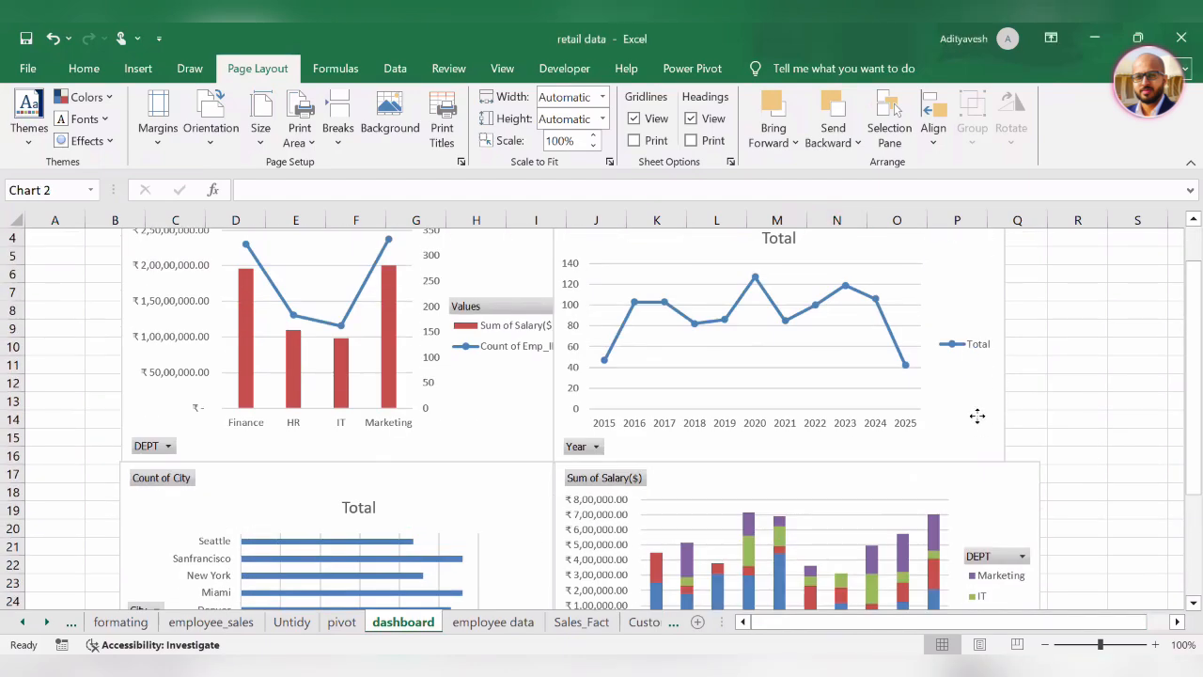
pyautogui.moveTo(1020, 325); pyautogui.dragTo(1038, 327)
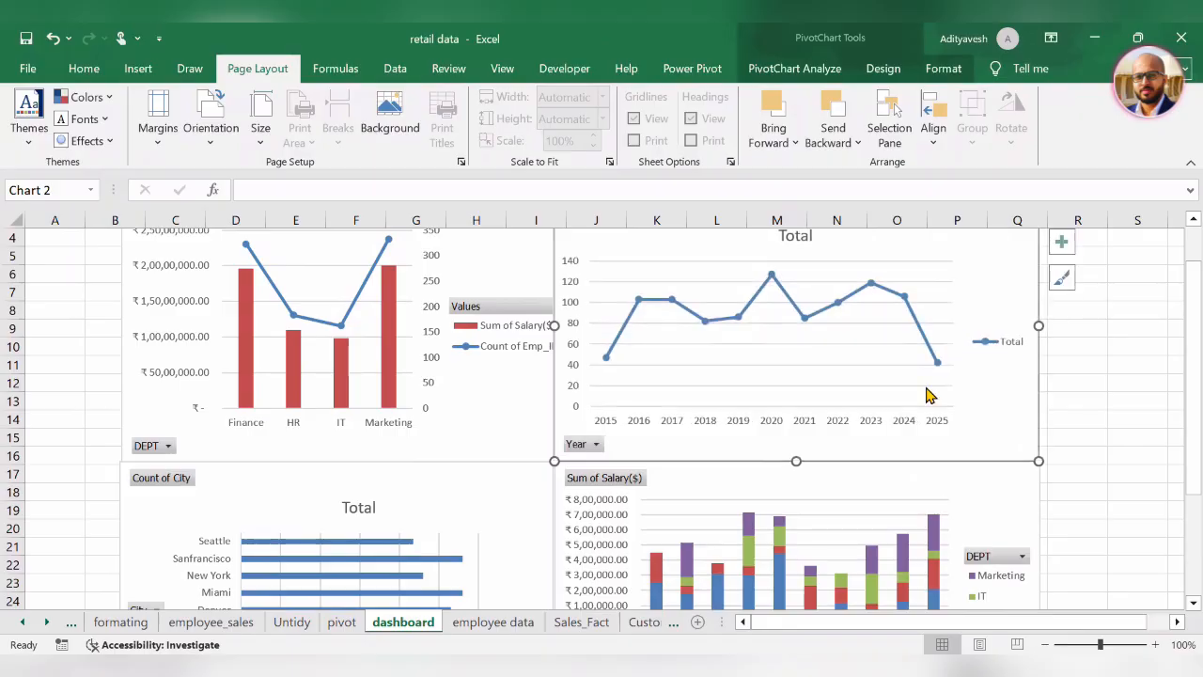
# Delete empty column A so the charts shift closer to the sheet's left edge
pyautogui.click(55, 218)
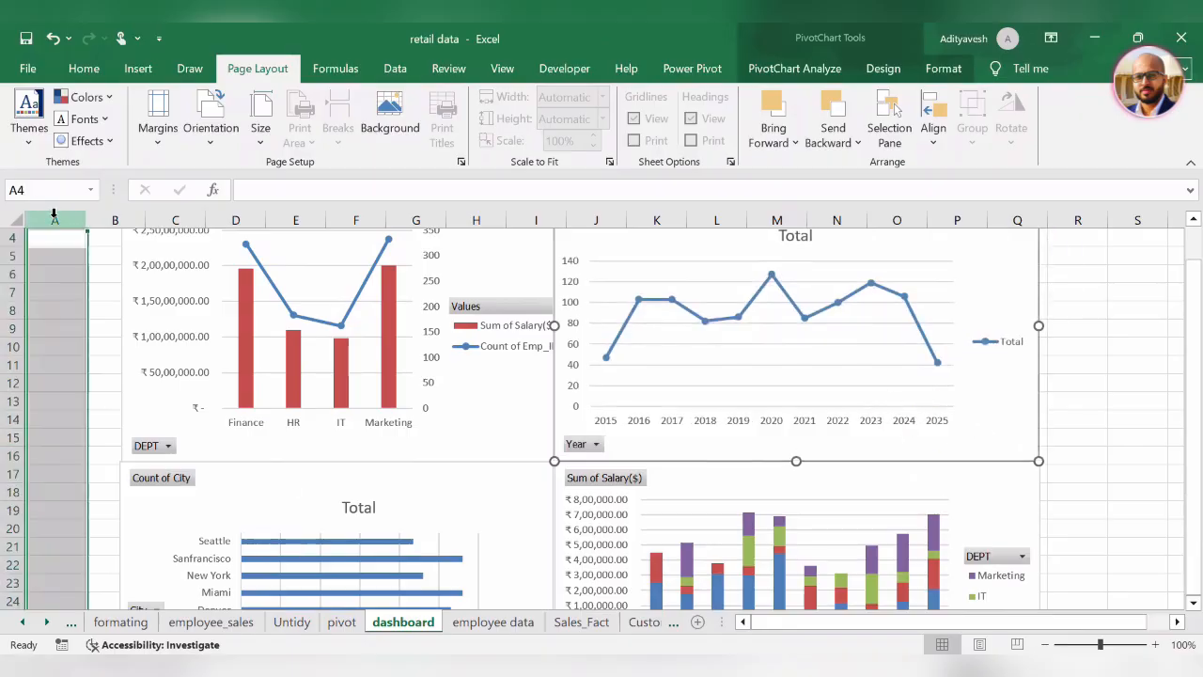
pyautogui.hotkey('ctrl', '-')
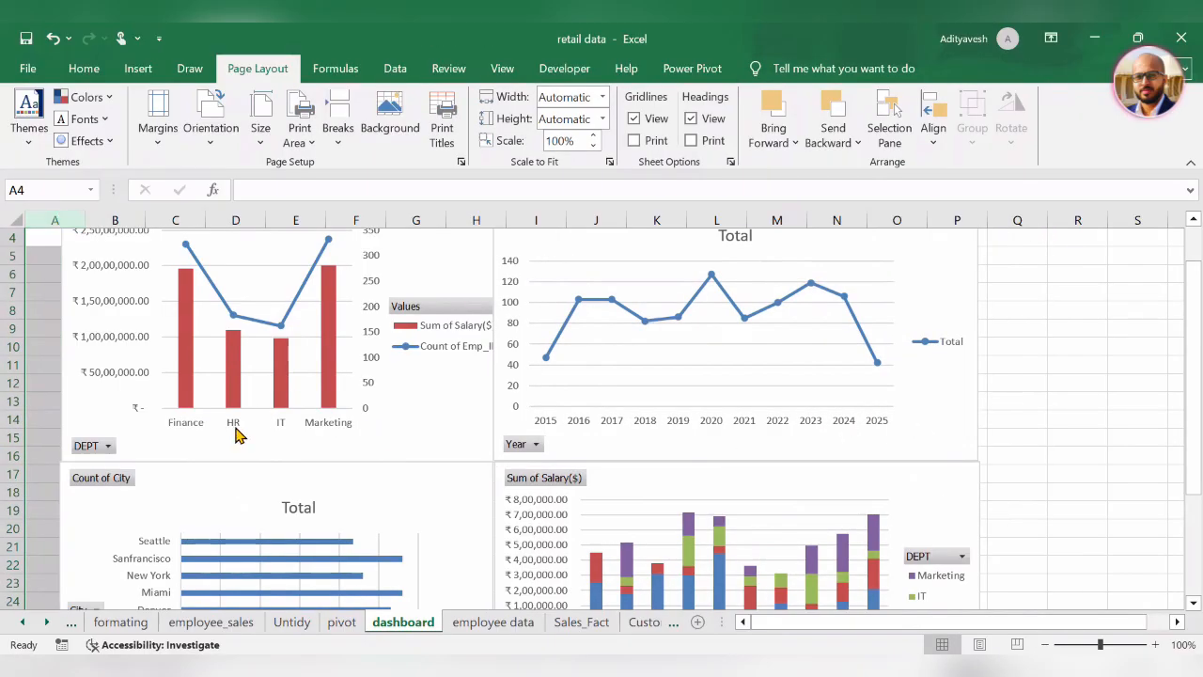
pyautogui.scroll(1, 374, 424)
pyautogui.scroll(-5, 850, 451)
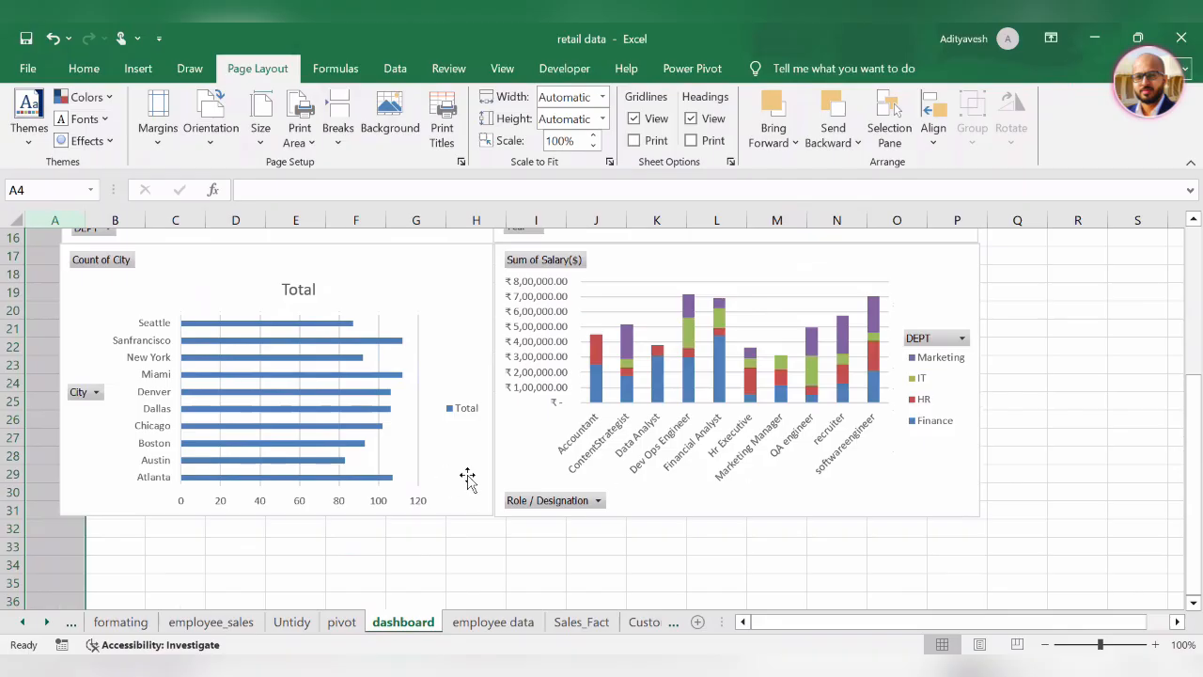
# Narrow the department combo chart from its right edge and set the yearly line chart flush against it
pyautogui.scroll(5, 476, 490)
pyautogui.click(416, 397)
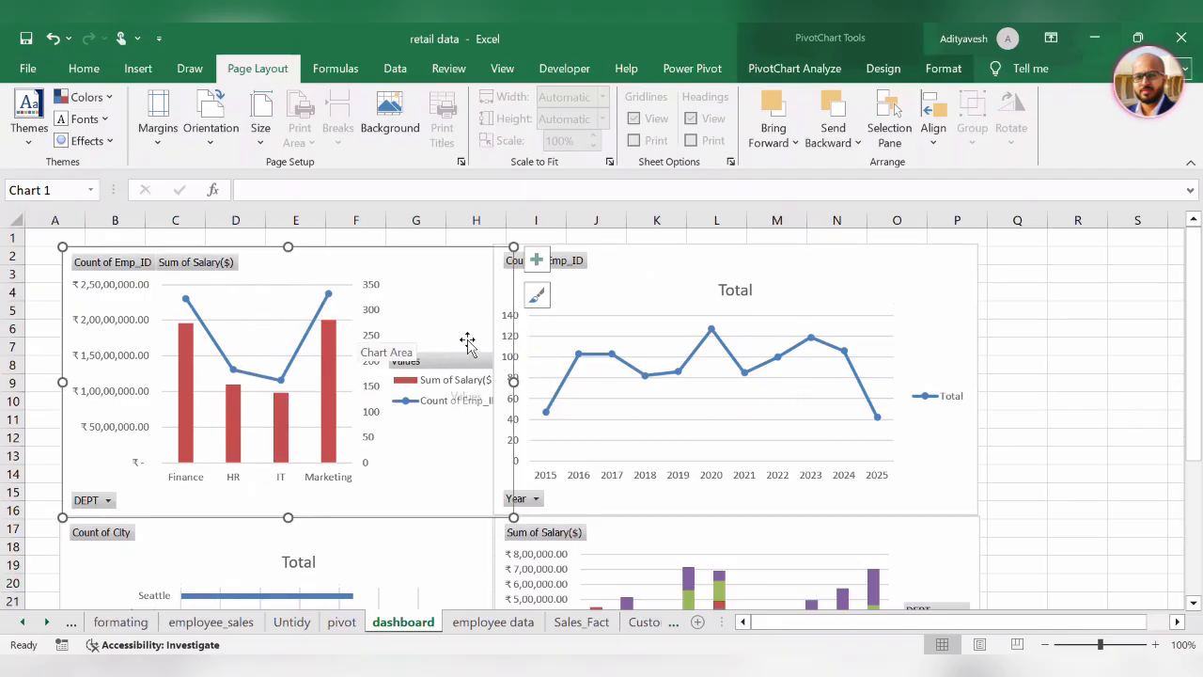
pyautogui.click(621, 285)
pyautogui.moveTo(621, 284); pyautogui.dragTo(641, 288)
pyautogui.moveTo(512, 382); pyautogui.dragTo(498, 382)
pyautogui.click(603, 299)
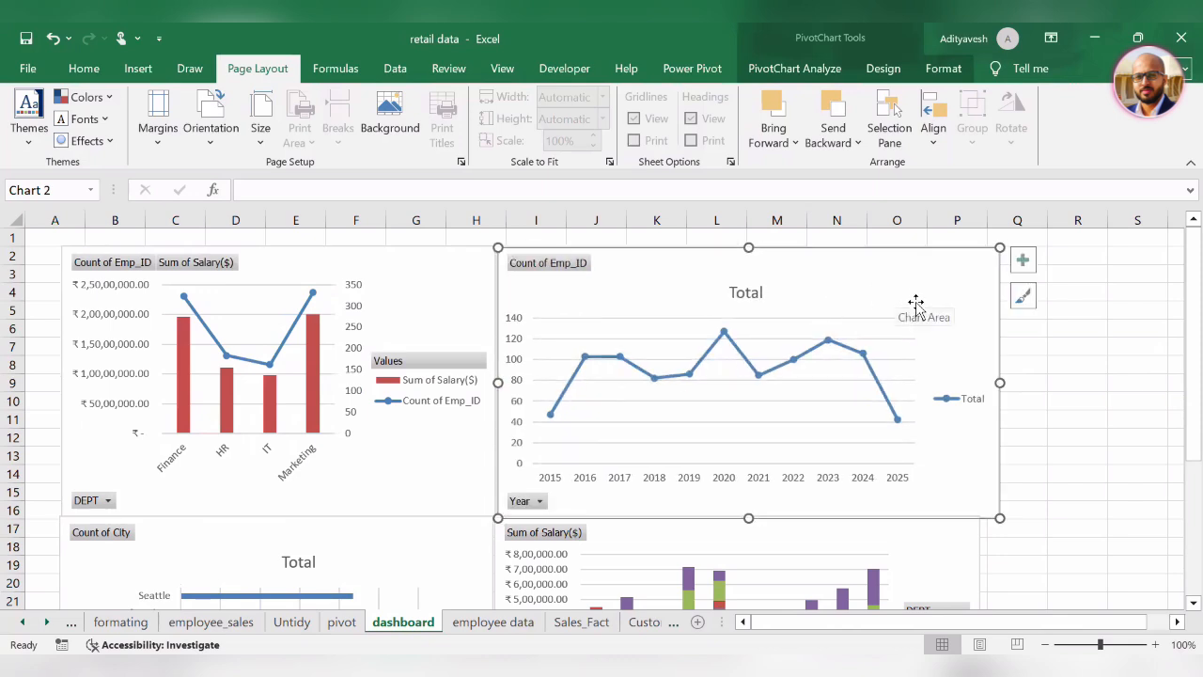
# Narrow the yearly line chart to align with the role salary chart below and apply the solid blue chart style to it
pyautogui.moveTo(998, 380); pyautogui.dragTo(982, 382)
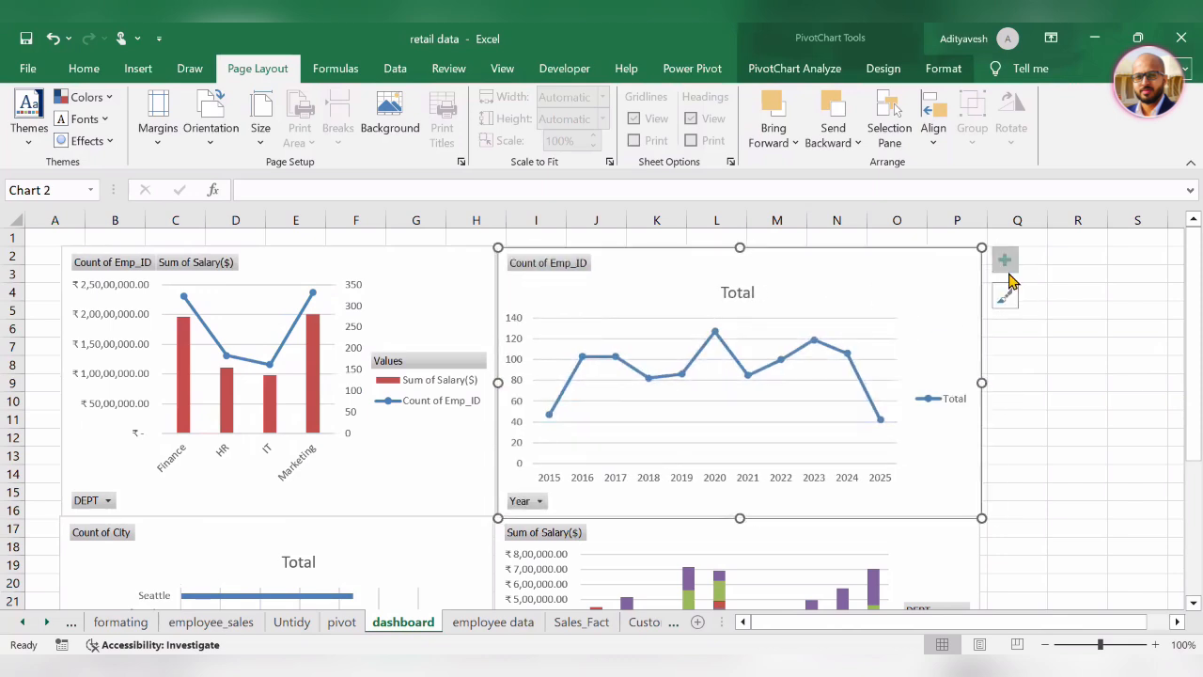
pyautogui.click(835, 71)
pyautogui.click(882, 69)
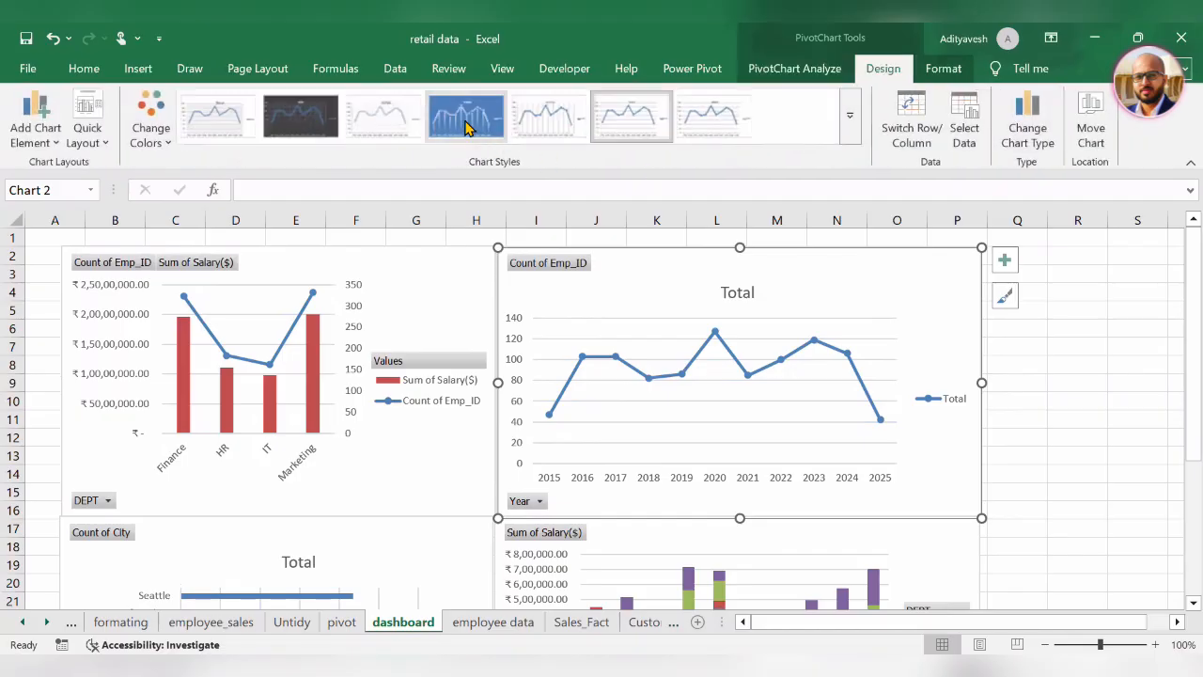
pyautogui.click(482, 125)
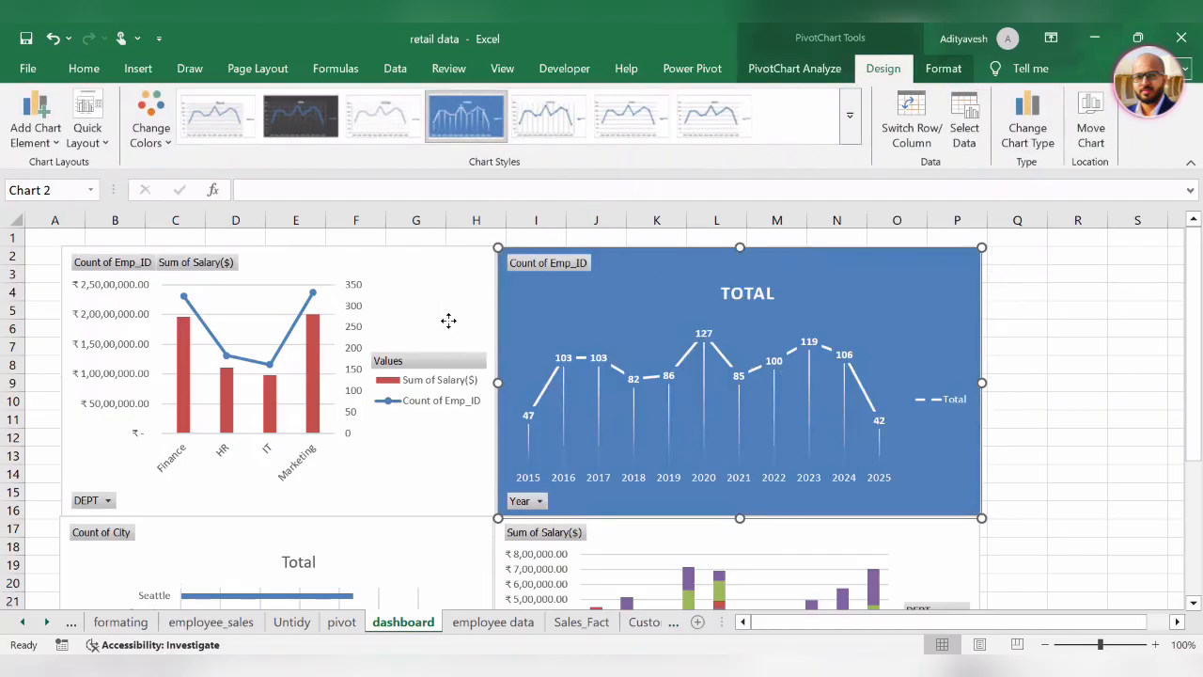
# Apply a style with gradient red columns to the department combo chart and a gray gradient background style to the city bar chart
pyautogui.click(448, 320)
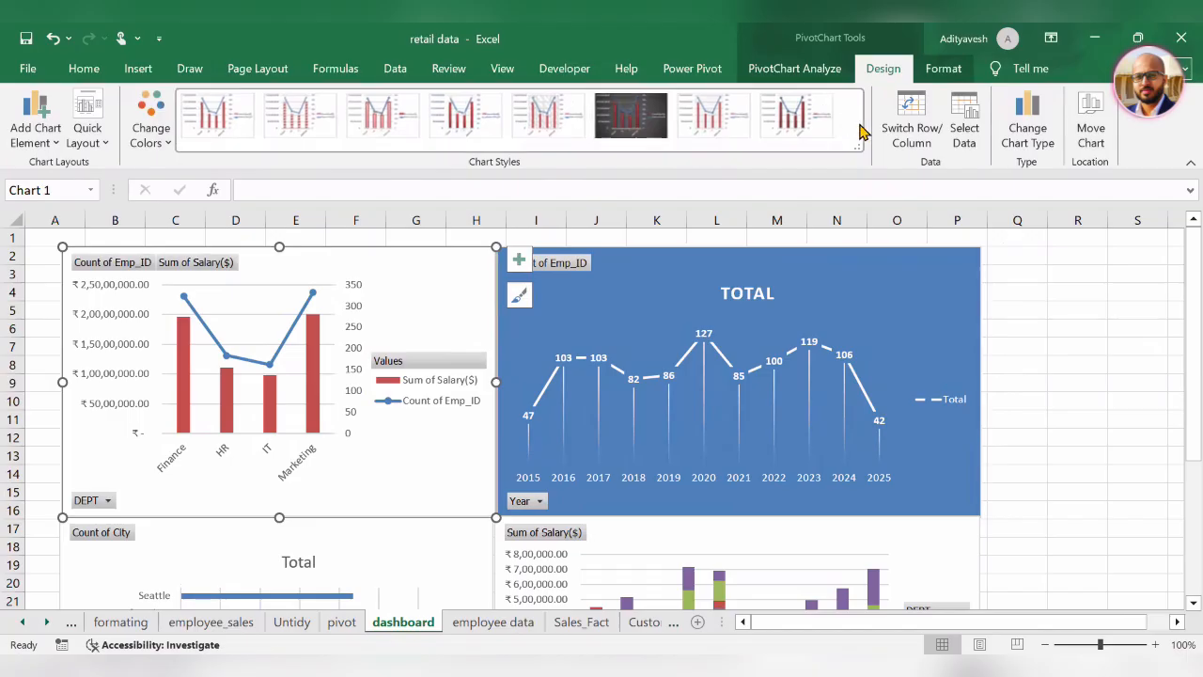
pyautogui.click(465, 125)
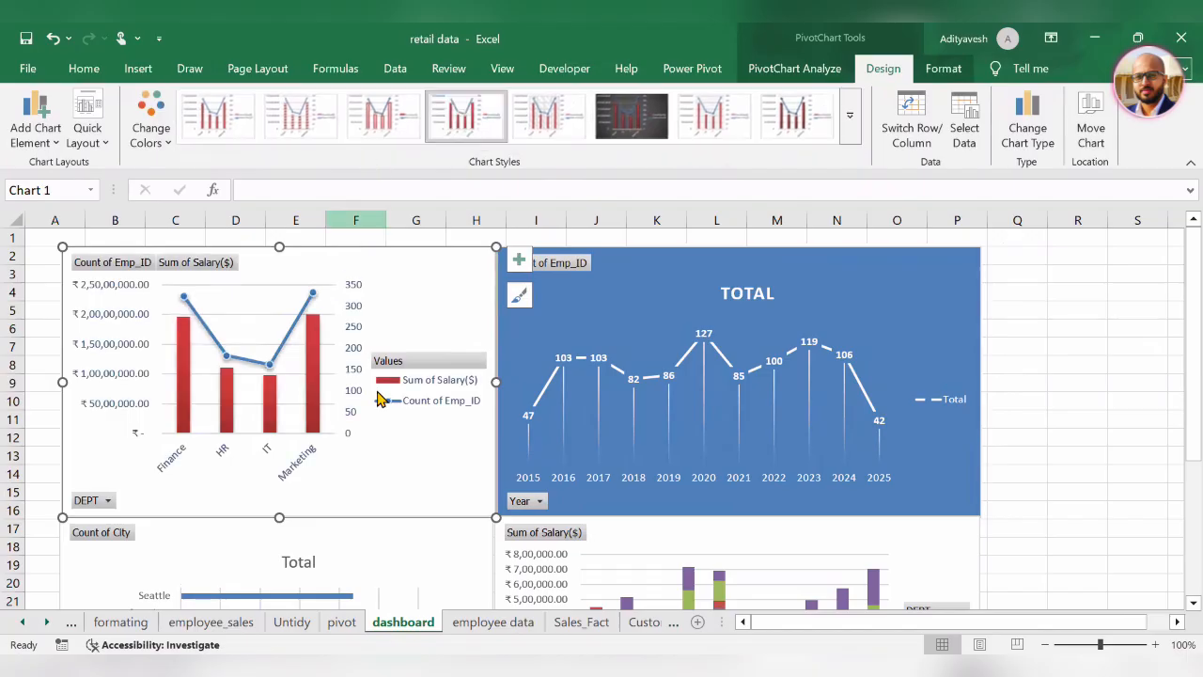
pyautogui.scroll(-4, 405, 423)
pyautogui.click(457, 398)
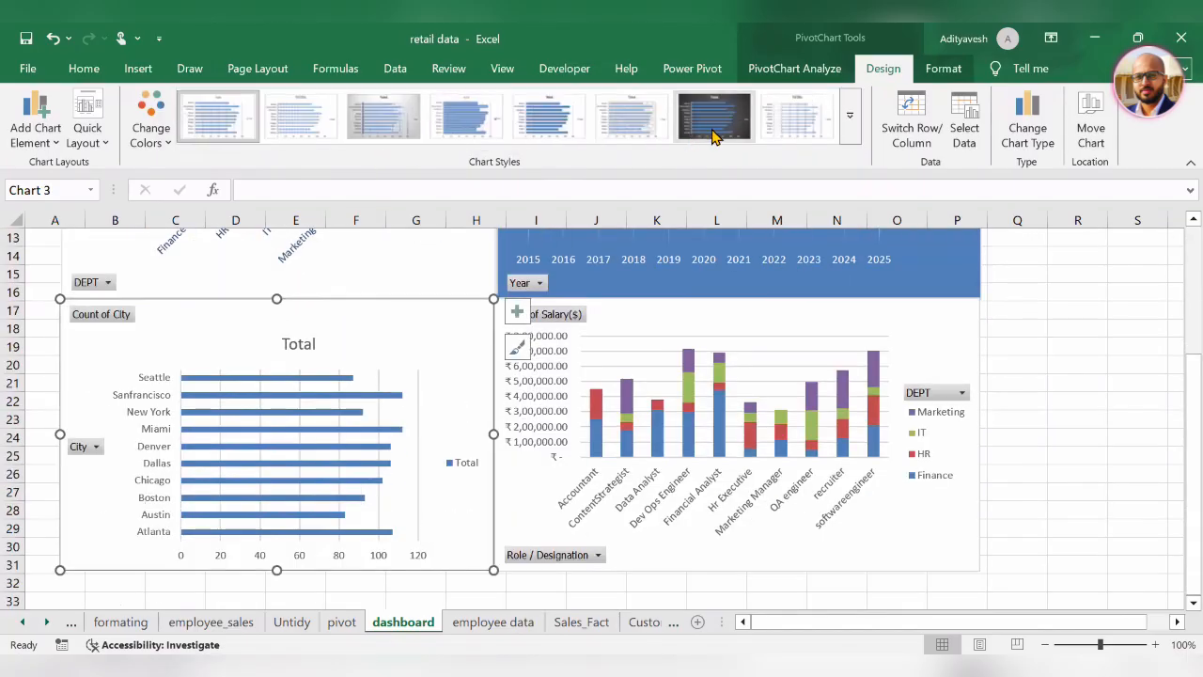
pyautogui.click(381, 119)
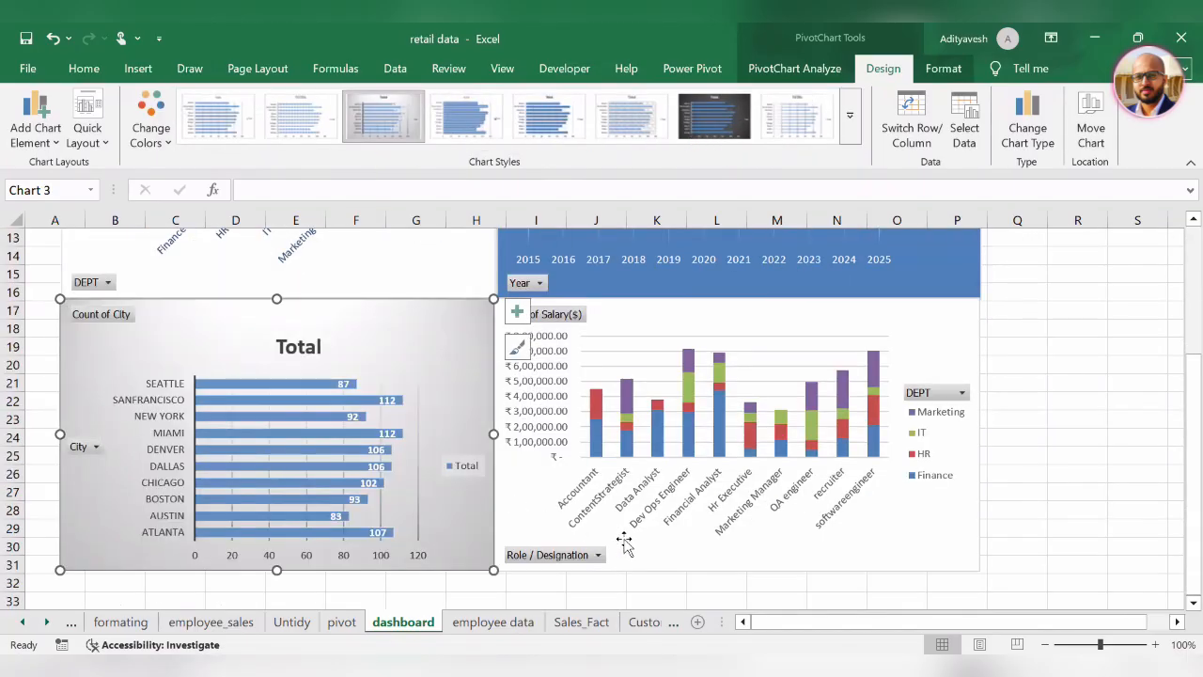
# Apply the gray gradient background style with data labels to the role salary column chart
pyautogui.click(837, 559)
pyautogui.click(467, 113)
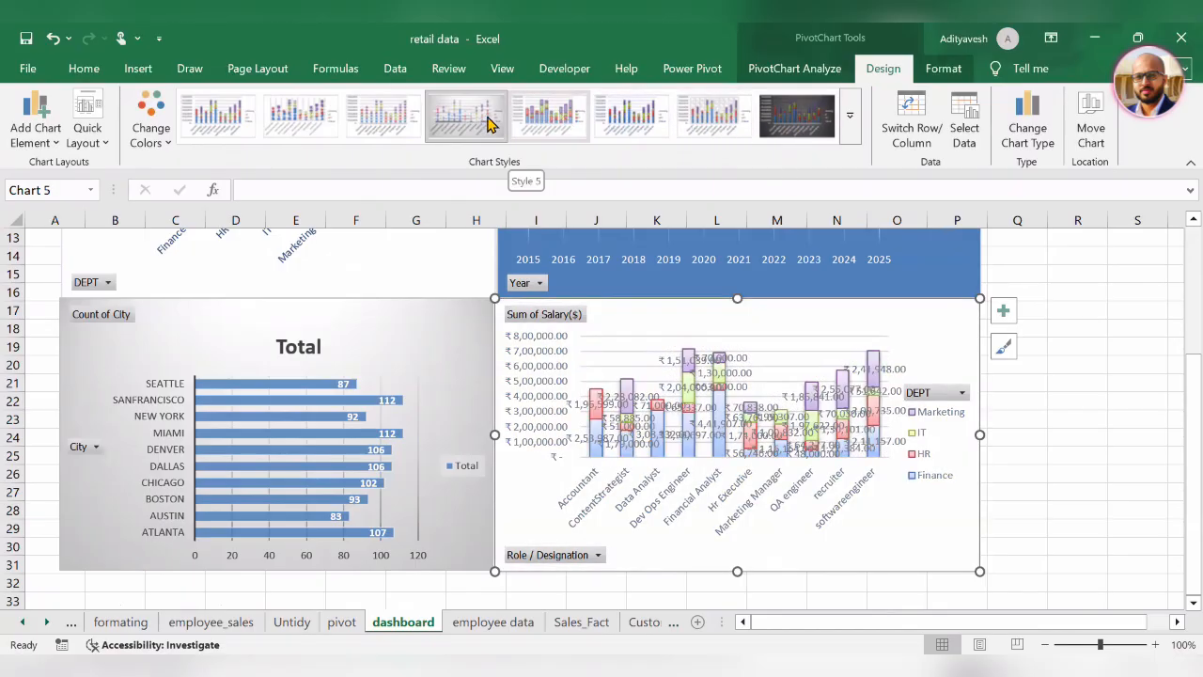
pyautogui.click(850, 115)
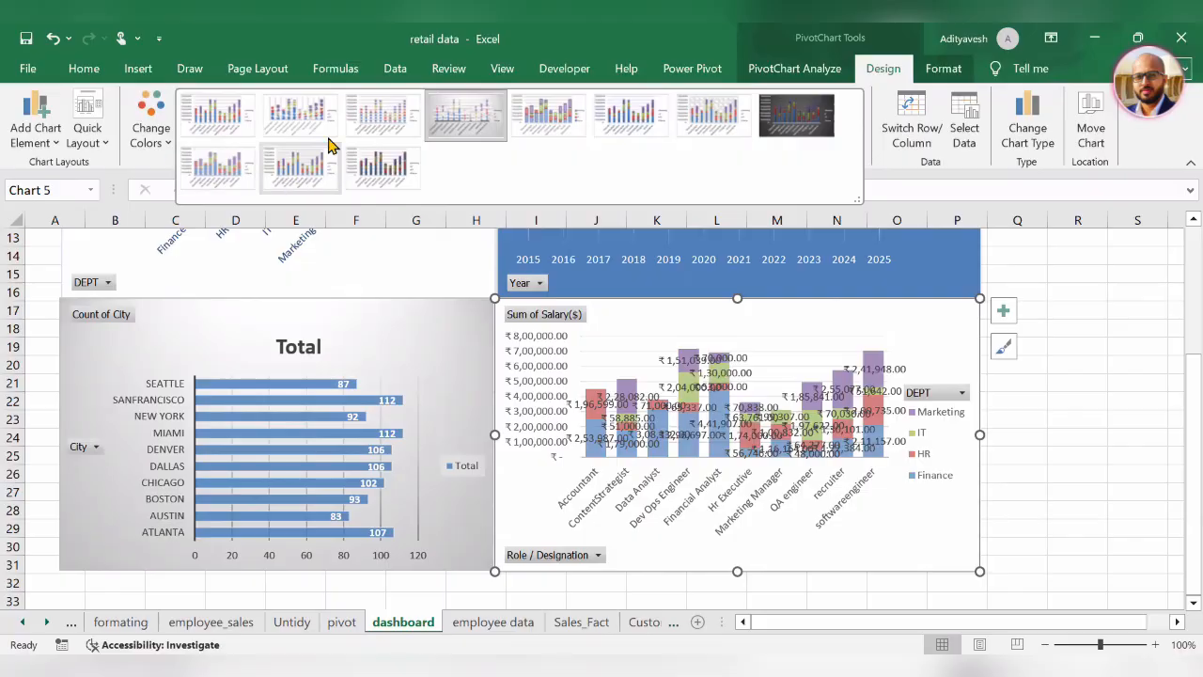
pyautogui.click(466, 121)
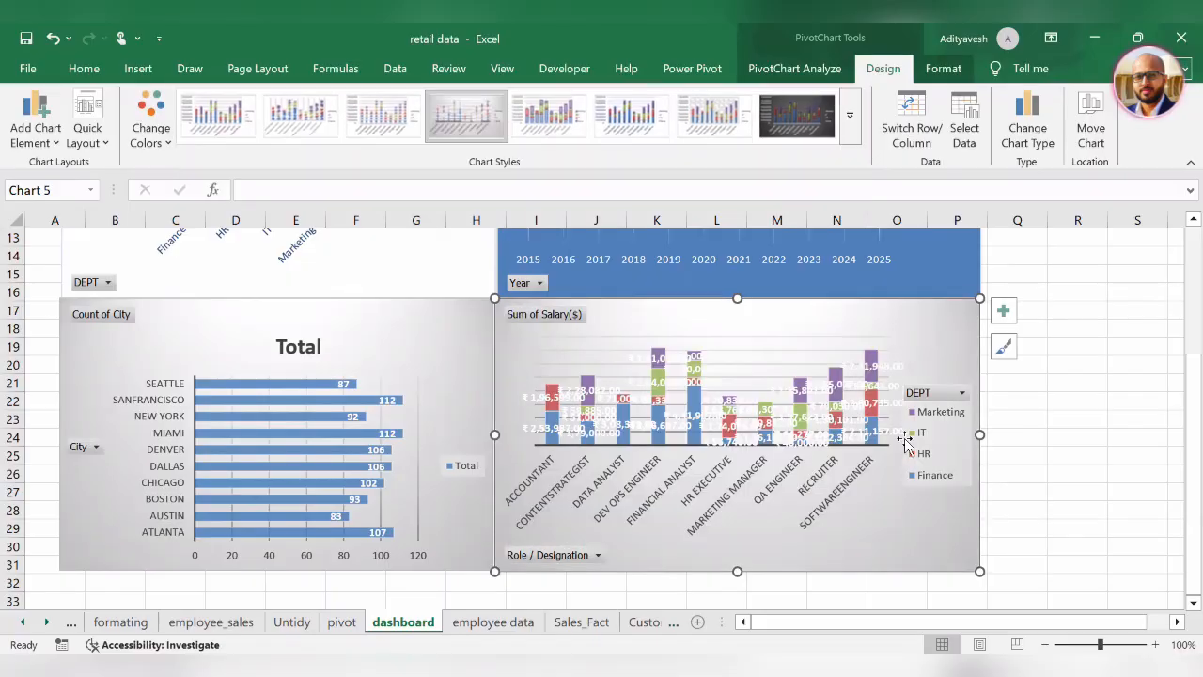
# Try a chart style with patterned columns on the department combo chart
pyautogui.scroll(4, 731, 396)
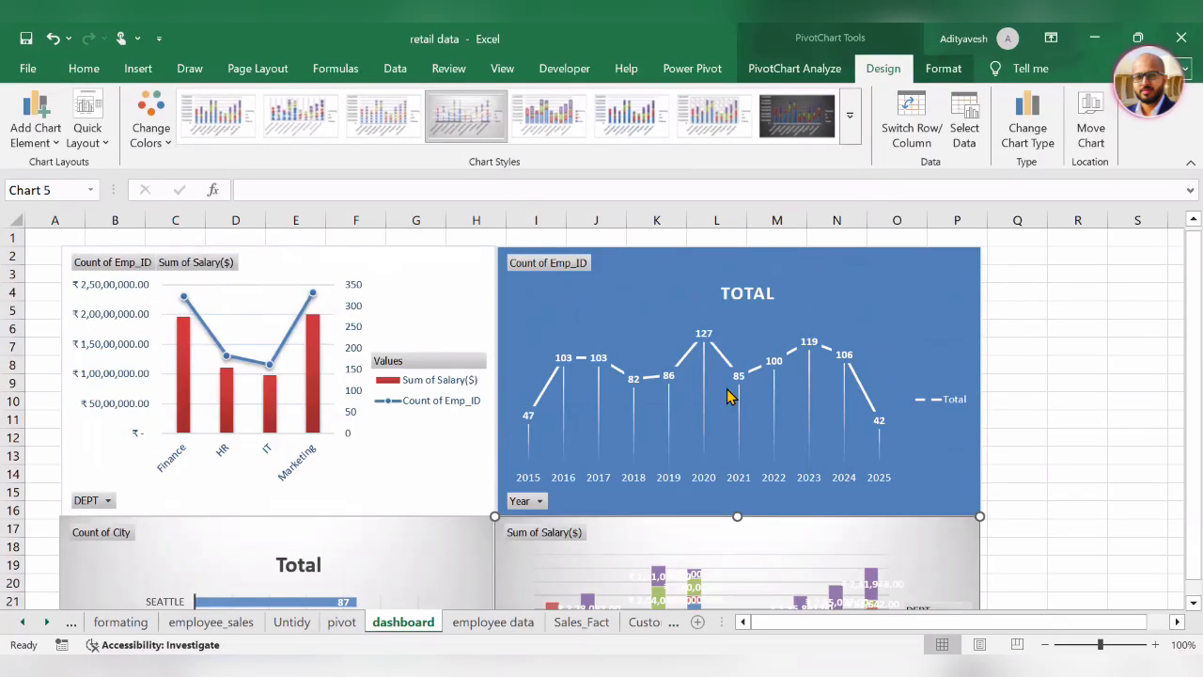
pyautogui.click(427, 296)
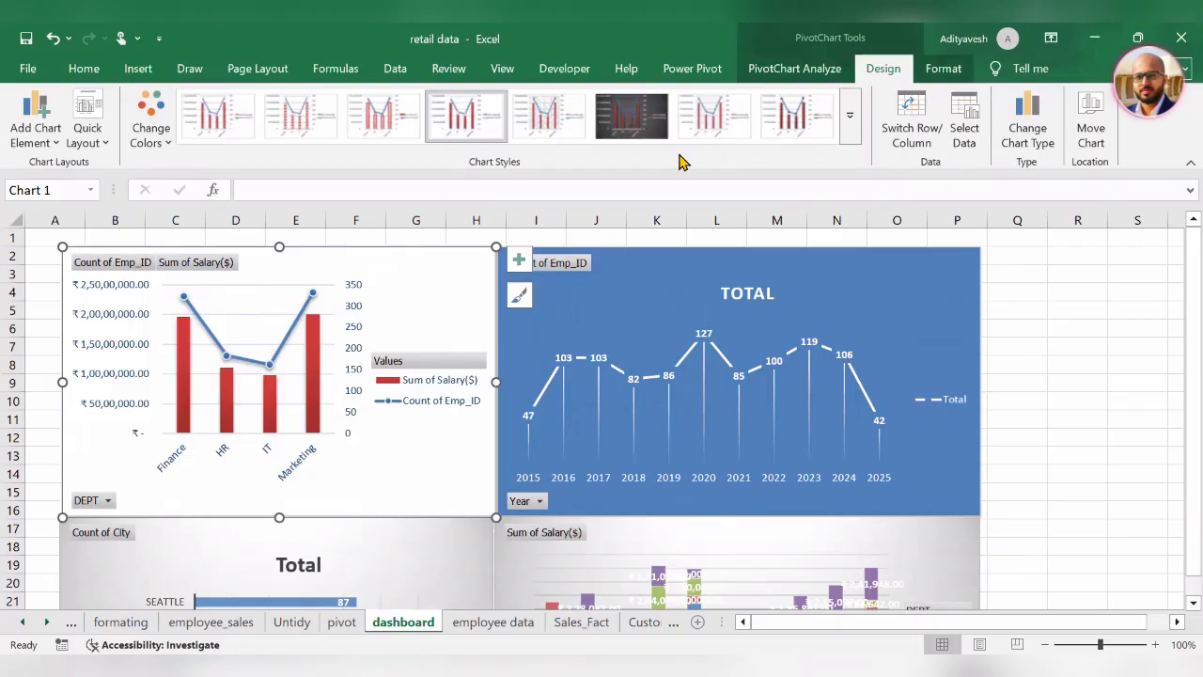
pyautogui.click(850, 134)
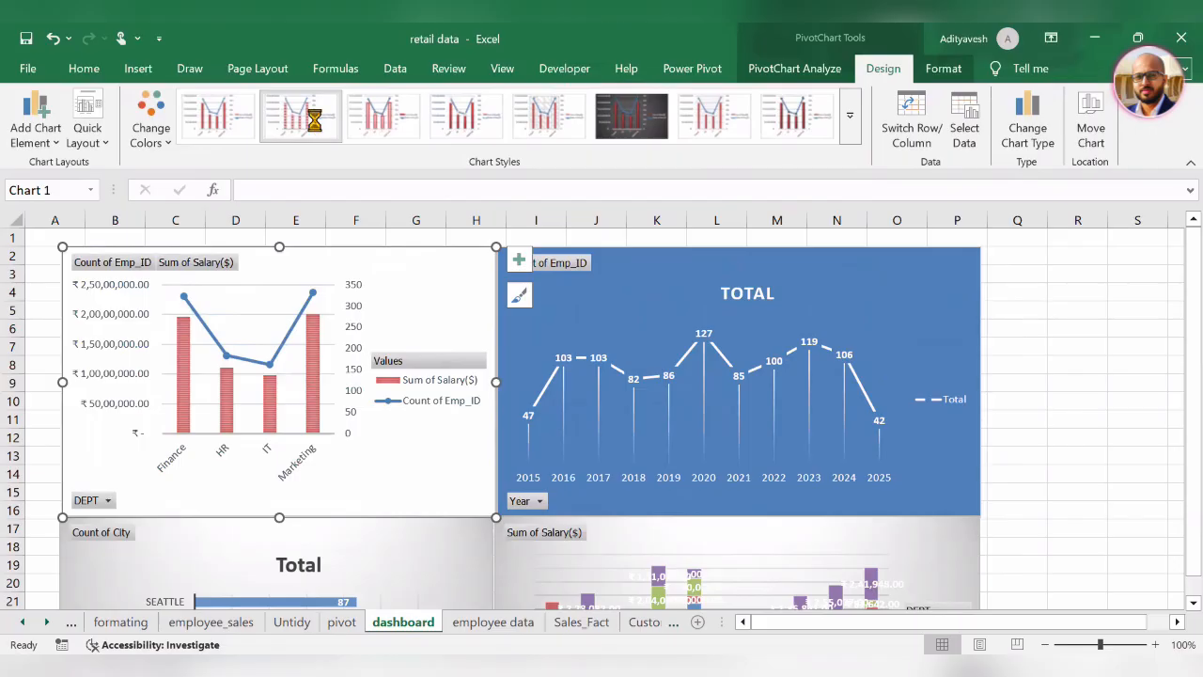
# Change the yearly line chart to the white style with vertical gridlines, diamond markers and an uppercase title
pyautogui.click(827, 272)
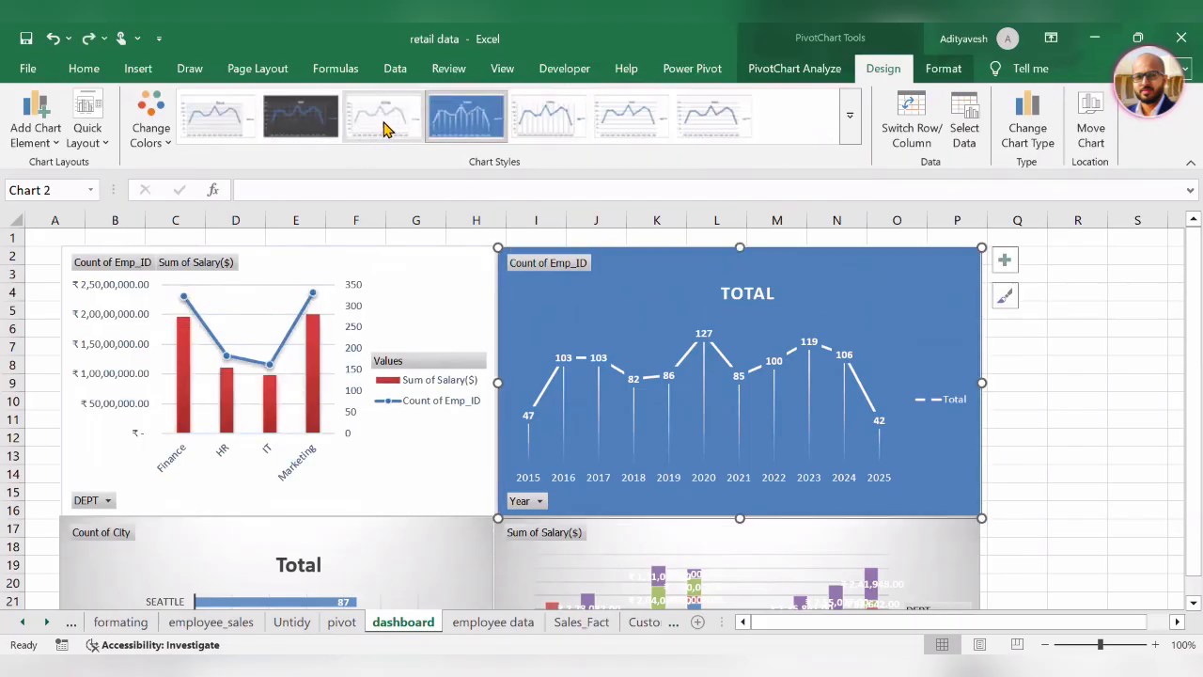
pyautogui.click(222, 120)
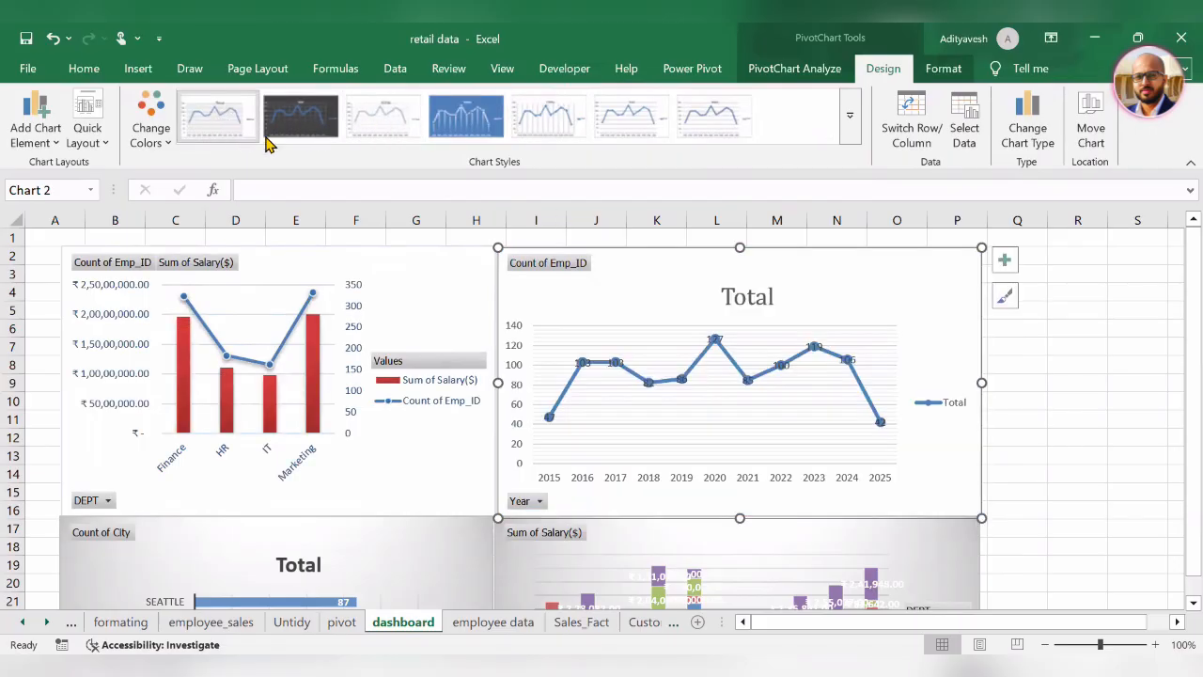
pyautogui.click(564, 122)
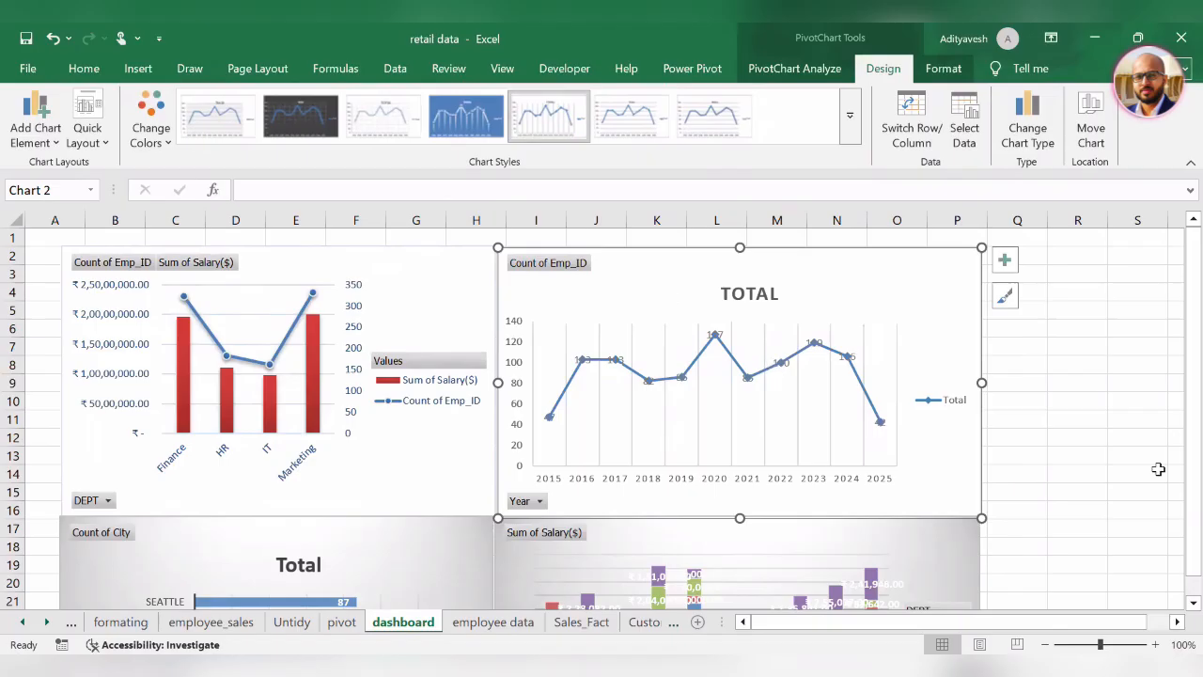
# Review the restyled charts across the dashboard and browse the style options for the yearly line chart
pyautogui.click(1160, 473)
pyautogui.scroll(-1, 1105, 506)
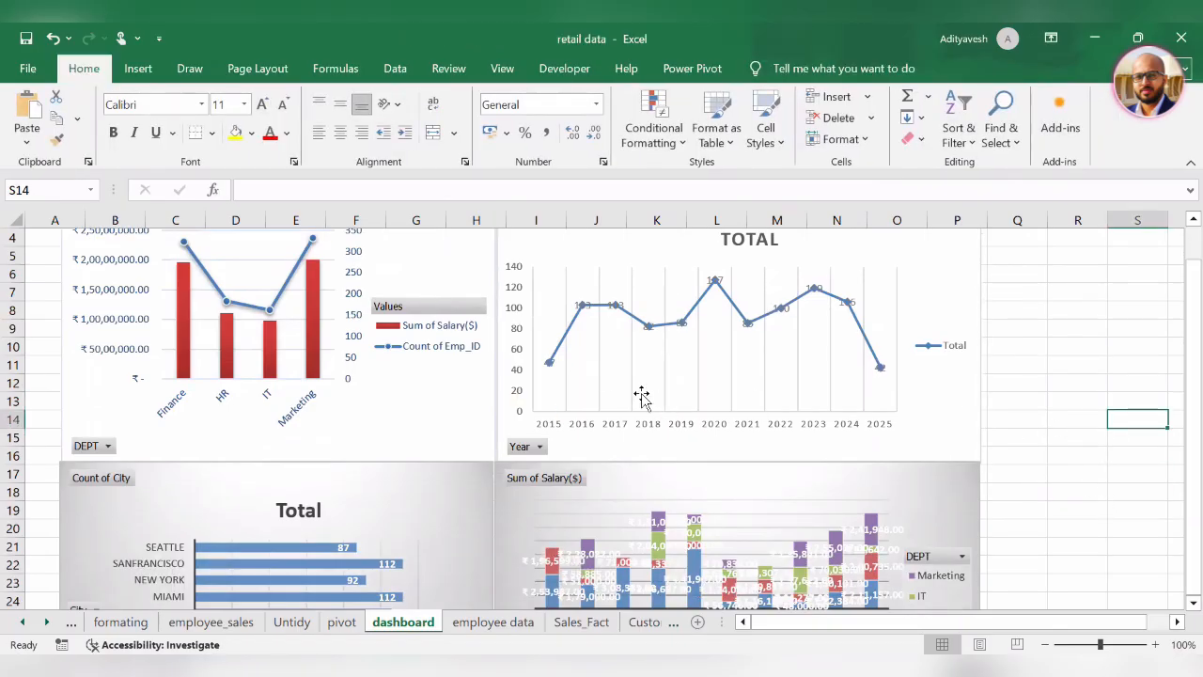
pyautogui.scroll(-1, 643, 395)
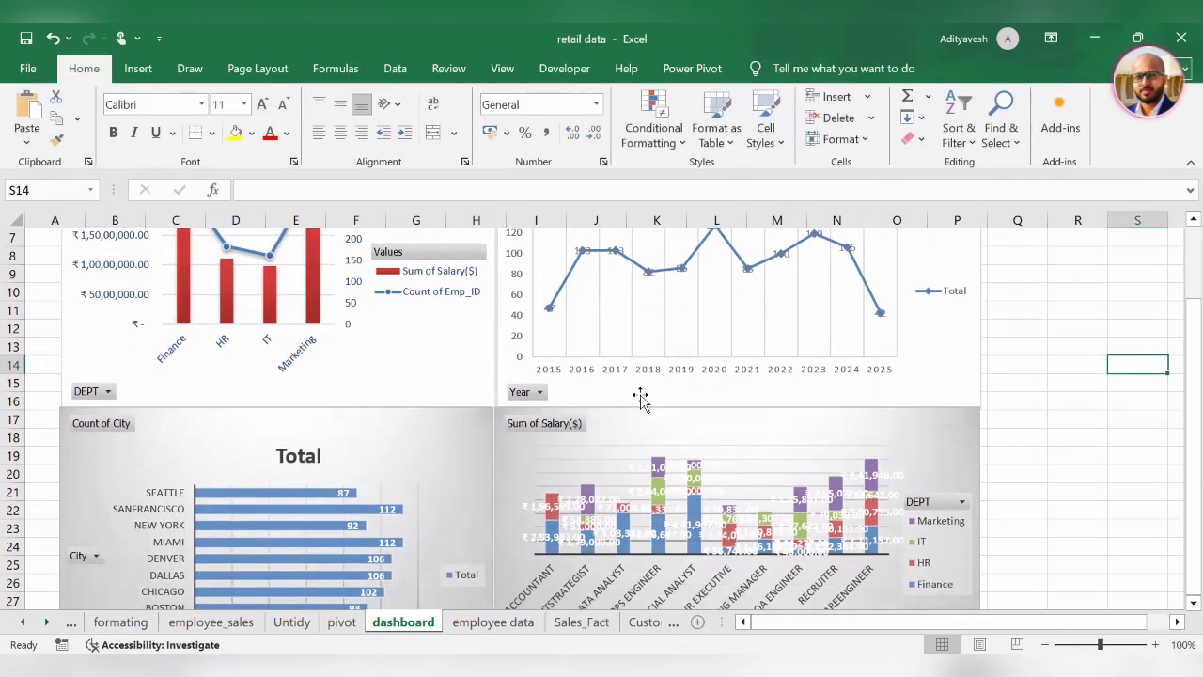
pyautogui.click(818, 406)
pyautogui.scroll(2, 915, 322)
pyautogui.click(973, 296)
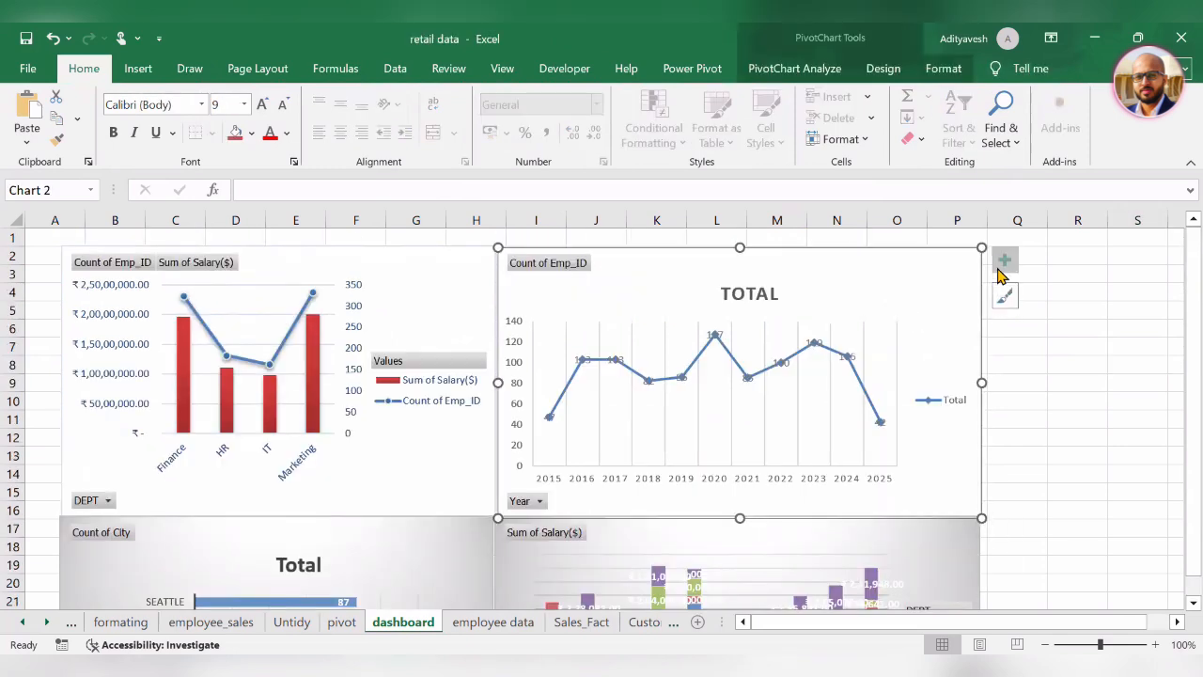
pyautogui.click(1005, 296)
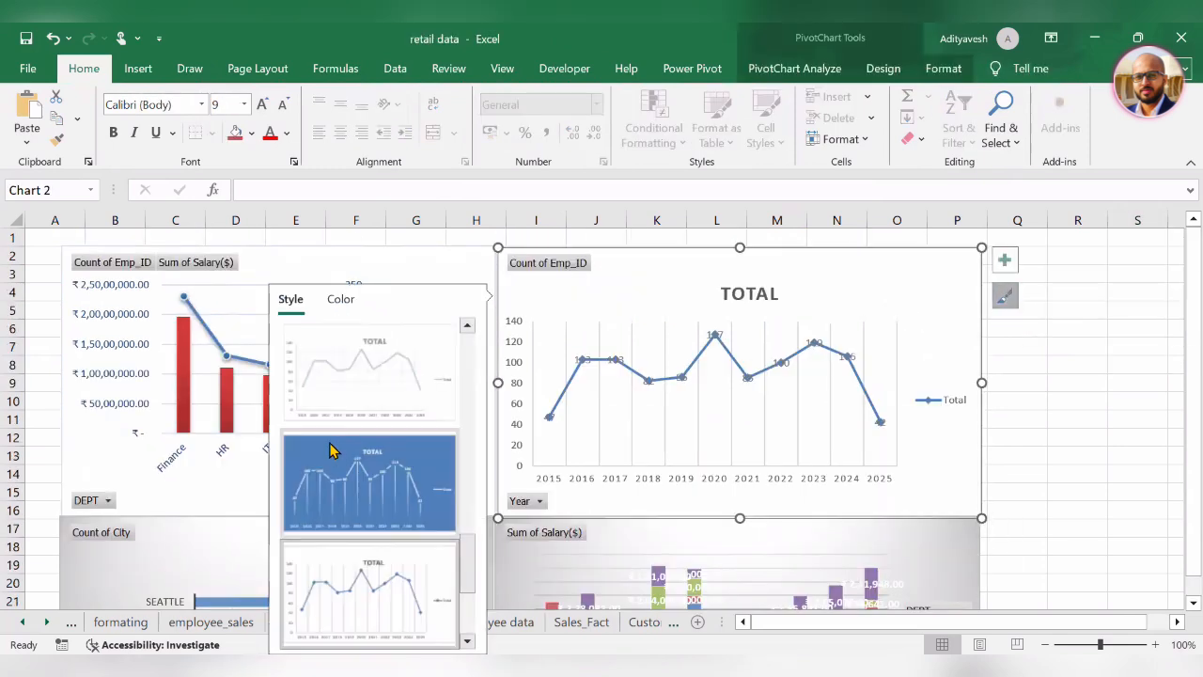
pyautogui.scroll(-2, 423, 417)
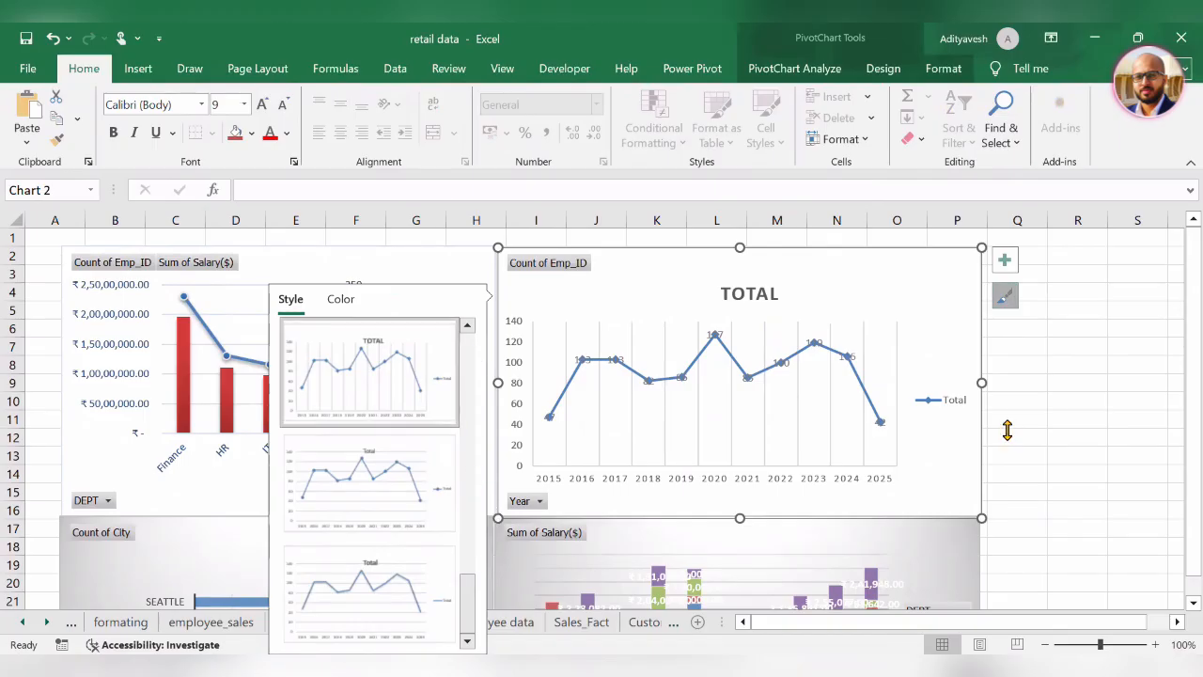
# Remove the chart title and legend from the yearly line chart and switch its gridlines to horizontal, keeping the data labels
pyautogui.click(1003, 263)
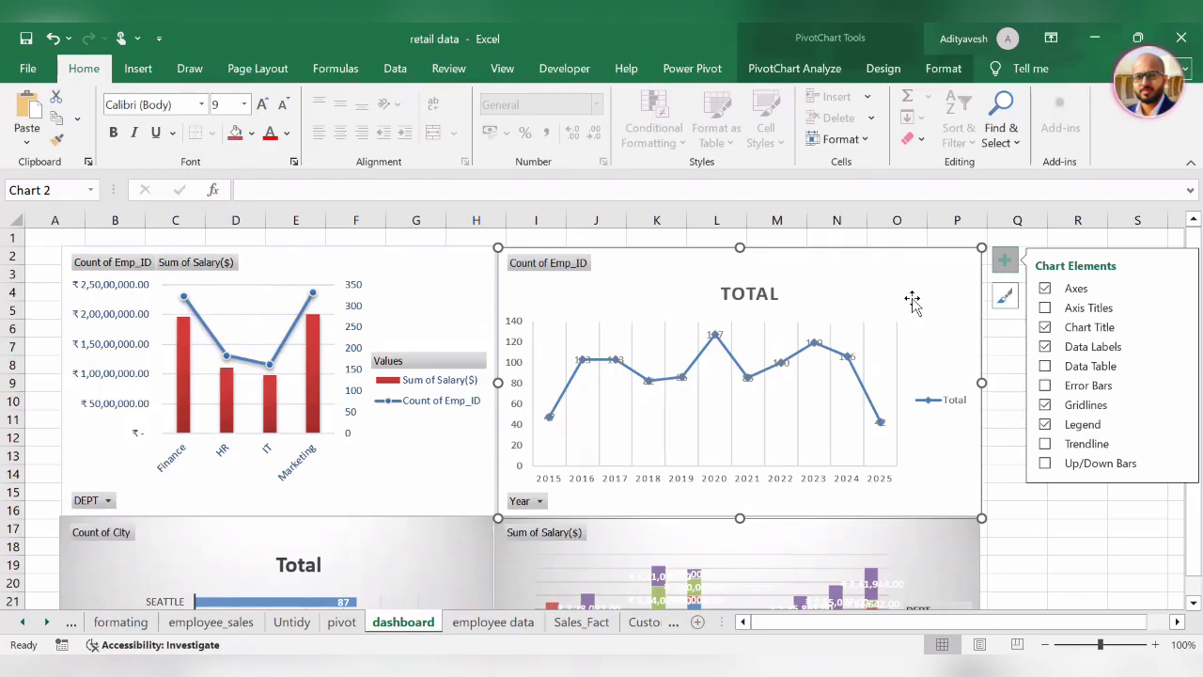
pyautogui.click(1045, 329)
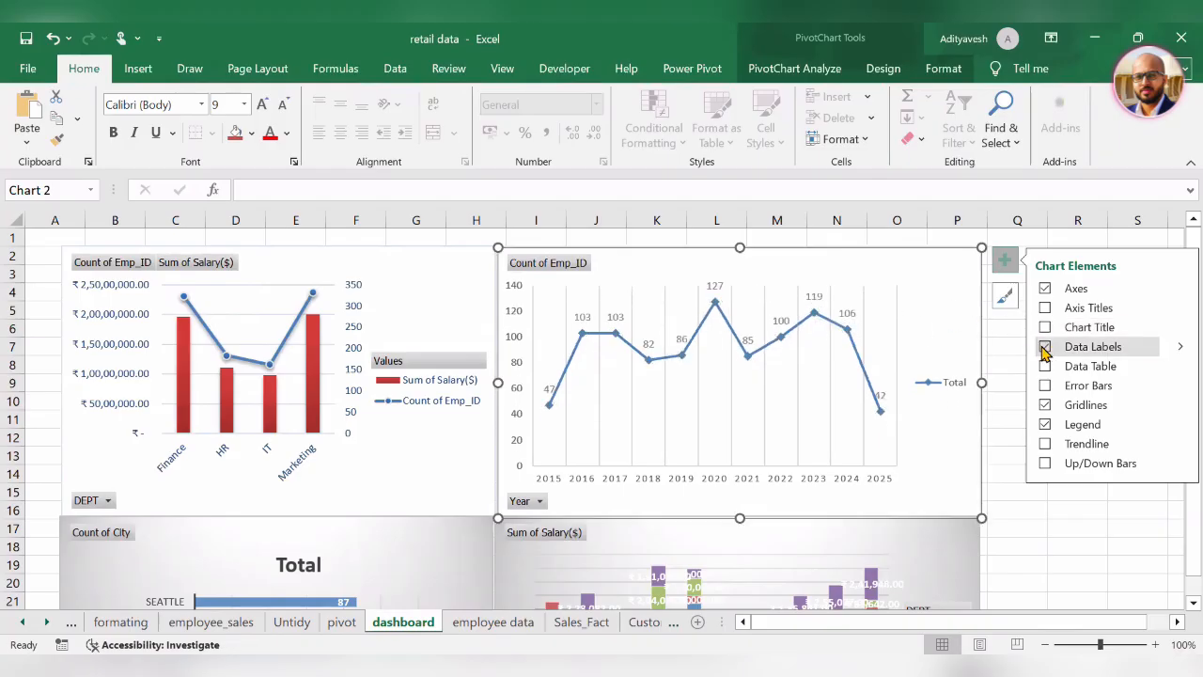
pyautogui.click(1044, 349)
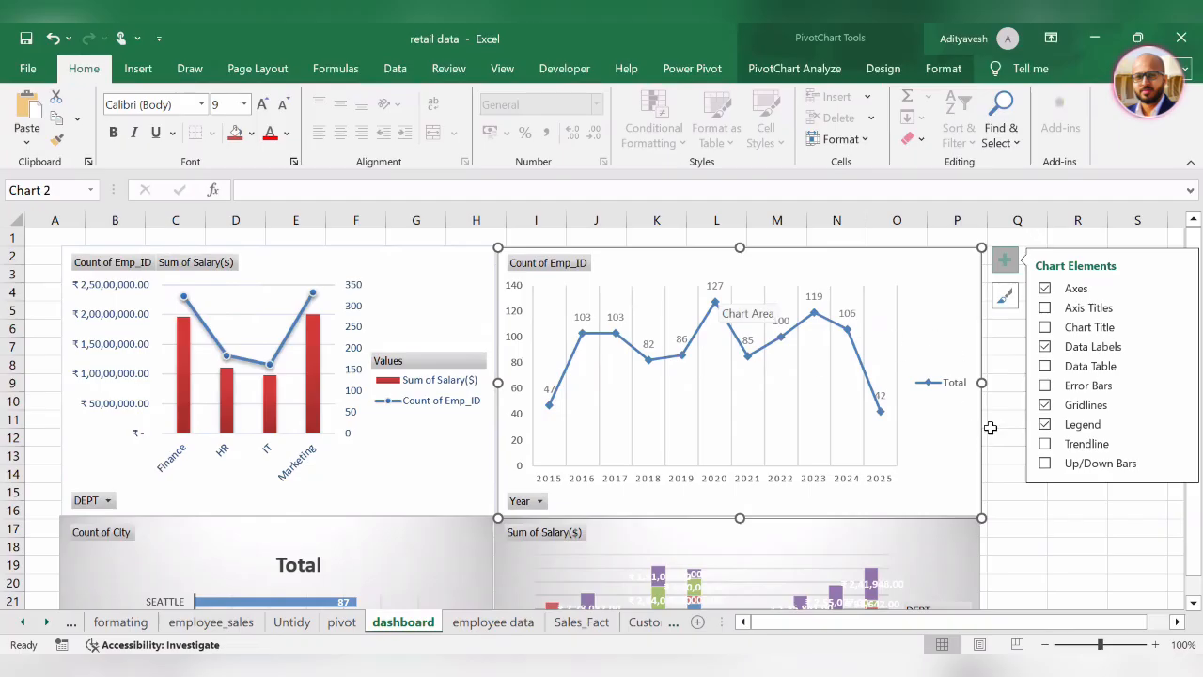
pyautogui.click(1045, 407)
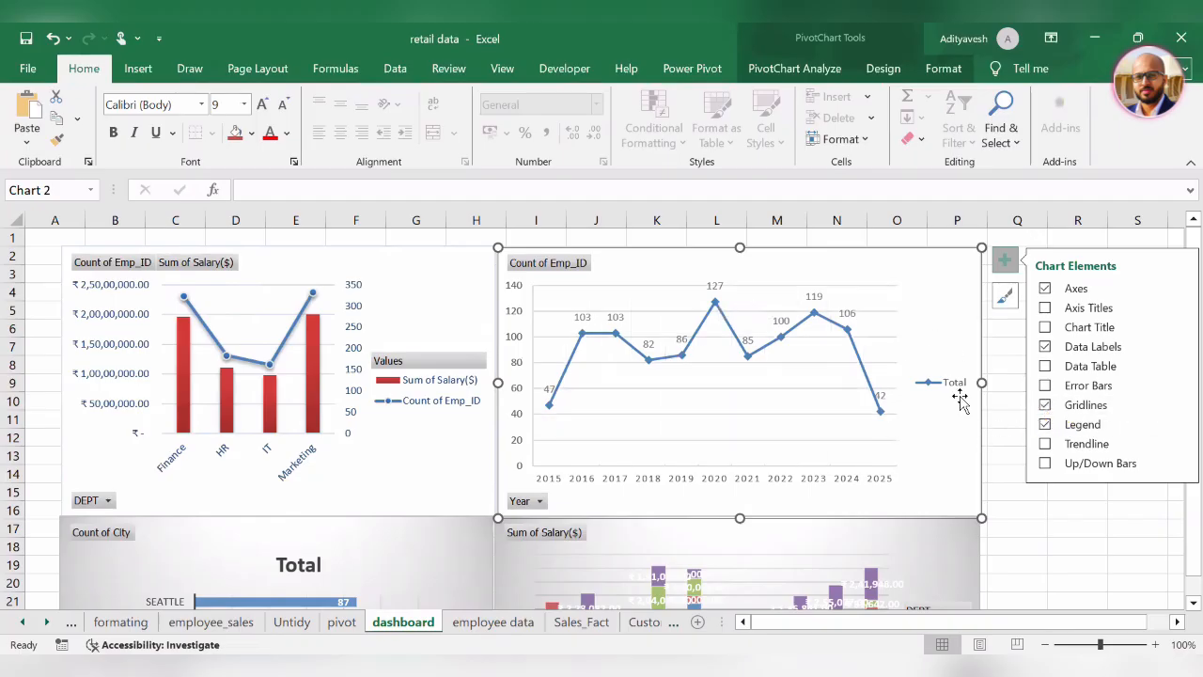
pyautogui.click(1046, 424)
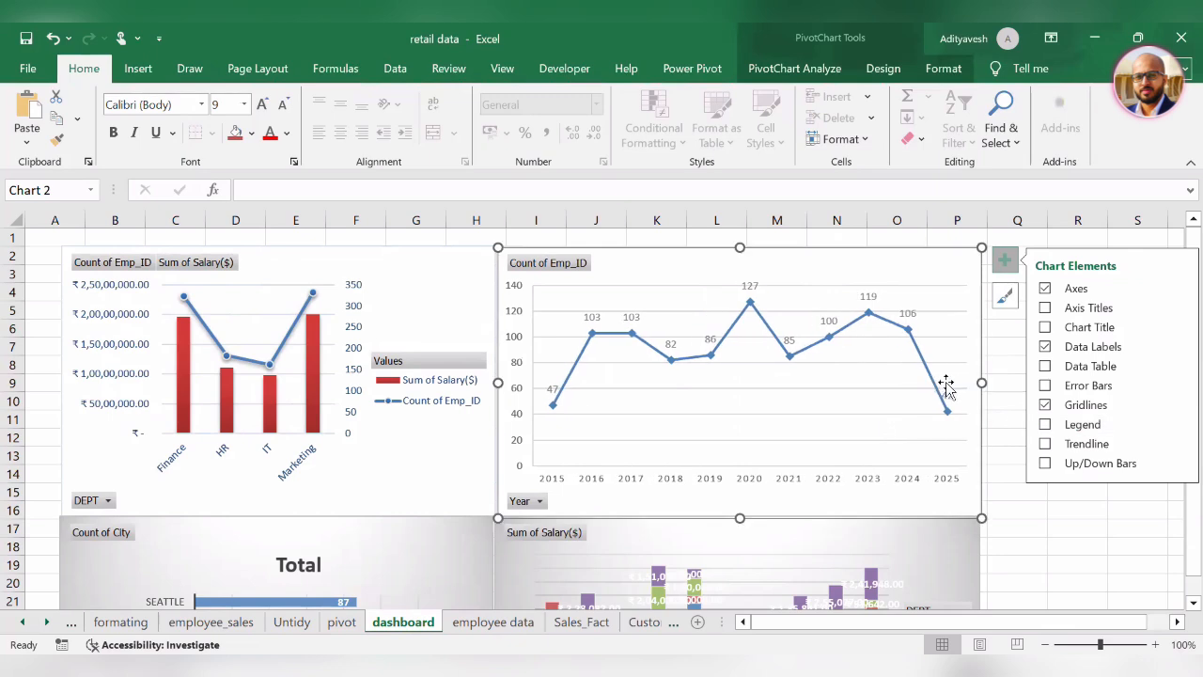
# Try hiding the axes of the yearly line chart
pyautogui.click(1044, 290)
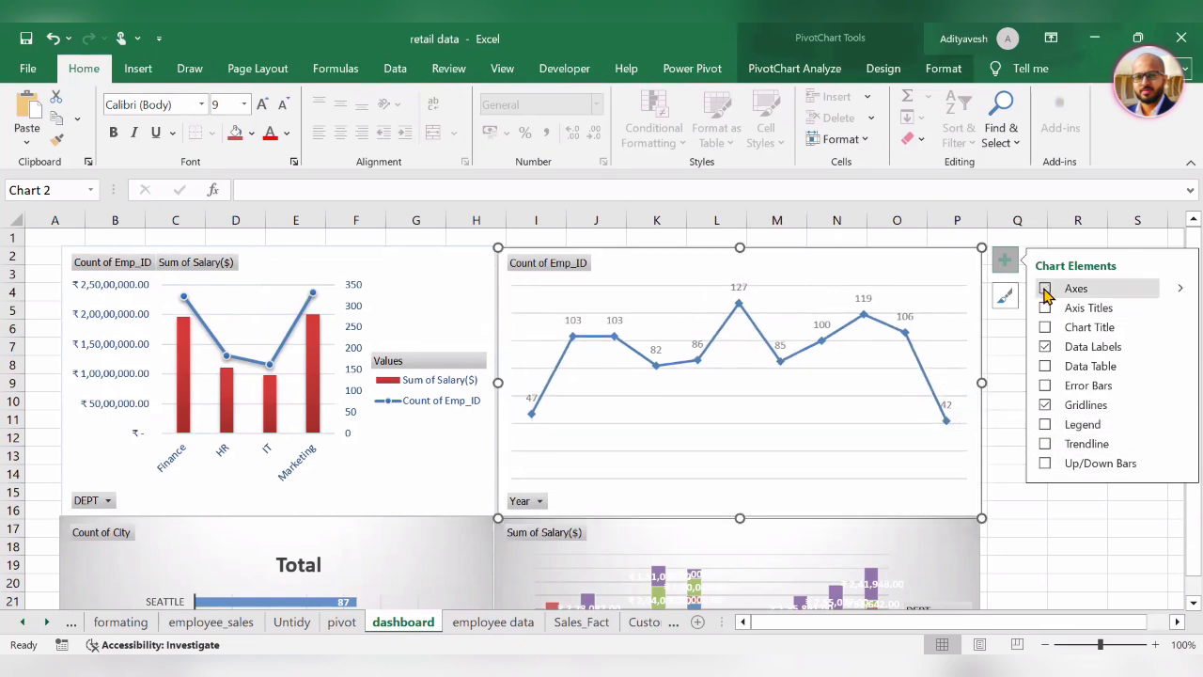
pyautogui.click(1045, 290)
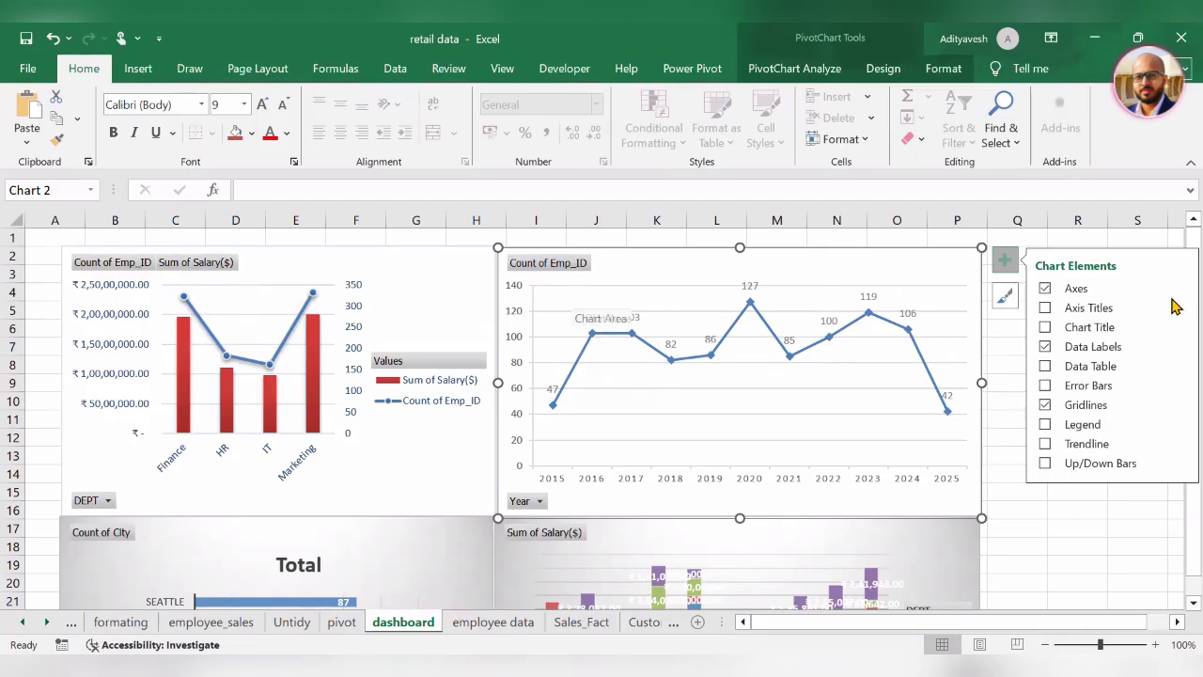
pyautogui.click(1019, 386)
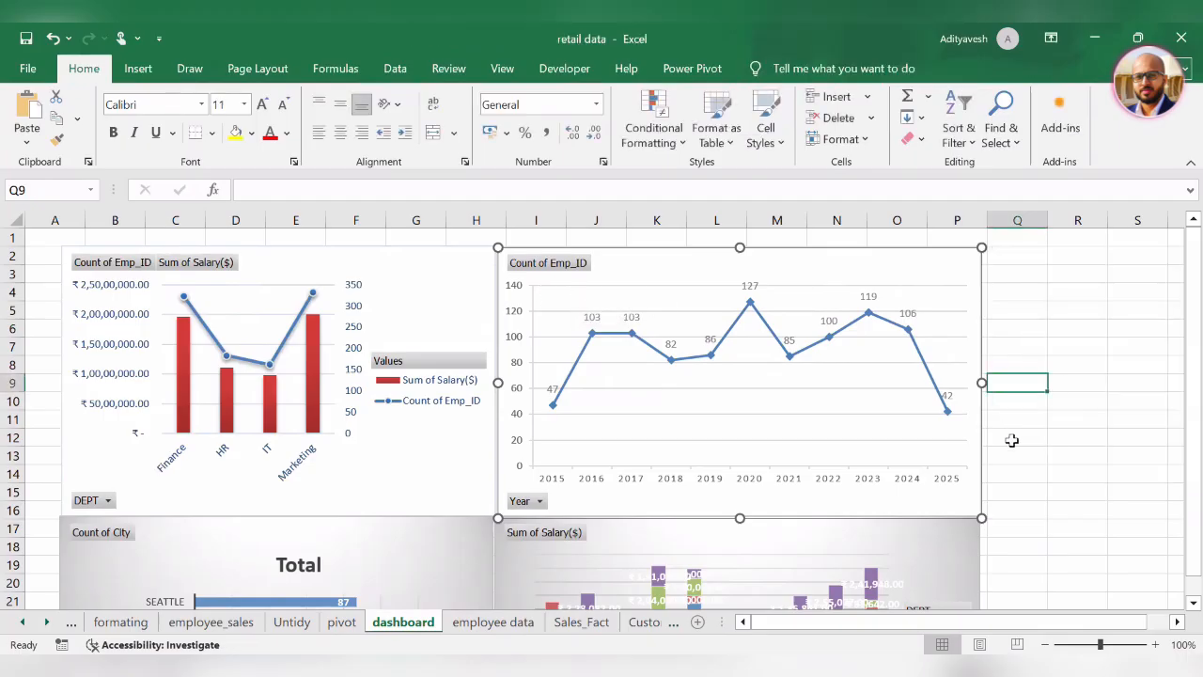
# Hide all field buttons on the yearly line chart
pyautogui.rightClick(560, 268)
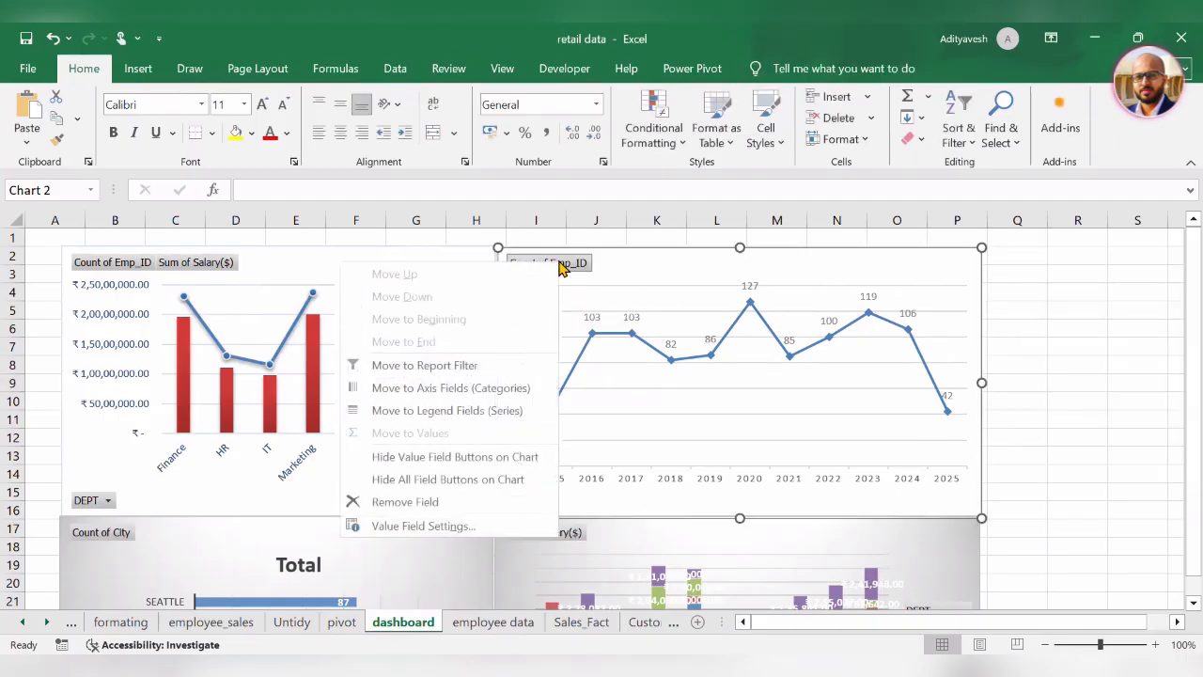
pyautogui.click(479, 481)
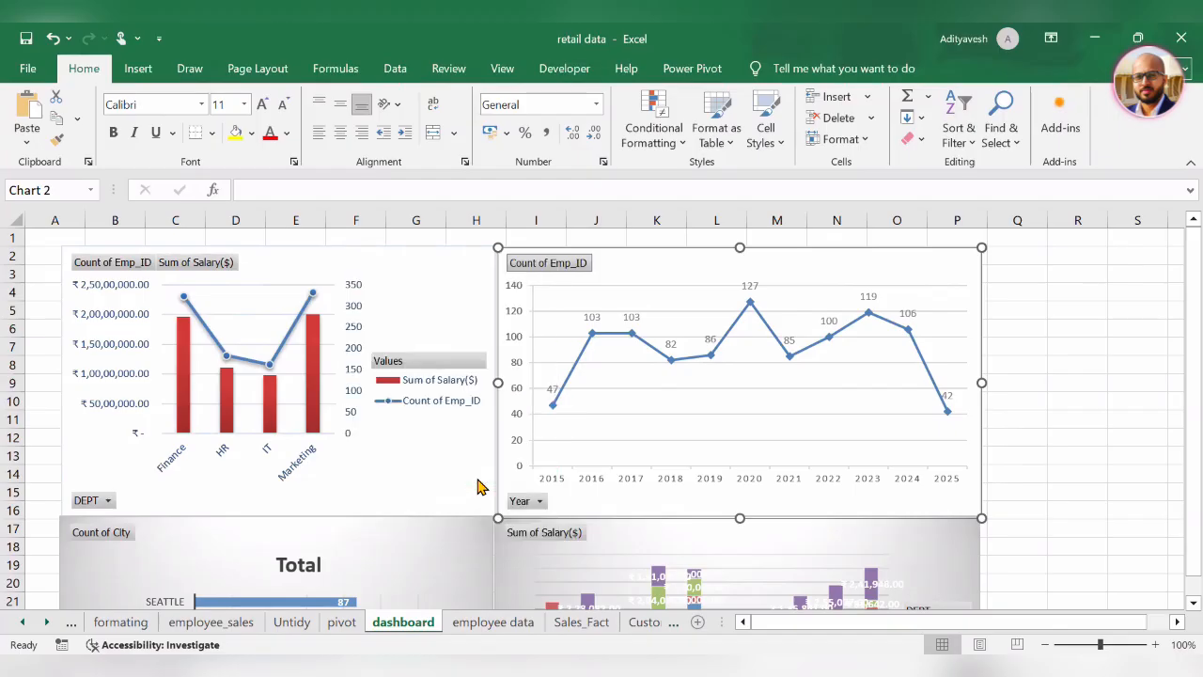
pyautogui.click(1049, 406)
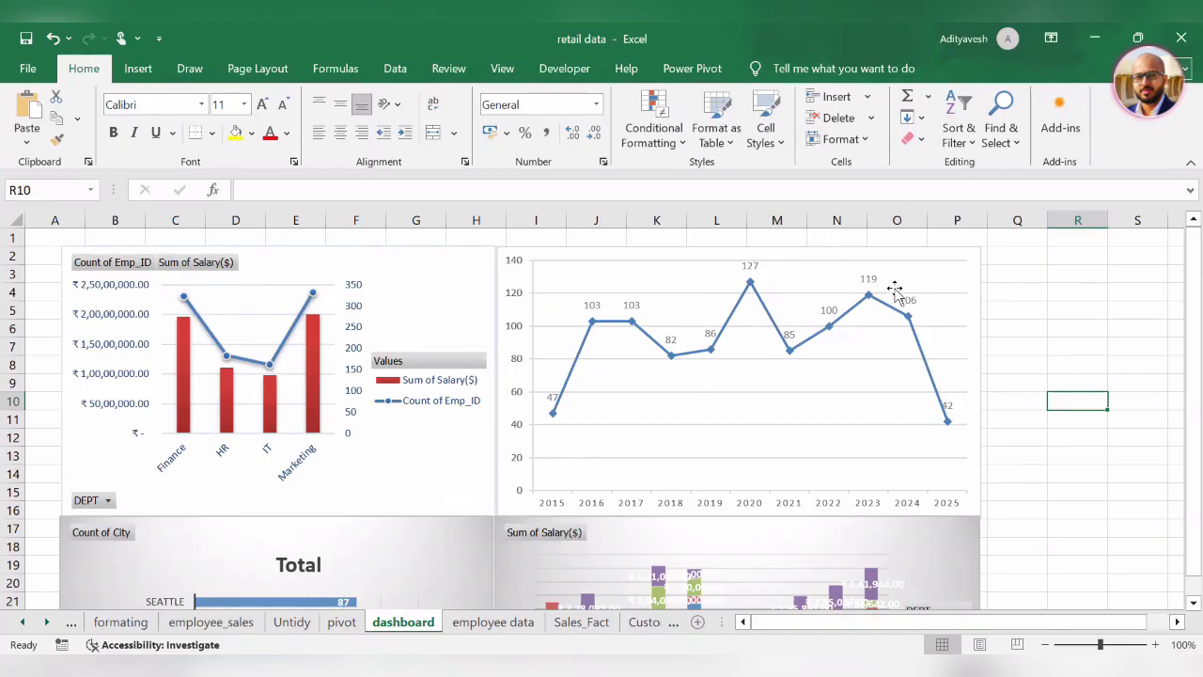
# Shrink the yearly line chart's plot area slightly from its upper-right corner to leave a margin inside the chart
pyautogui.click(936, 265)
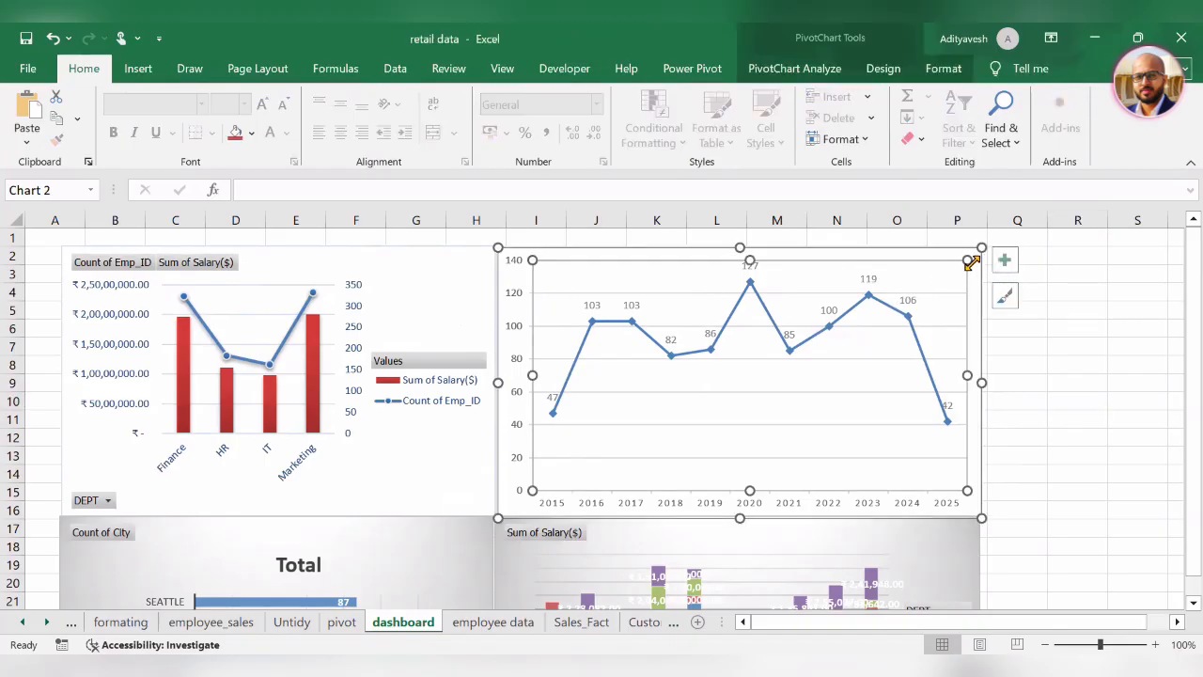
pyautogui.moveTo(967, 260)
pyautogui.mouseDown()
pyautogui.moveTo(931, 279)
pyautogui.moveTo(953, 269)
pyautogui.mouseUp()
pyautogui.click(1081, 364)
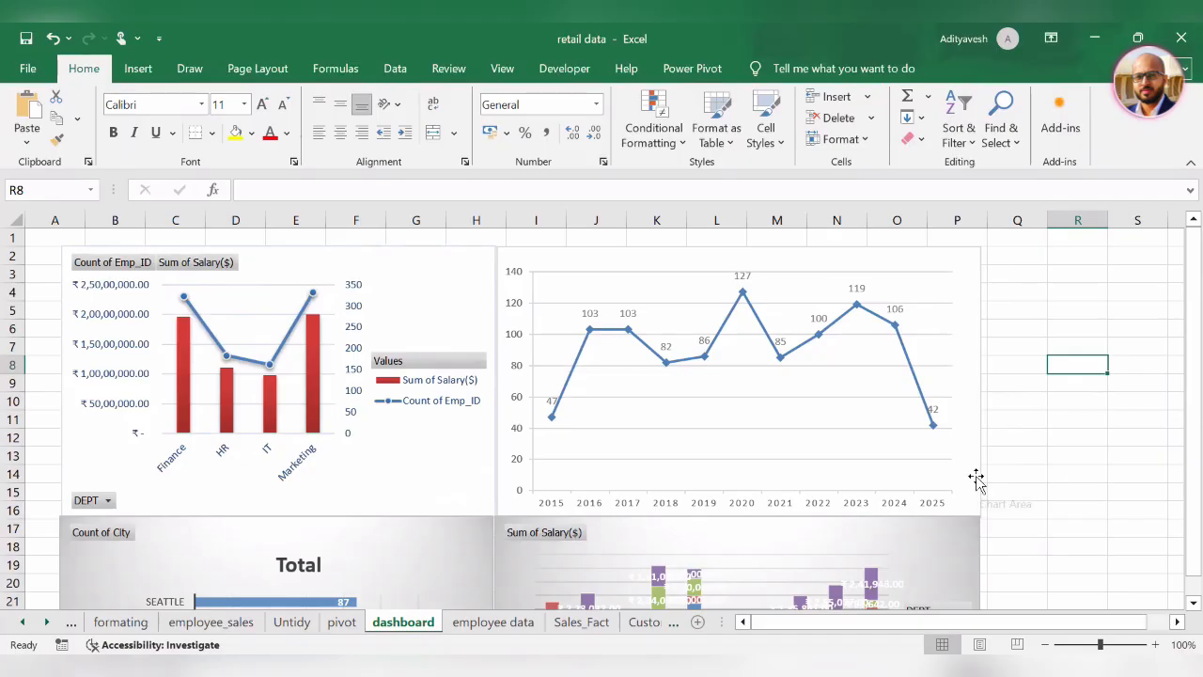
pyautogui.click(969, 481)
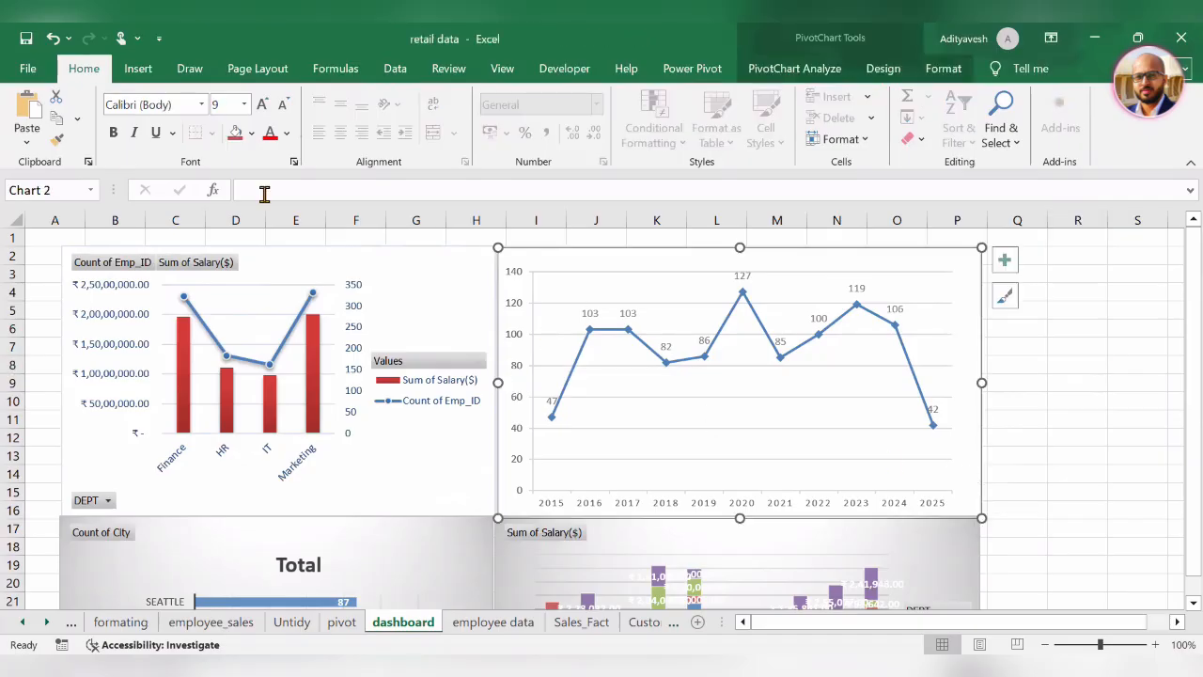
# Remove the legend from the department salary and headcount chart and hide all its field buttons
pyautogui.click(63, 141)
pyautogui.click(413, 456)
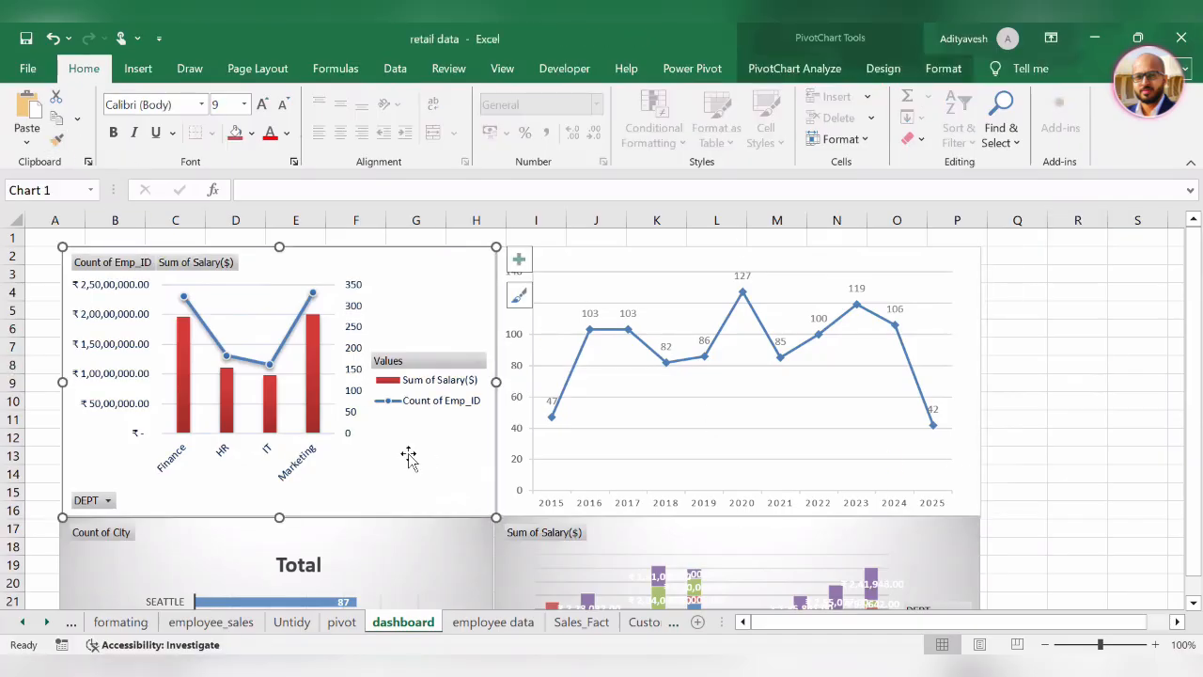
pyautogui.click(519, 261)
pyautogui.click(560, 423)
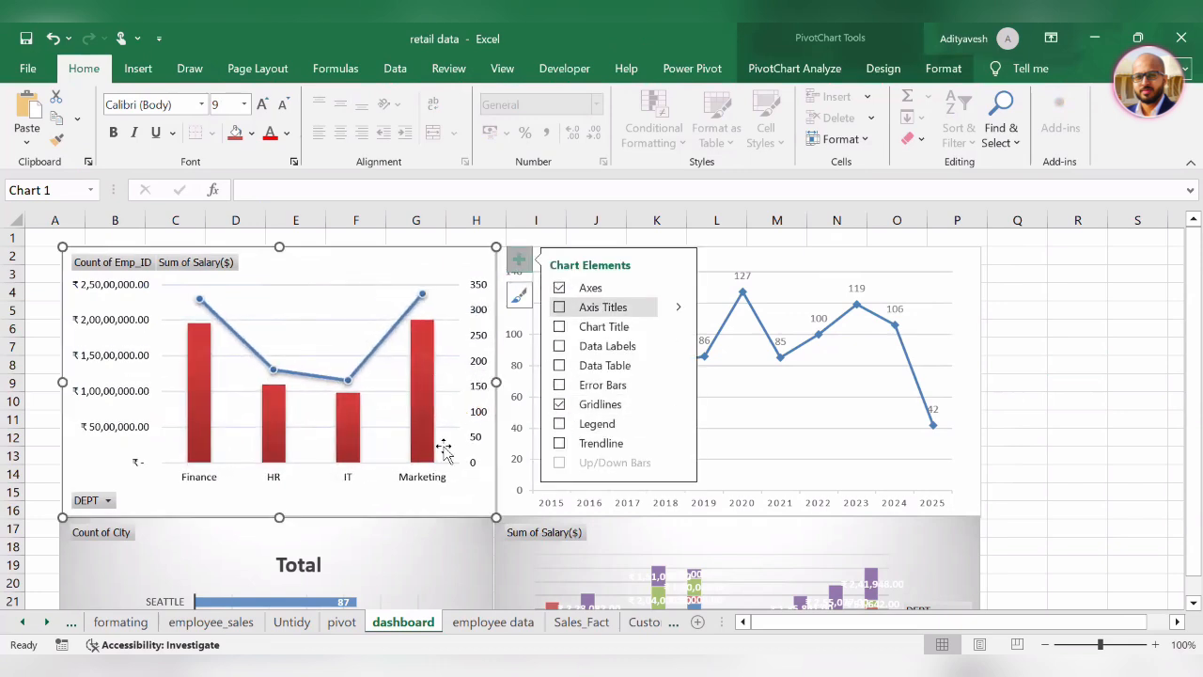
pyautogui.rightClick(132, 268)
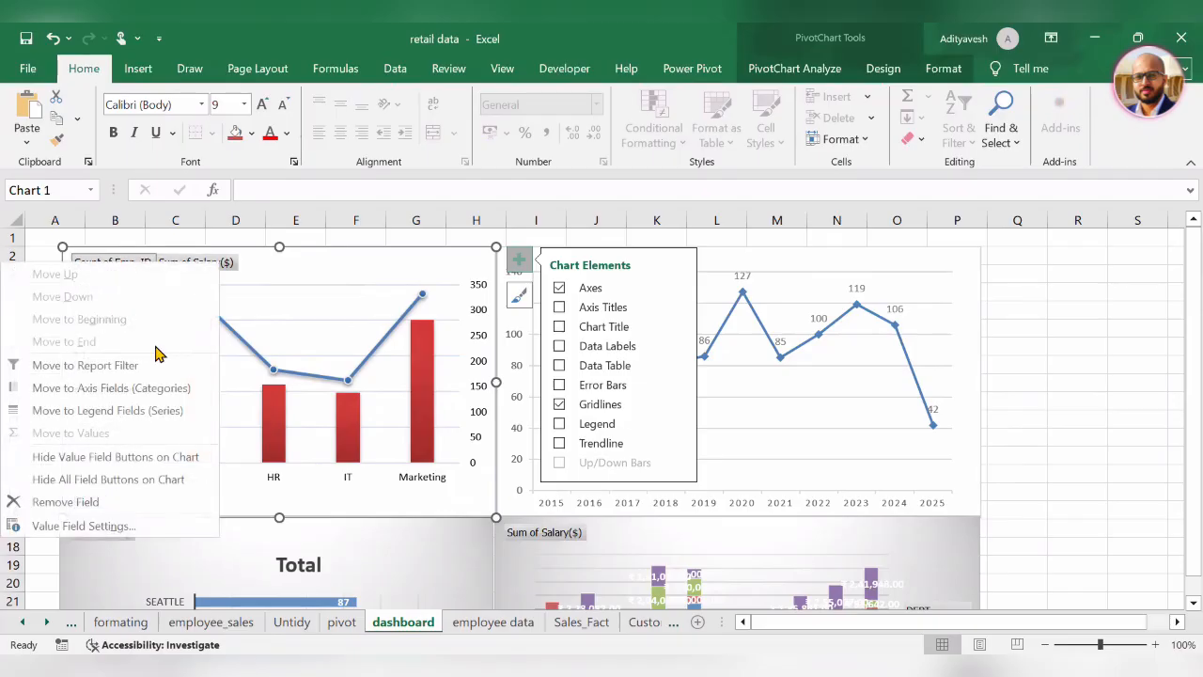
pyautogui.click(148, 479)
# Copy the department chart's formatting onto the city bar chart with Format Painter
pyautogui.scroll(-2, 393, 533)
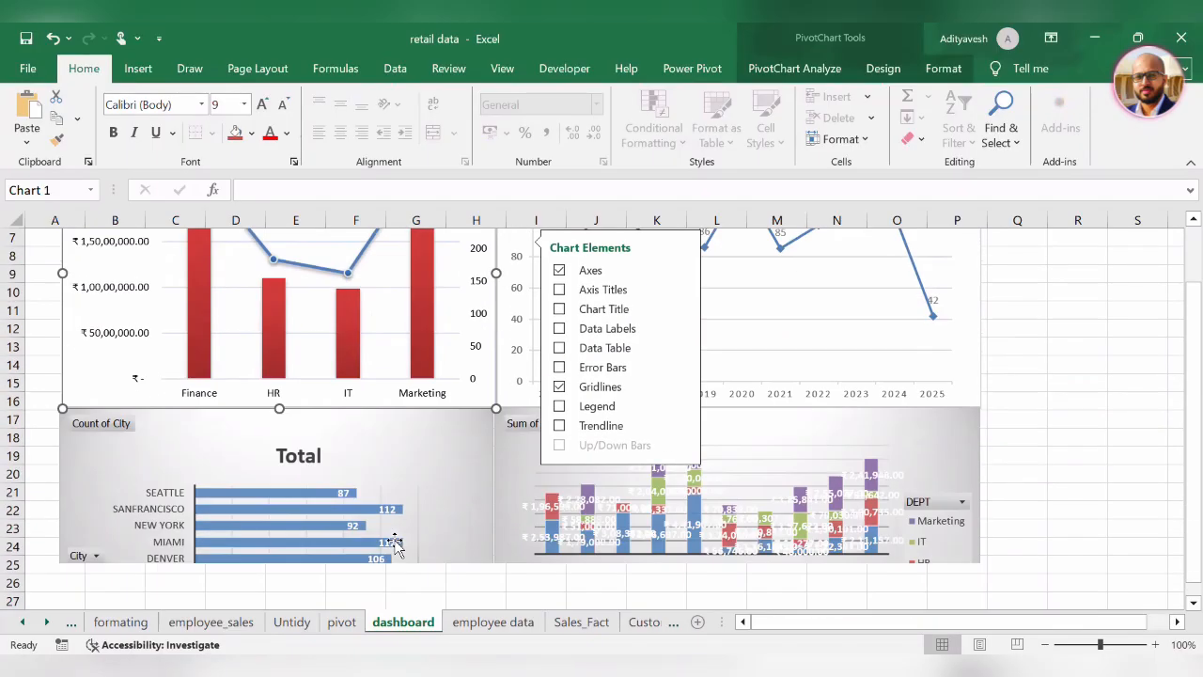
pyautogui.click(209, 423)
pyautogui.scroll(-2, 215, 425)
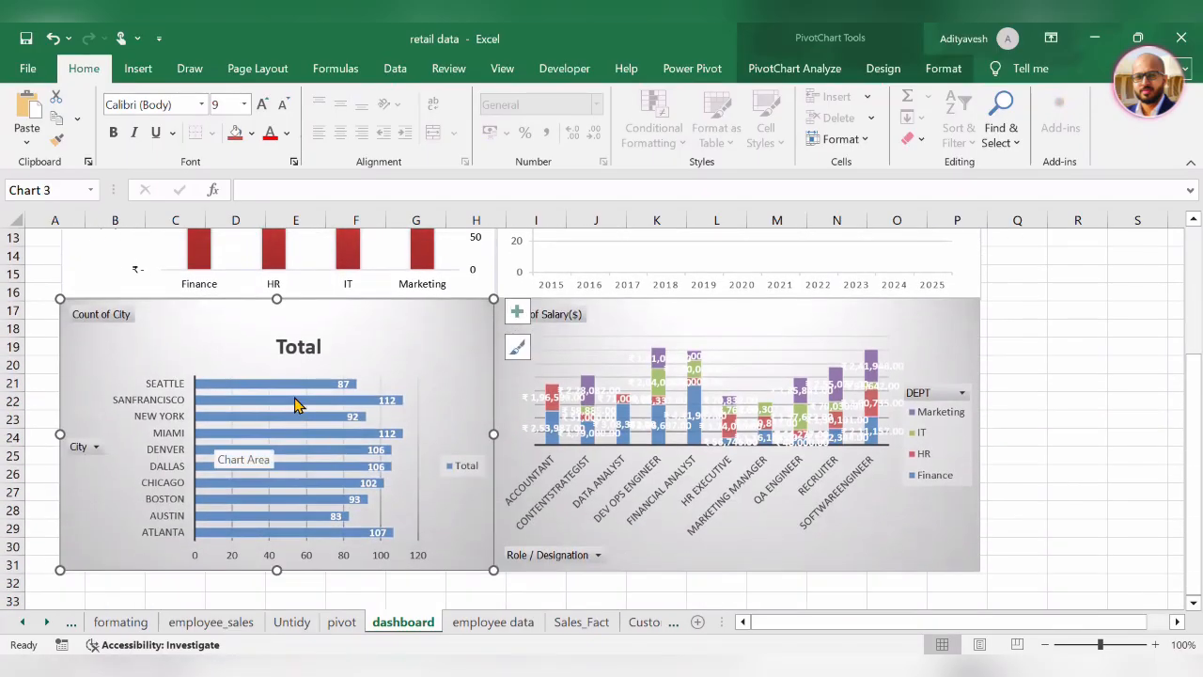
pyautogui.click(108, 262)
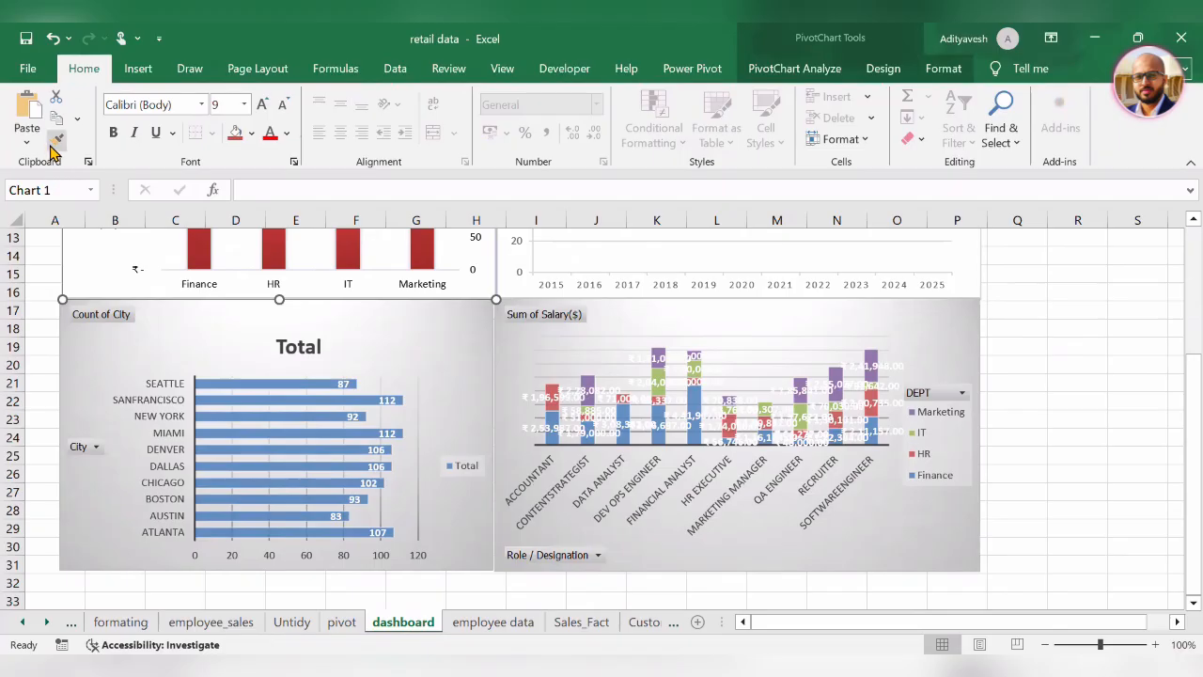
pyautogui.click(57, 139)
pyautogui.click(221, 359)
pyautogui.click(382, 367)
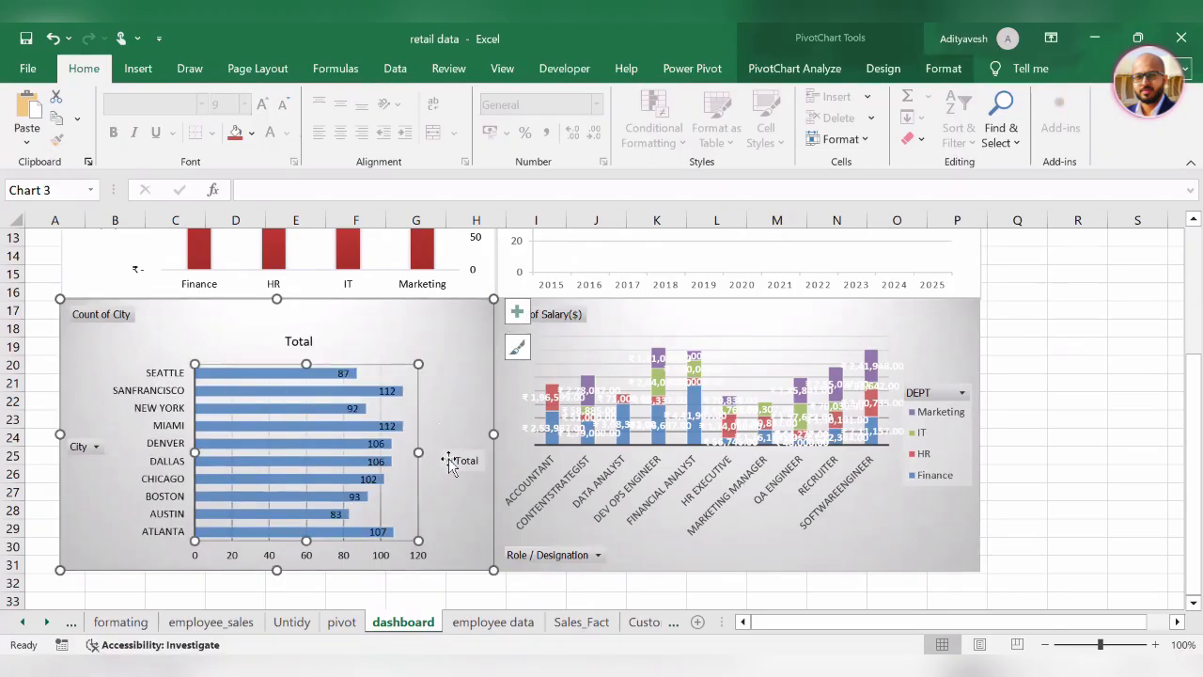
# Remove the legend and chart title from the city bar chart and hide all its field buttons
pyautogui.click(517, 311)
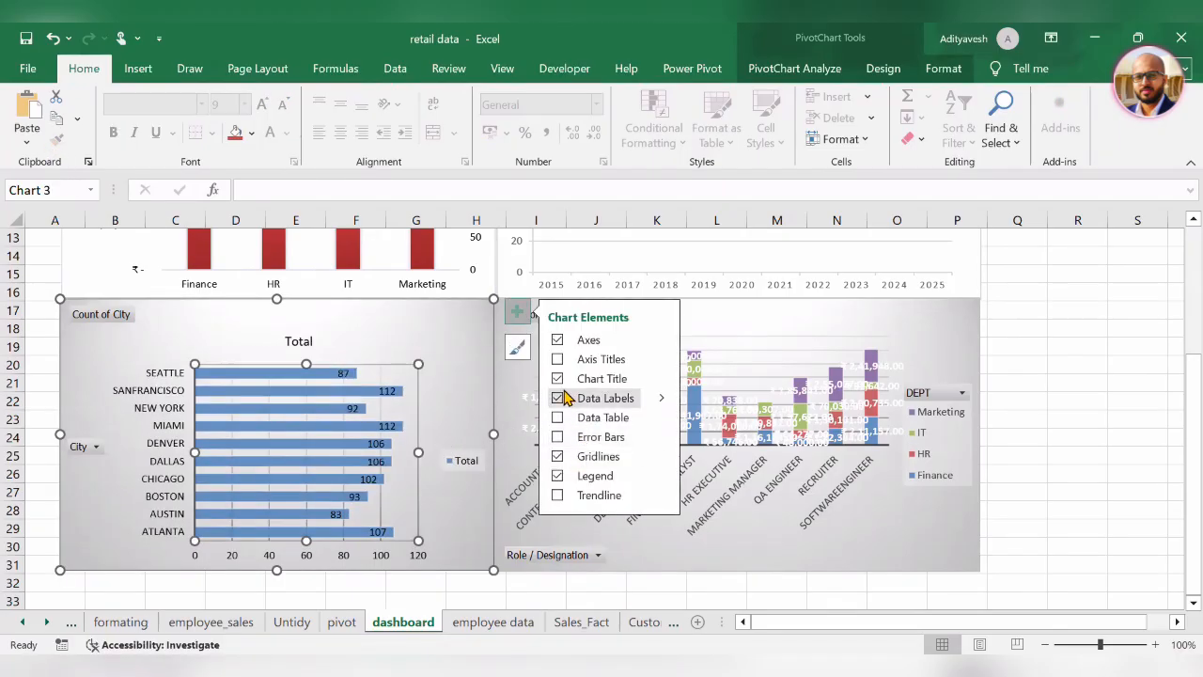
pyautogui.click(547, 478)
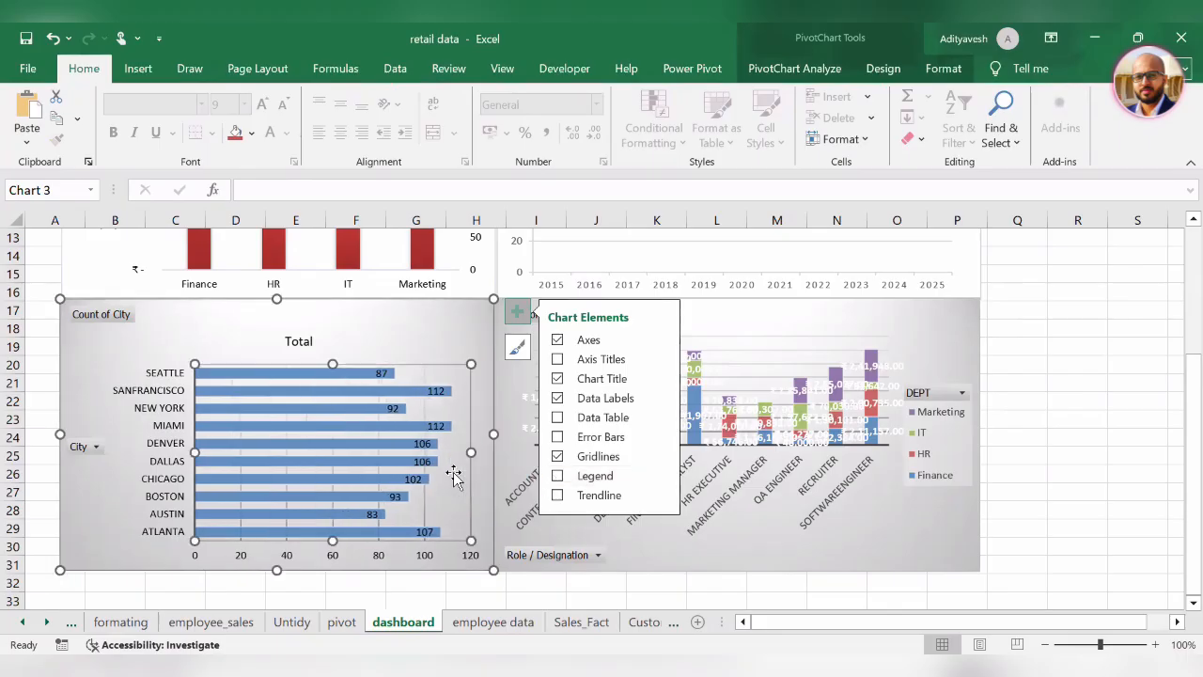
pyautogui.rightClick(79, 447)
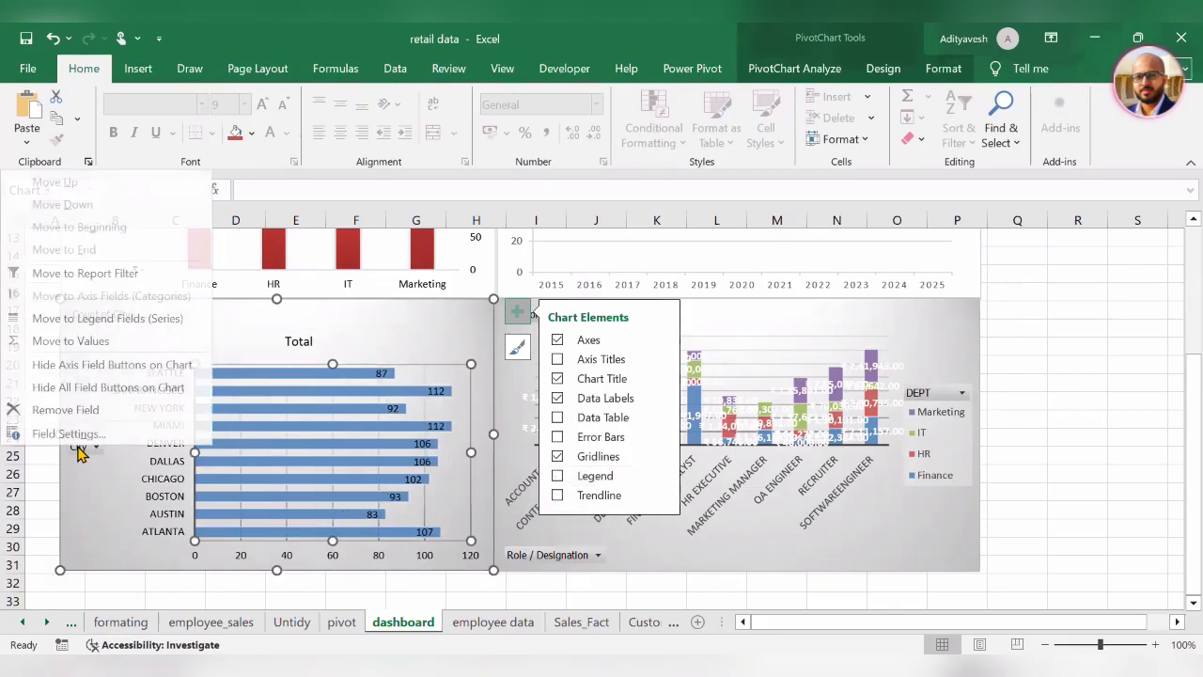
pyautogui.click(94, 387)
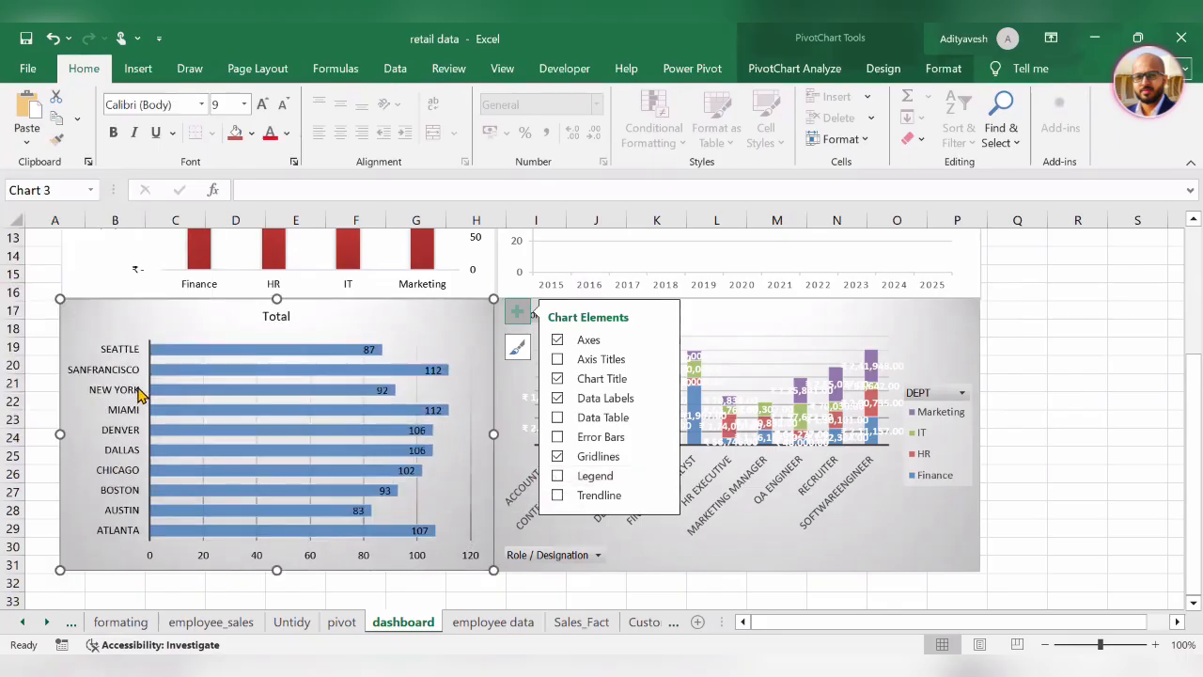
pyautogui.click(558, 379)
pyautogui.scroll(4, 461, 403)
pyautogui.scroll(-4, 715, 427)
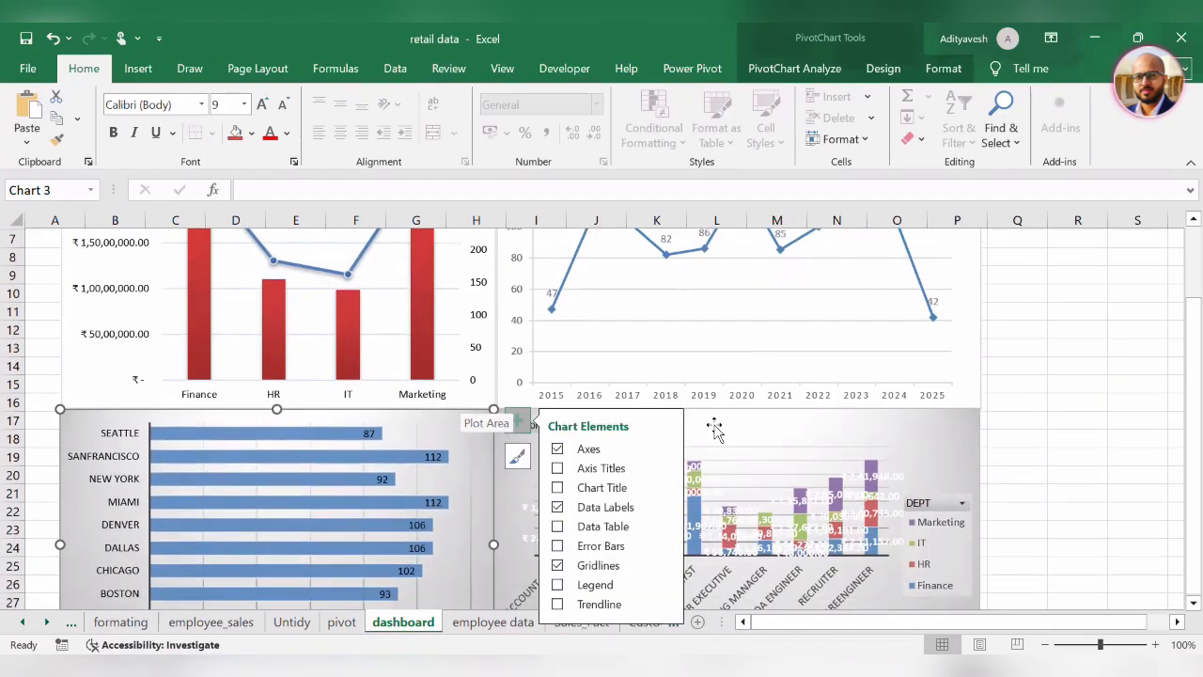
# Turn off data labels on the stacked salary-by-role chart and apply the first chart style, with a plain white background
pyautogui.click(894, 530)
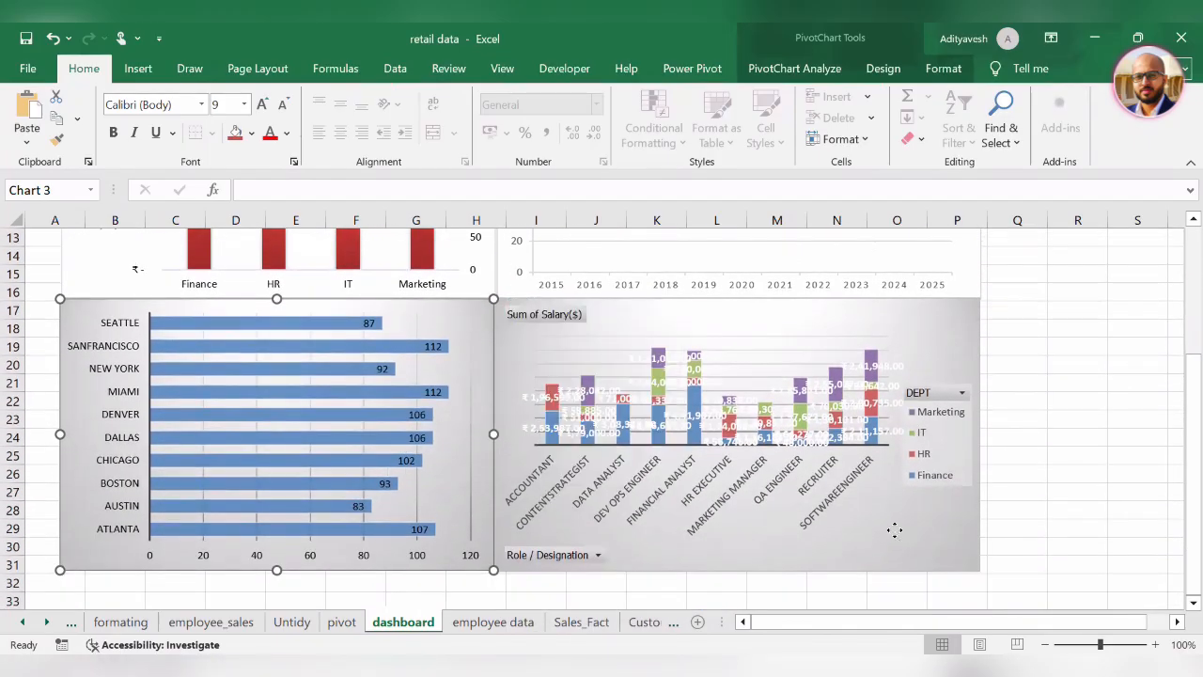
pyautogui.click(976, 360)
pyautogui.click(1003, 310)
pyautogui.click(1044, 396)
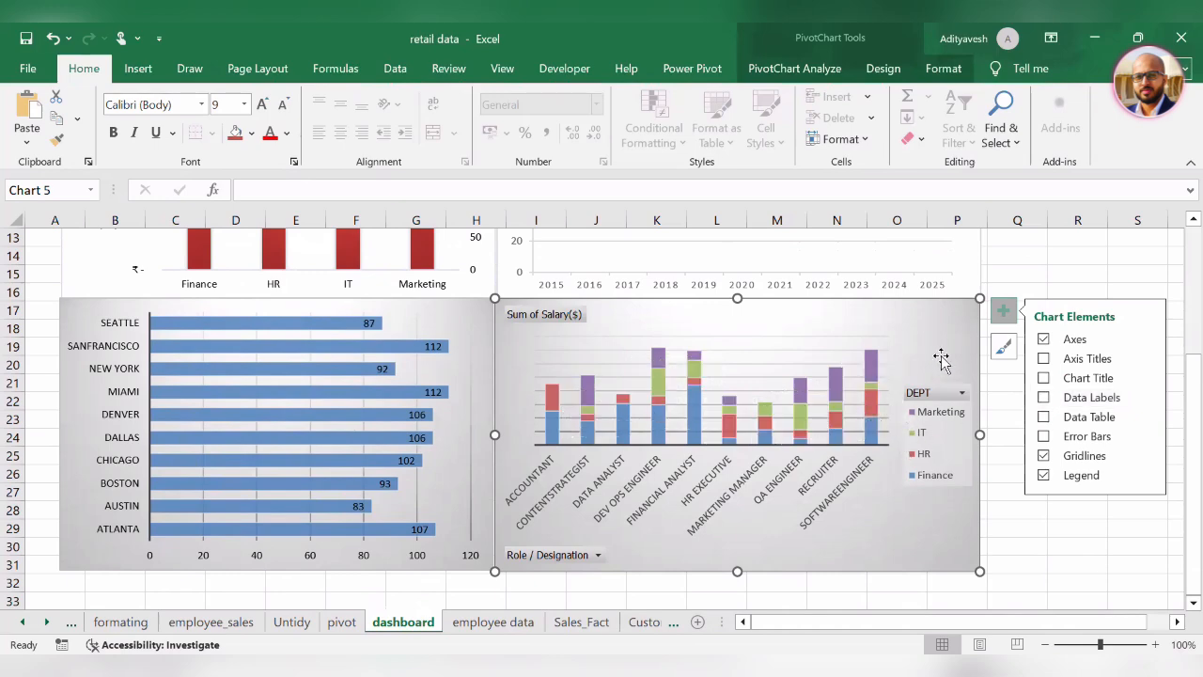
pyautogui.click(1003, 346)
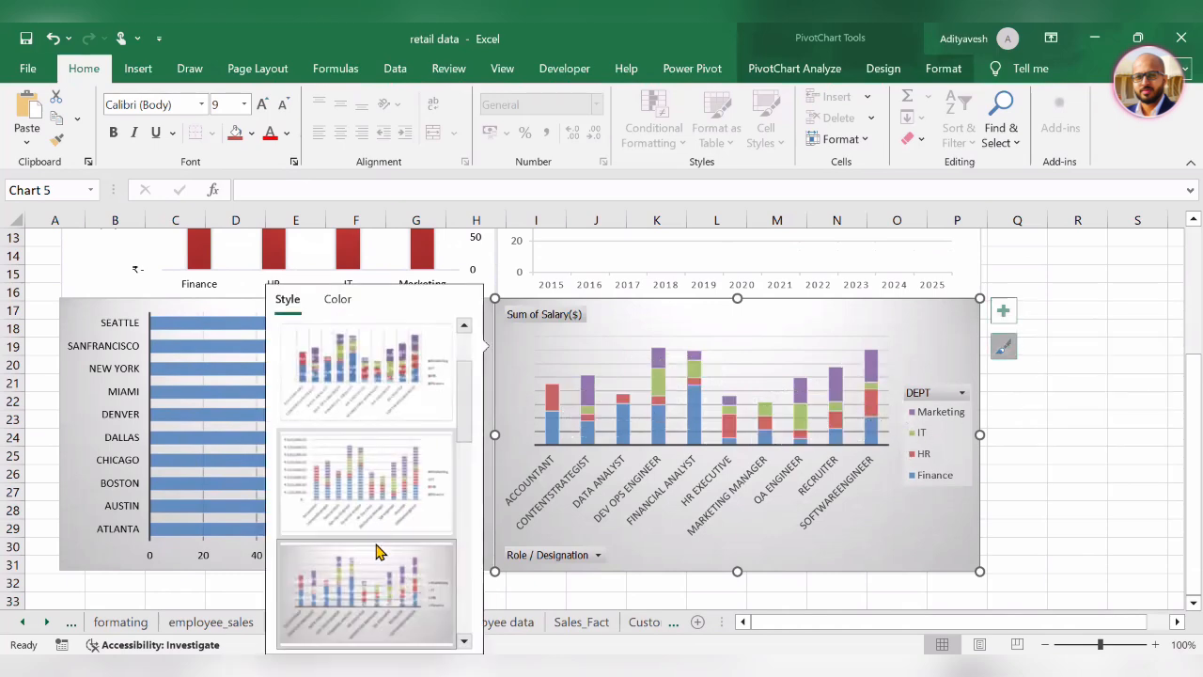
pyautogui.click(389, 389)
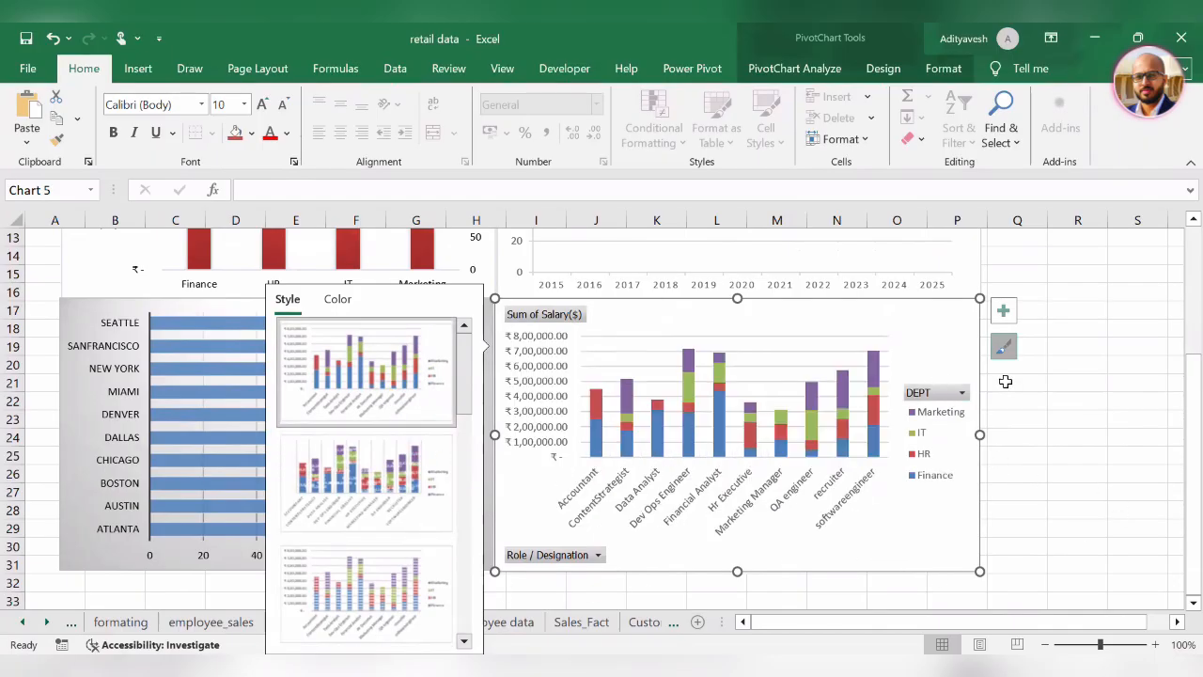
# Reshape the stacked chart's department legend into a single horizontal row and move it above the columns
pyautogui.click(1003, 310)
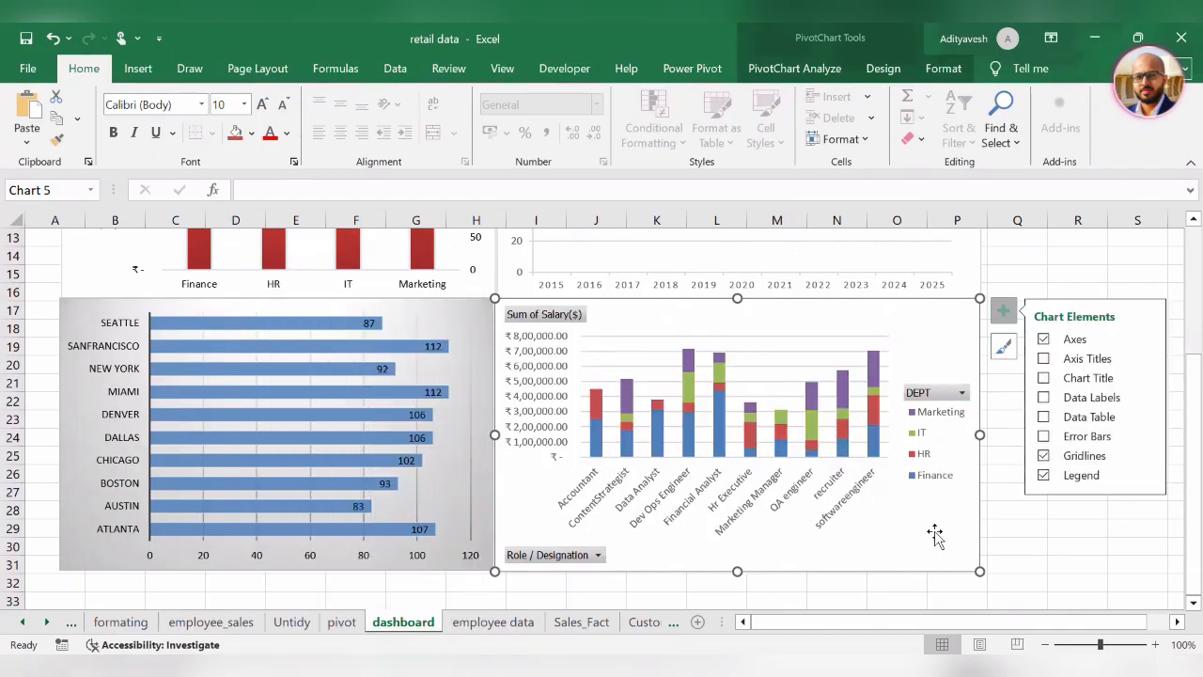
pyautogui.click(933, 392)
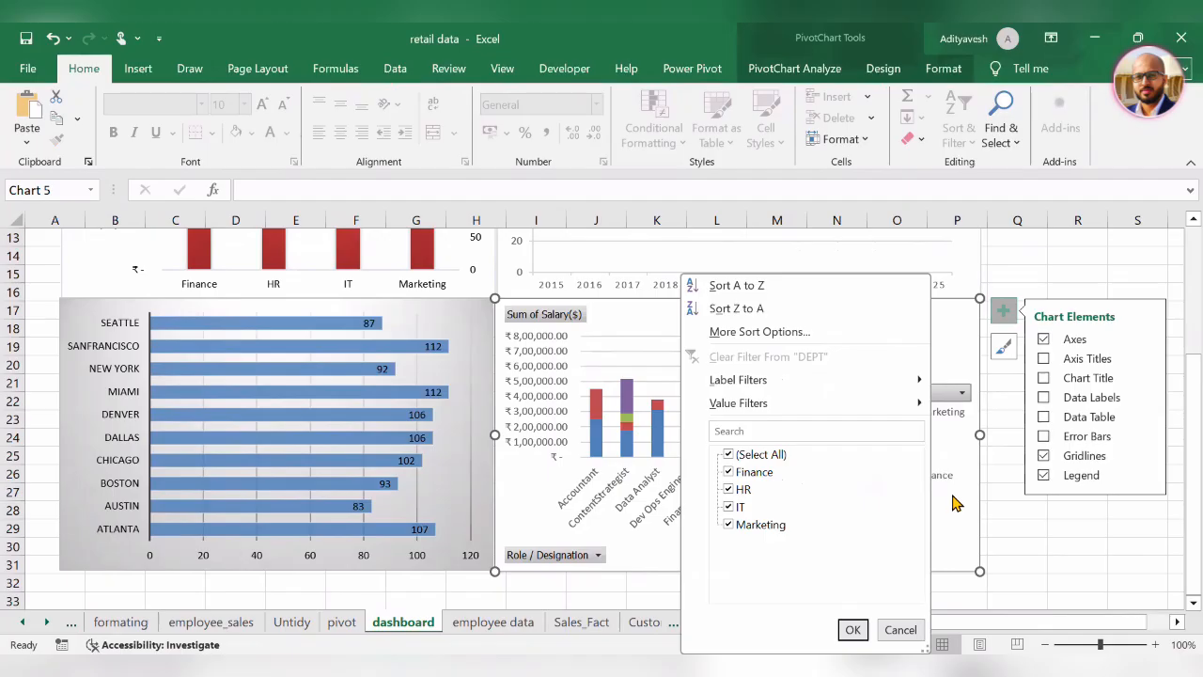
pyautogui.click(912, 441)
pyautogui.moveTo(902, 434); pyautogui.dragTo(804, 435)
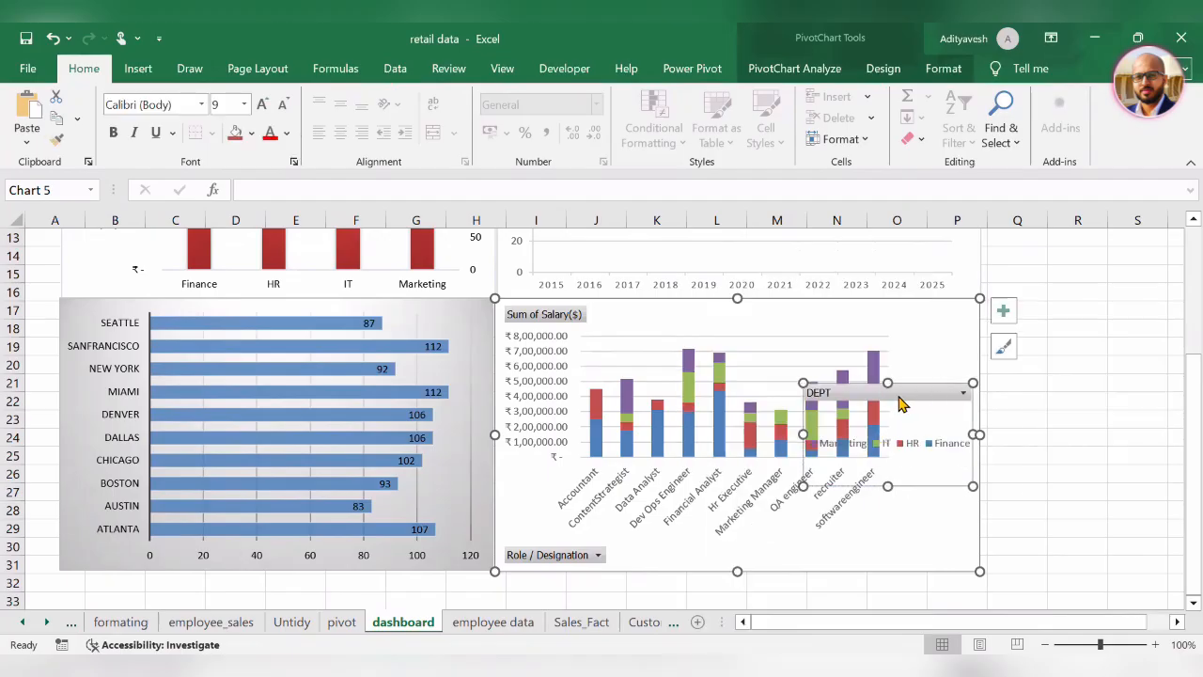
pyautogui.moveTo(888, 387); pyautogui.dragTo(889, 430)
pyautogui.moveTo(920, 473); pyautogui.dragTo(750, 400)
pyautogui.moveTo(741, 346); pyautogui.dragTo(827, 324)
# Move the stacked chart's plot area down to leave space beneath the legend
pyautogui.click(873, 366)
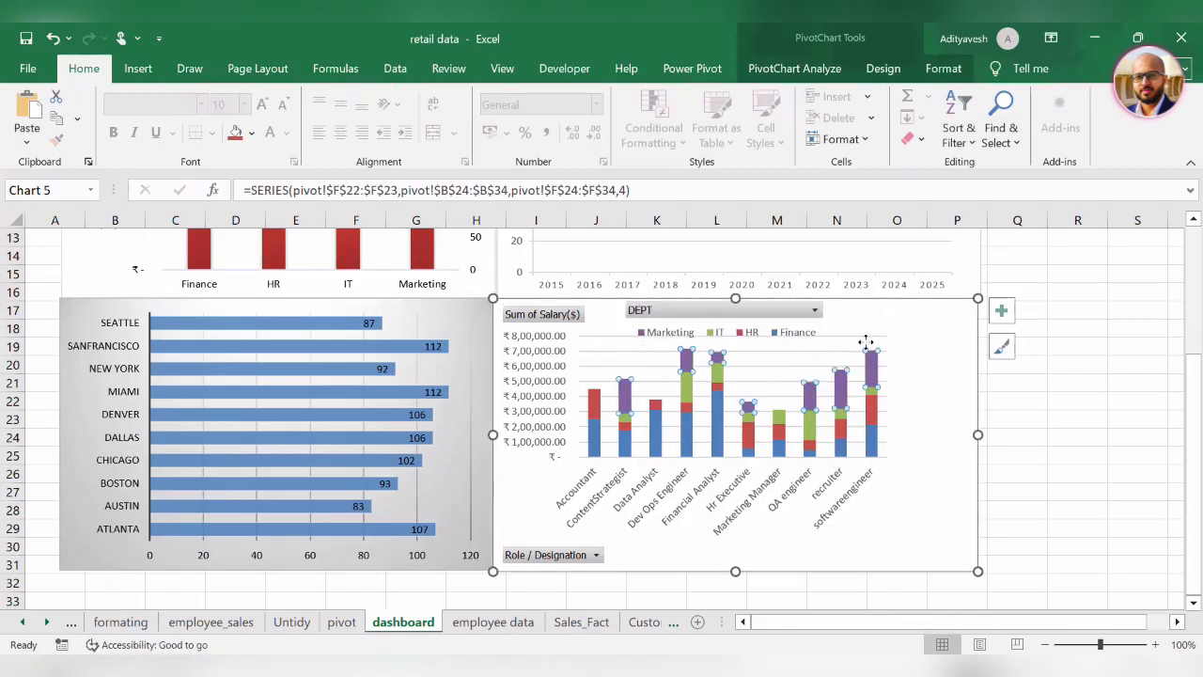
pyautogui.click(866, 346)
pyautogui.moveTo(841, 350); pyautogui.dragTo(847, 372)
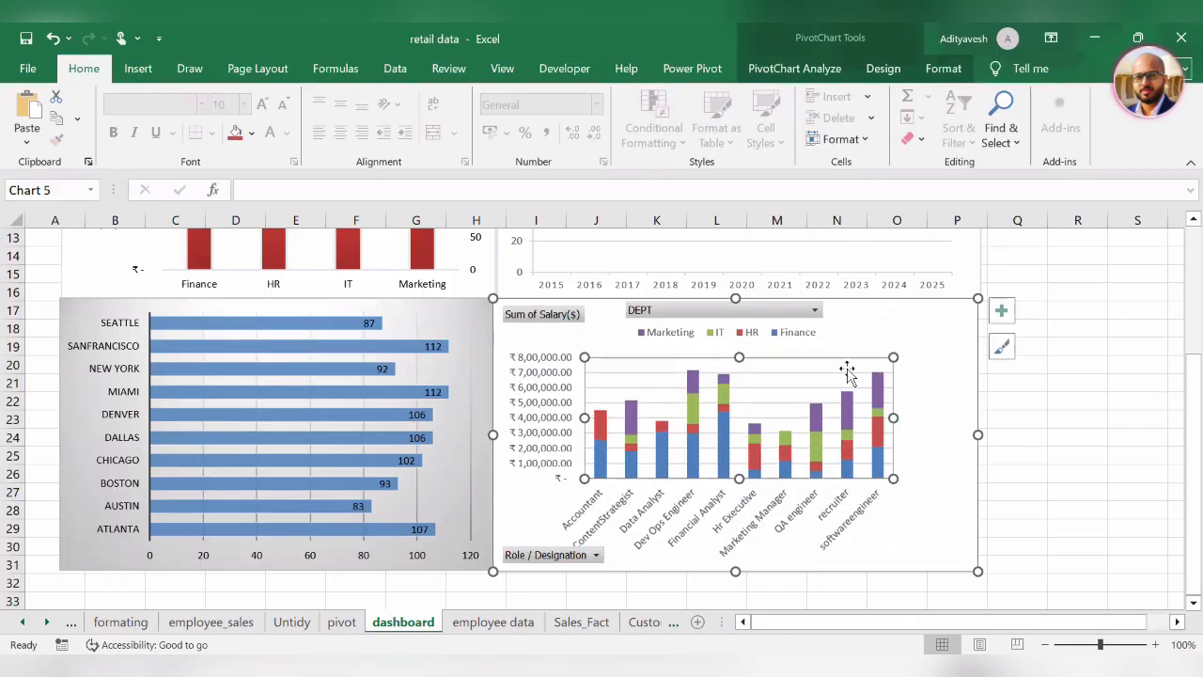
# Hide all field buttons on the stacked salary-by-role chart
pyautogui.click(775, 312)
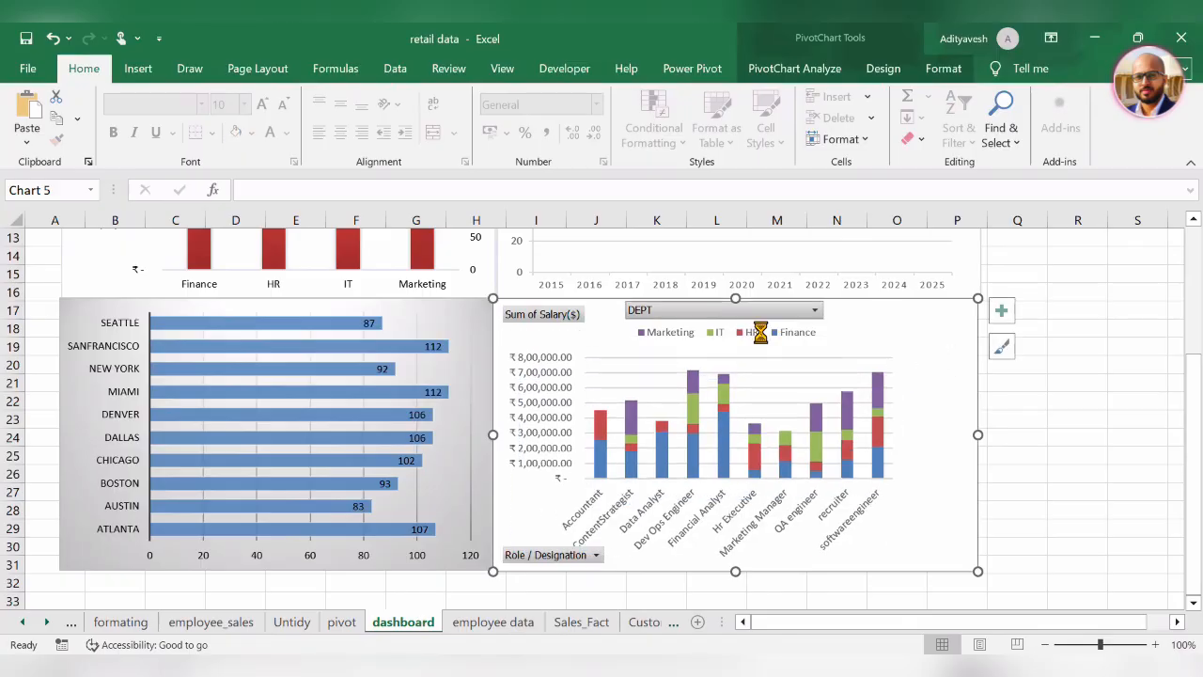
pyautogui.click(929, 343)
pyautogui.rightClick(606, 317)
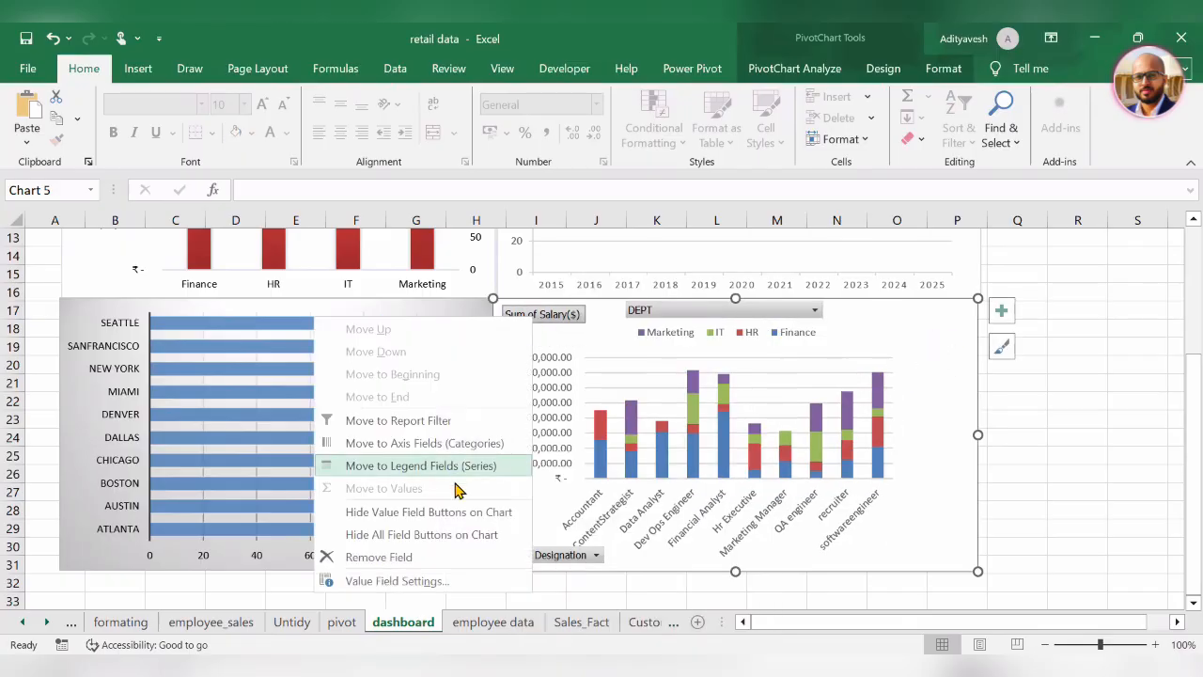
pyautogui.click(457, 536)
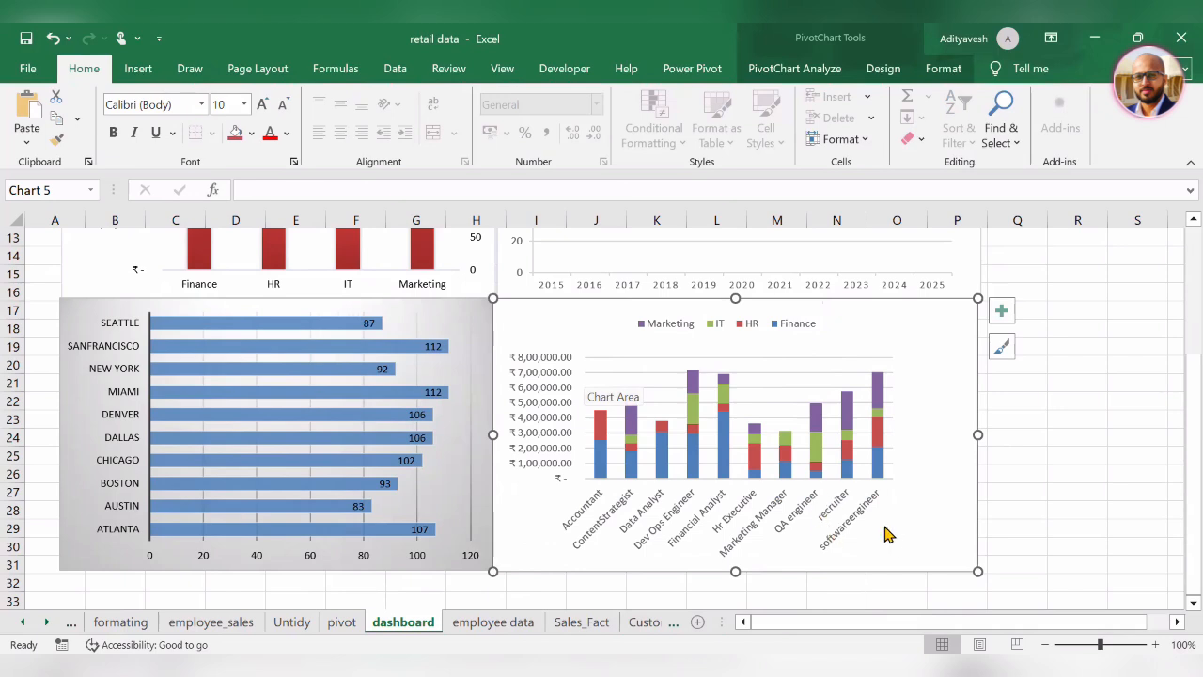
# Widen the stacked chart's plot area on both sides to fill the chart's width, and deselect the chart
pyautogui.click(898, 389)
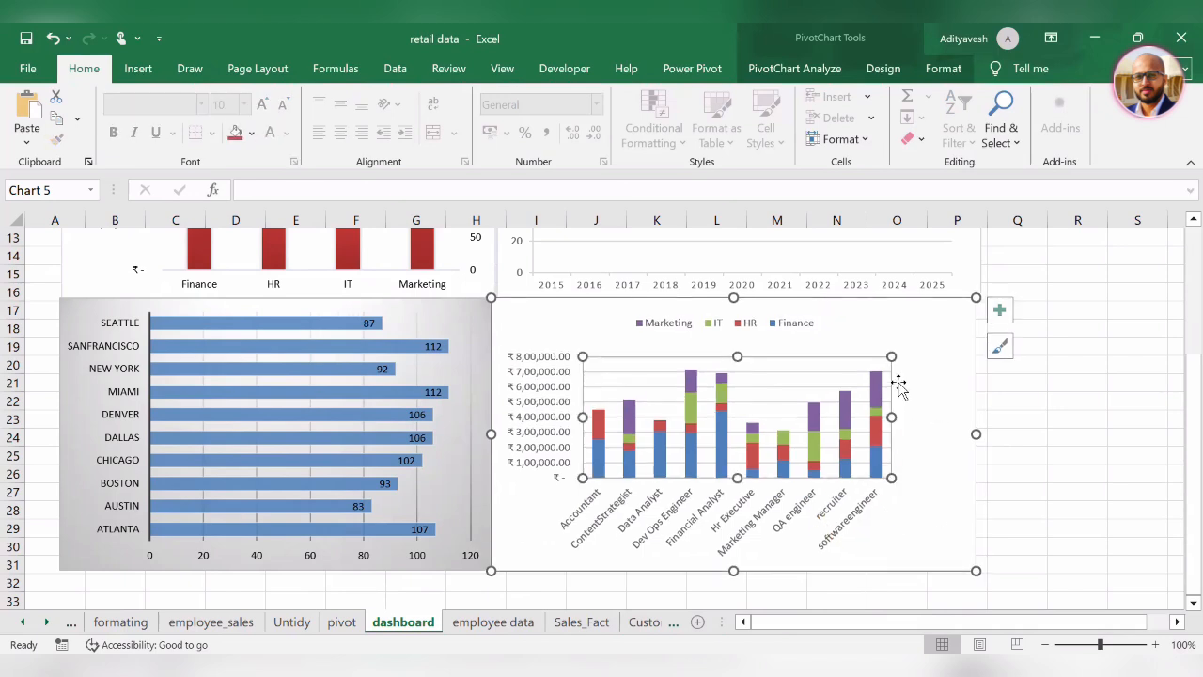
pyautogui.moveTo(896, 420); pyautogui.dragTo(960, 419)
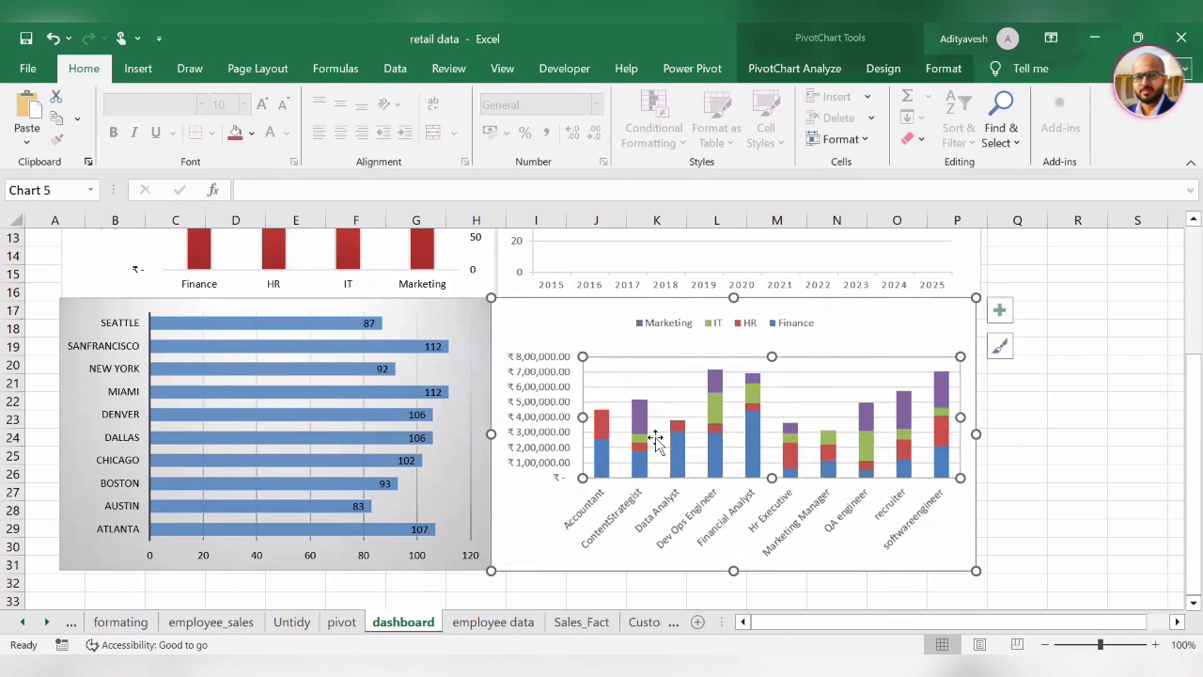
pyautogui.moveTo(584, 418); pyautogui.dragTo(570, 417)
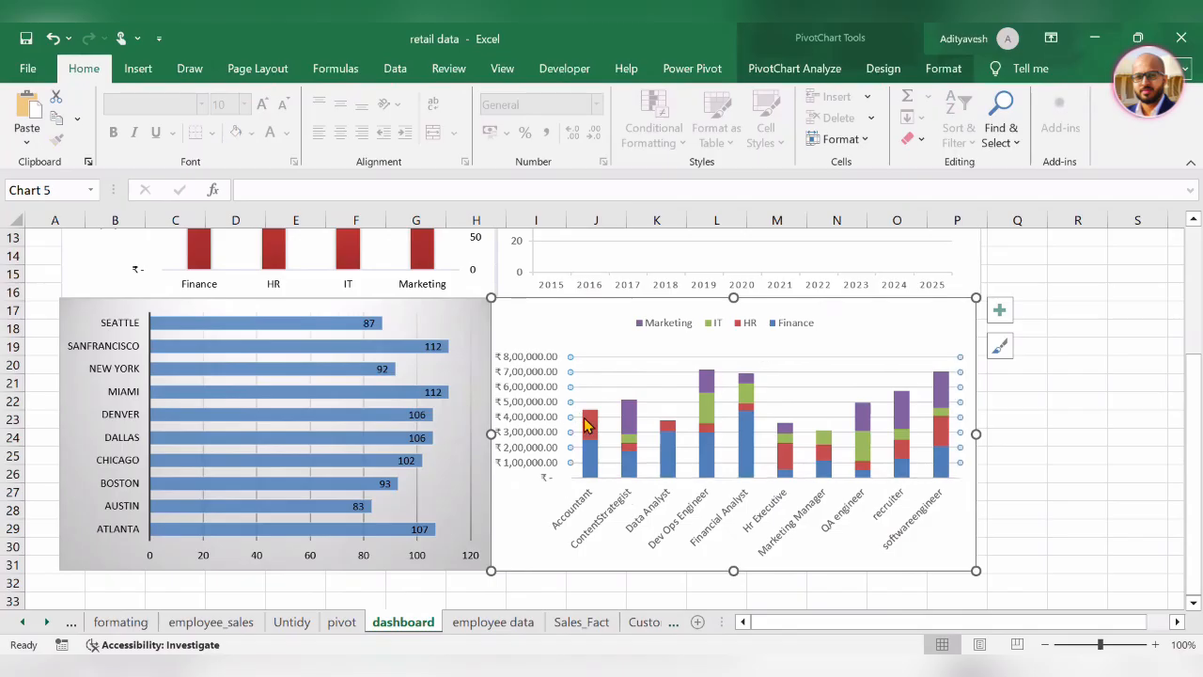
pyautogui.click(1128, 508)
# Apply the first chart style, with a plain white background, to the city bar chart
pyautogui.scroll(3, 994, 499)
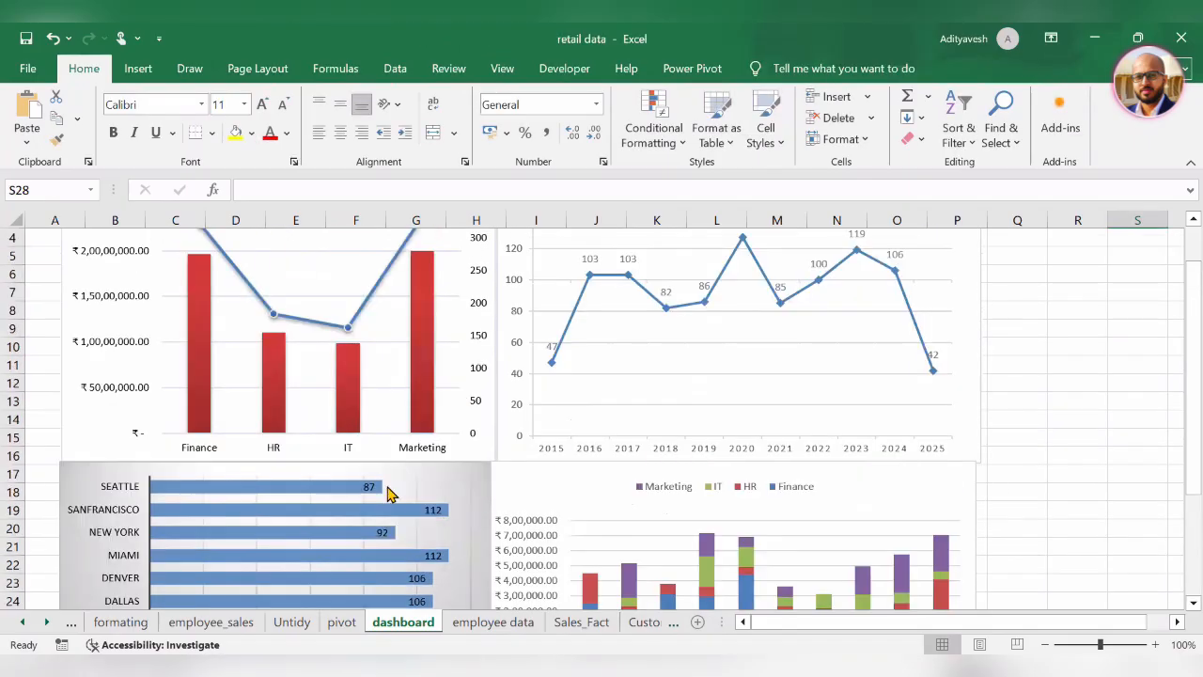
pyautogui.scroll(-2, 137, 508)
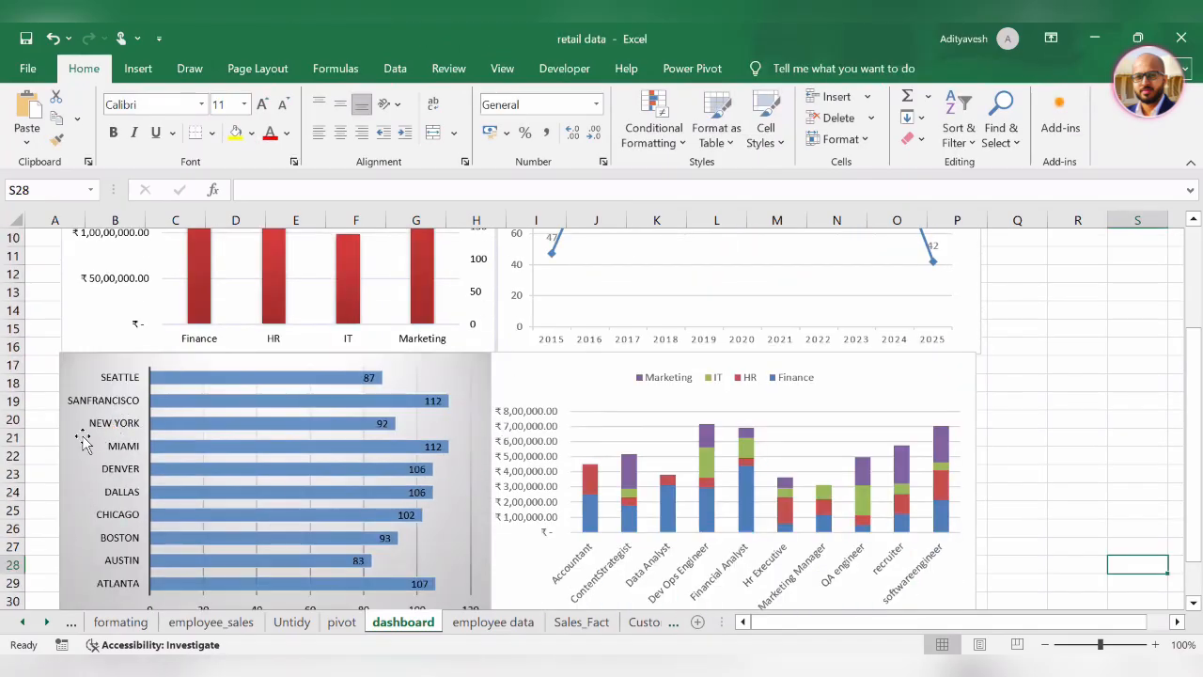
pyautogui.click(89, 472)
pyautogui.click(516, 365)
pyautogui.click(518, 402)
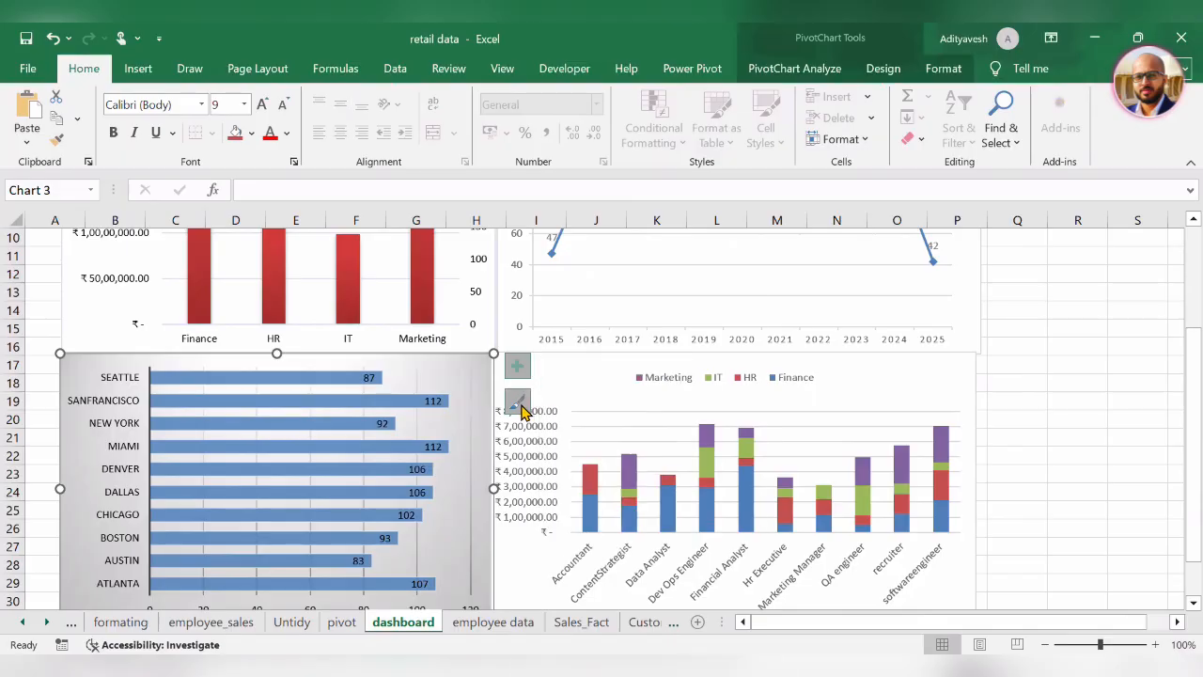
pyautogui.scroll(-4, 634, 404)
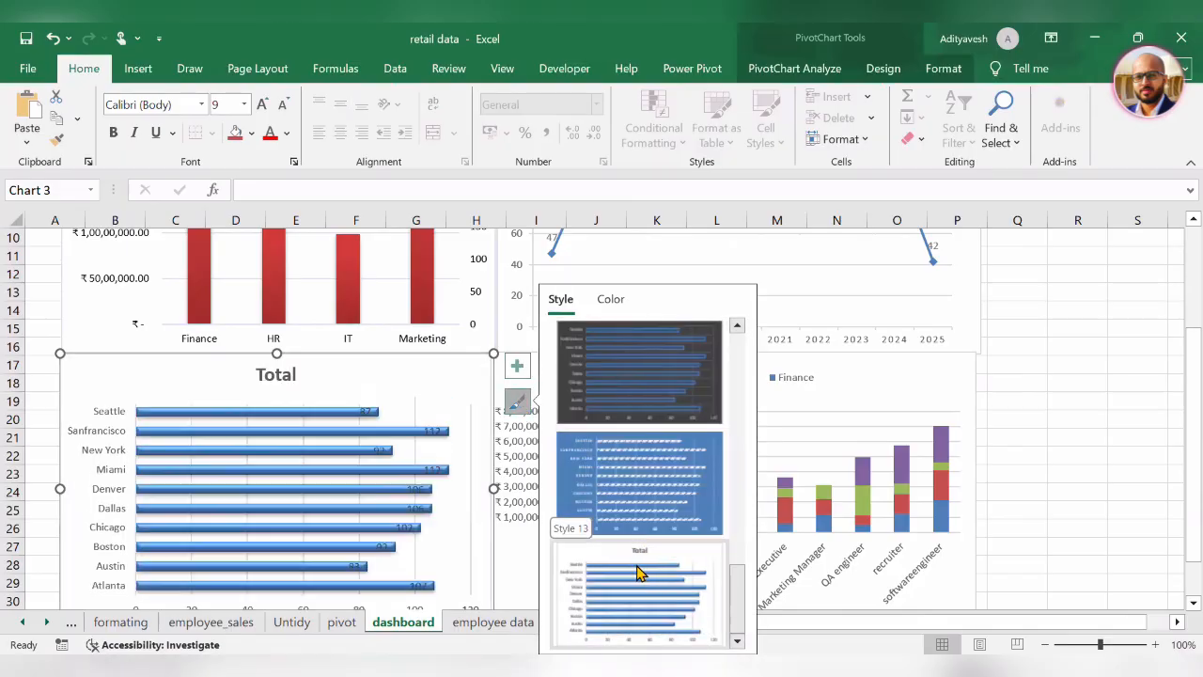
pyautogui.scroll(2, 637, 554)
pyautogui.scroll(2, 637, 544)
pyautogui.click(649, 381)
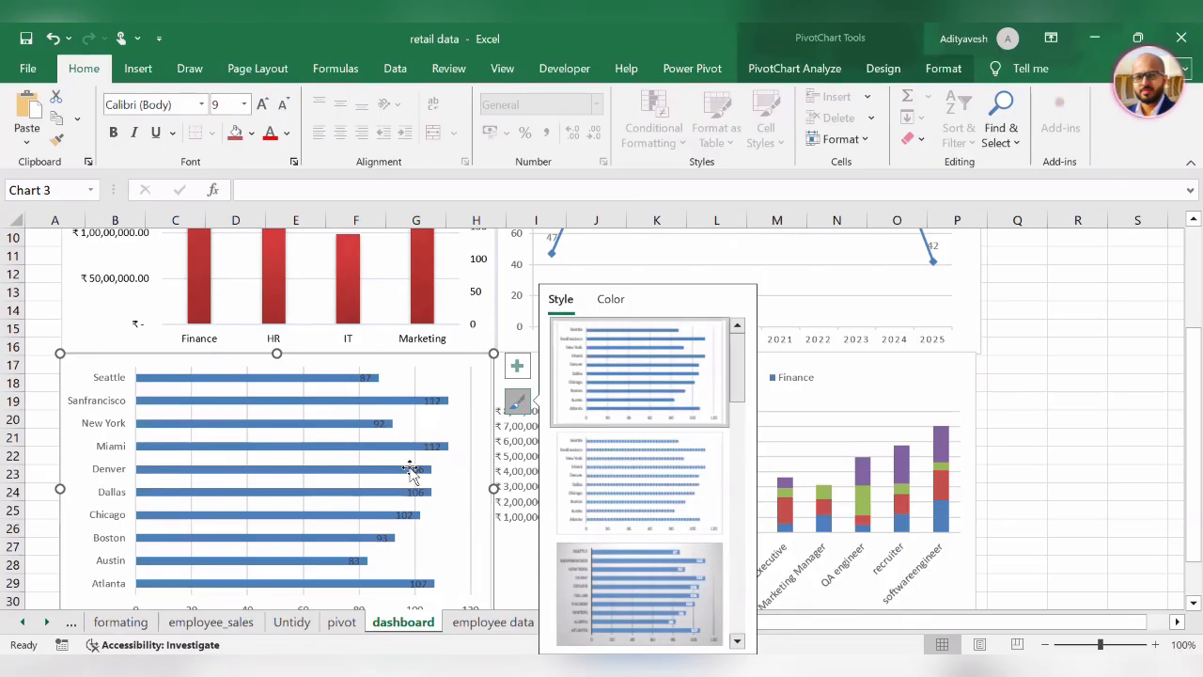
# Set the font colour of the city bar chart's data labels to black
pyautogui.click(455, 559)
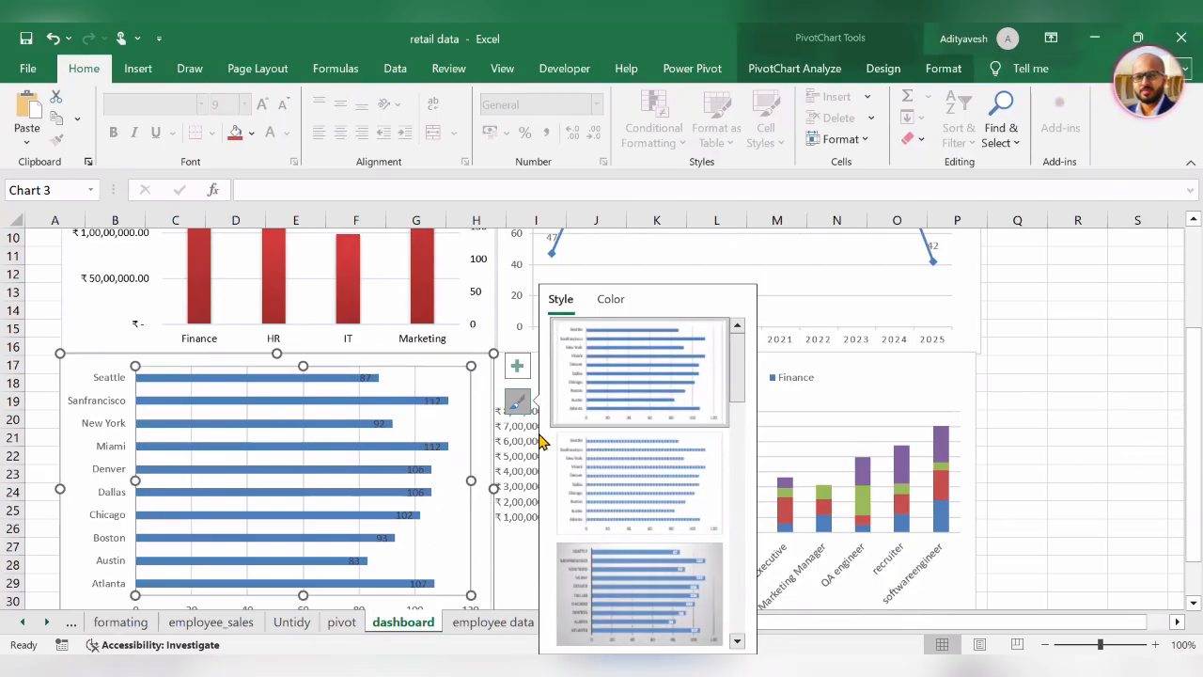
pyautogui.click(1052, 462)
pyautogui.click(366, 377)
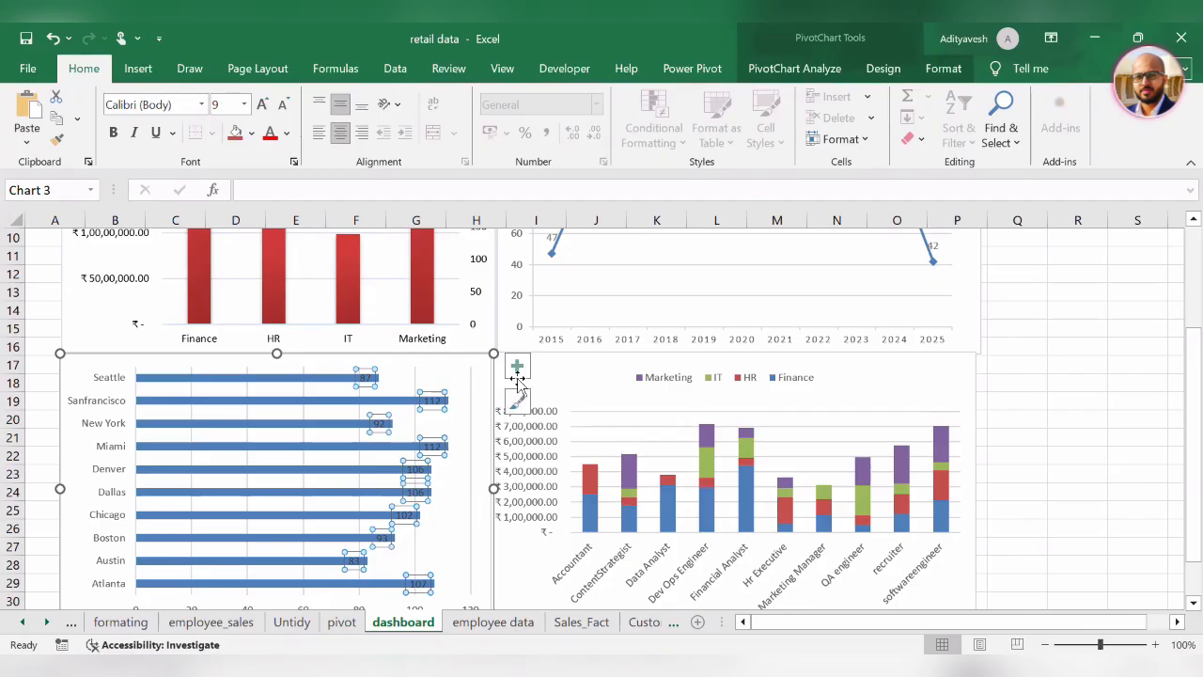
pyautogui.click(270, 139)
pyautogui.click(286, 133)
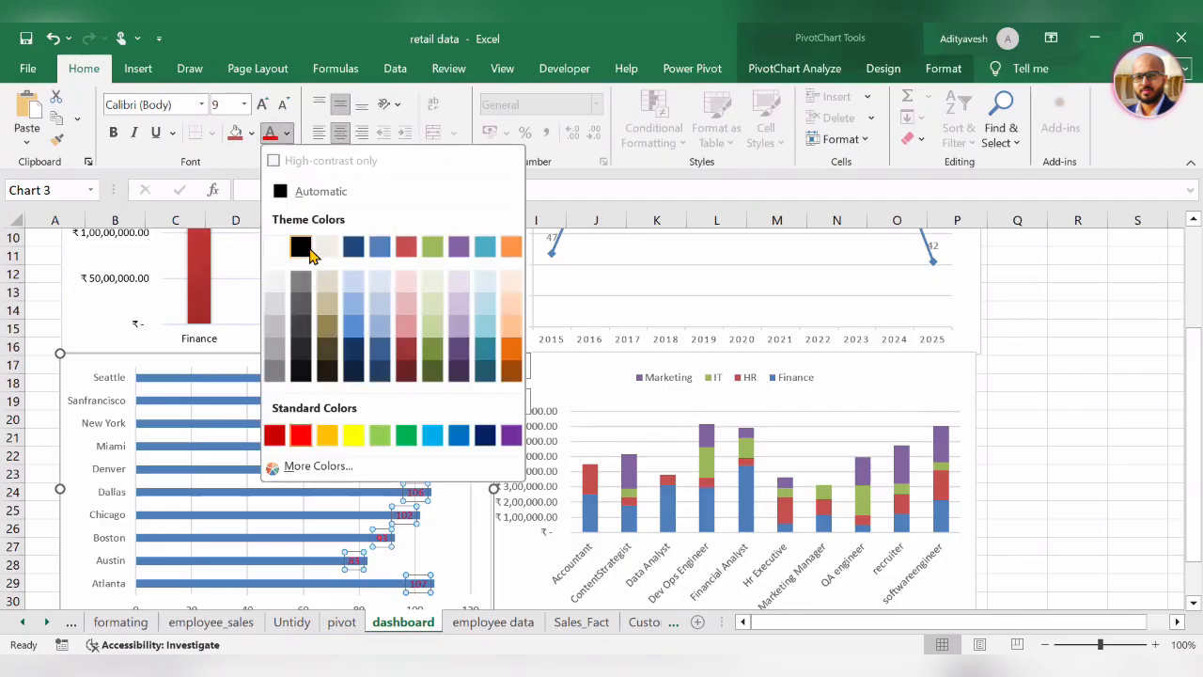
pyautogui.click(301, 247)
# Position the city bar chart's data labels at Outside End and deselect the chart
pyautogui.click(516, 366)
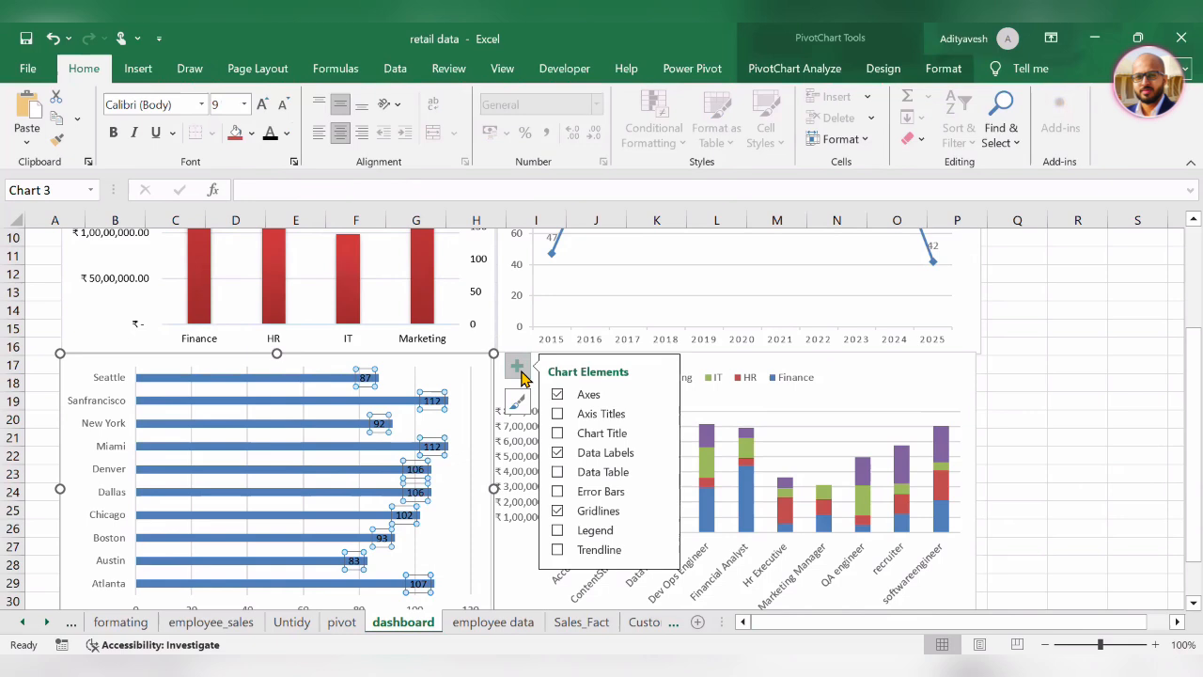
pyautogui.click(662, 454)
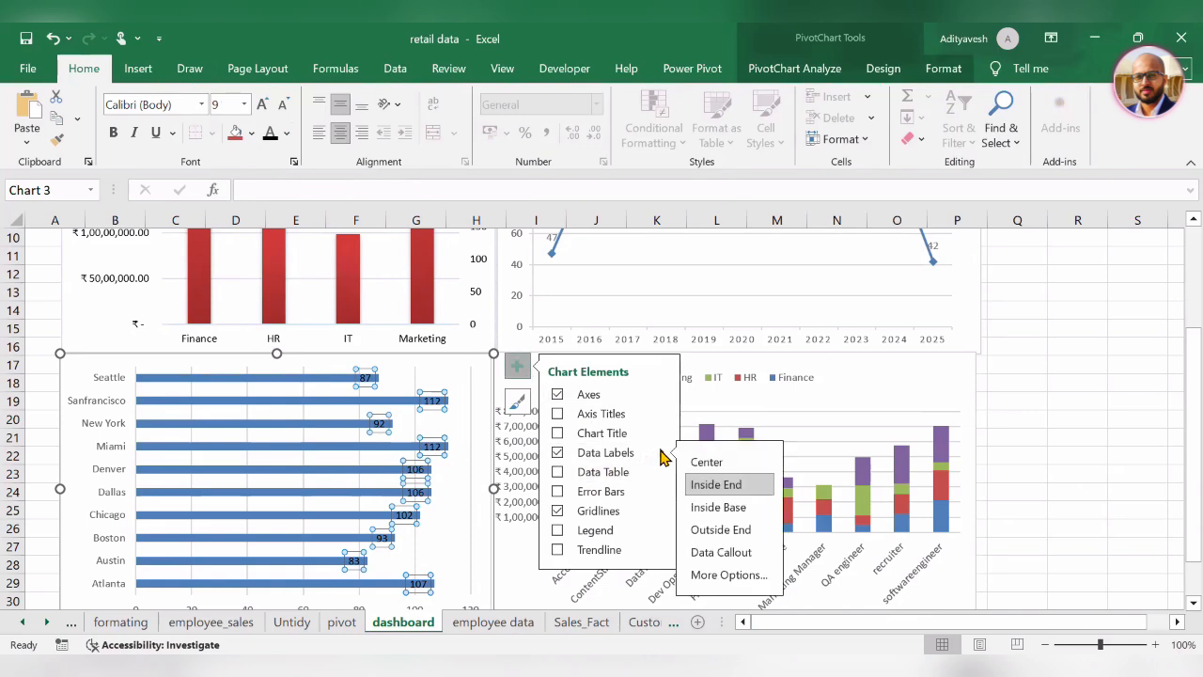
pyautogui.click(737, 536)
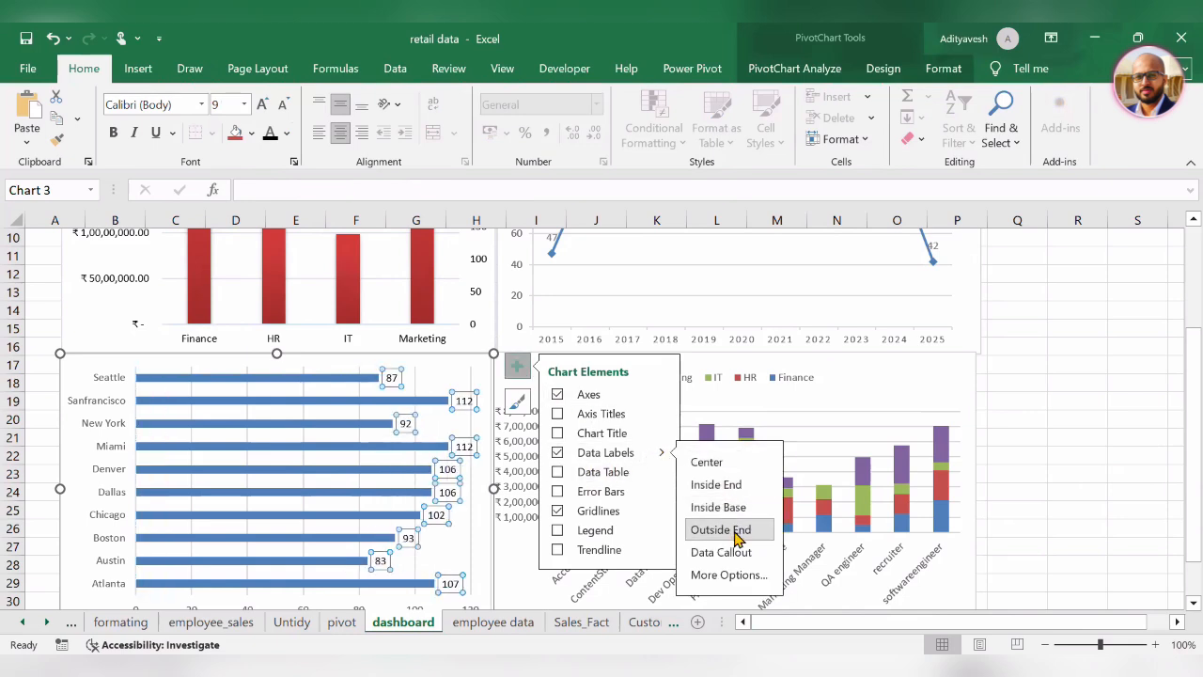
pyautogui.click(1099, 397)
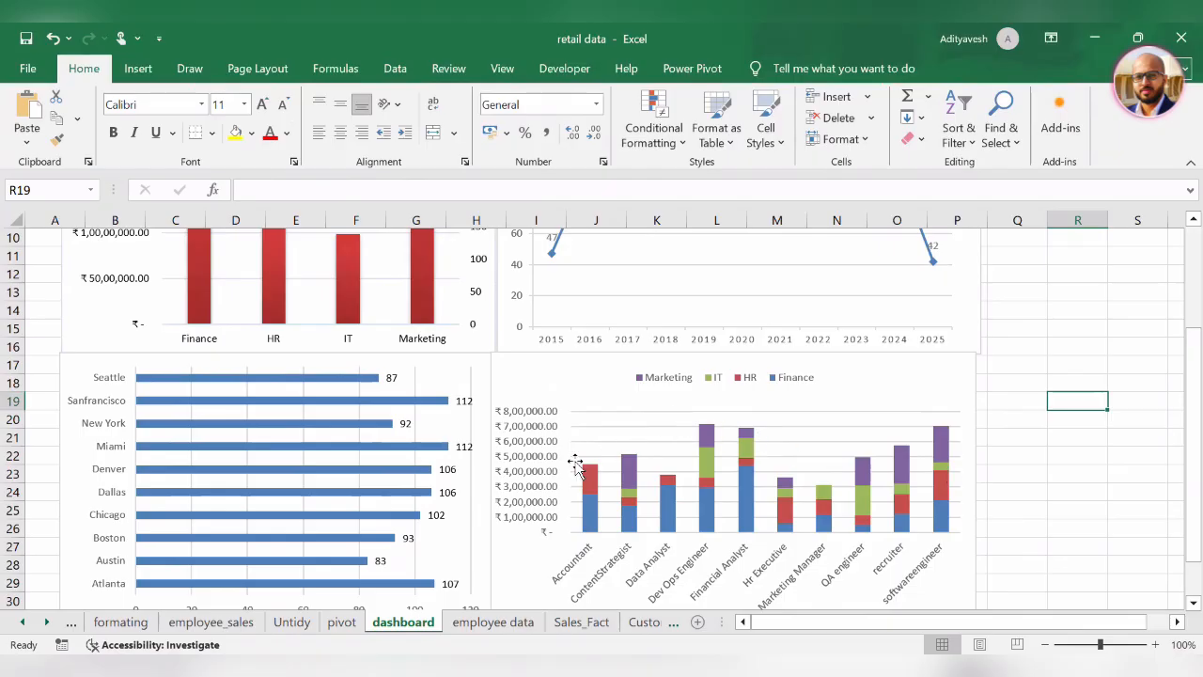
# Adjust the side edges of the department combo chart and the yearly line chart to line up with the charts below
pyautogui.scroll(3, 575, 465)
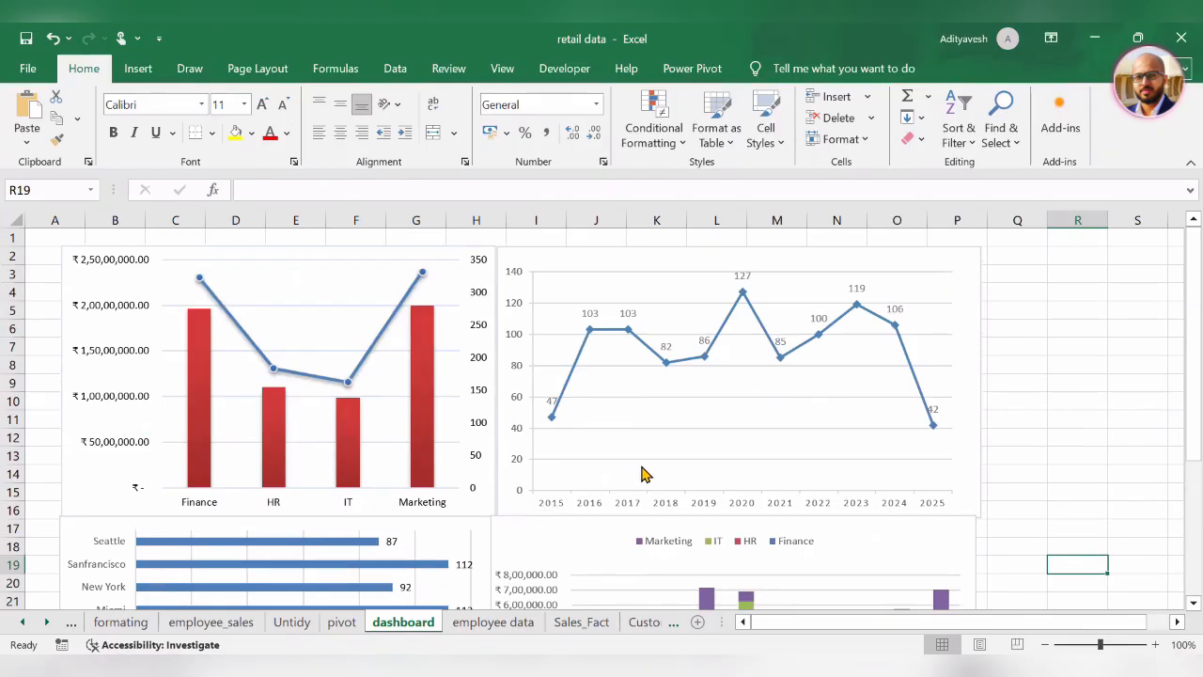
pyautogui.click(483, 498)
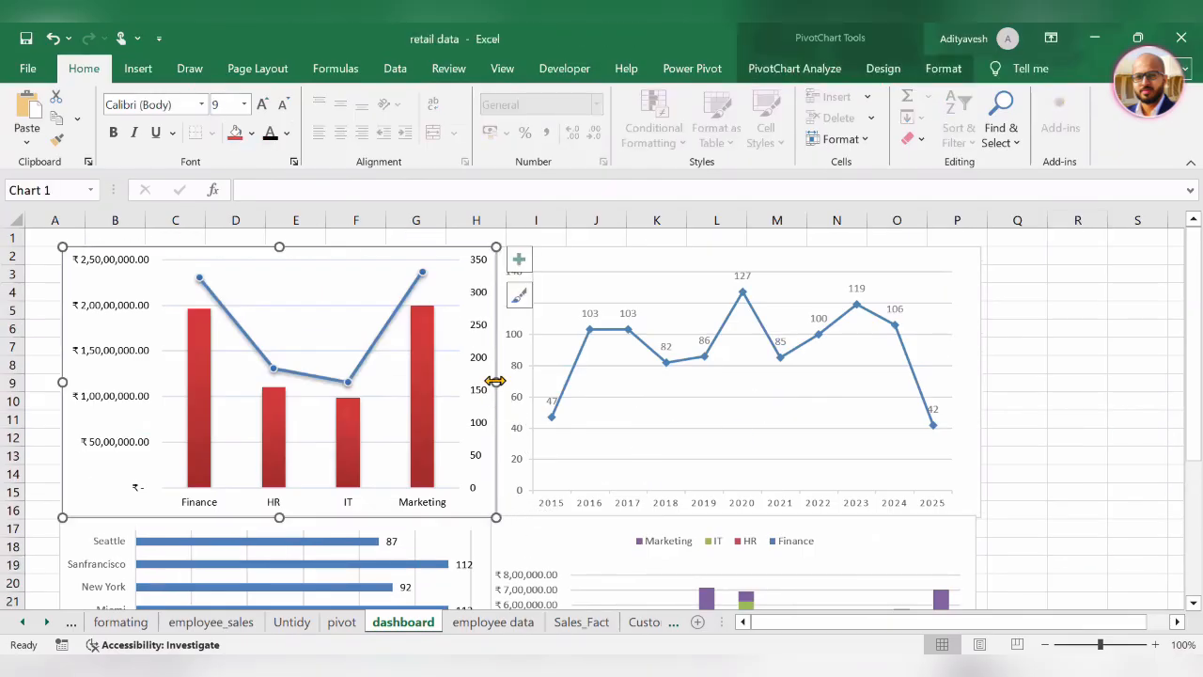
pyautogui.moveTo(494, 381); pyautogui.dragTo(493, 379)
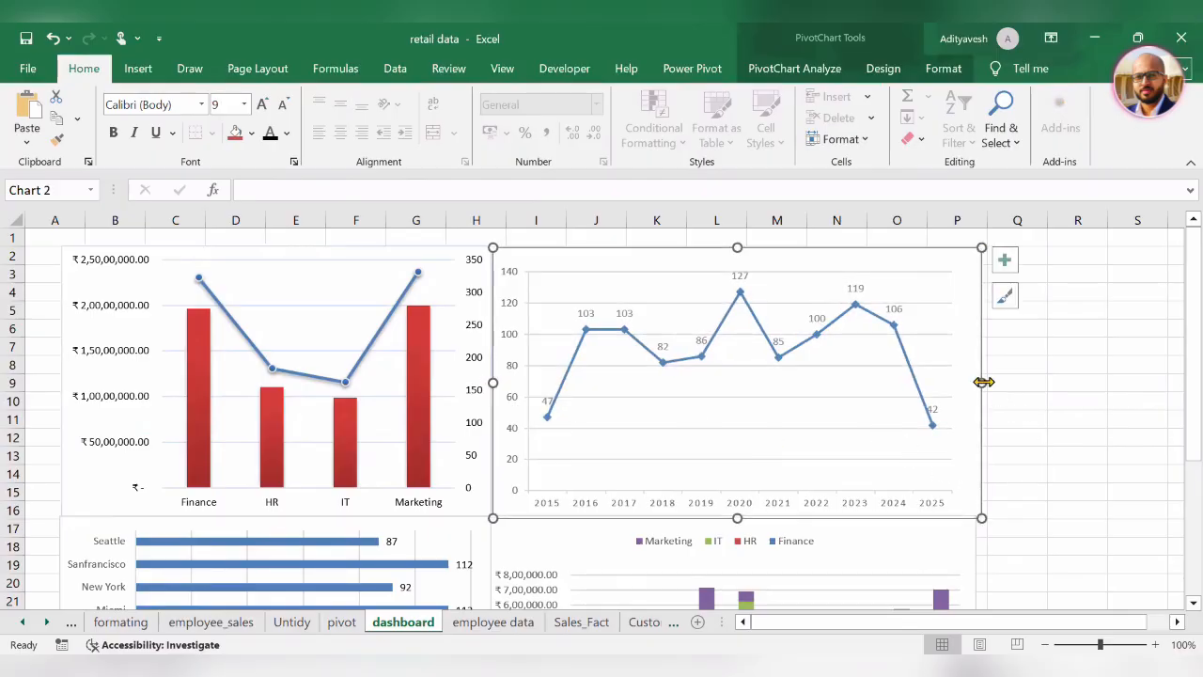
pyautogui.moveTo(983, 381); pyautogui.dragTo(976, 382)
pyautogui.click(1072, 402)
pyautogui.scroll(-2, 1034, 541)
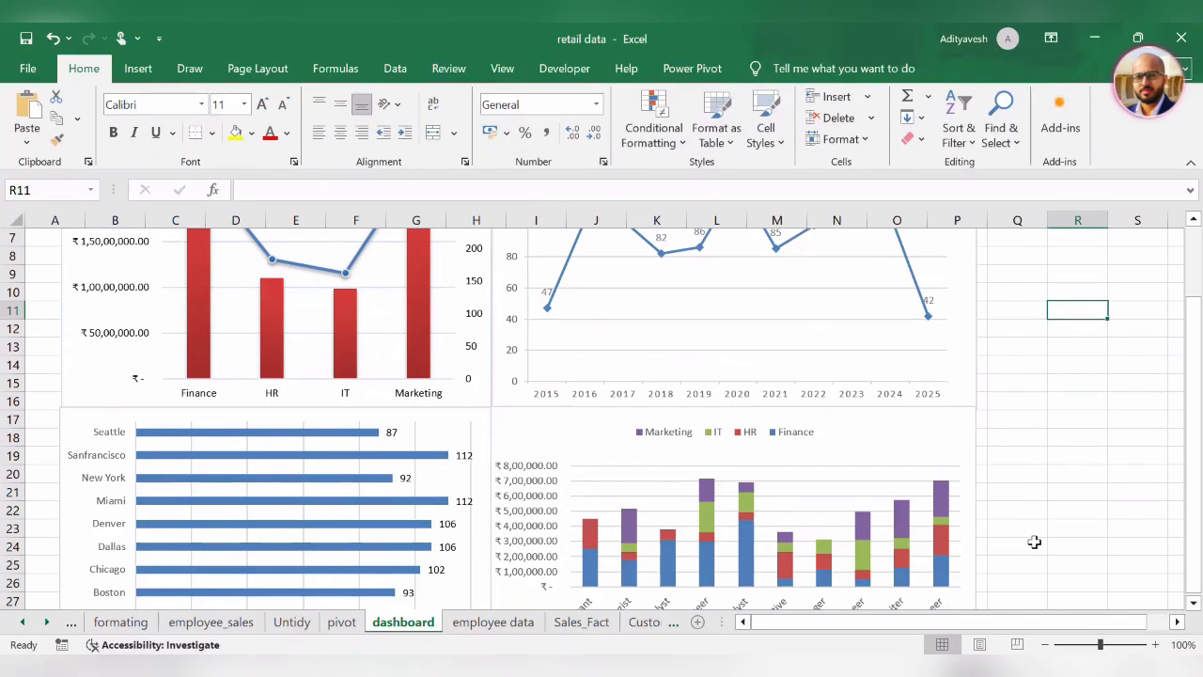
pyautogui.scroll(-3, 1034, 542)
pyautogui.scroll(5, 1000, 526)
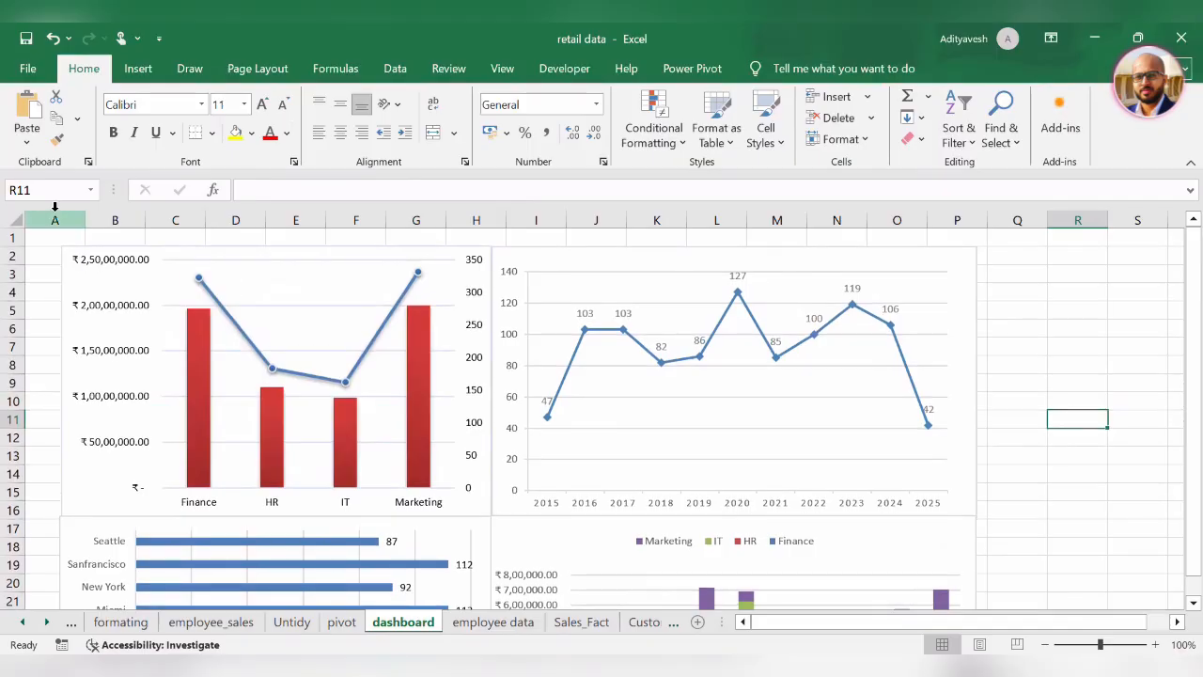
# Hide the gridlines on the dashboard sheet and delete column A
pyautogui.moveTo(55, 207); pyautogui.dragTo(251, 220)
pyautogui.moveTo(1054, 262); pyautogui.dragTo(1087, 299)
pyautogui.click(1088, 299)
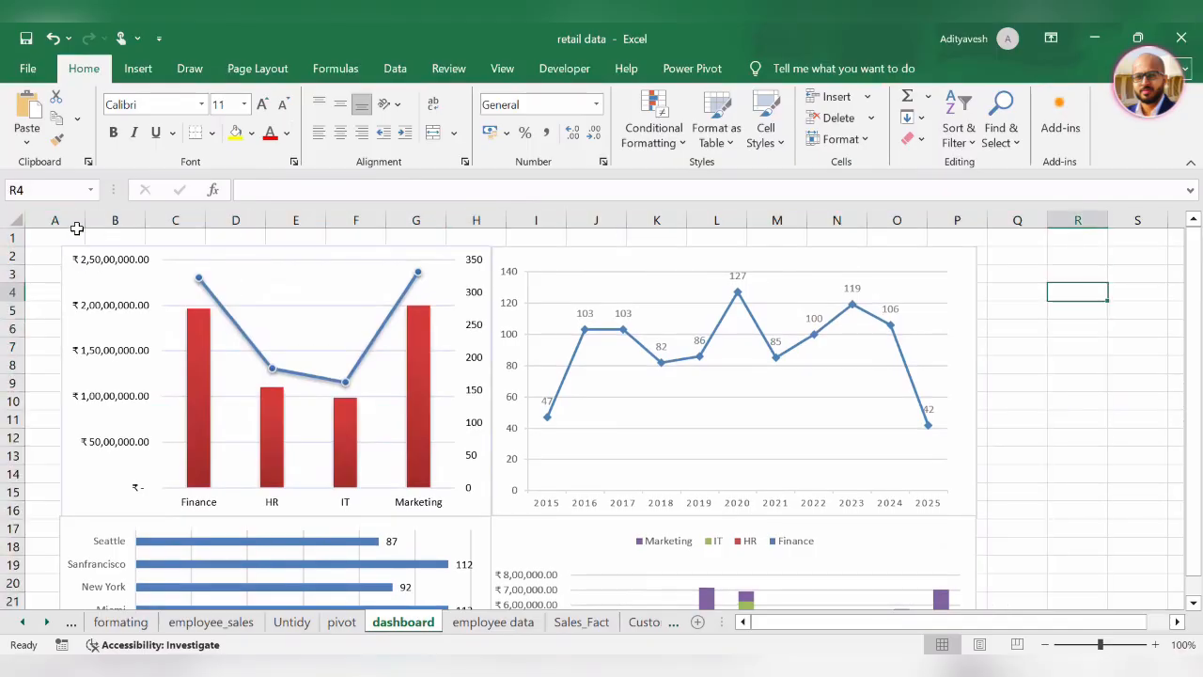
pyautogui.click(43, 216)
pyautogui.hotkey('ctrl', 'a')
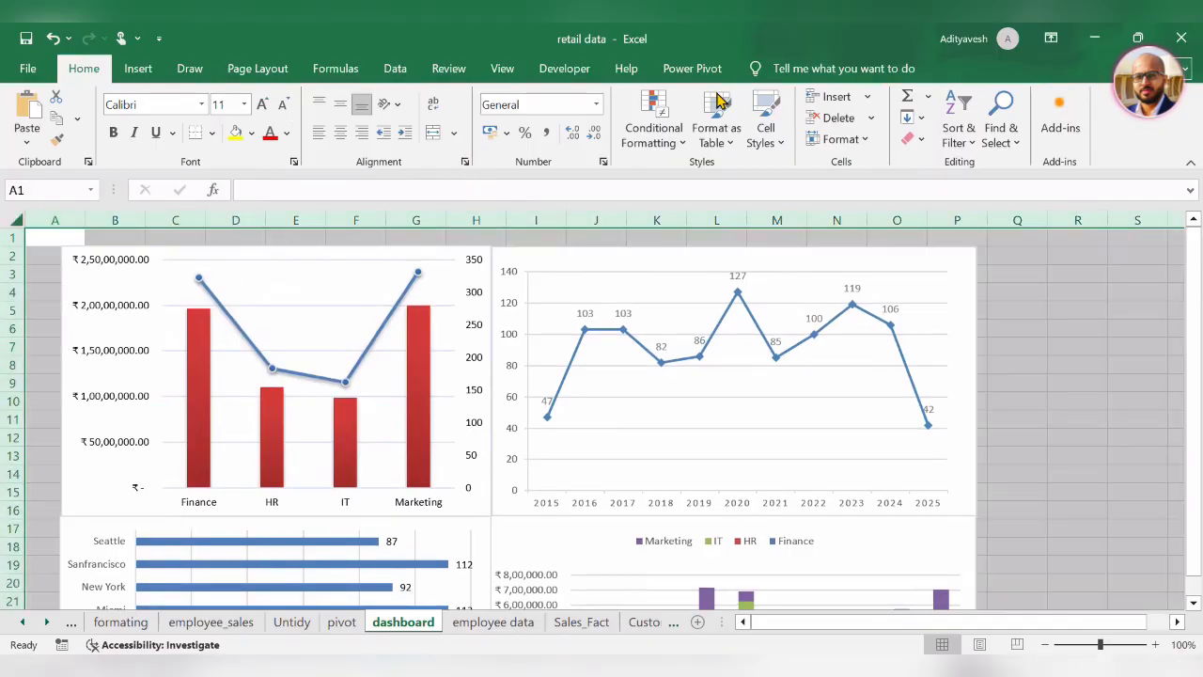
pyautogui.click(504, 68)
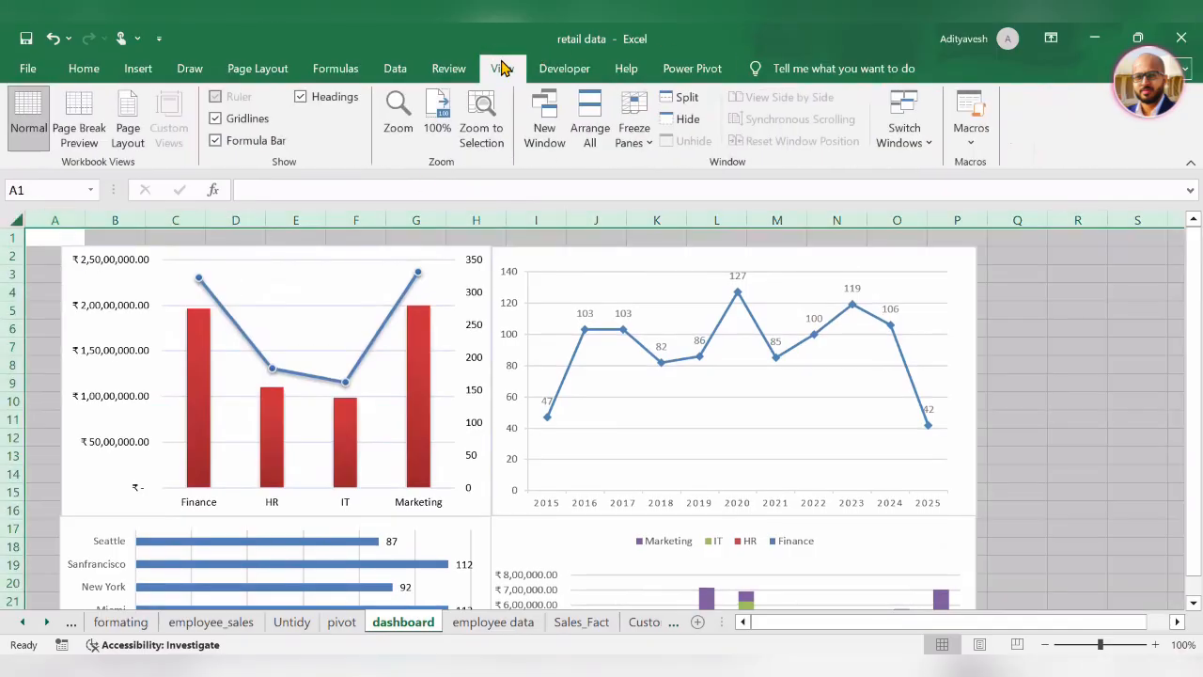
pyautogui.click(217, 118)
pyautogui.click(1096, 342)
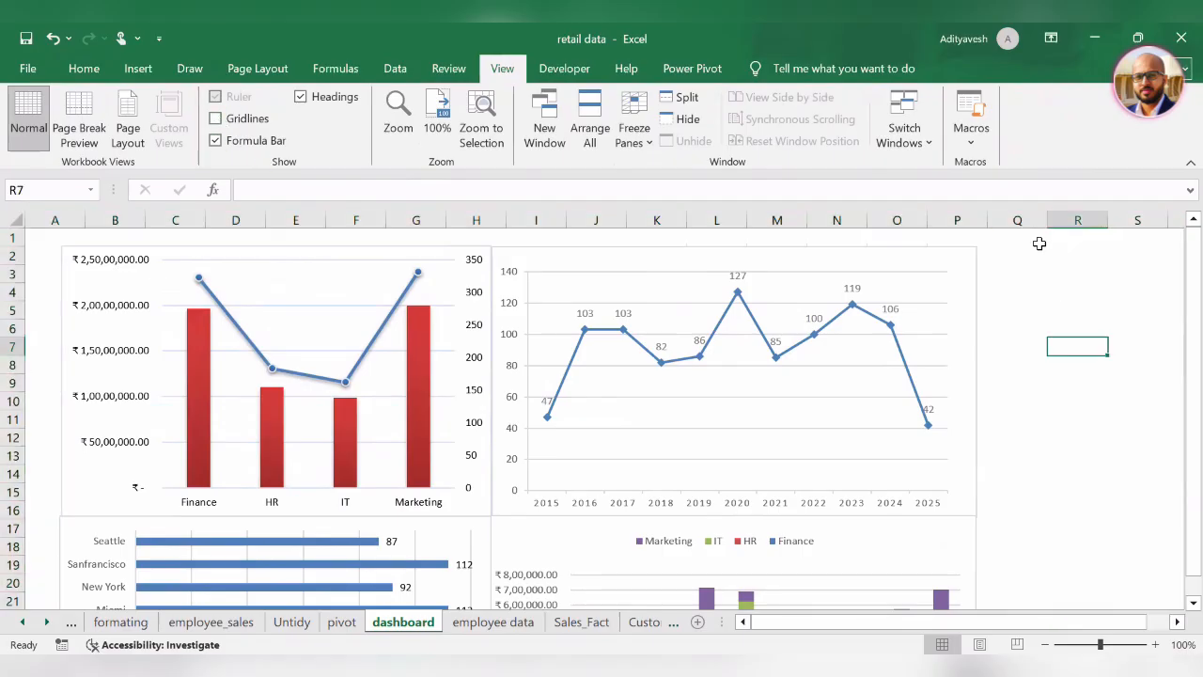
pyautogui.click(39, 217)
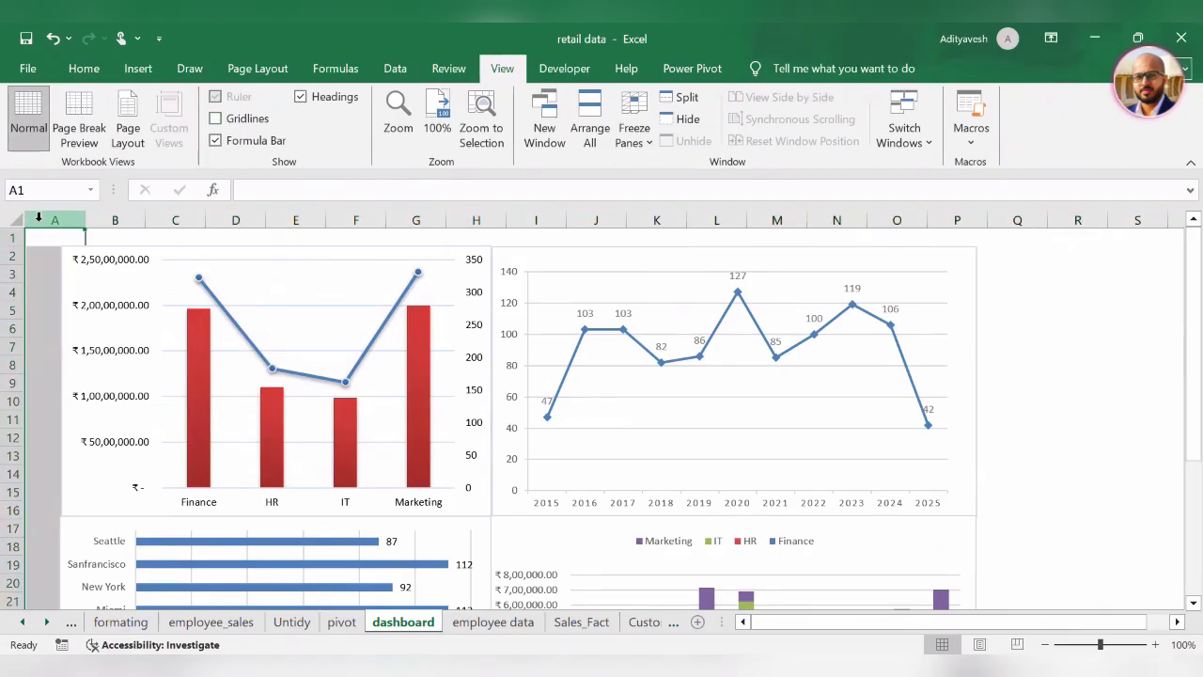
pyautogui.hotkey('ctrl', '-')
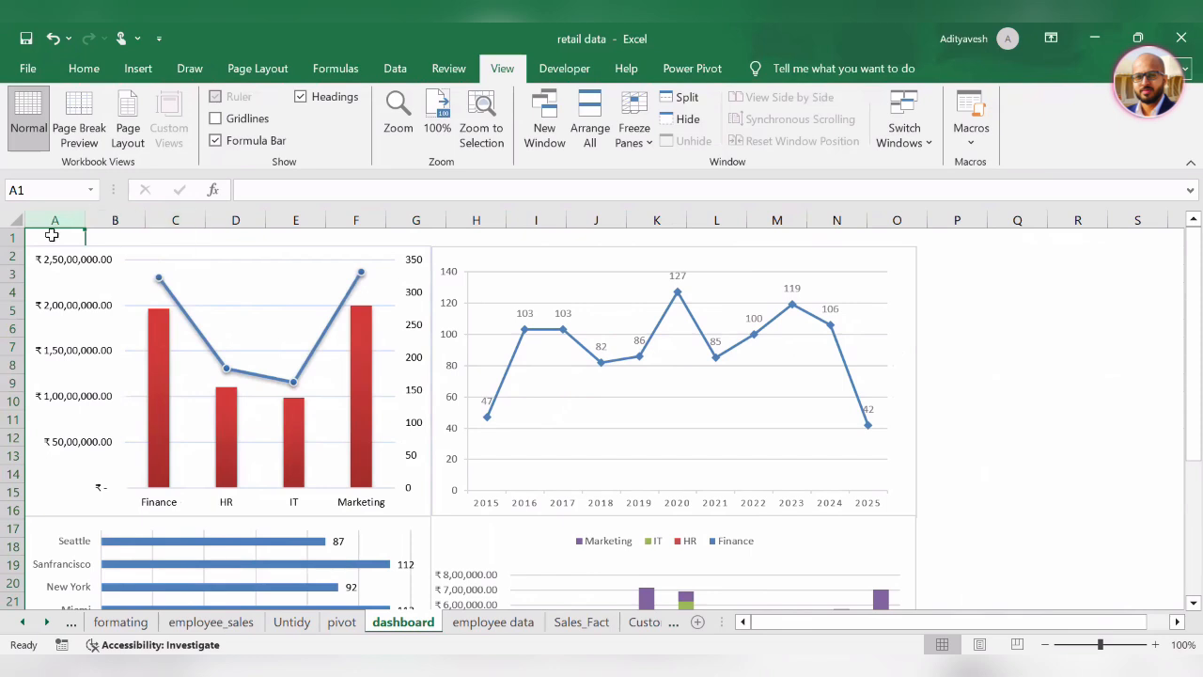
# Merge and center cells A1:O1 and enter the title "Employee Dashboard"
pyautogui.moveTo(54, 235); pyautogui.dragTo(898, 227)
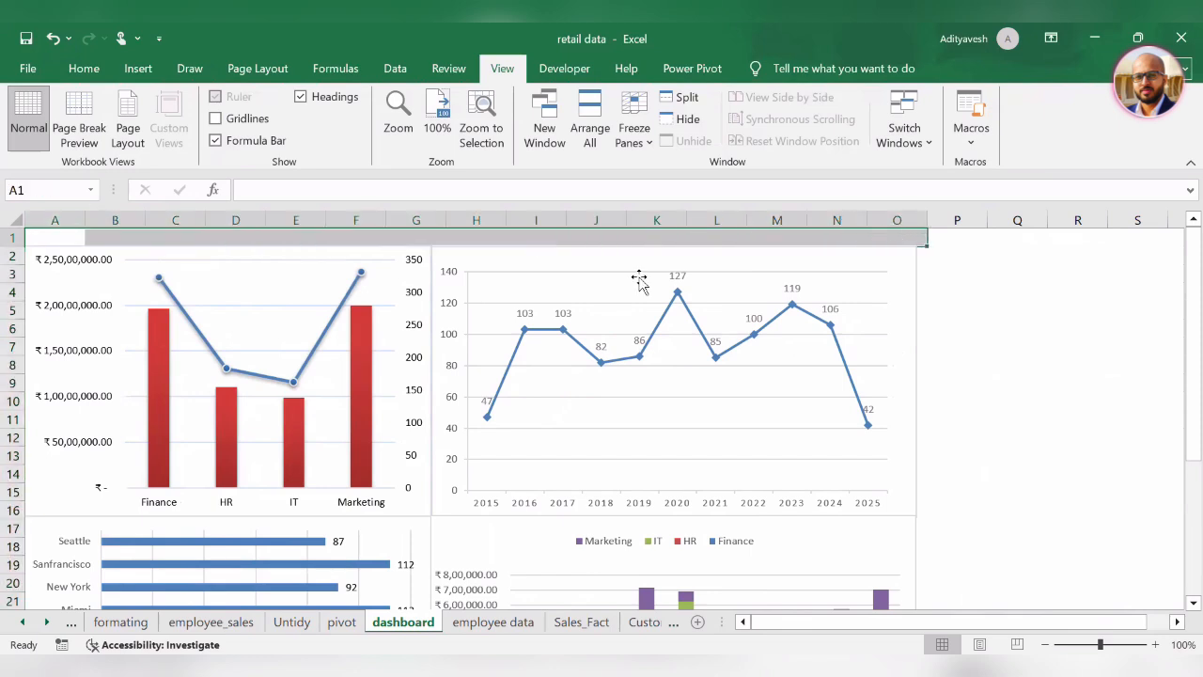
pyautogui.click(83, 68)
pyautogui.click(433, 133)
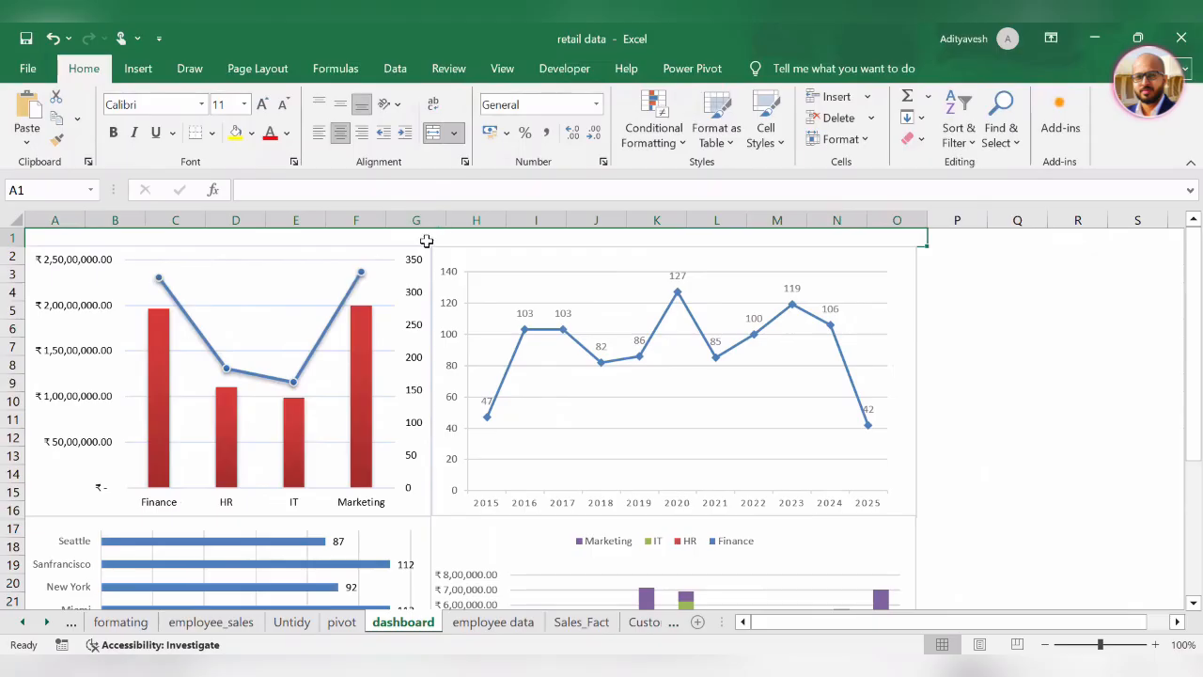
pyautogui.click(324, 198)
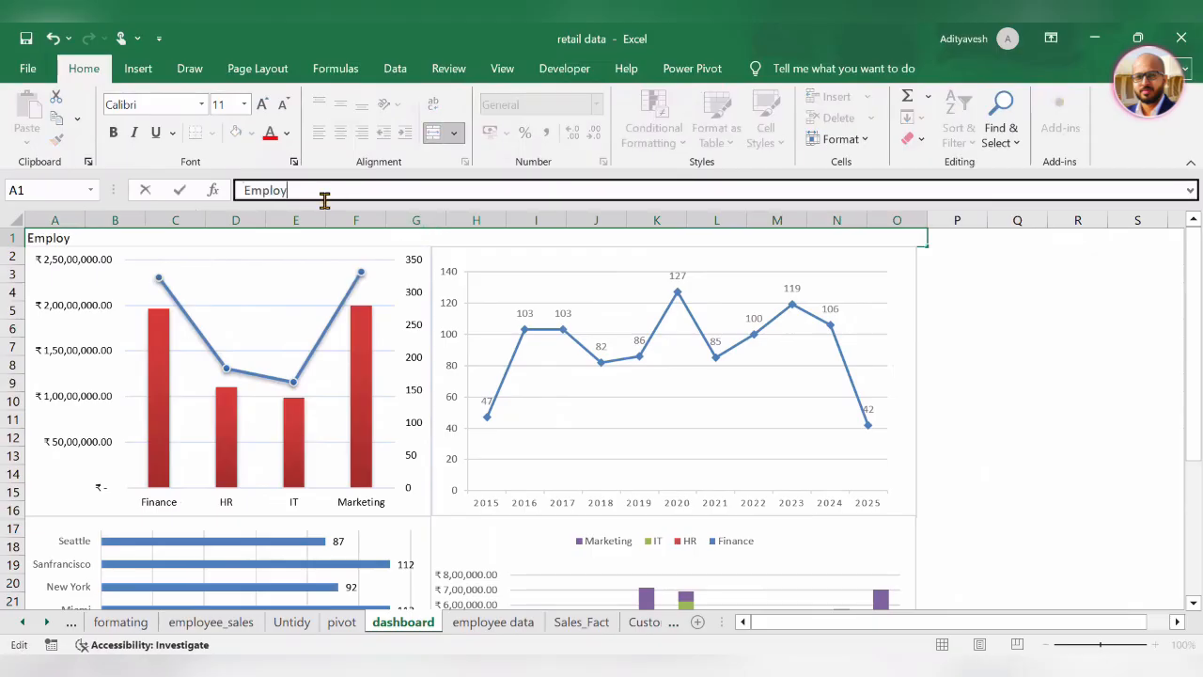
pyautogui.write('d')
pyautogui.press('Return')
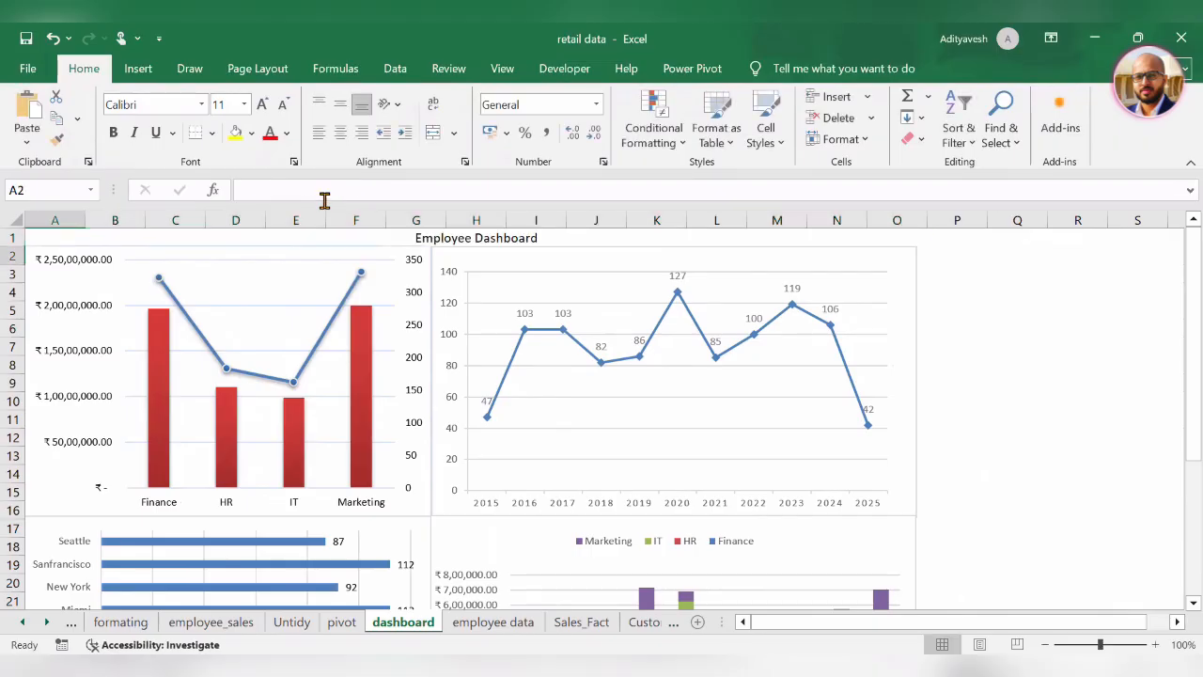
# Enlarge the Employee Dashboard title to 18 points and apply a cell style with light yellow fill and brown text
pyautogui.click(427, 240)
pyautogui.click(263, 104)
pyautogui.click(263, 105)
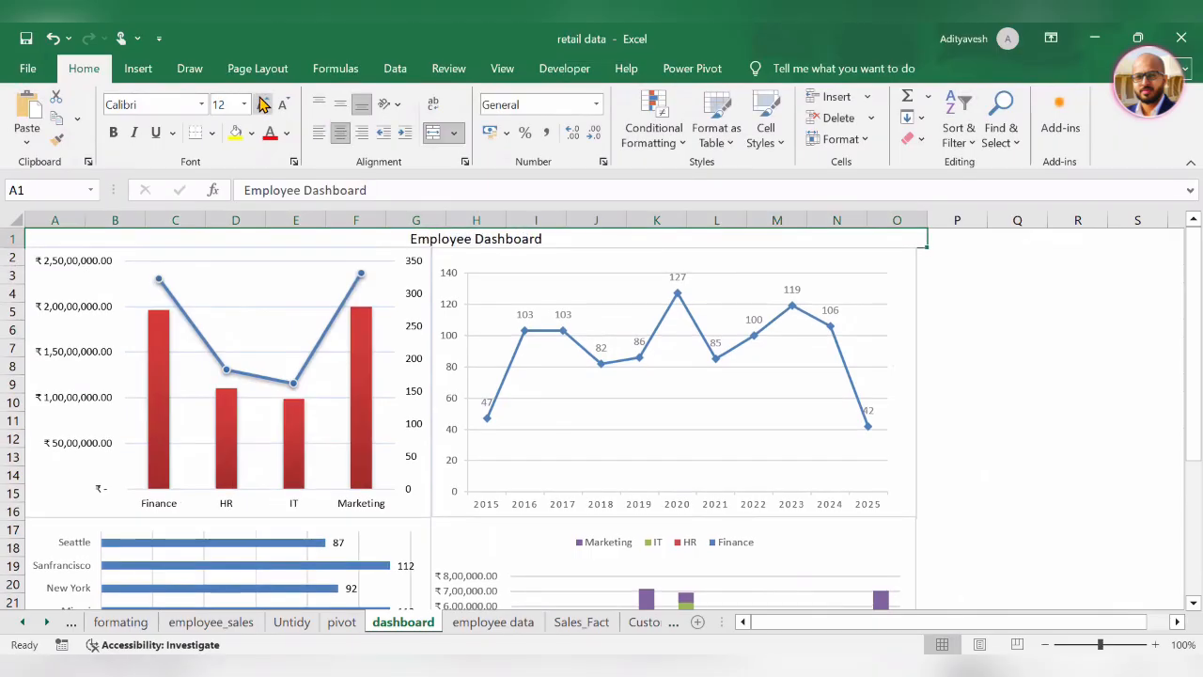
pyautogui.click(263, 105)
pyautogui.click(263, 104)
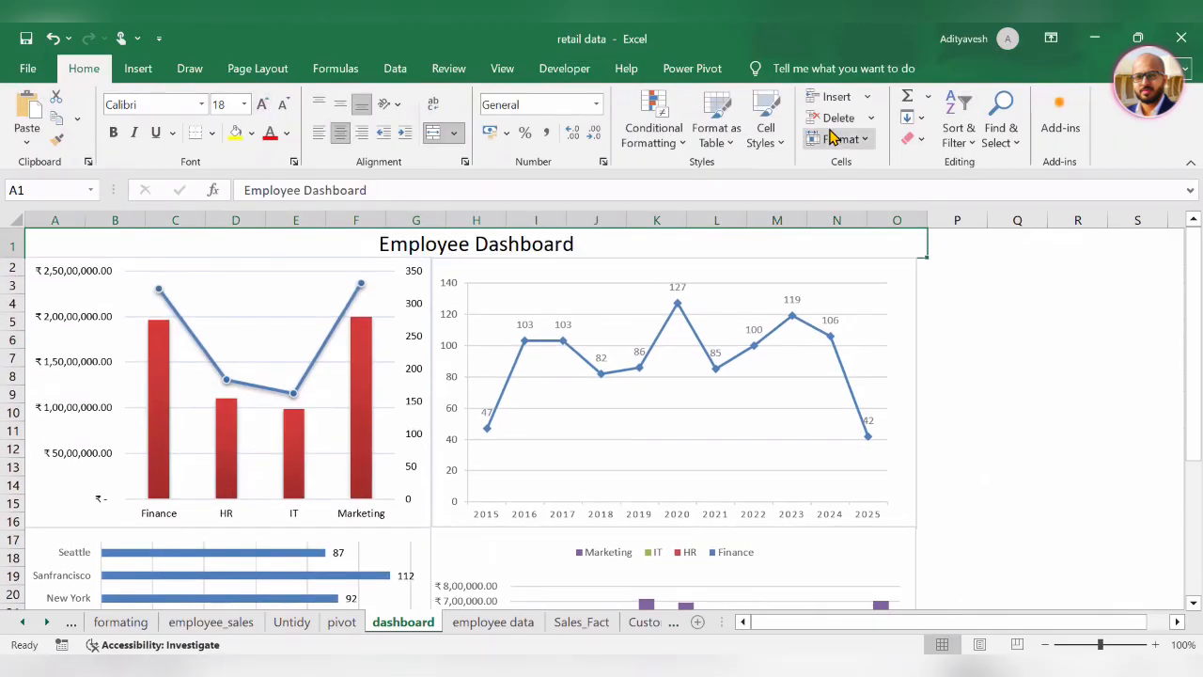
pyautogui.click(765, 127)
pyautogui.click(913, 189)
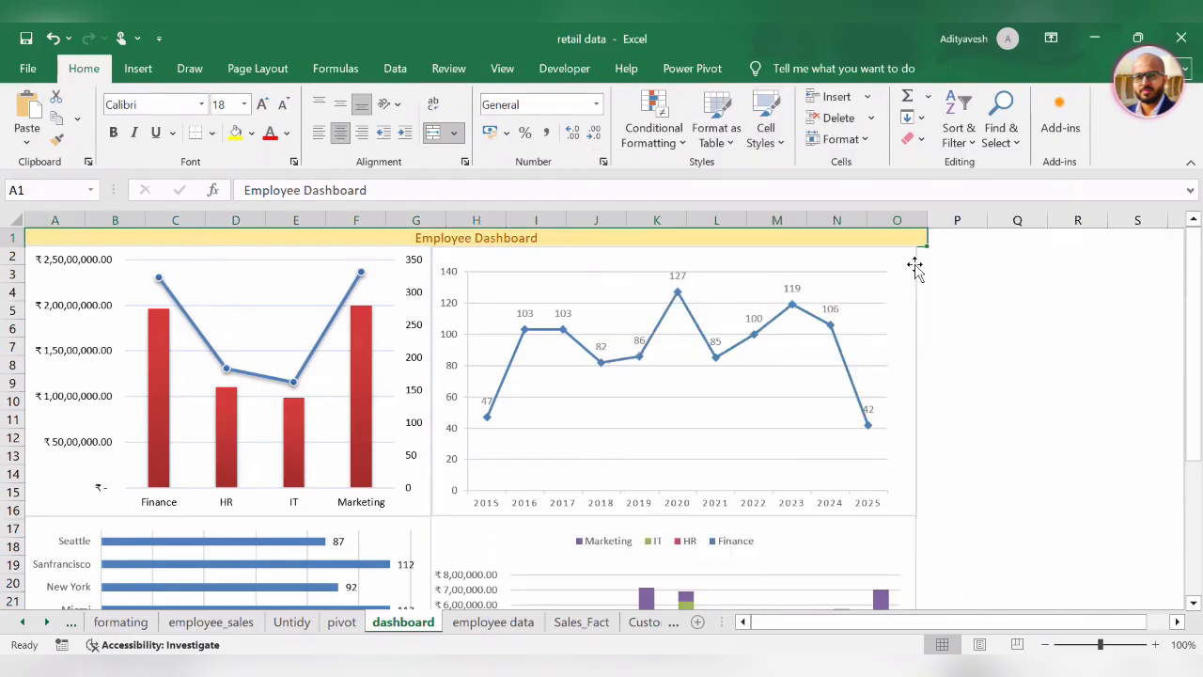
# Select the yearly line chart and the stacked salary chart together and widen both to the right edge of column O
pyautogui.click(907, 438)
pyautogui.scroll(-2, 911, 423)
pyautogui.scroll(2, 916, 413)
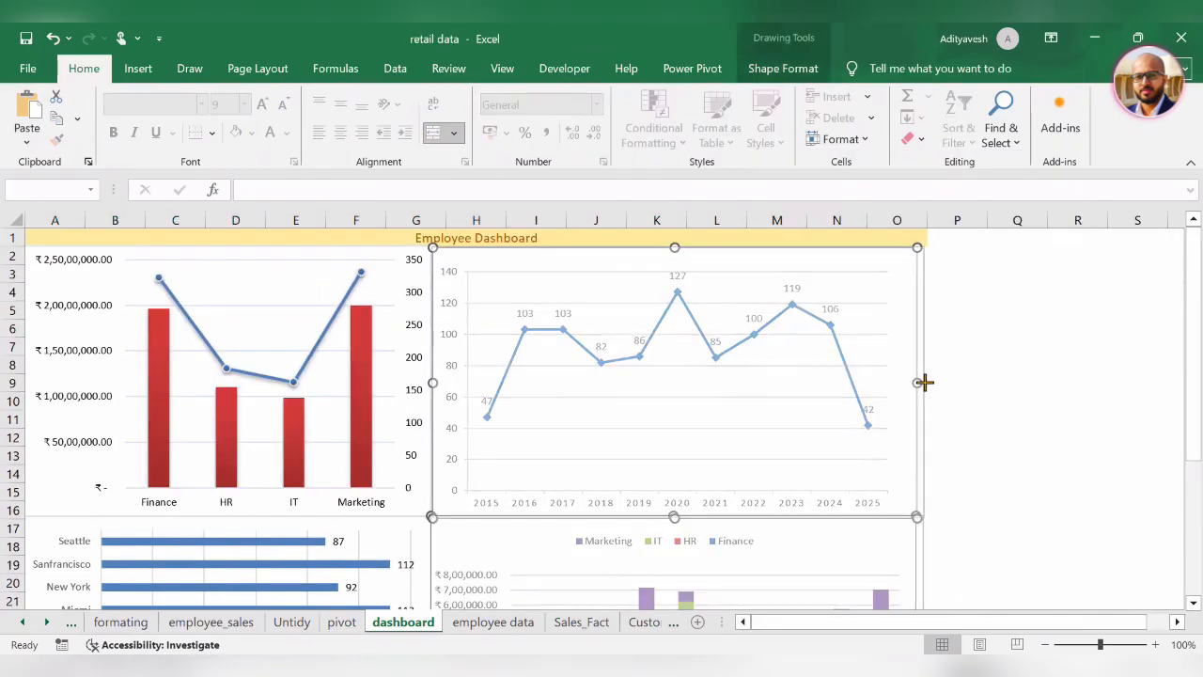
pyautogui.click(998, 383)
# Narrow the line and stacked charts together by moving their left edges inward, with the sheet at 70% zoom
pyautogui.keyDown('ctrl'); pyautogui.scroll(-3, 988, 427); pyautogui.keyUp('ctrl')
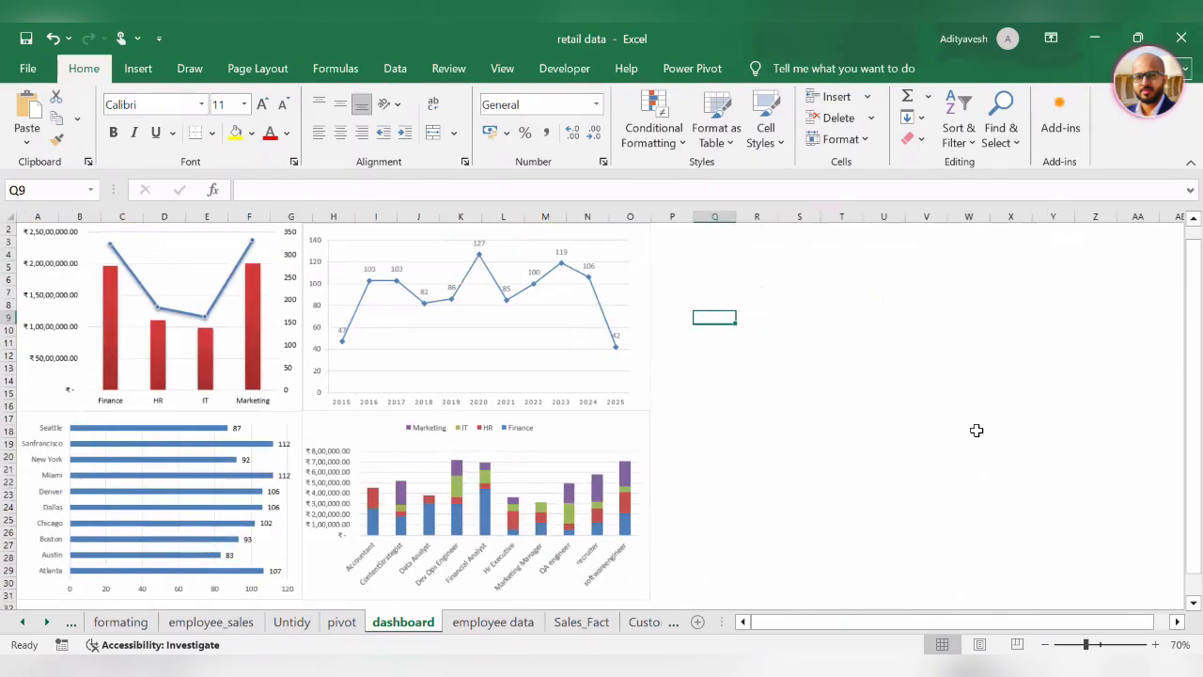
pyautogui.click(343, 415)
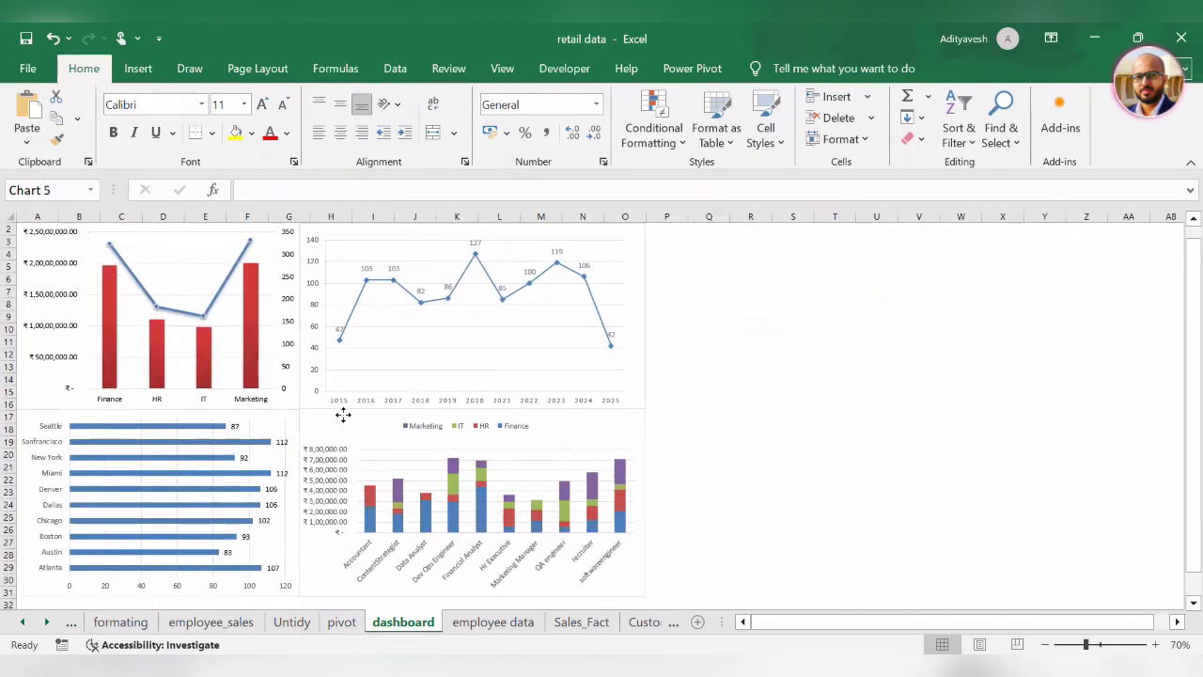
pyautogui.keyDown('ctrl'); pyautogui.click(303, 329); pyautogui.keyUp('ctrl')
pyautogui.moveTo(301, 314); pyautogui.dragTo(321, 315)
pyautogui.click(310, 418)
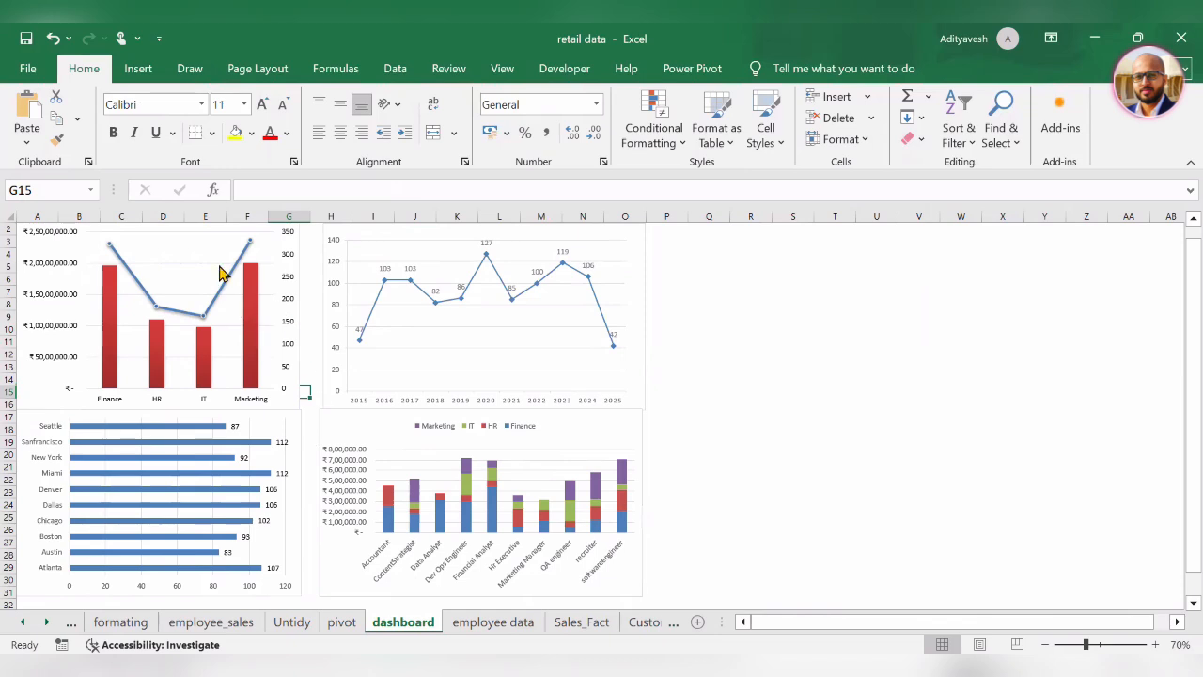
# Widen the department combo chart and the city bar chart together to fill the gap beside the line and stacked charts
pyautogui.click(28, 395)
pyautogui.keyDown('ctrl'); pyautogui.click(230, 361); pyautogui.keyUp('ctrl')
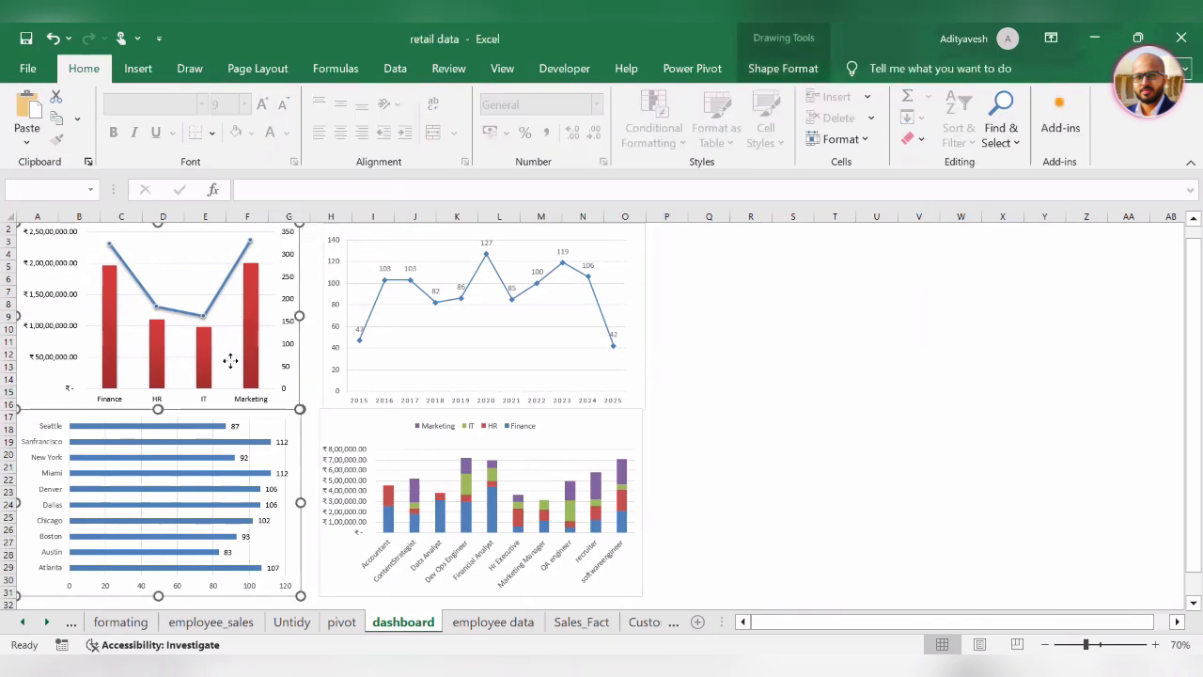
pyautogui.moveTo(303, 314); pyautogui.dragTo(321, 316)
pyautogui.click(733, 376)
# Fine-tune the stacked chart's right edge and the line chart's left edge so the four charts line up
pyautogui.click(636, 423)
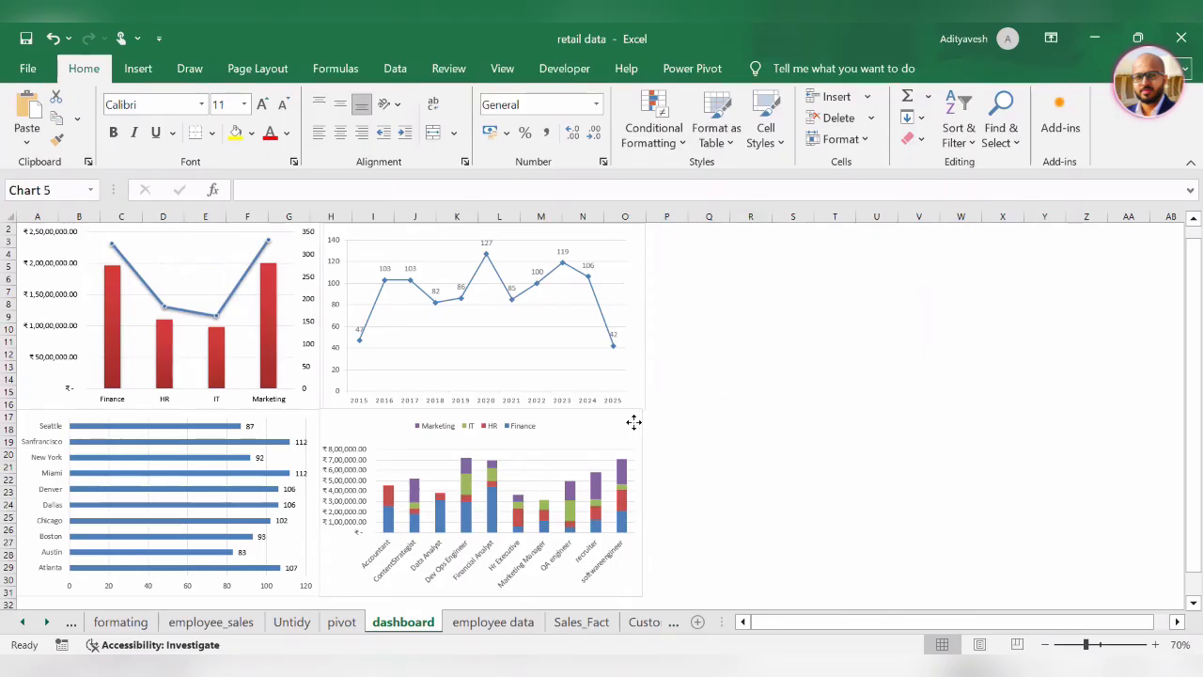
pyautogui.moveTo(648, 502); pyautogui.dragTo(647, 502)
pyautogui.click(710, 417)
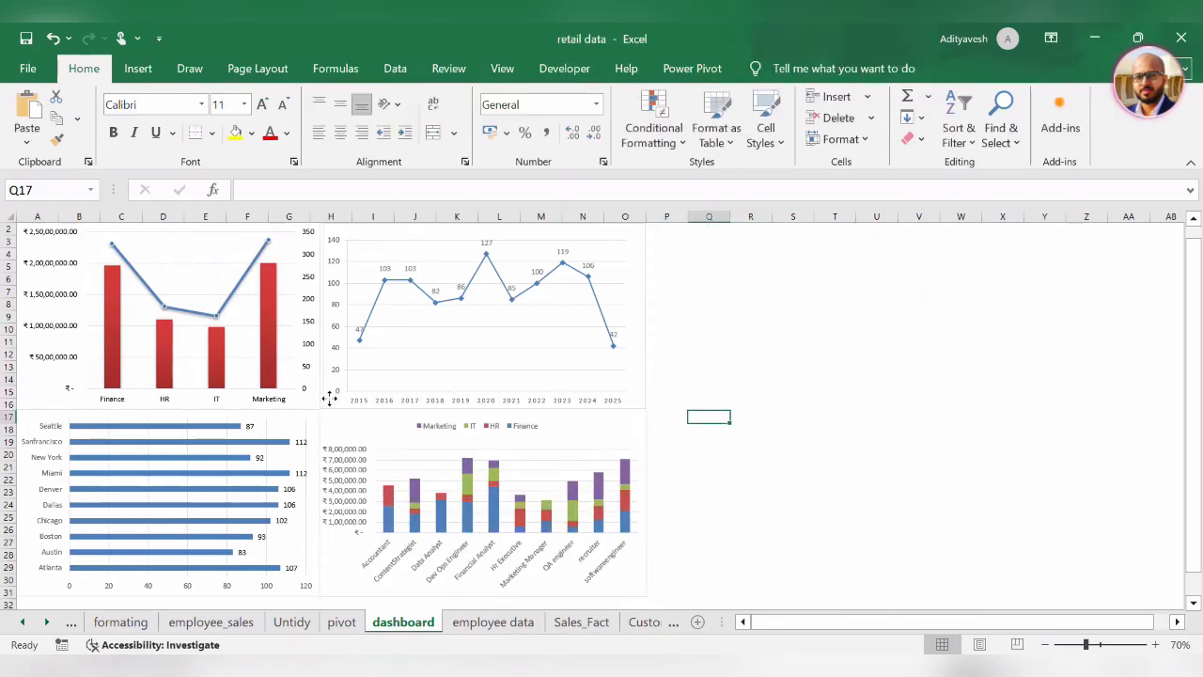
pyautogui.moveTo(320, 314); pyautogui.dragTo(317, 317)
pyautogui.click(875, 344)
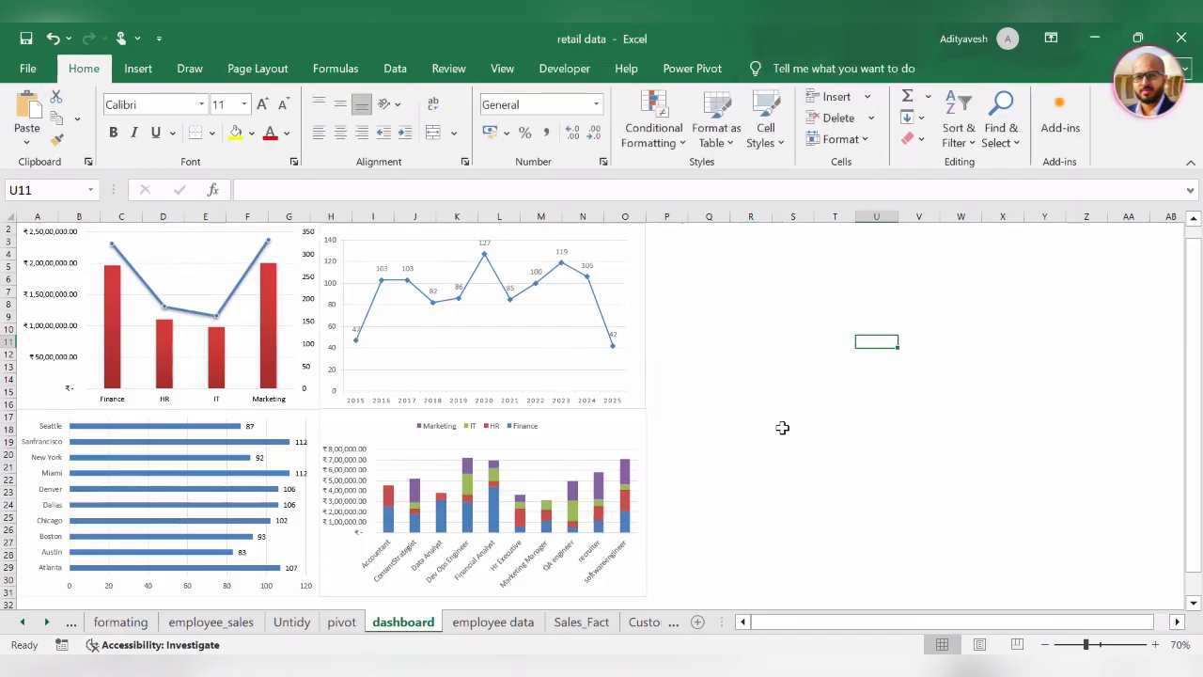
# Increase the font size of the Employee Dashboard title to 20
pyautogui.scroll(1, 782, 428)
pyautogui.click(259, 230)
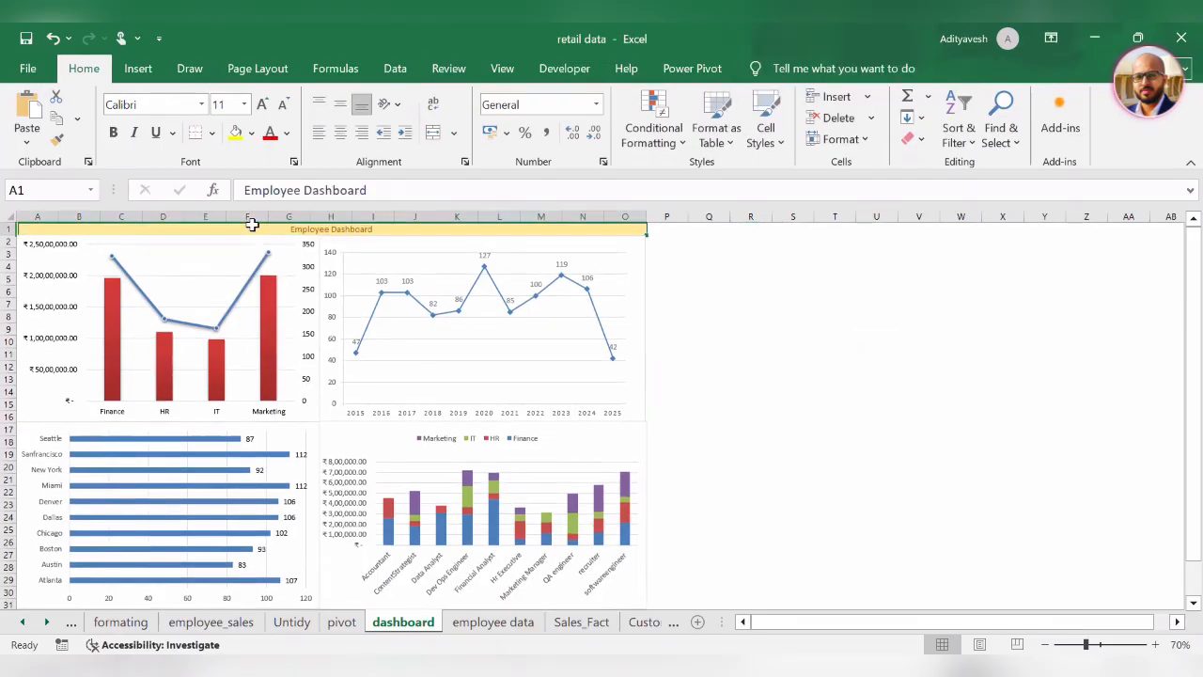
pyautogui.click(262, 104)
pyautogui.click(261, 105)
pyautogui.click(262, 104)
pyautogui.click(262, 104)
pyautogui.click(261, 104)
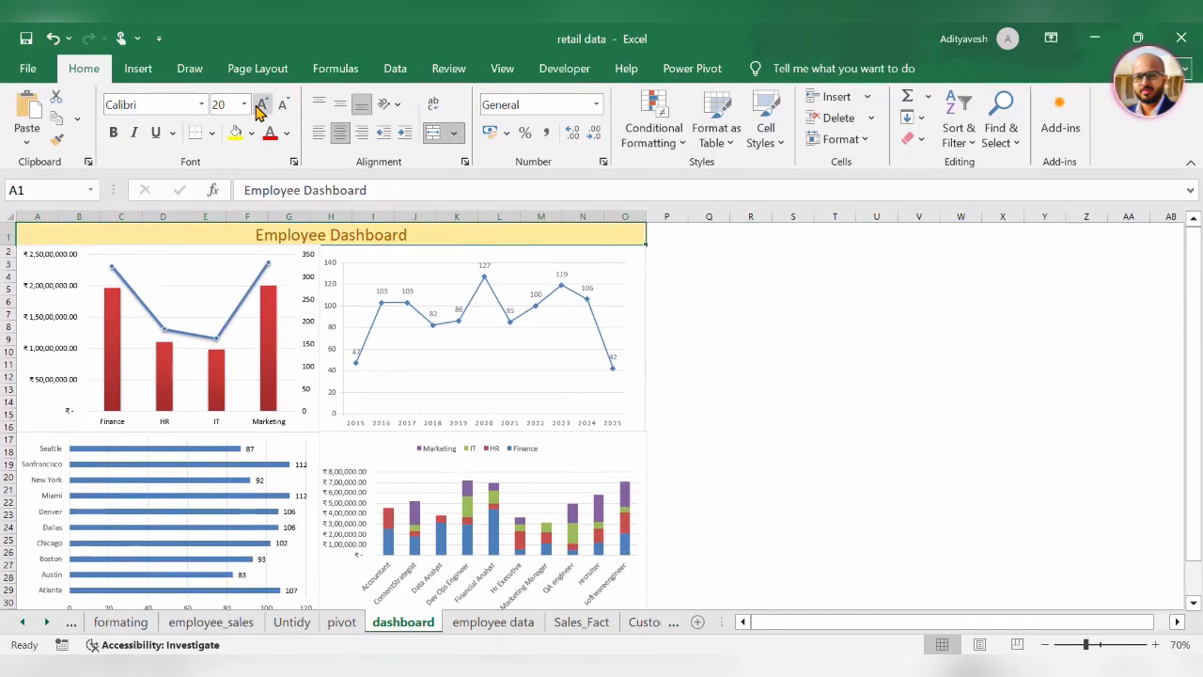
# Make the Employee Dashboard title bold and check the banner with the charts
pyautogui.click(112, 132)
pyautogui.click(832, 360)
pyautogui.scroll(-1, 798, 360)
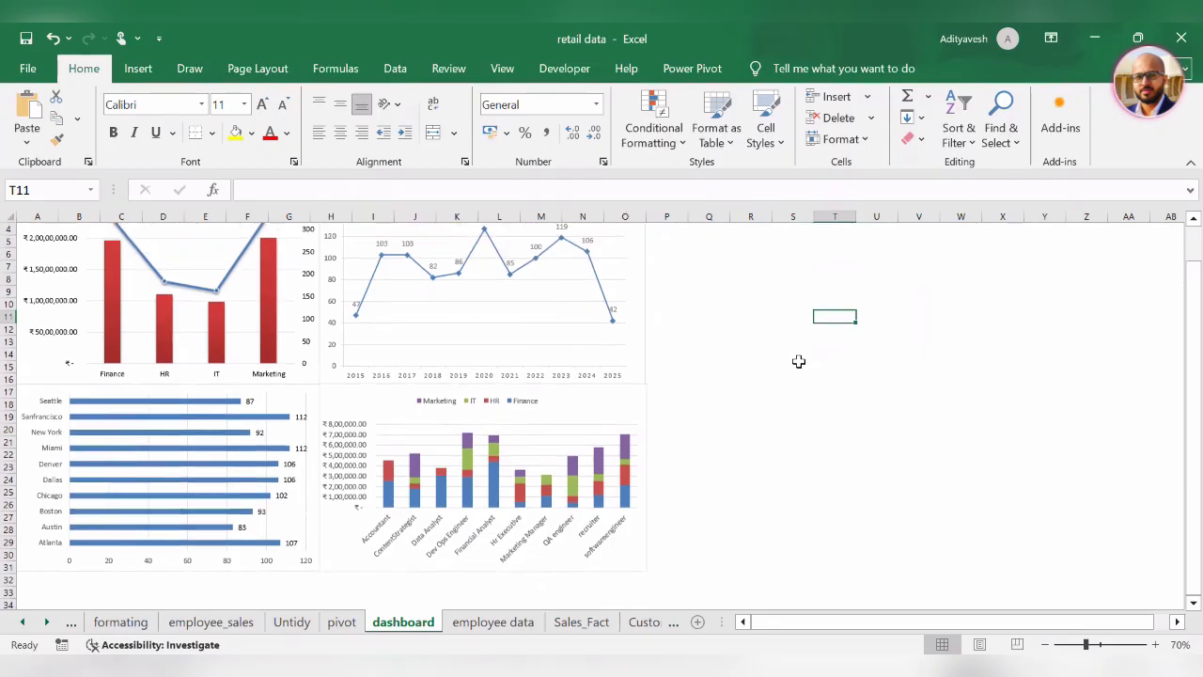
pyautogui.scroll(1, 798, 360)
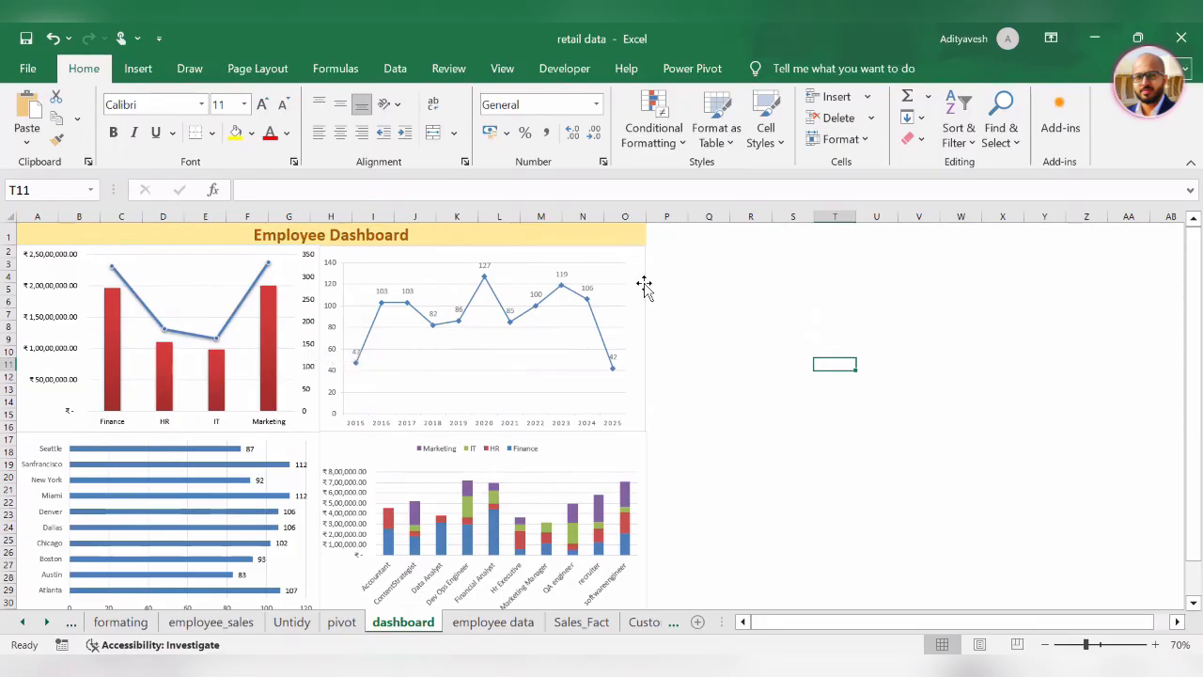
pyautogui.click(640, 237)
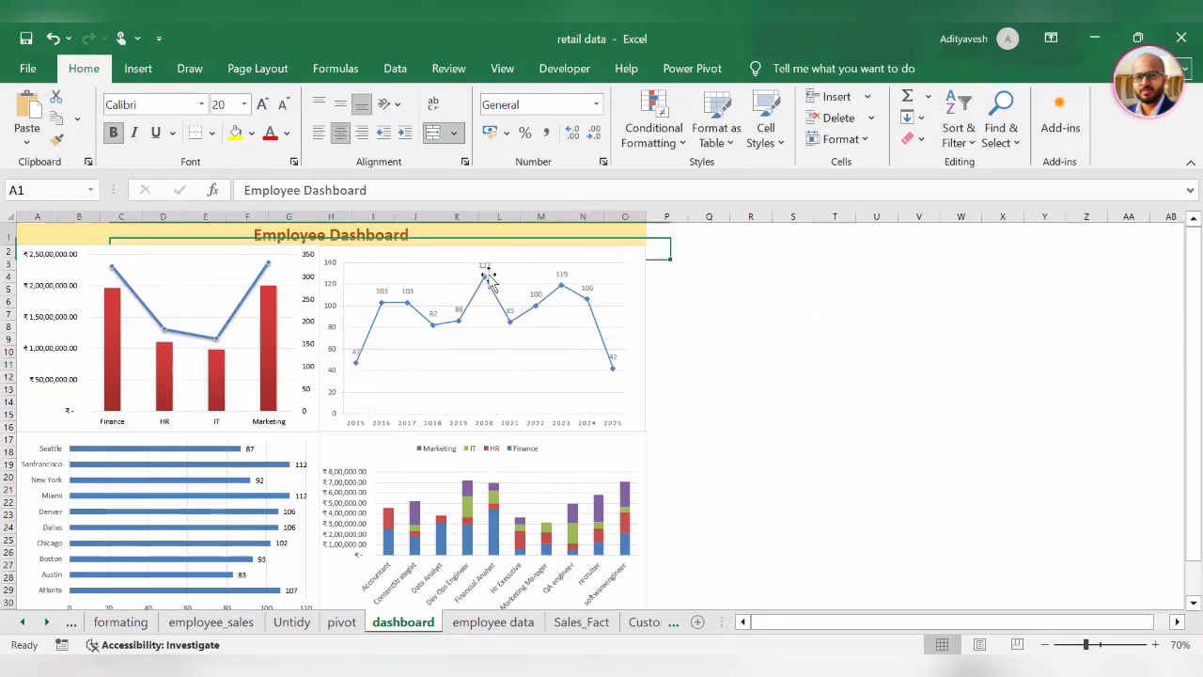
# Insert DEPT and Year slicers from the department combo PivotChart
pyautogui.click(35, 412)
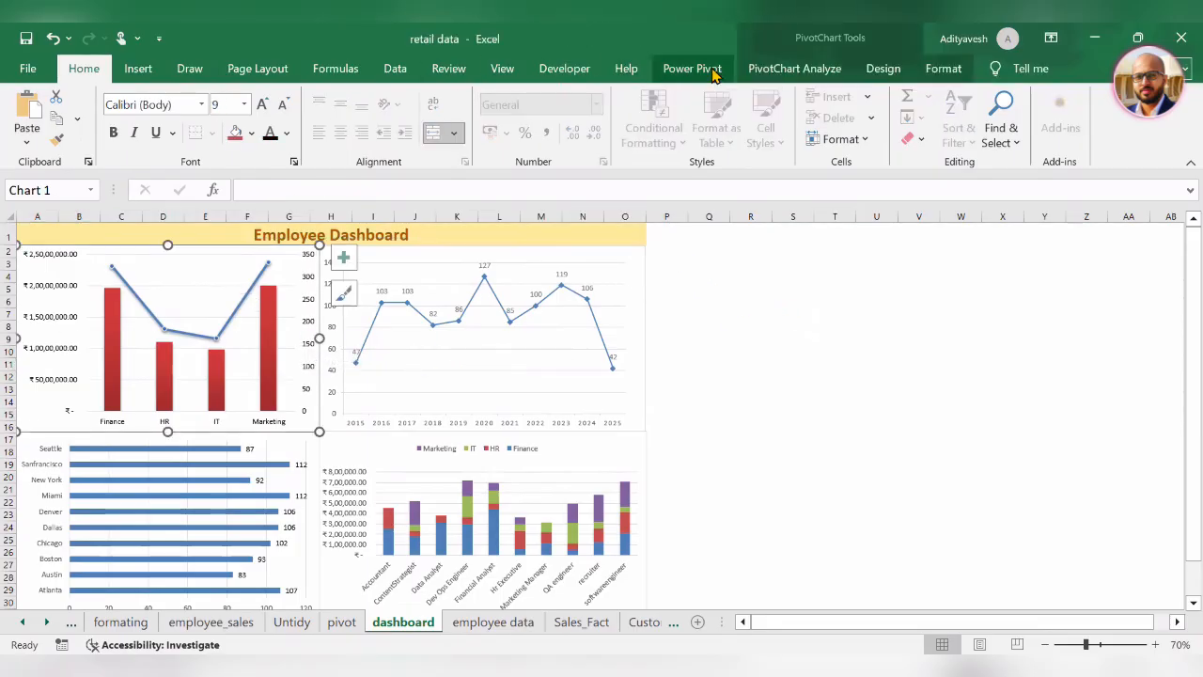
pyautogui.click(835, 72)
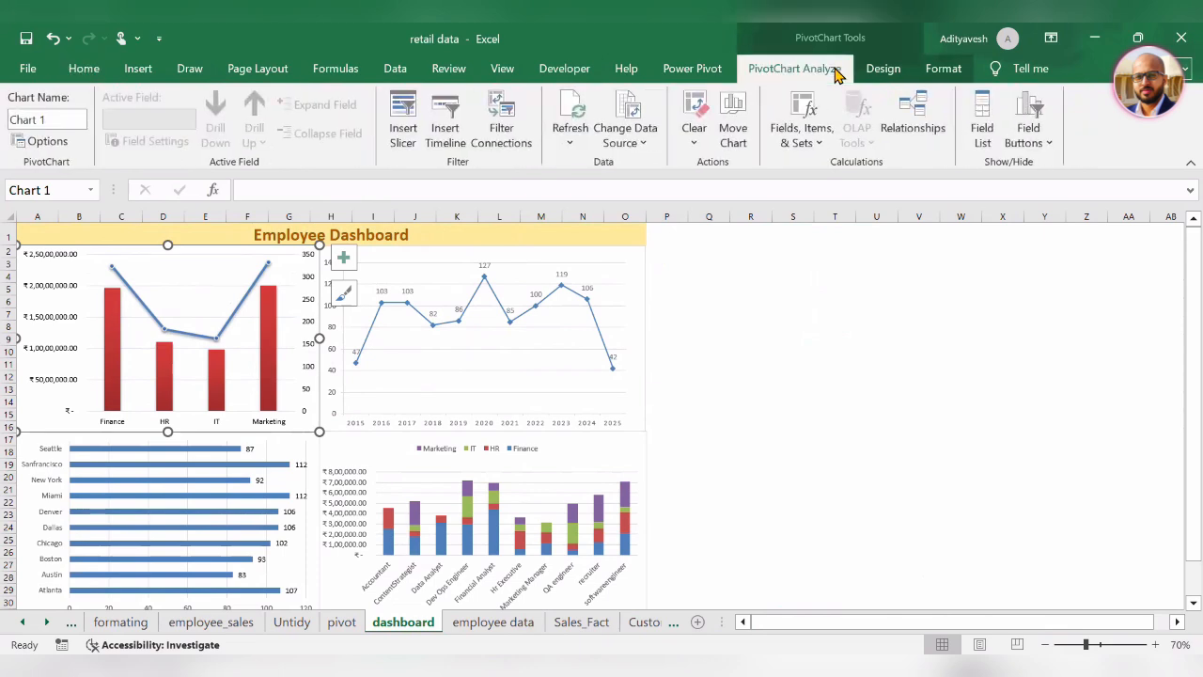
pyautogui.click(403, 122)
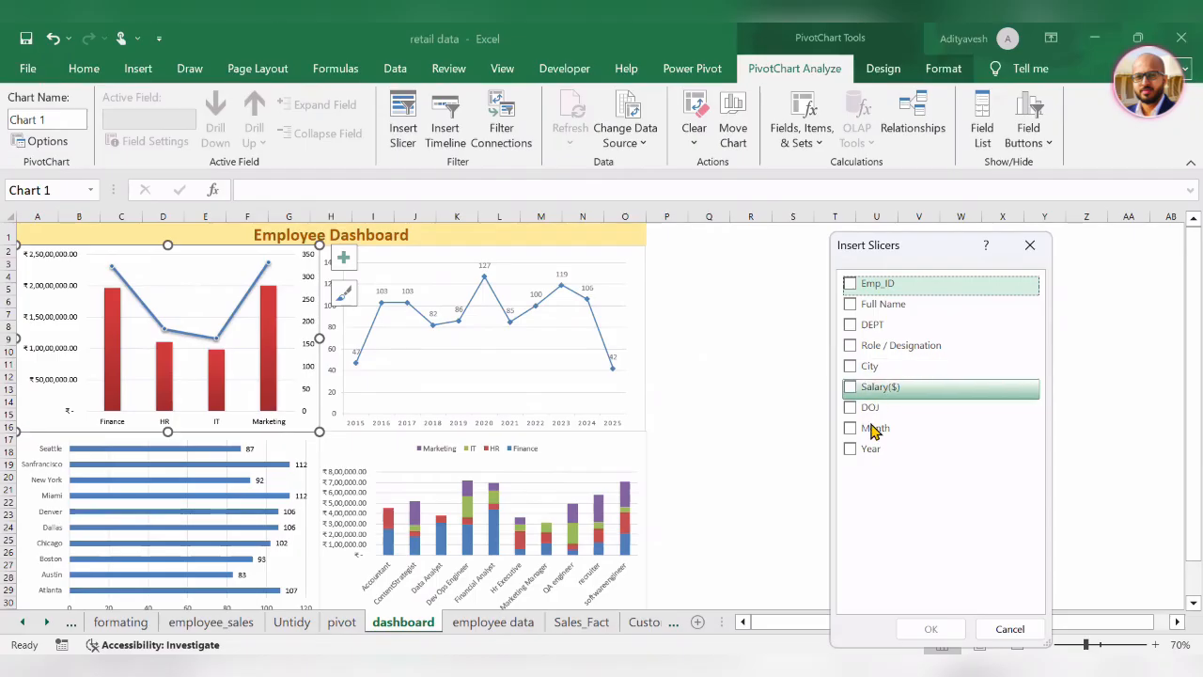
pyautogui.click(851, 449)
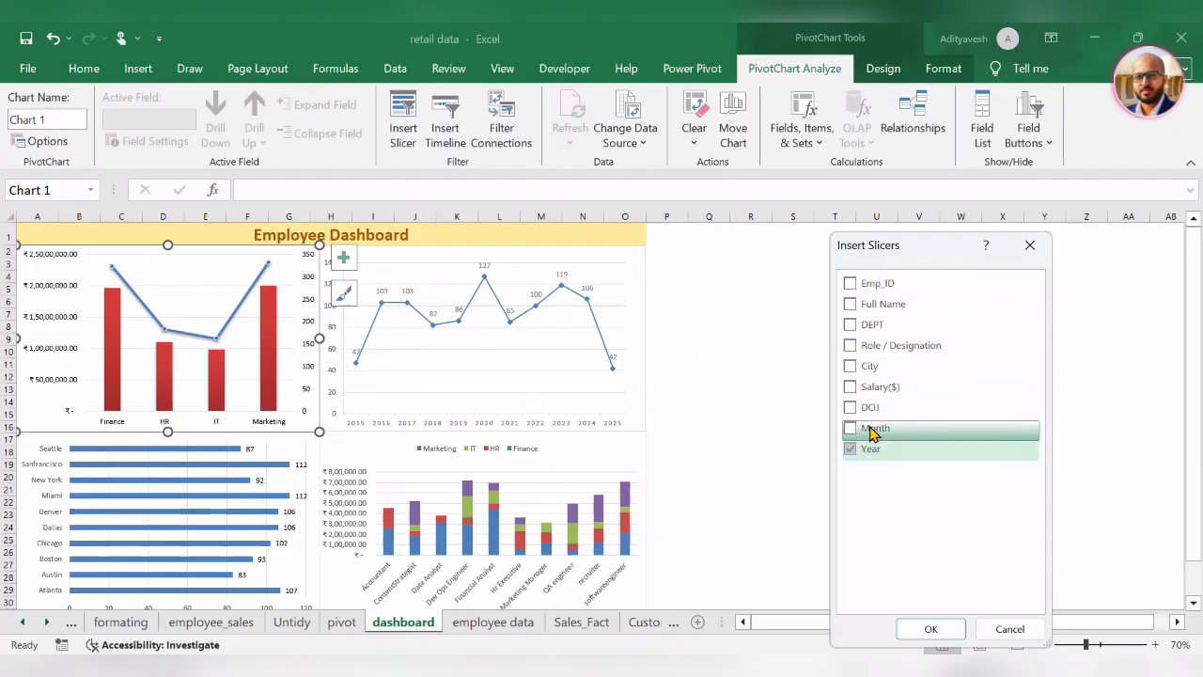
pyautogui.click(852, 328)
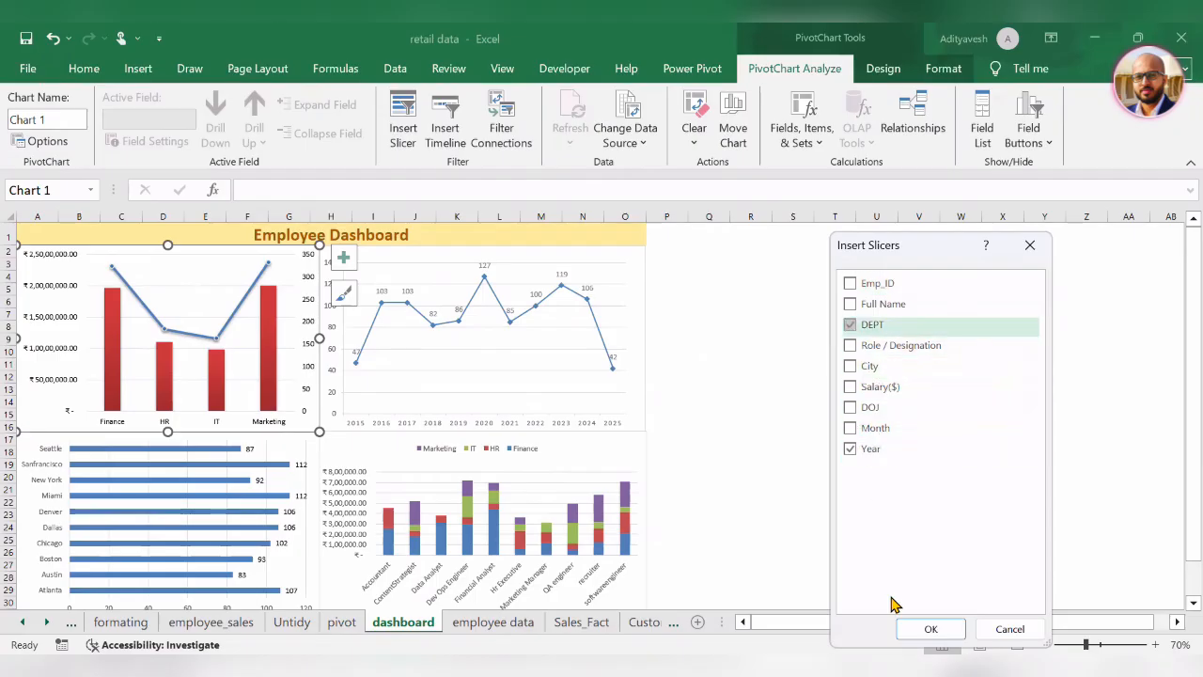
pyautogui.click(930, 632)
# Stack the DEPT slicer above the Year slicer beside the charts, resizing DEPT to about 3.9 cm high and Year to about 11.85 cm
pyautogui.moveTo(602, 357); pyautogui.dragTo(803, 328)
pyautogui.moveTo(565, 322); pyautogui.dragTo(687, 234)
pyautogui.moveTo(711, 399); pyautogui.dragTo(712, 322)
pyautogui.moveTo(797, 362); pyautogui.dragTo(691, 366)
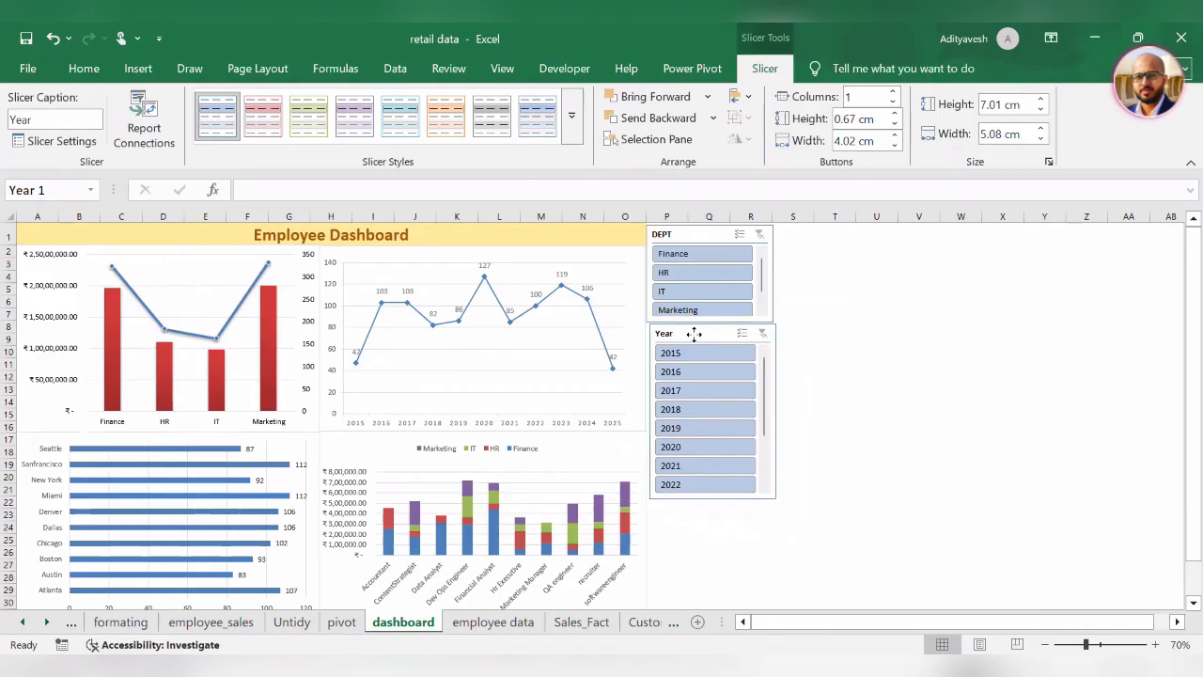
pyautogui.moveTo(710, 499); pyautogui.dragTo(684, 570)
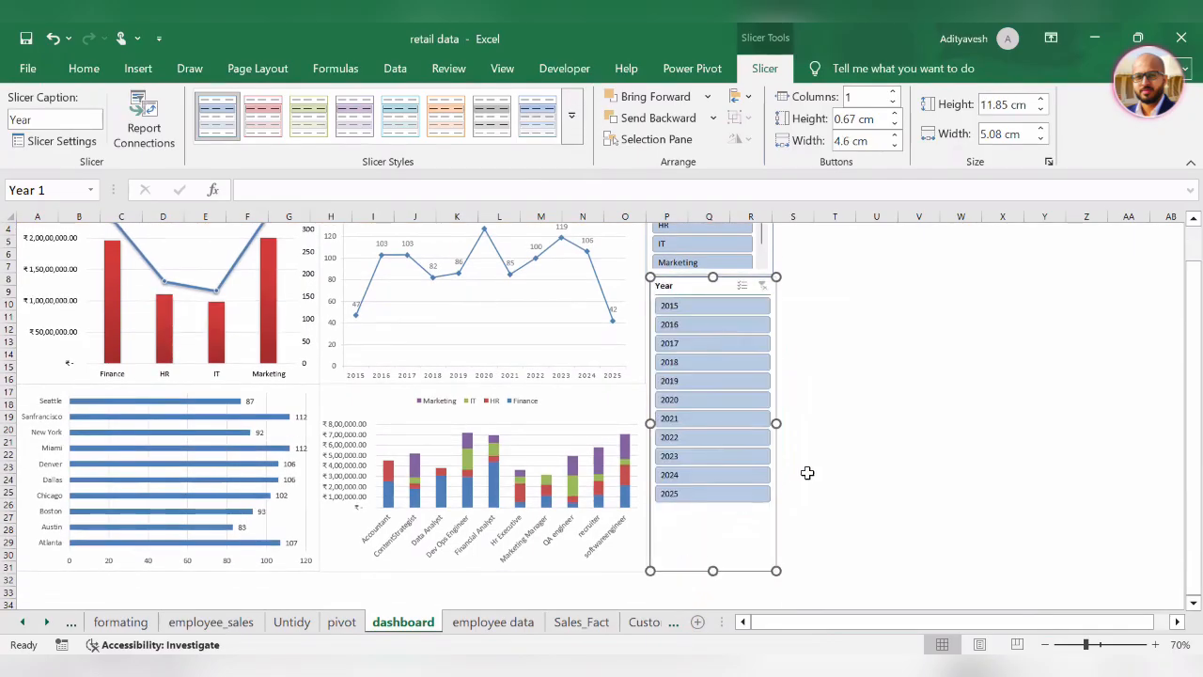
pyautogui.click(992, 355)
pyautogui.scroll(1, 1175, 367)
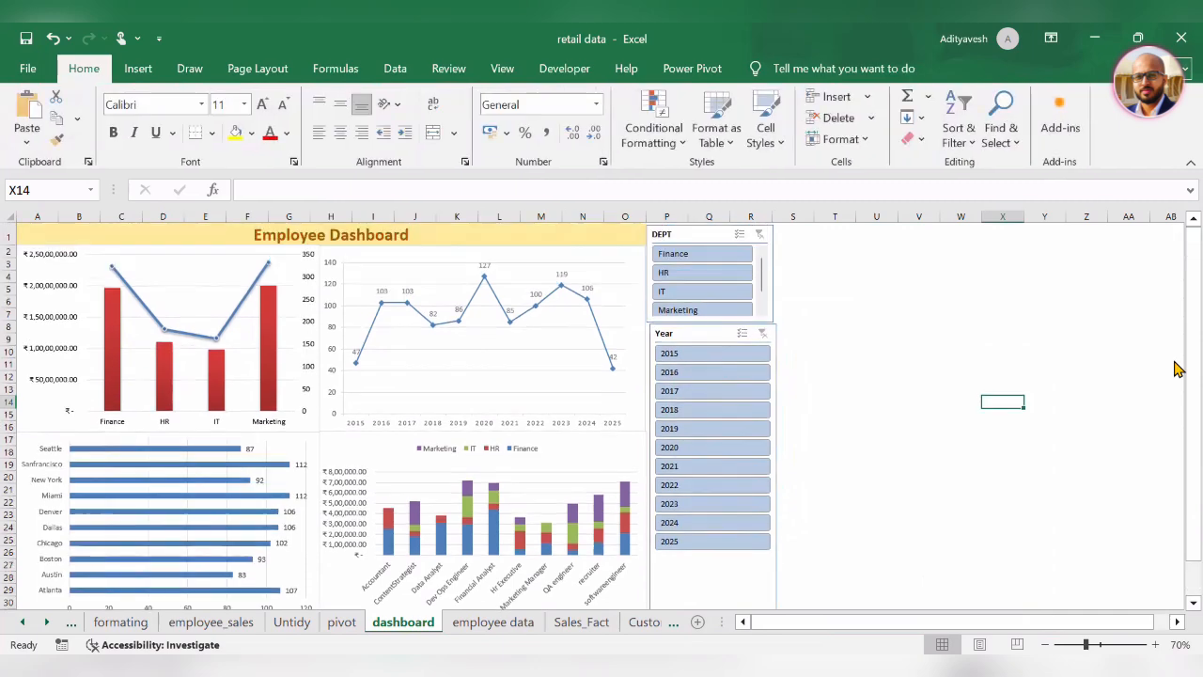
# Test the DEPT slicer by filtering to Finance, HR and IT in turn, and clear its filter
pyautogui.click(694, 255)
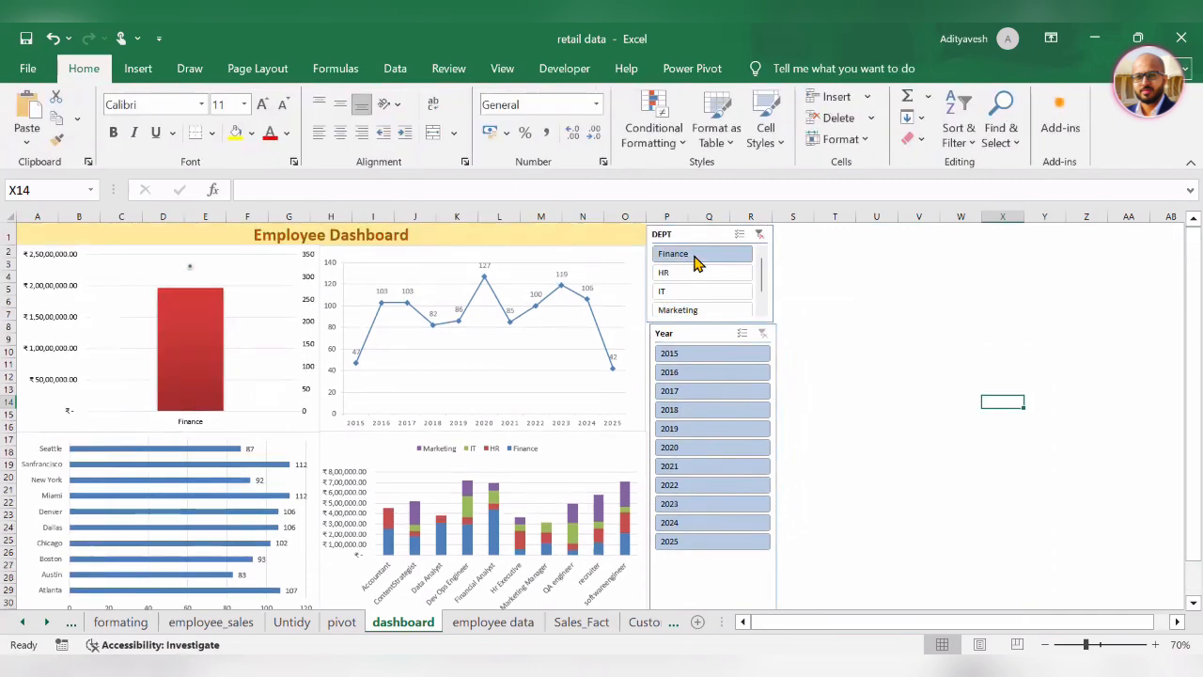
pyautogui.click(693, 272)
pyautogui.click(690, 293)
pyautogui.click(736, 255)
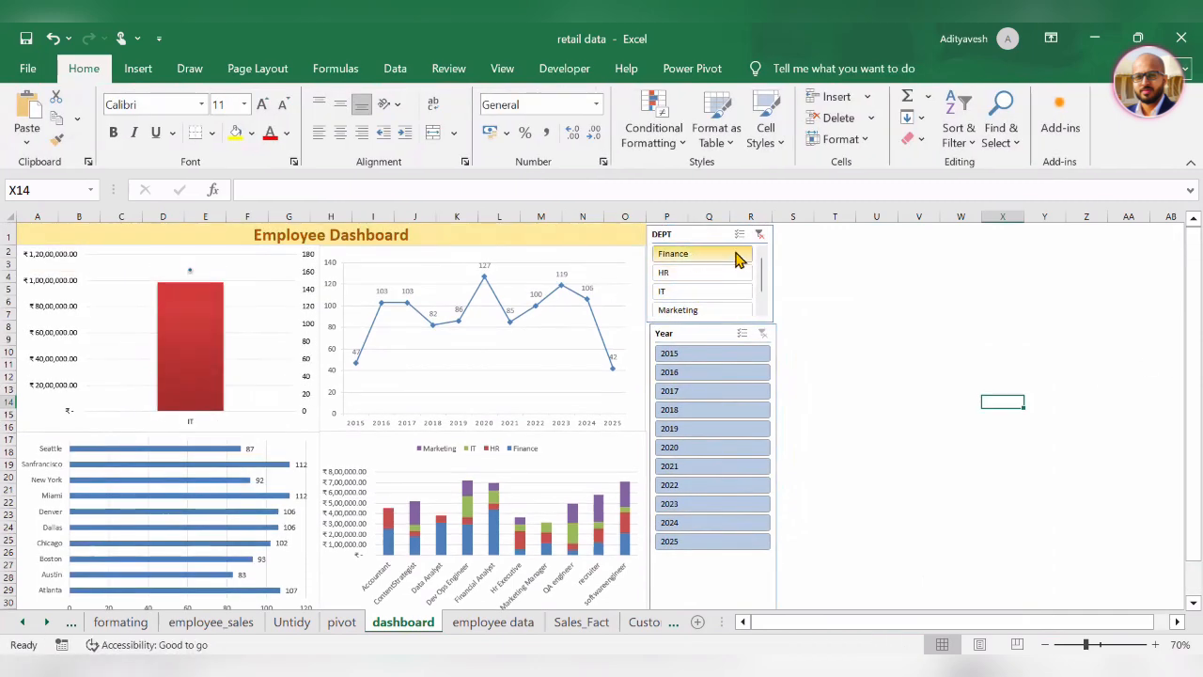
pyautogui.click(760, 234)
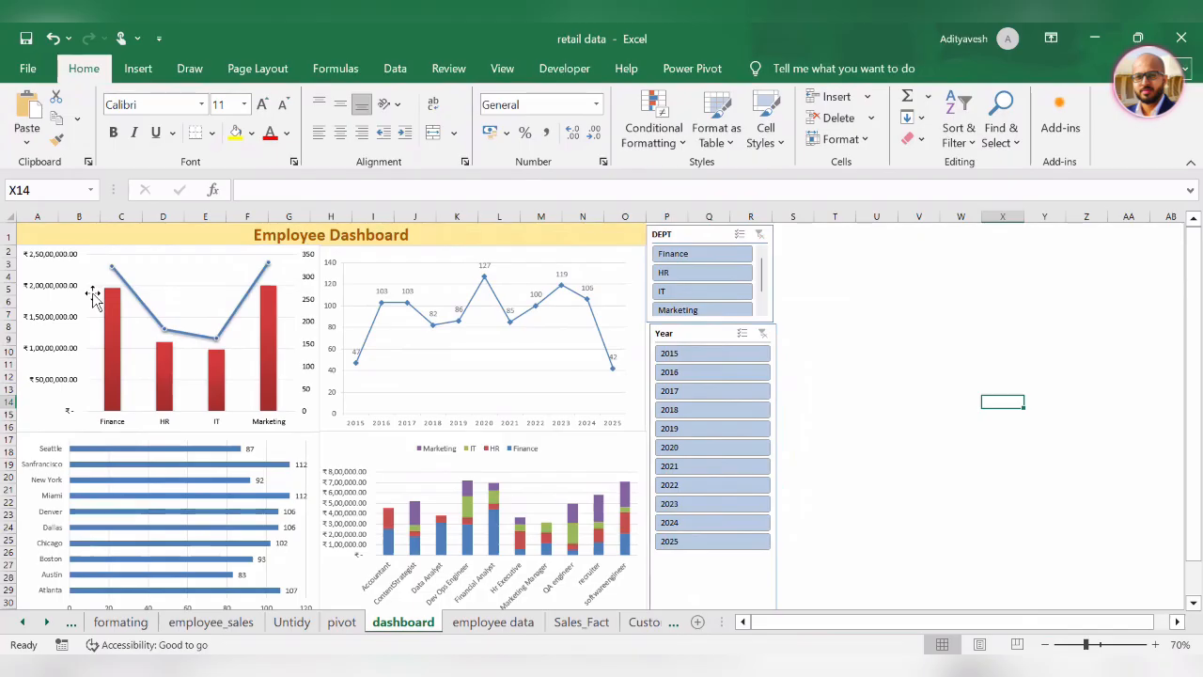
# Examine the PivotTables listed in the DEPT slicer's report connections and close the list without changing any connection
pyautogui.click(701, 241)
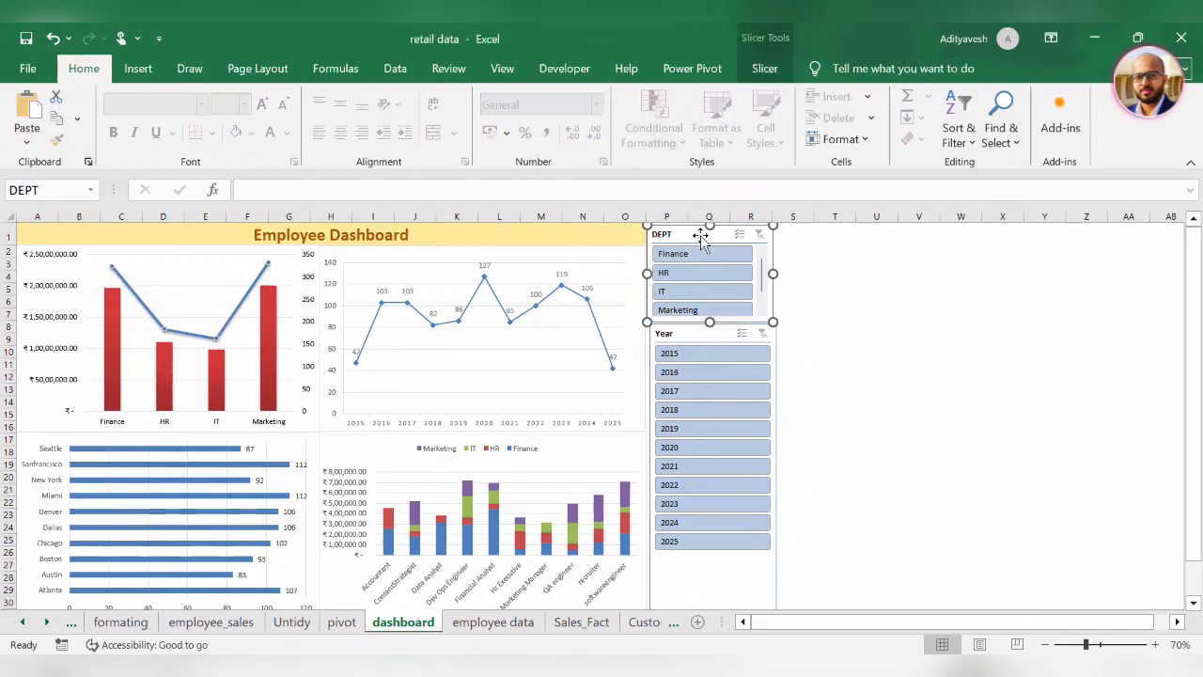
pyautogui.click(765, 70)
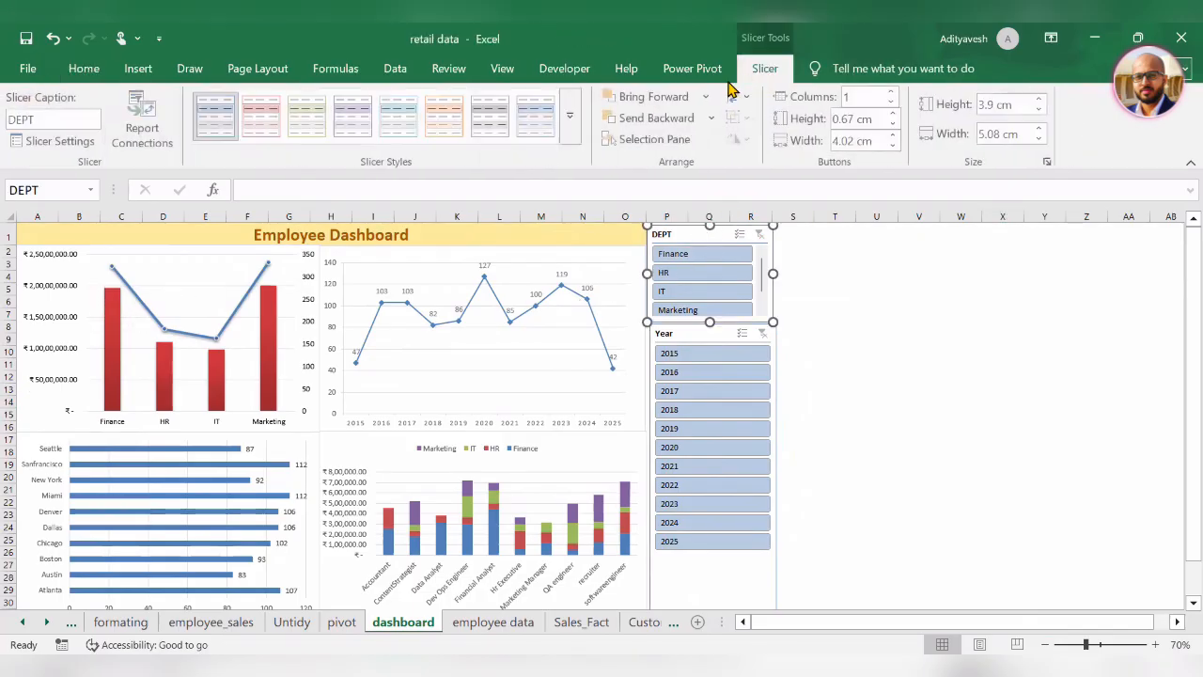
pyautogui.click(160, 138)
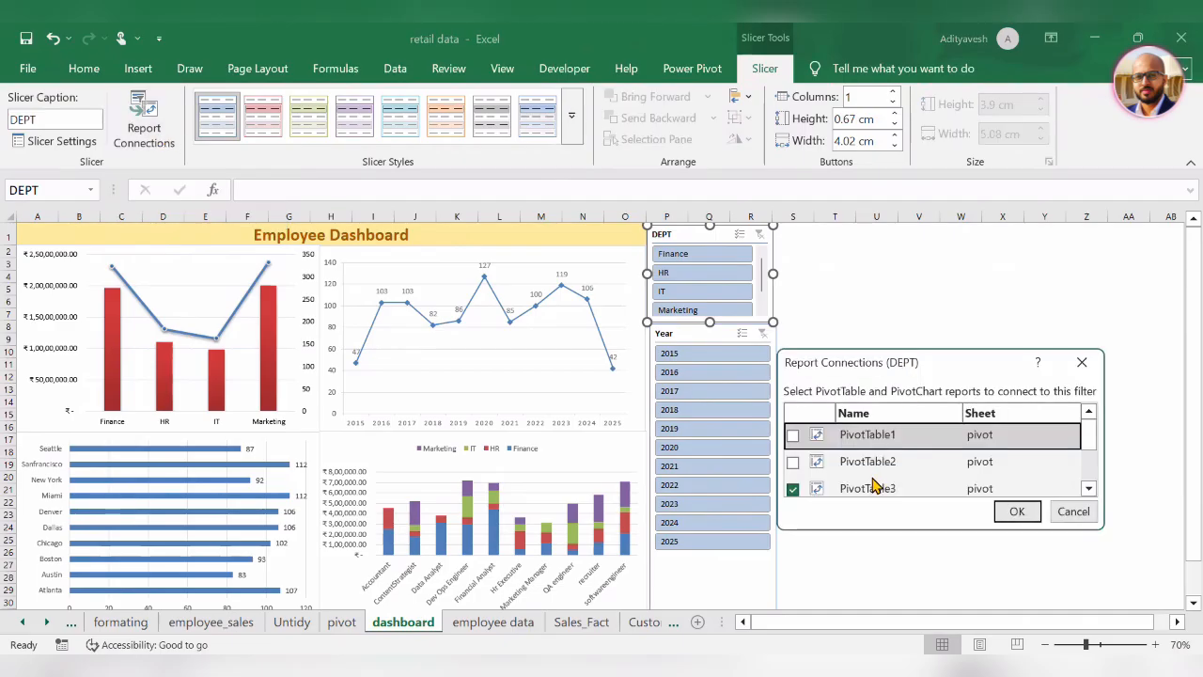
pyautogui.scroll(-1, 882, 470)
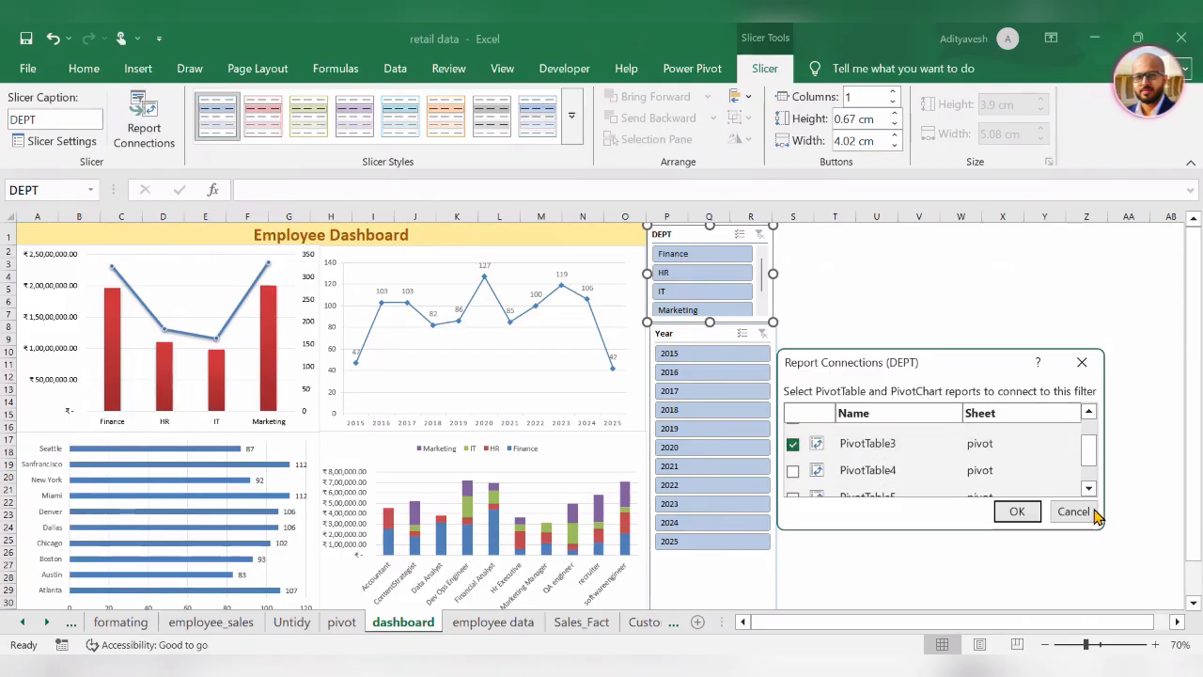
pyautogui.scroll(-1, 869, 470)
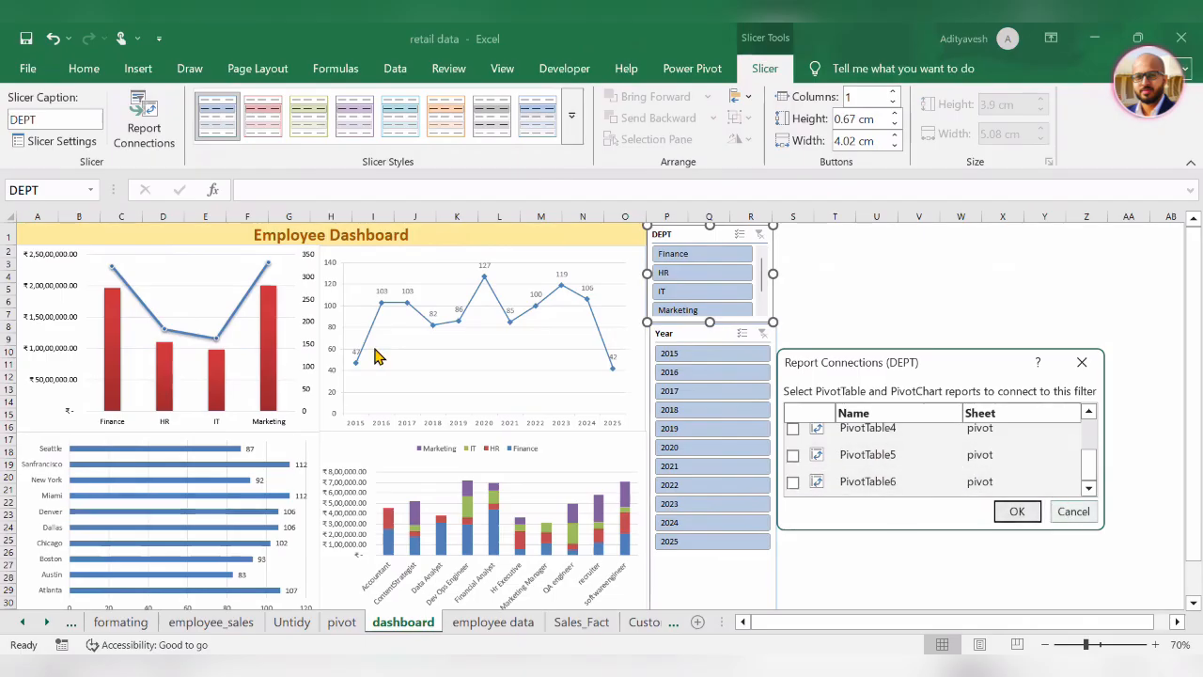
pyautogui.click(359, 250)
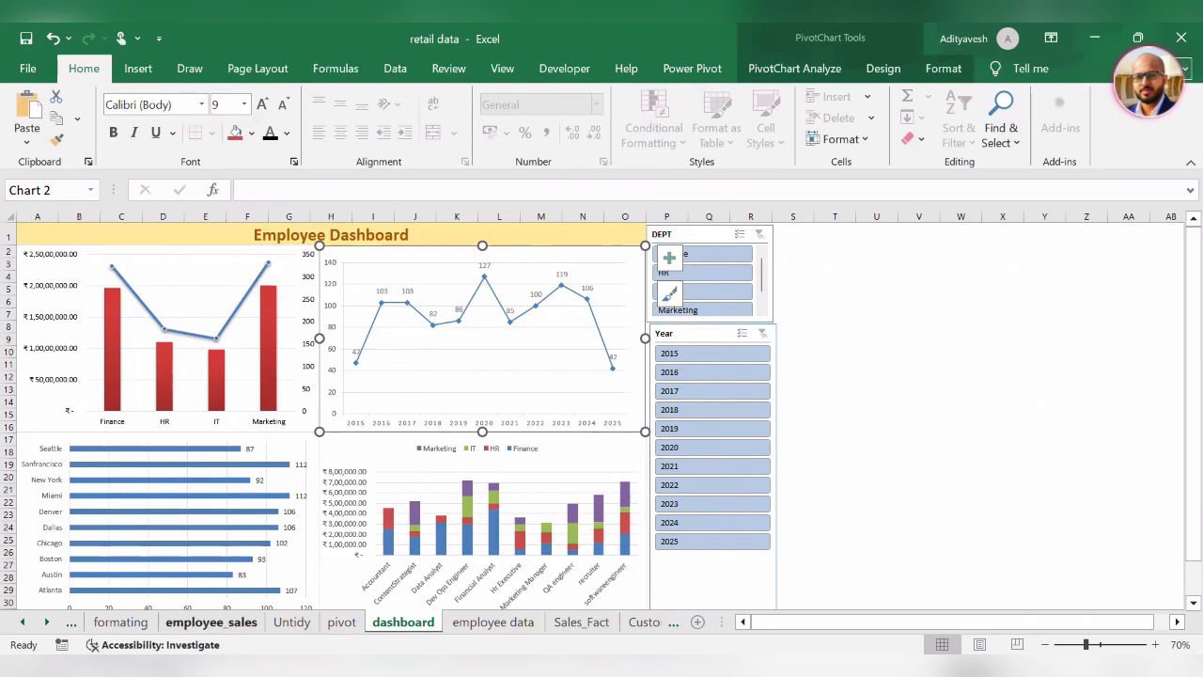
# On the pivot sheet, name the PivotTable of employee count and salary by department "dept count salary"
pyautogui.click(341, 623)
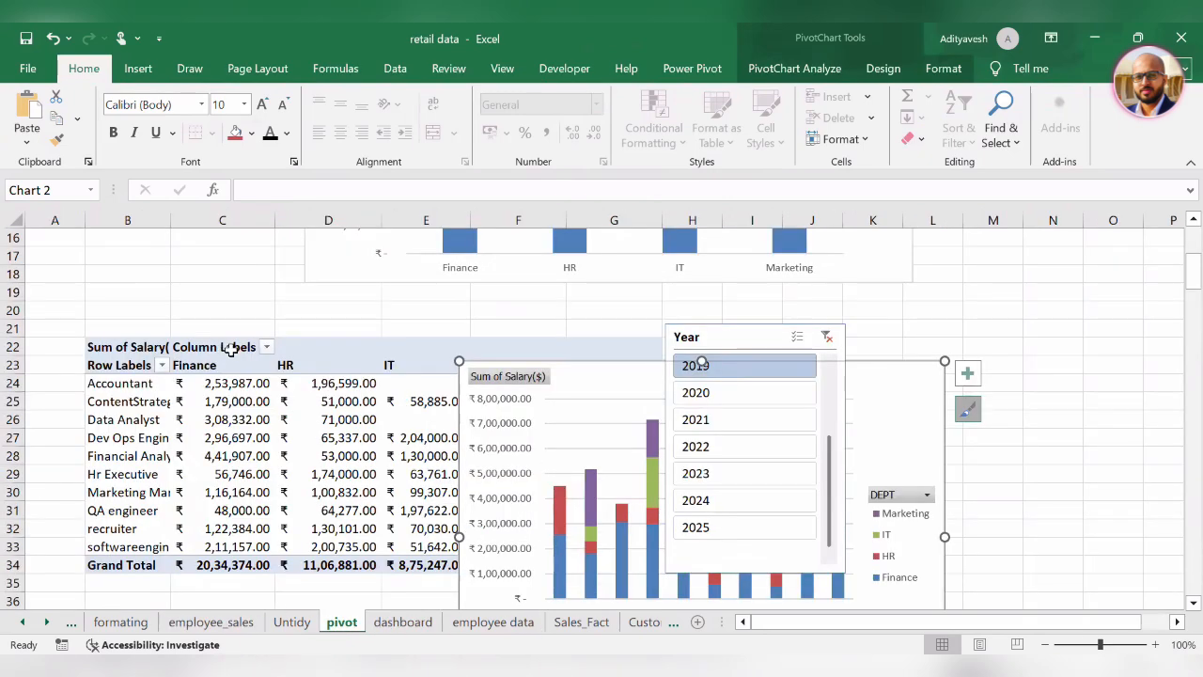
pyautogui.scroll(-9, 247, 368)
pyautogui.scroll(-2, 249, 369)
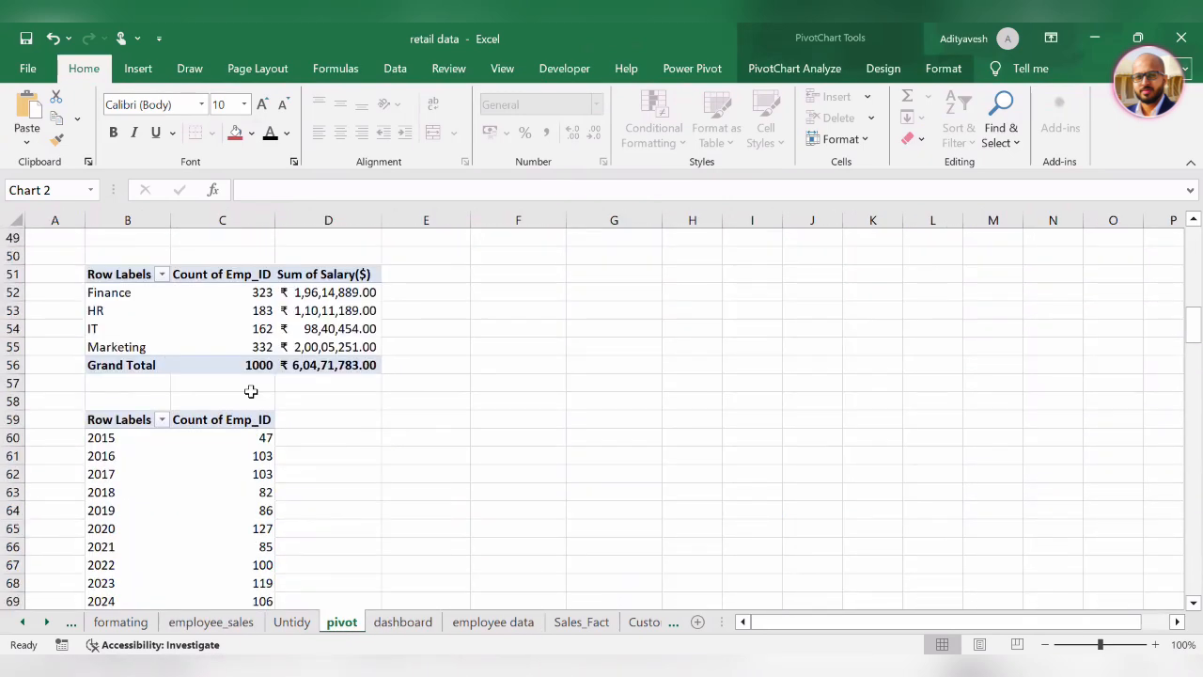
pyautogui.click(115, 274)
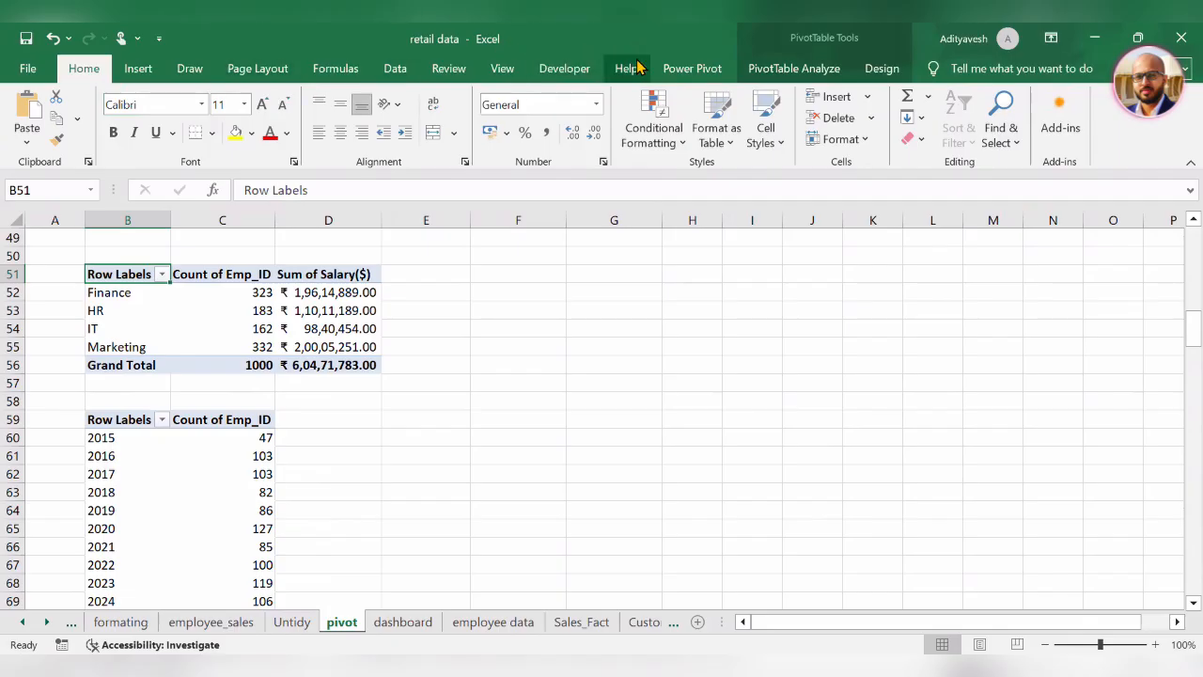
pyautogui.click(780, 69)
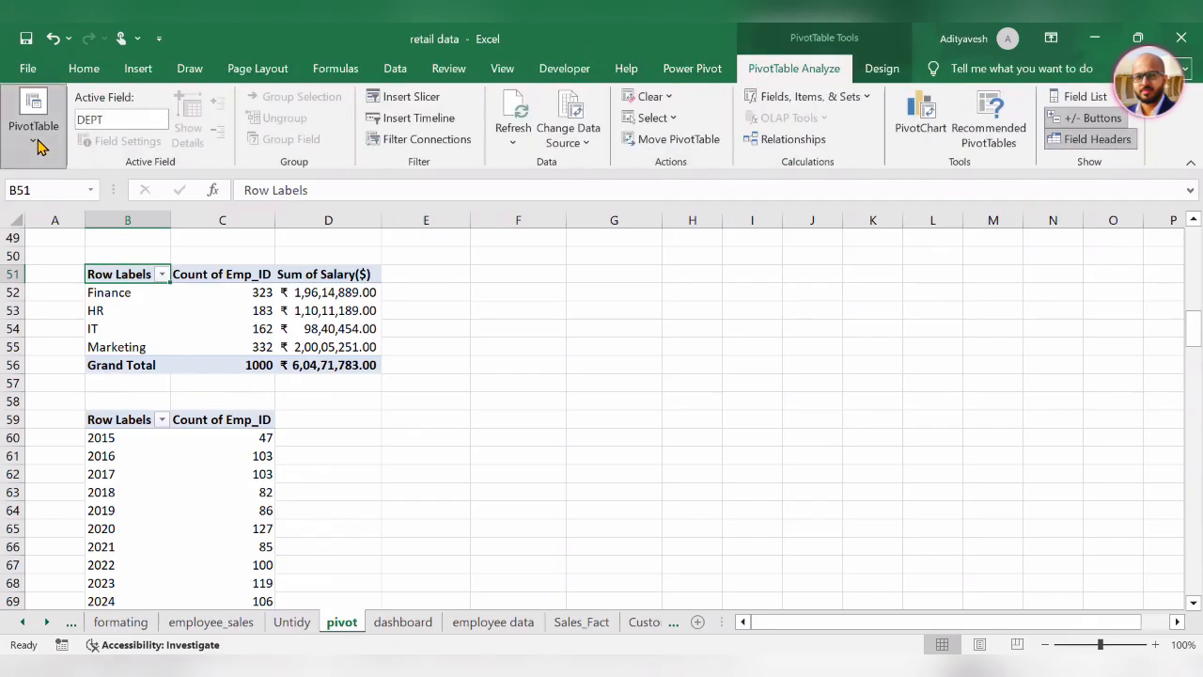
pyautogui.click(36, 141)
pyautogui.doubleClick(62, 204)
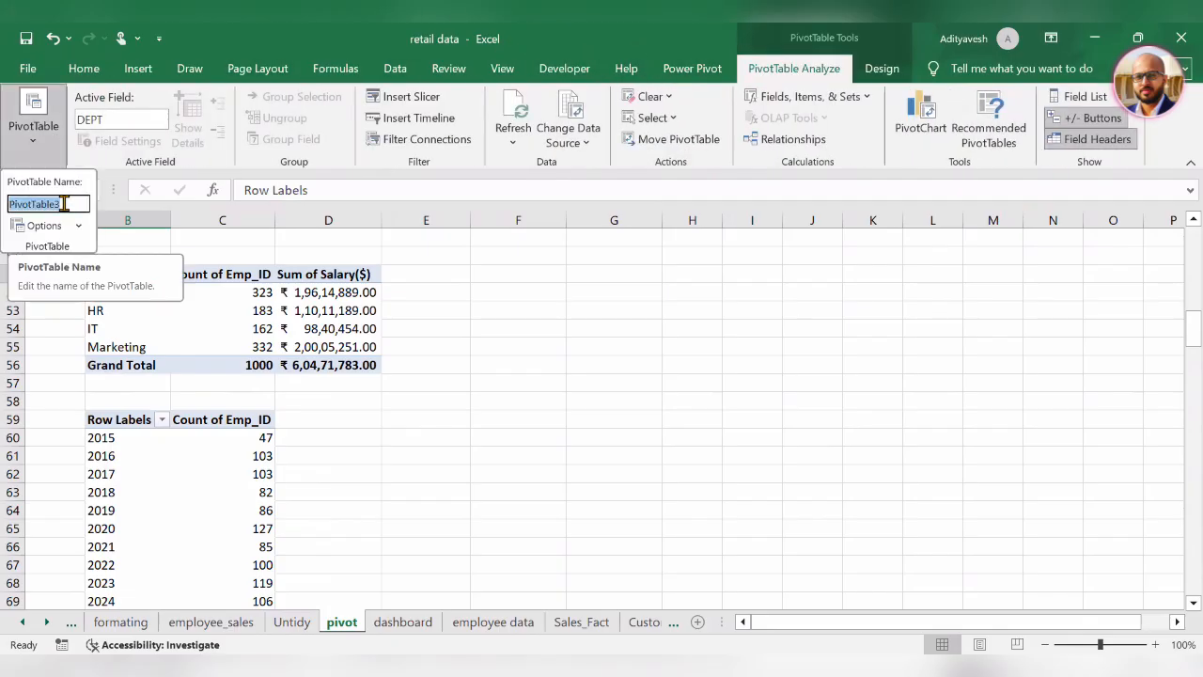
pyautogui.write('dept count salary')
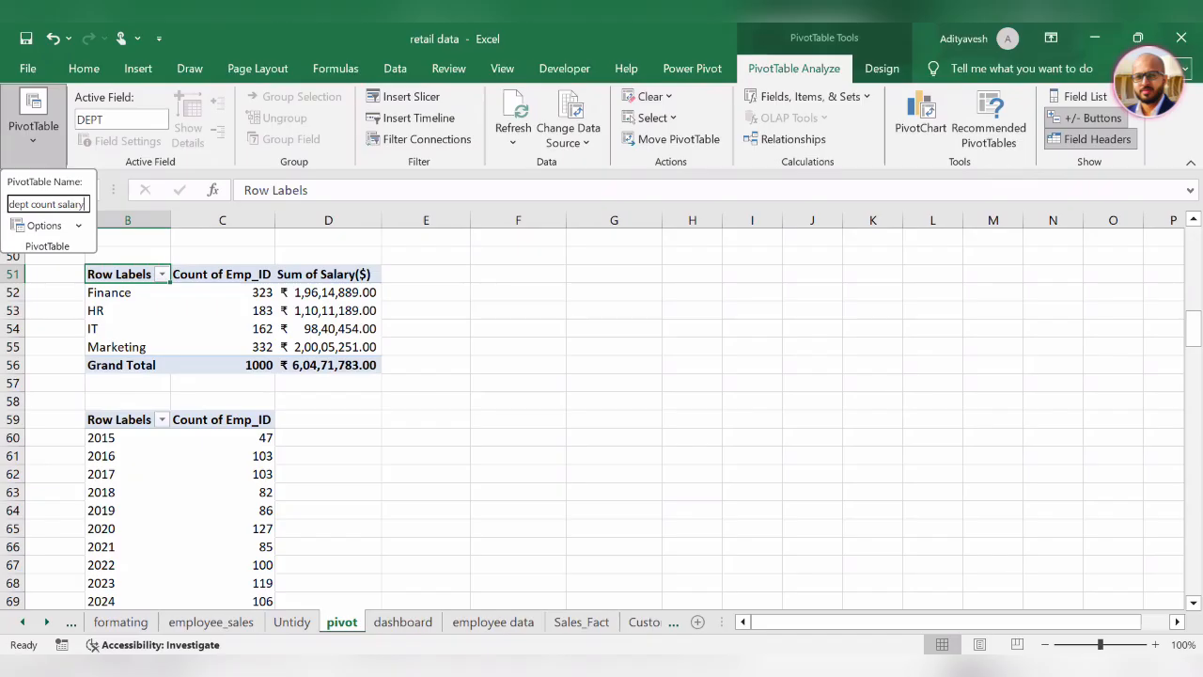
pyautogui.press('Return')
# Name the PivotTable of employee count by year "yoy"
pyautogui.click(110, 425)
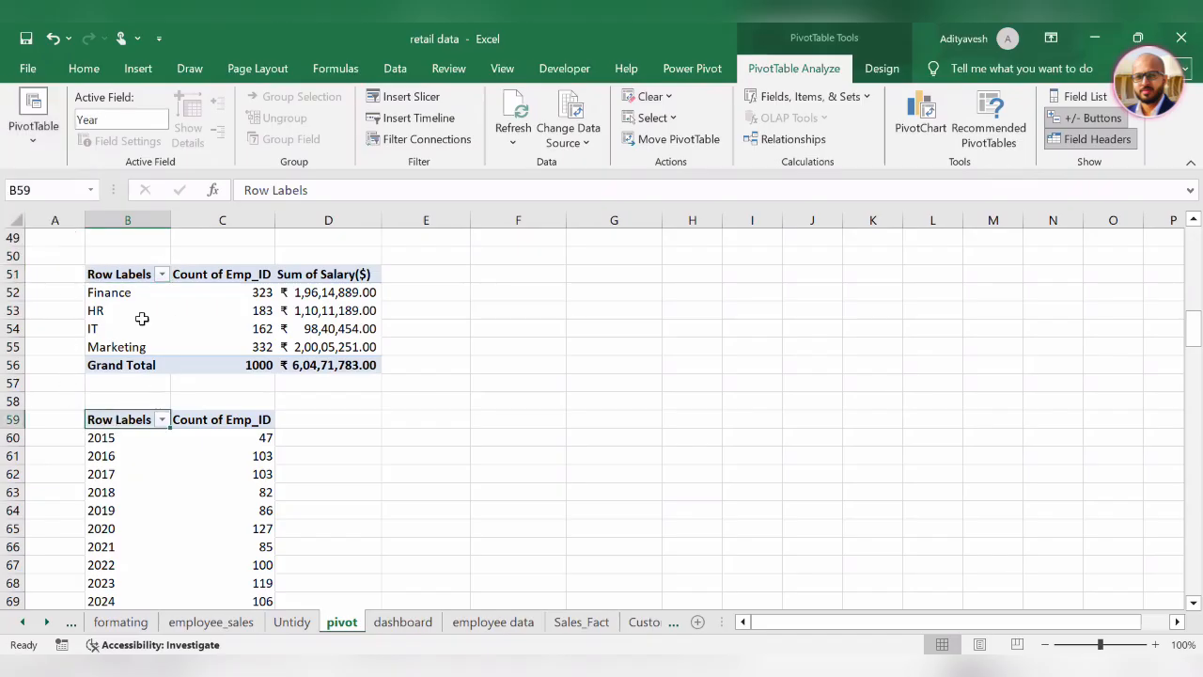
pyautogui.click(33, 124)
pyautogui.click(71, 204)
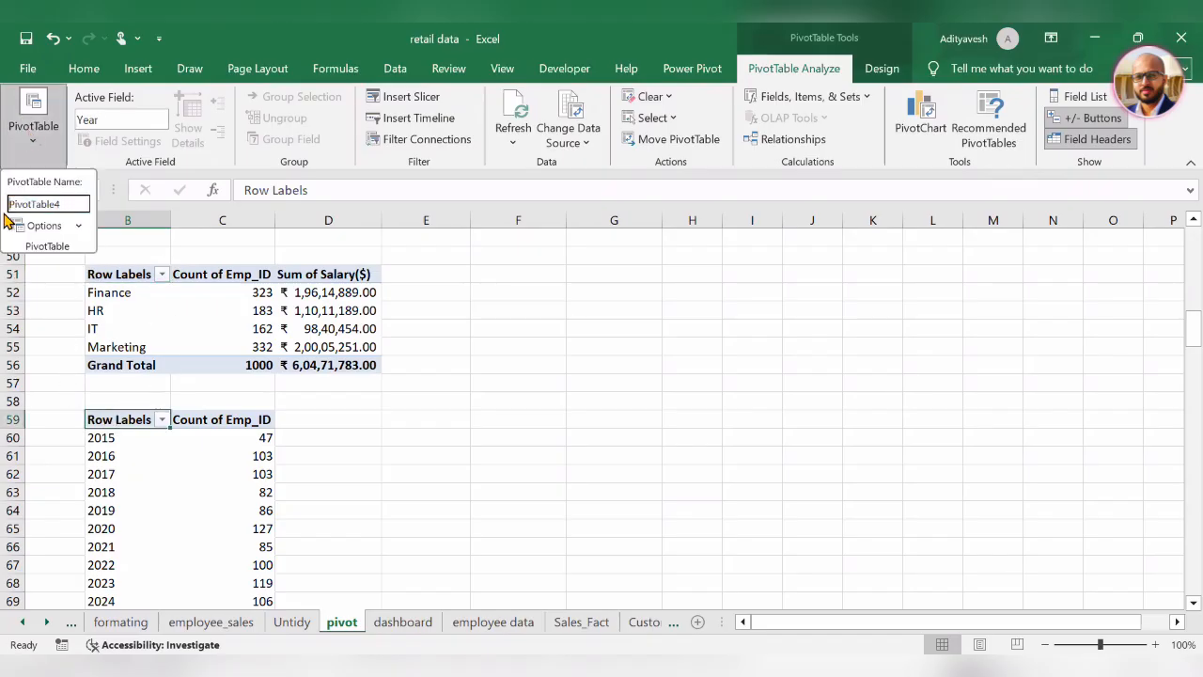
pyautogui.hotkey('ctrl', 'a')
pyautogui.write('yoy')
pyautogui.press('Return')
# Name the PivotTable counting employees by city "city"
pyautogui.scroll(-4, 142, 475)
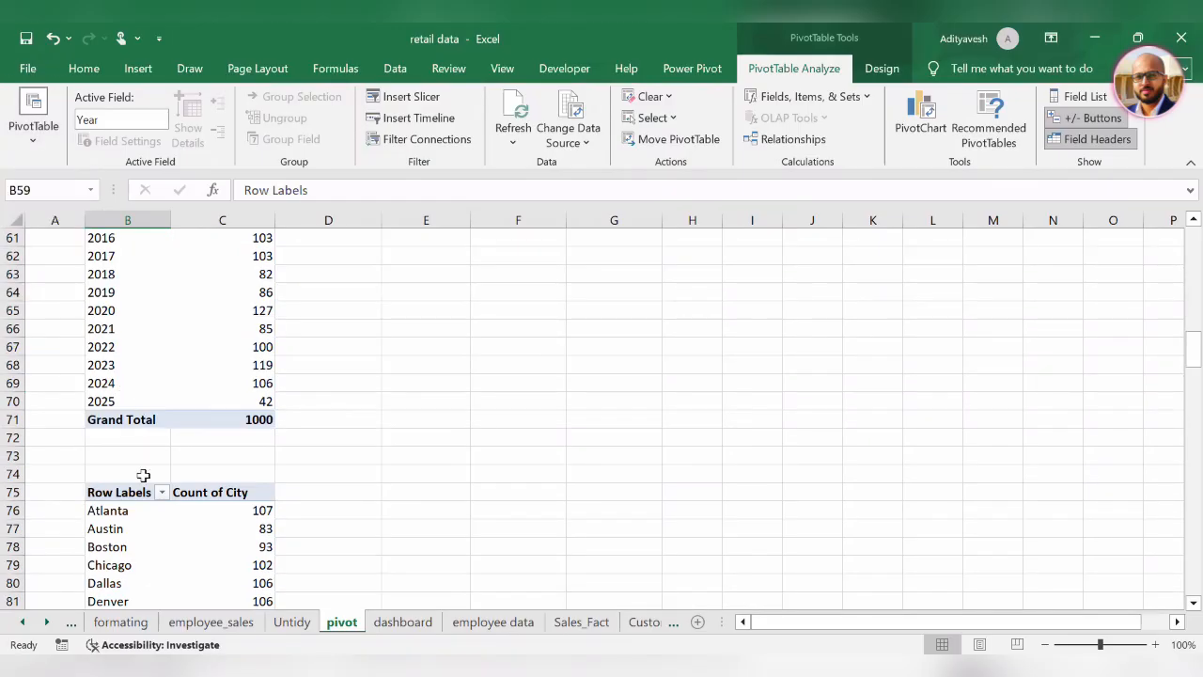
pyautogui.click(117, 494)
pyautogui.click(42, 151)
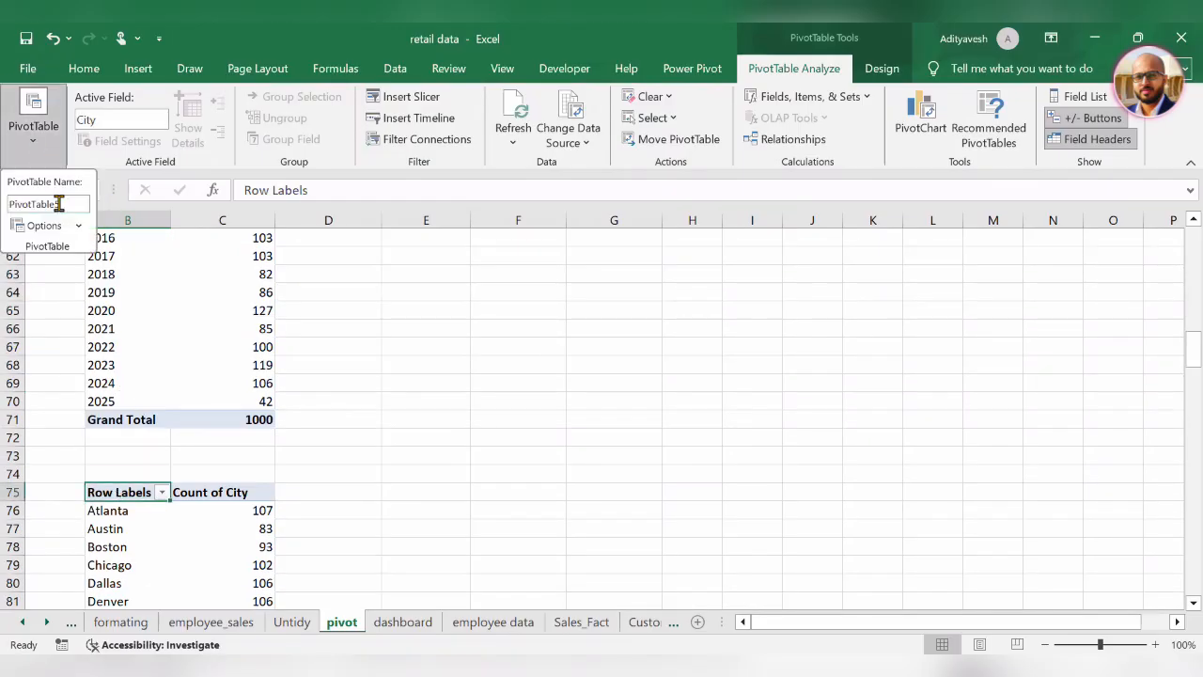
pyautogui.click(14, 205)
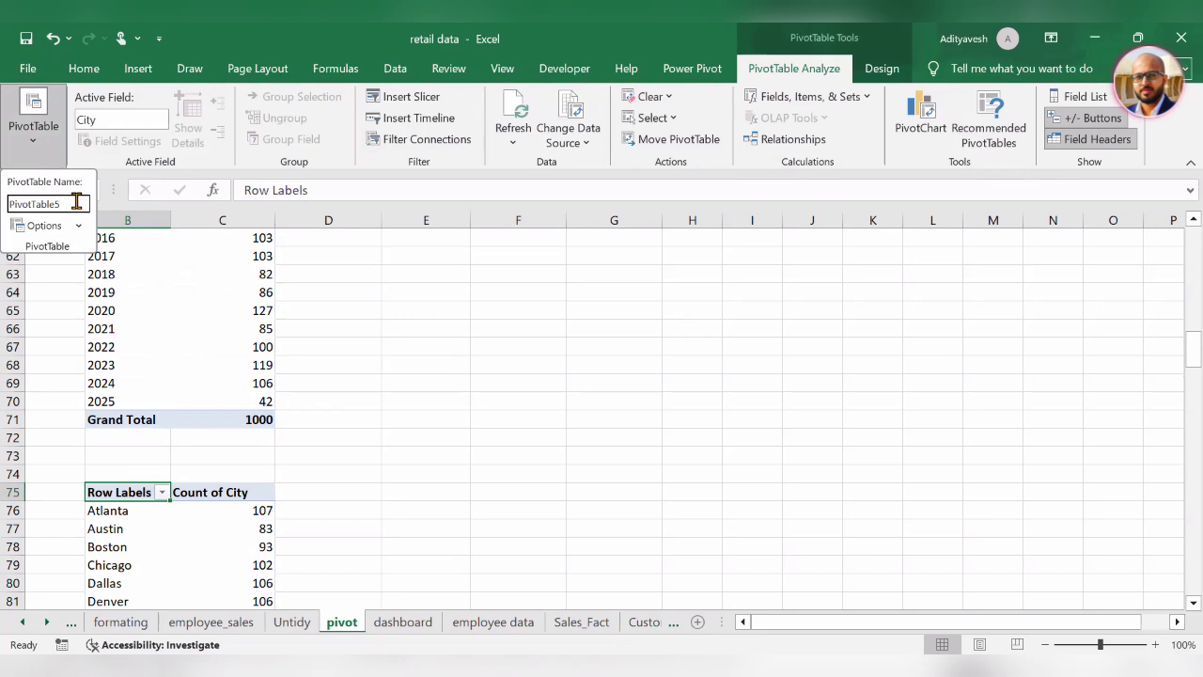
pyautogui.hotkey('ctrl', 'a')
pyautogui.write('city')
pyautogui.press('Return')
# Name the PivotTable of salary by role "designations" and look back over the sheet's other PivotTables
pyautogui.scroll(-5, 238, 488)
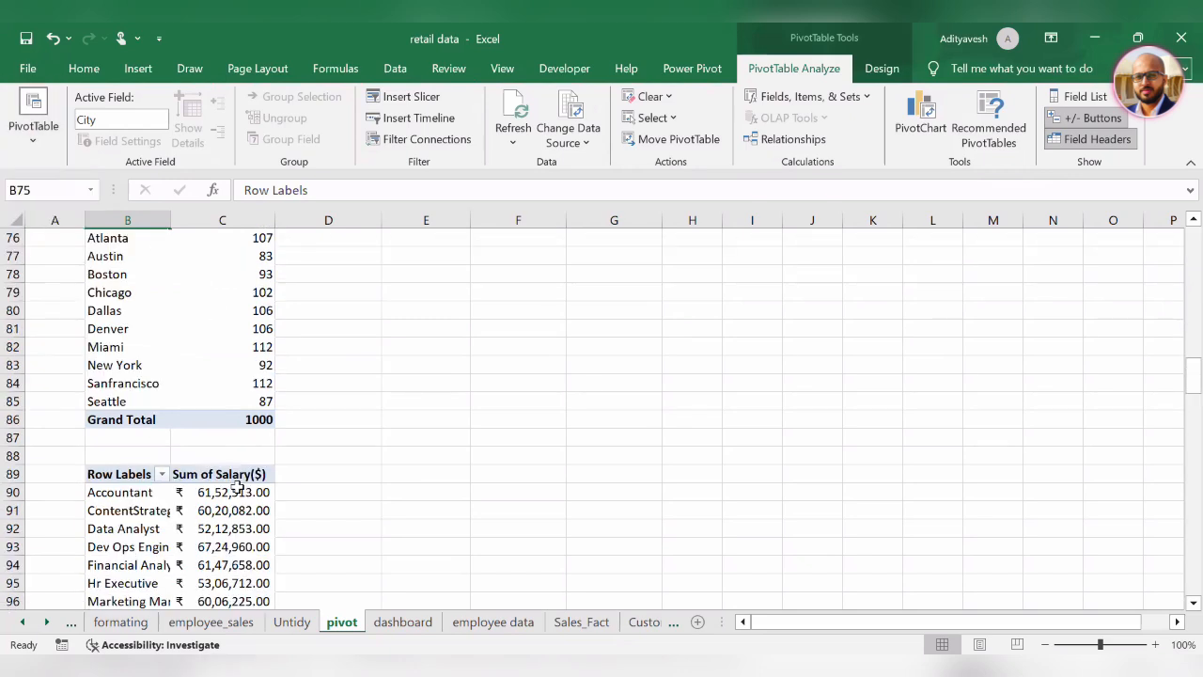
pyautogui.click(131, 478)
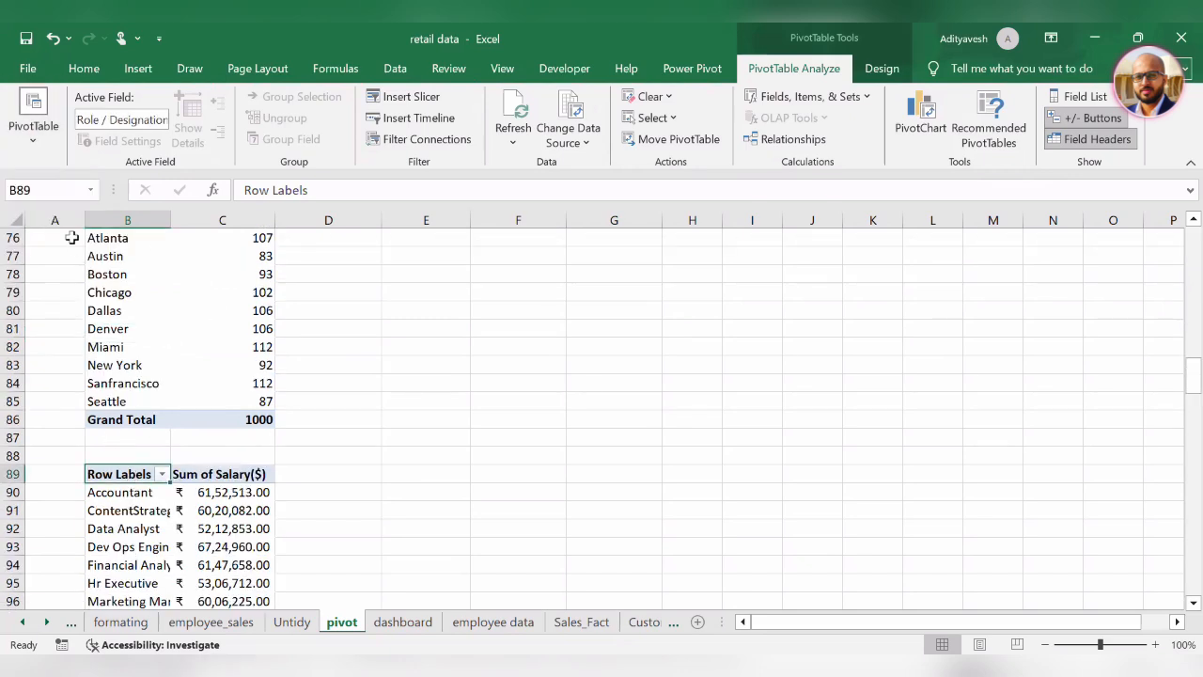
pyautogui.click(32, 131)
pyautogui.write('designations')
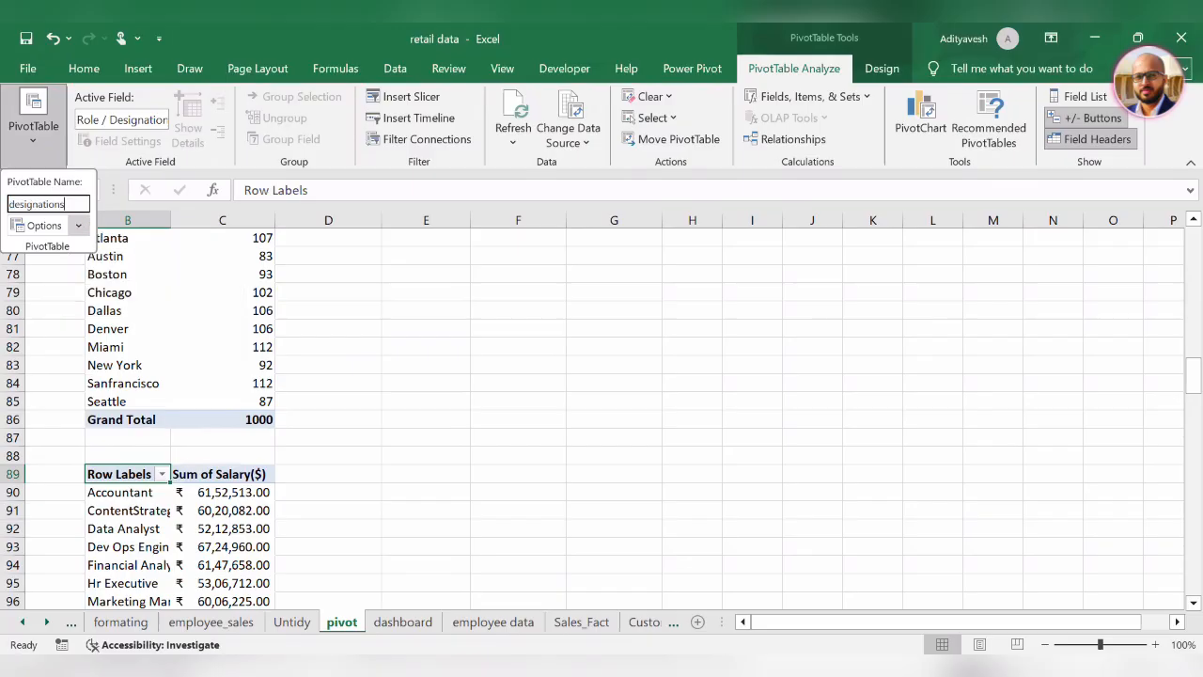
pyautogui.press('Return')
pyautogui.scroll(-5, 329, 408)
pyautogui.scroll(20, 328, 408)
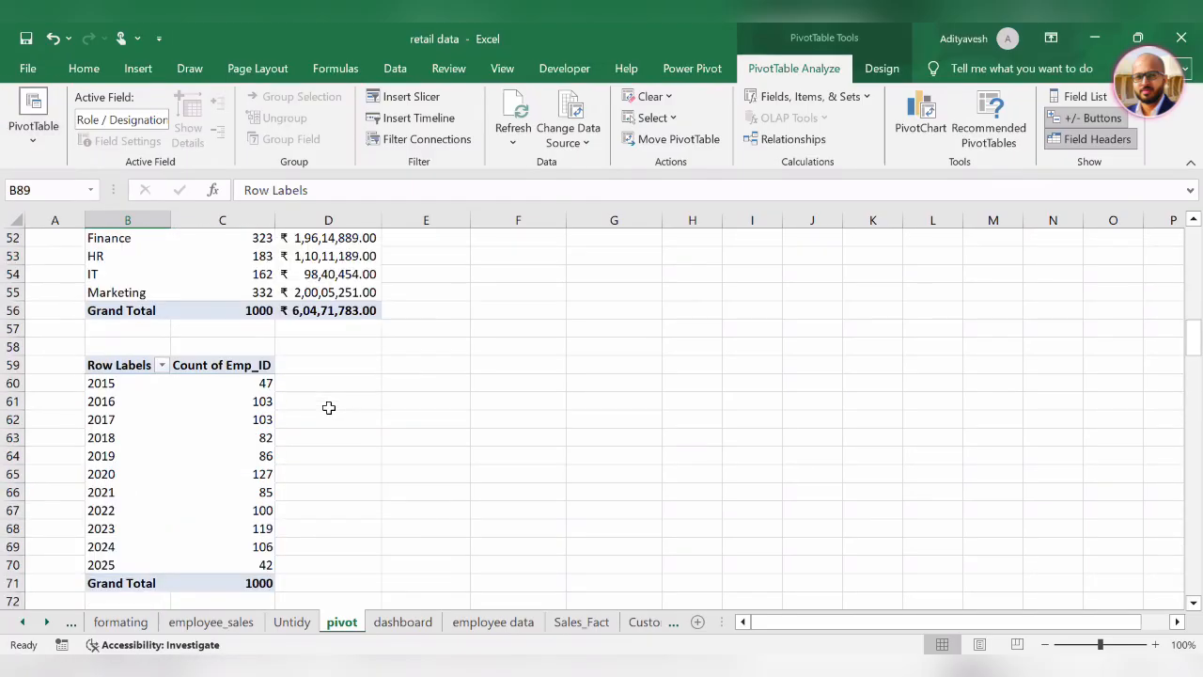
# Name the PivotTable of salary by role and department "designation dept wise salary" and delete the Year slicer beside it on the pivot sheet
pyautogui.scroll(-3, 606, 547)
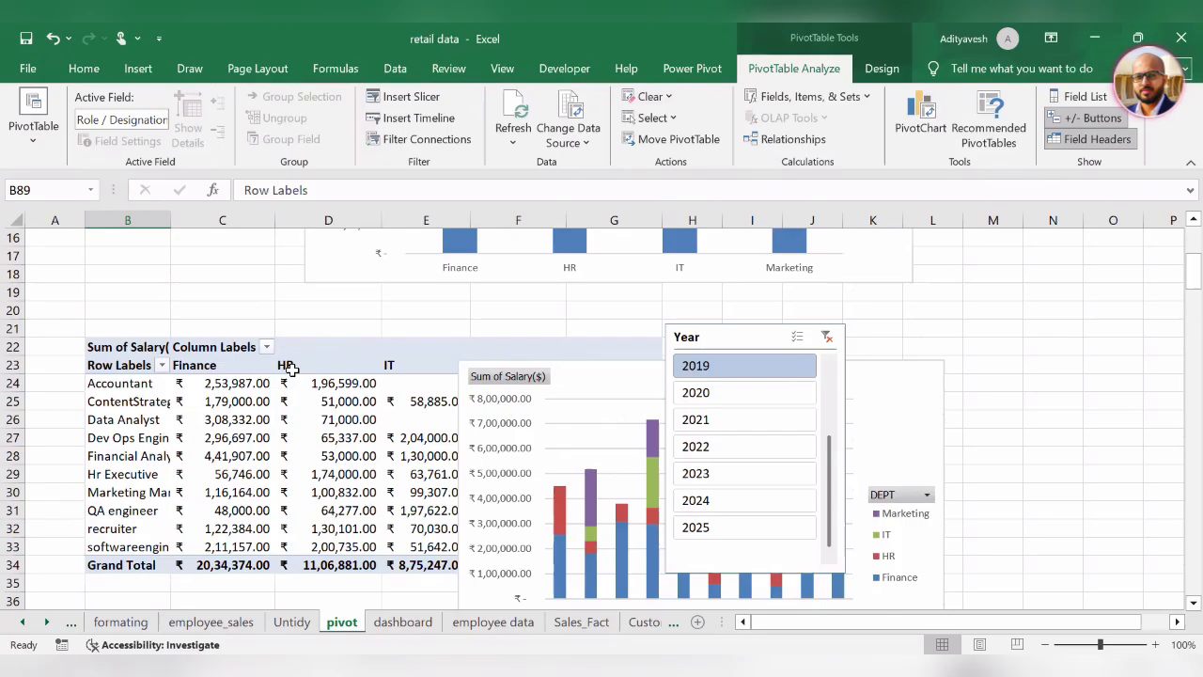
pyautogui.click(126, 347)
pyautogui.click(28, 122)
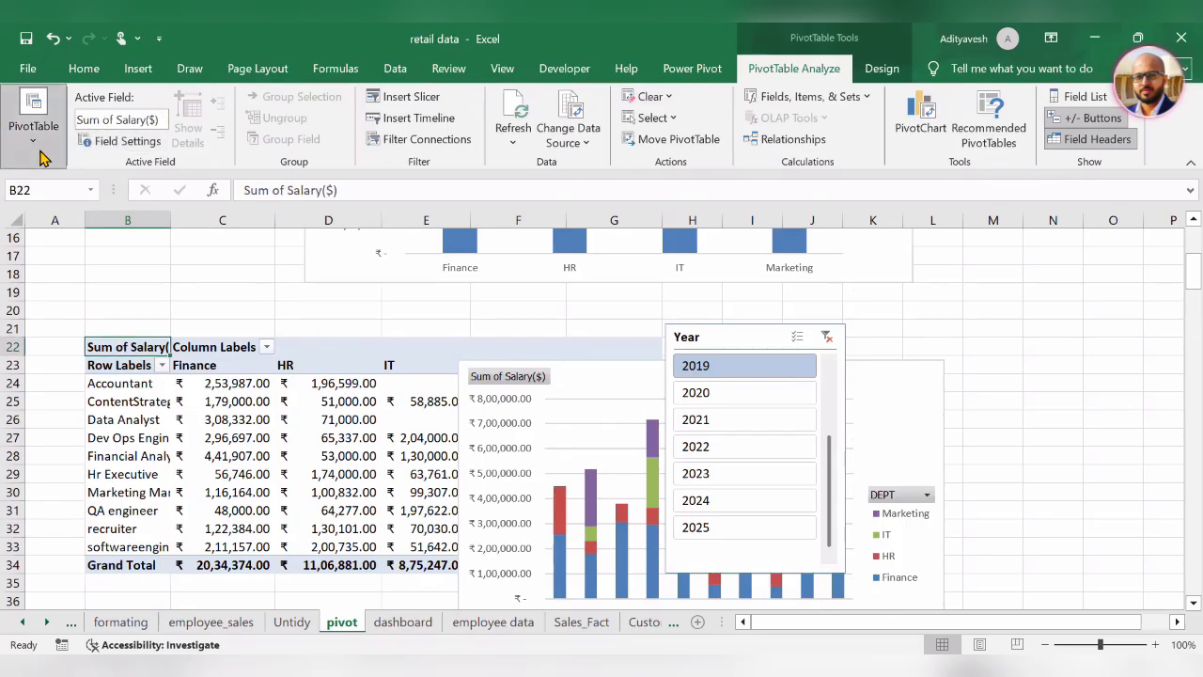
pyautogui.write('de')
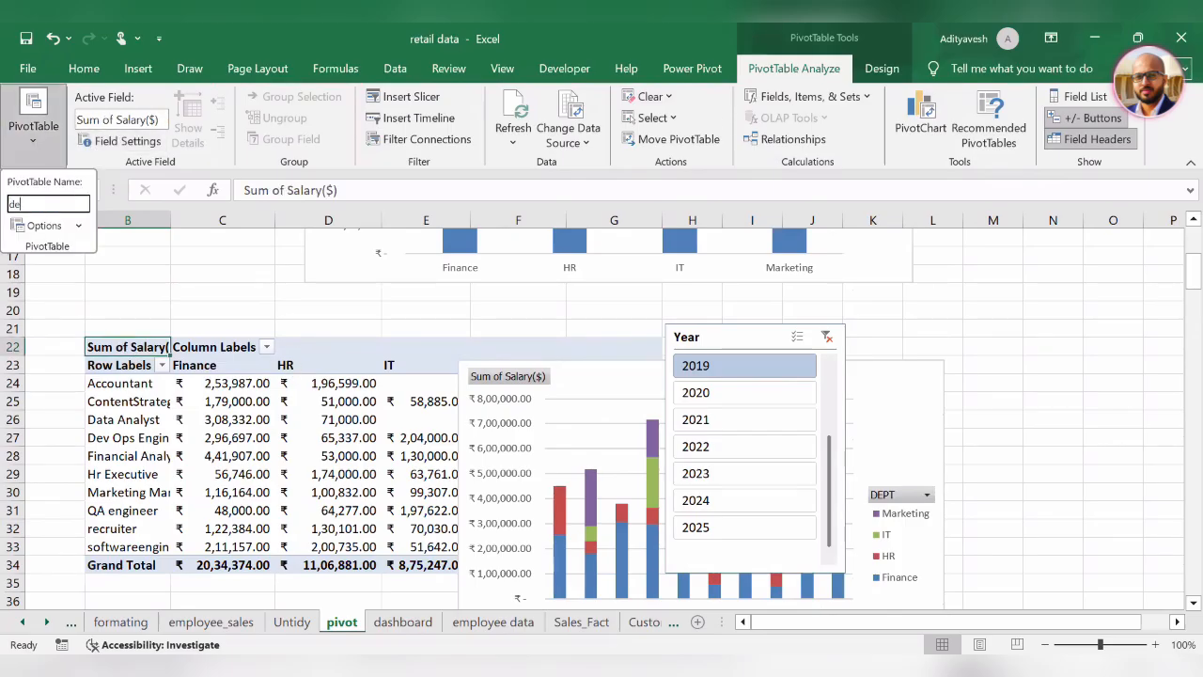
pyautogui.write('sign')
pyautogui.write('ation dept wise')
pyautogui.write(' salary')
pyautogui.press('Return')
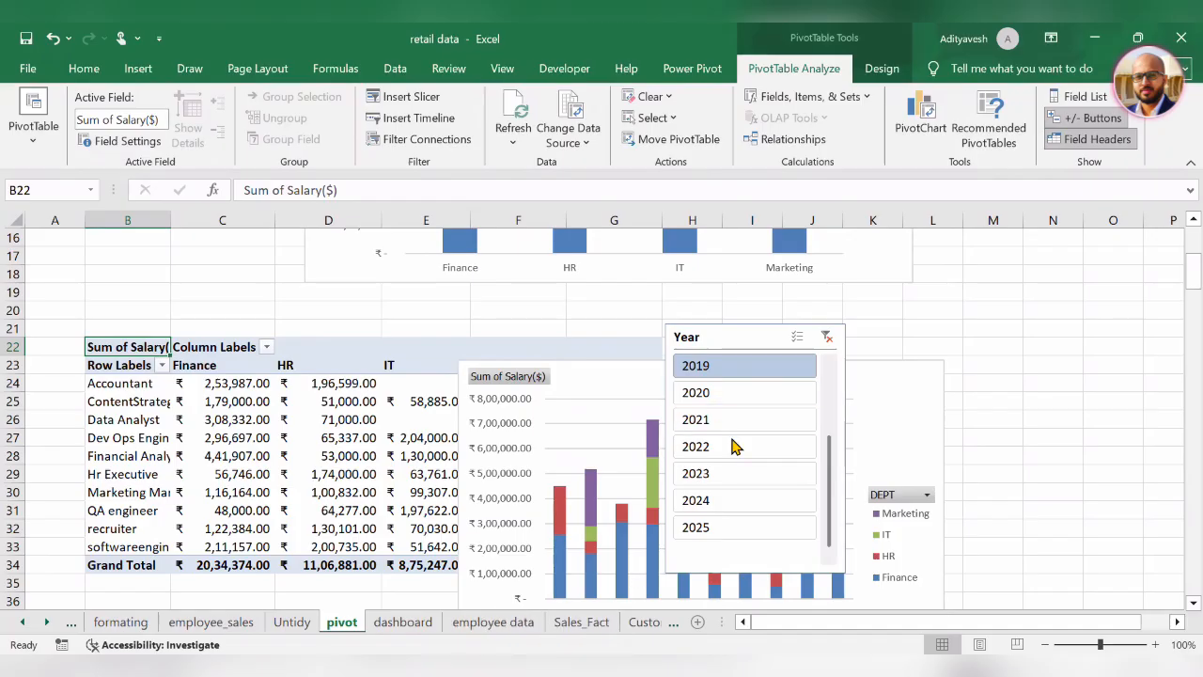
pyautogui.click(752, 328)
pyautogui.press('Delete')
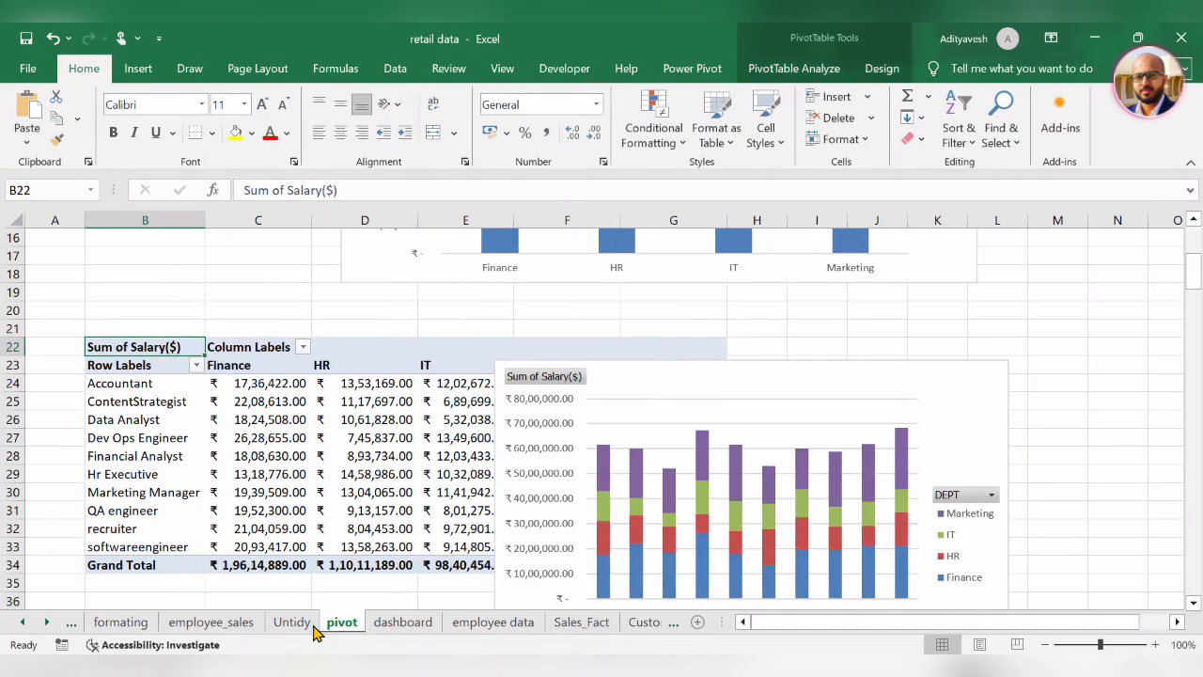
# On the dashboard sheet, connect the DEPT slicer to the city and yoy PivotTables and disconnect it from dept count salary
pyautogui.click(402, 622)
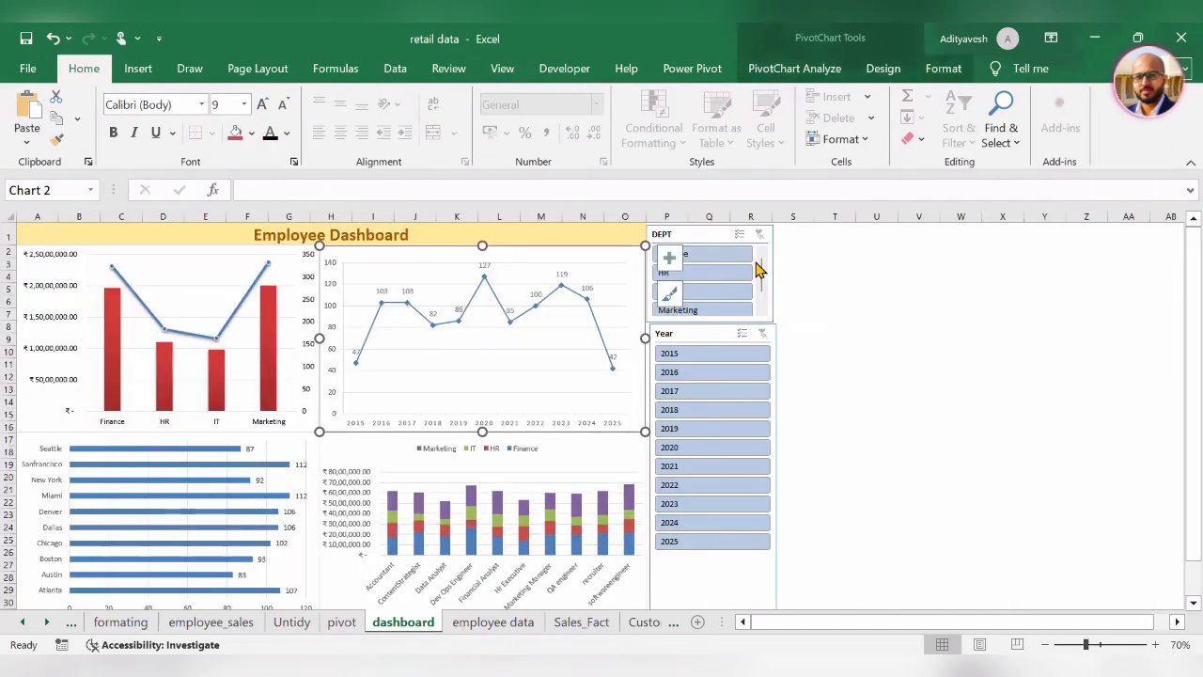
pyautogui.click(694, 235)
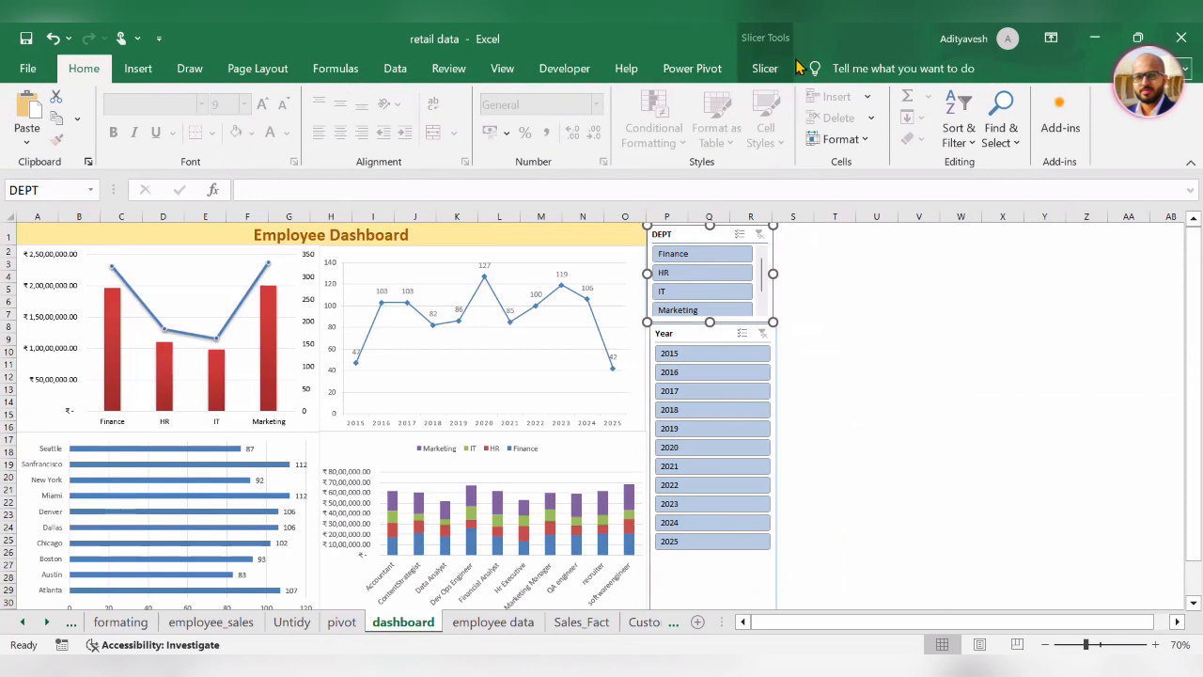
pyautogui.click(765, 68)
pyautogui.click(144, 130)
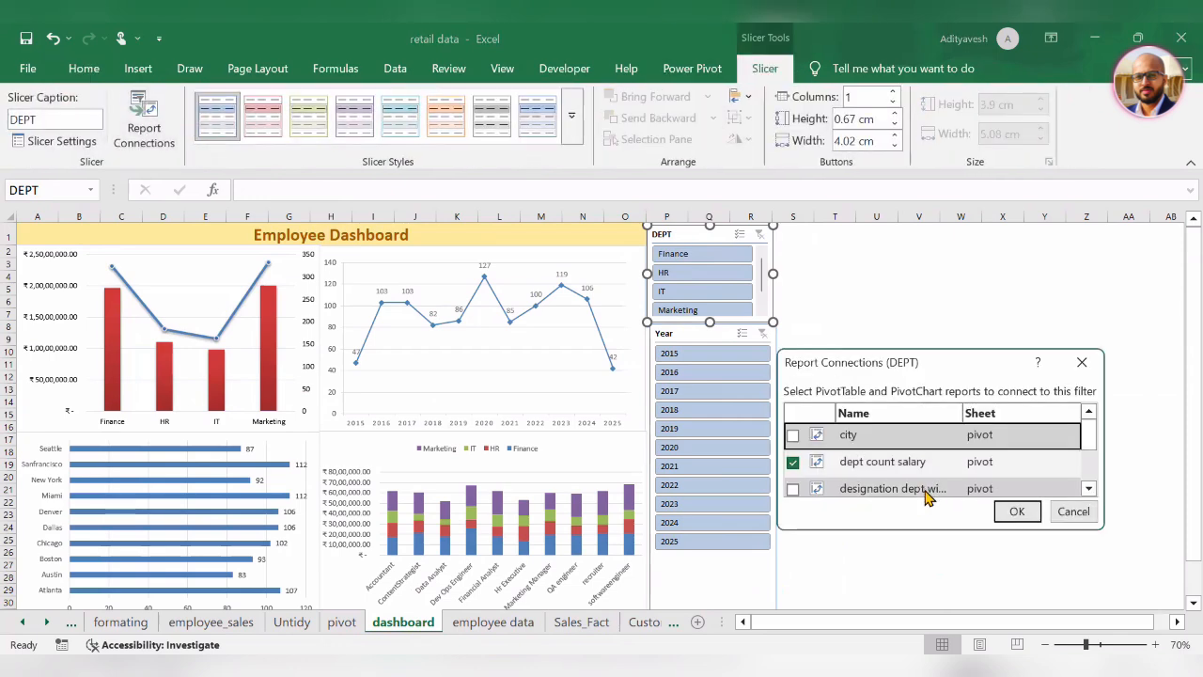
pyautogui.scroll(-1, 893, 461)
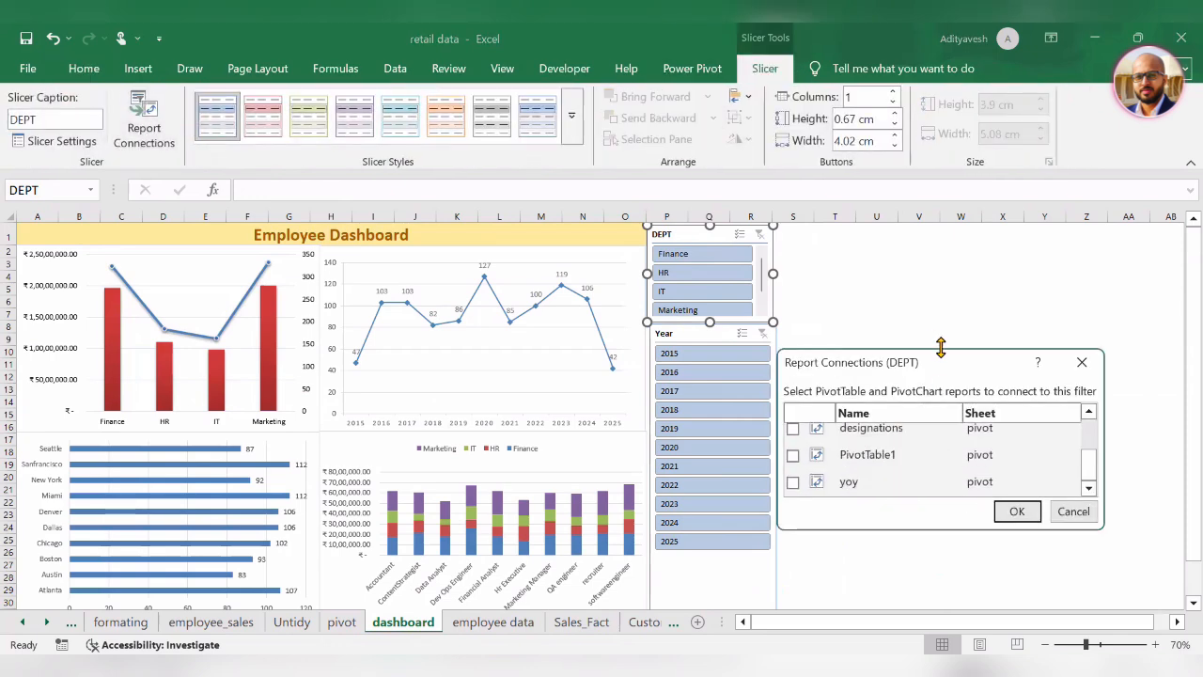
pyautogui.moveTo(943, 350); pyautogui.dragTo(943, 237)
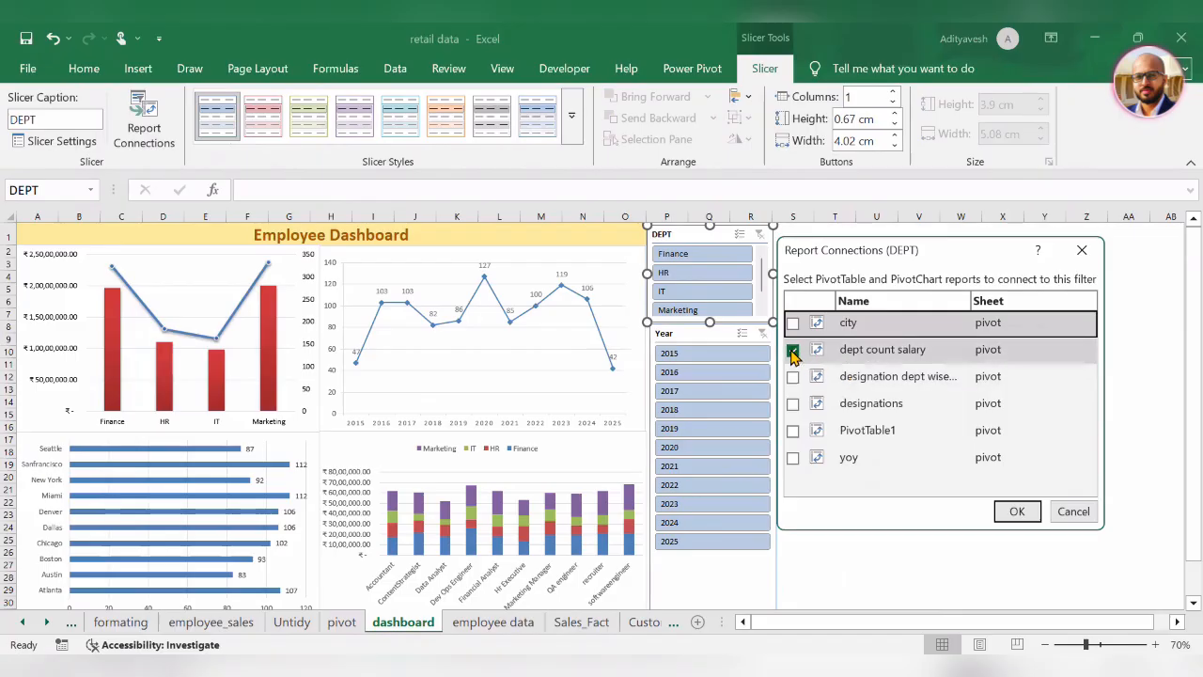
pyautogui.click(792, 349)
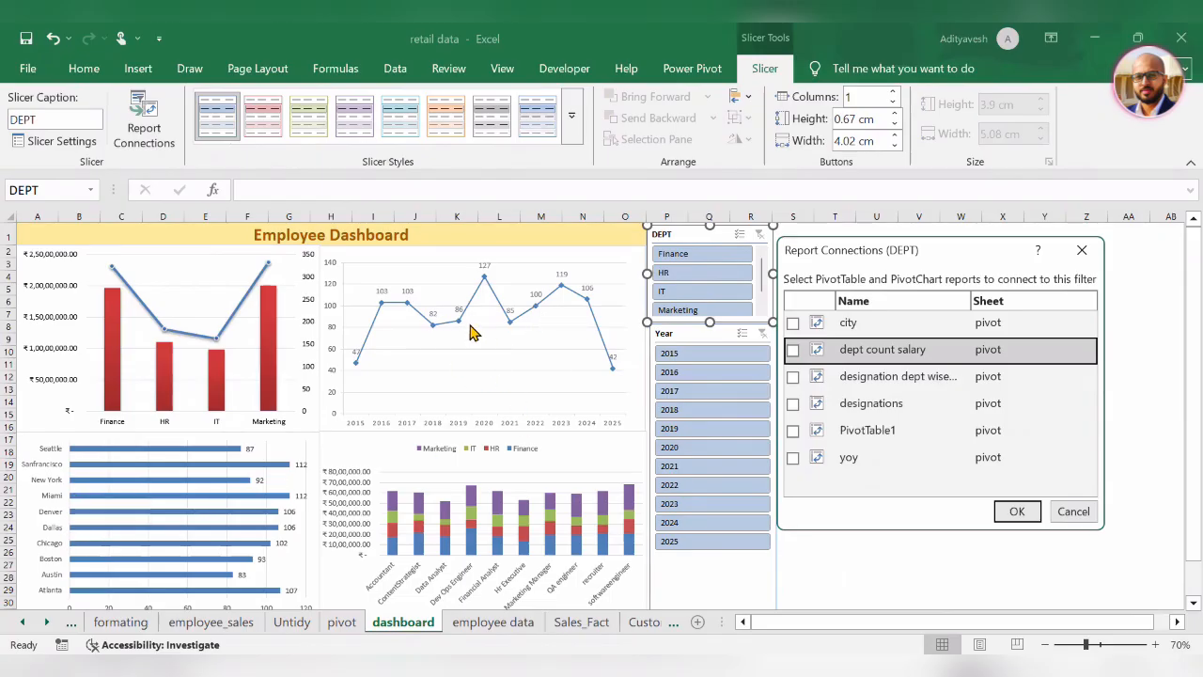
pyautogui.click(792, 457)
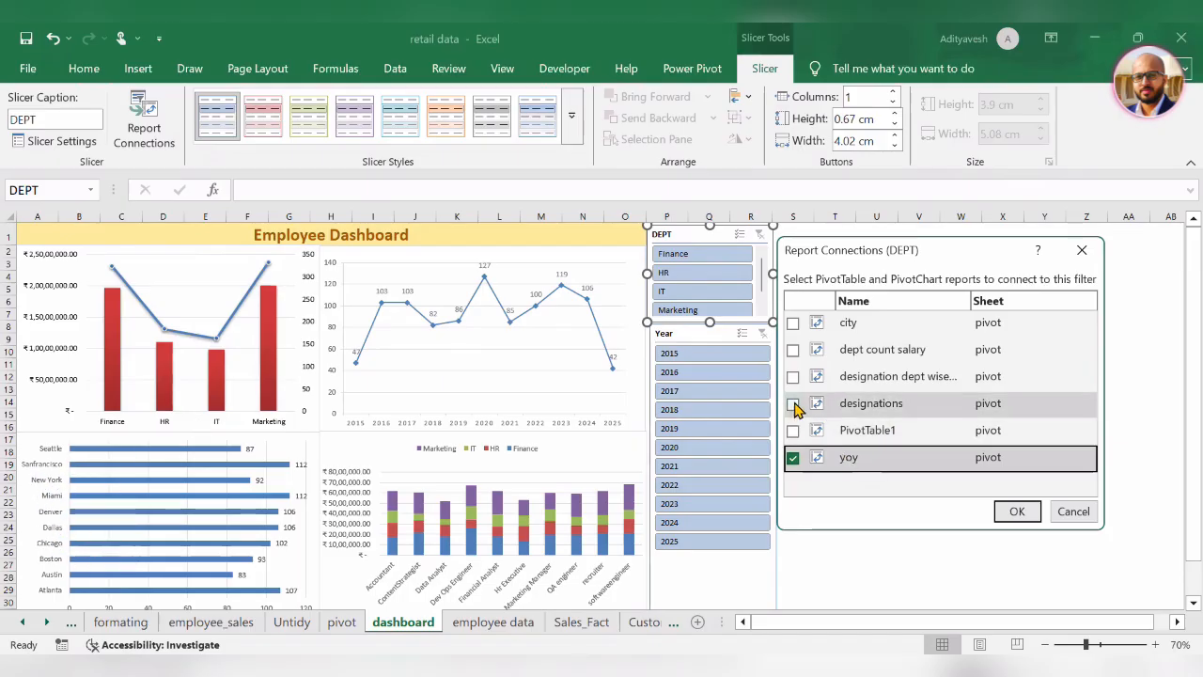
pyautogui.click(793, 323)
pyautogui.click(1011, 512)
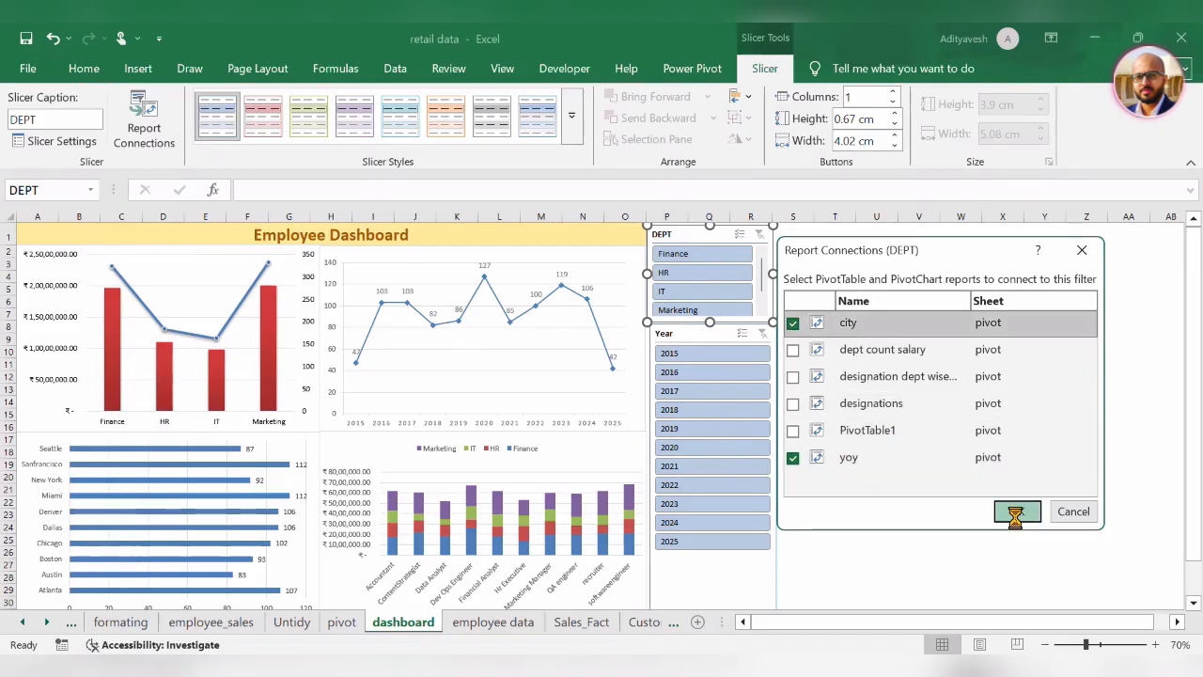
# Test the DEPT slicer on the dashboard charts with HR, IT, Marketing and Finance, and clear its filter
pyautogui.click(701, 272)
pyautogui.click(700, 294)
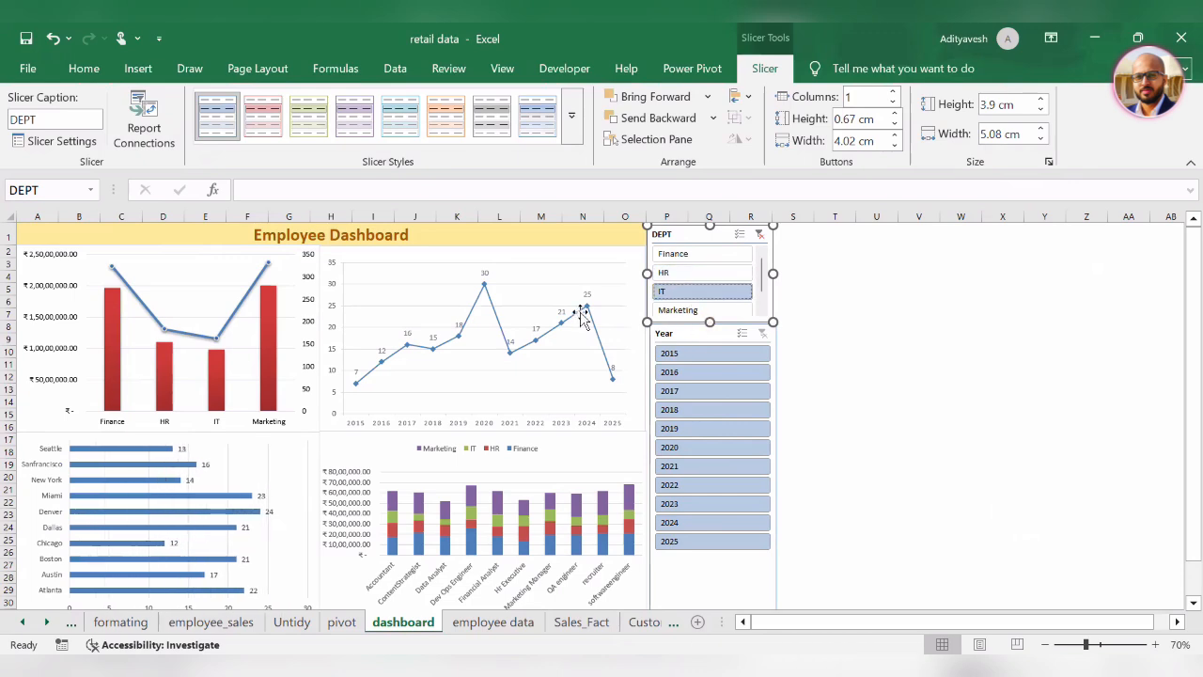
pyautogui.click(682, 310)
pyautogui.click(689, 252)
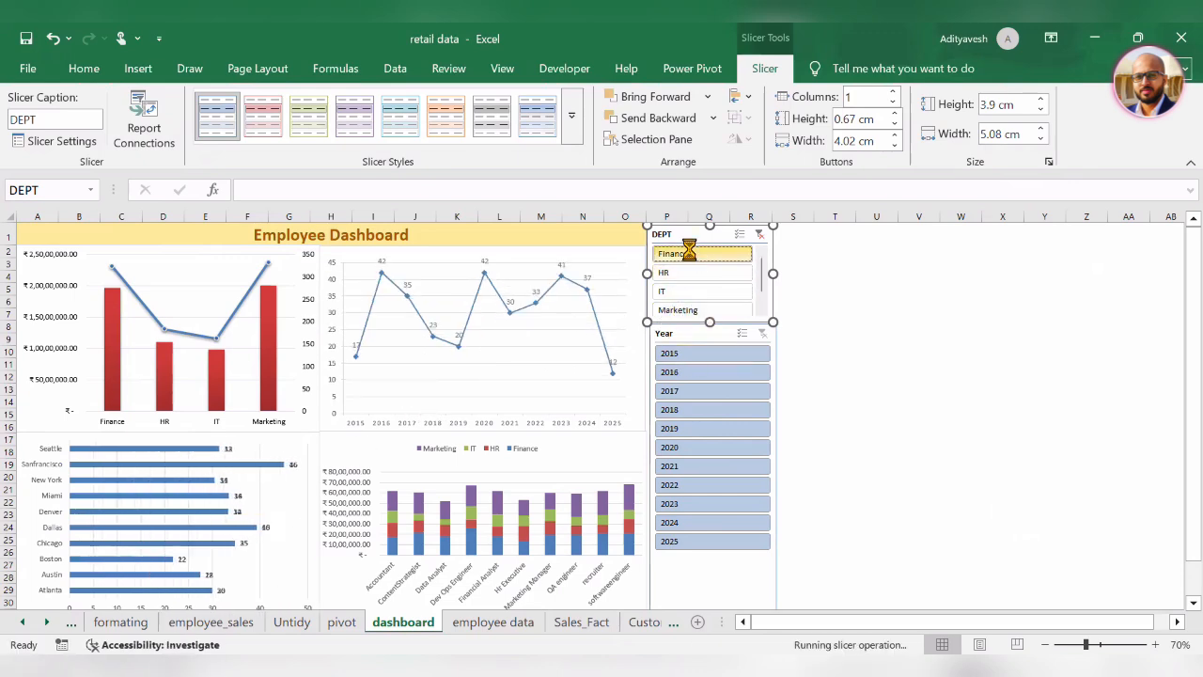
pyautogui.click(760, 234)
# Test the Year slicer on the dashboard charts with 2015, 2018 and 2021, return to 2015, and clear its filter
pyautogui.click(689, 353)
pyautogui.click(693, 410)
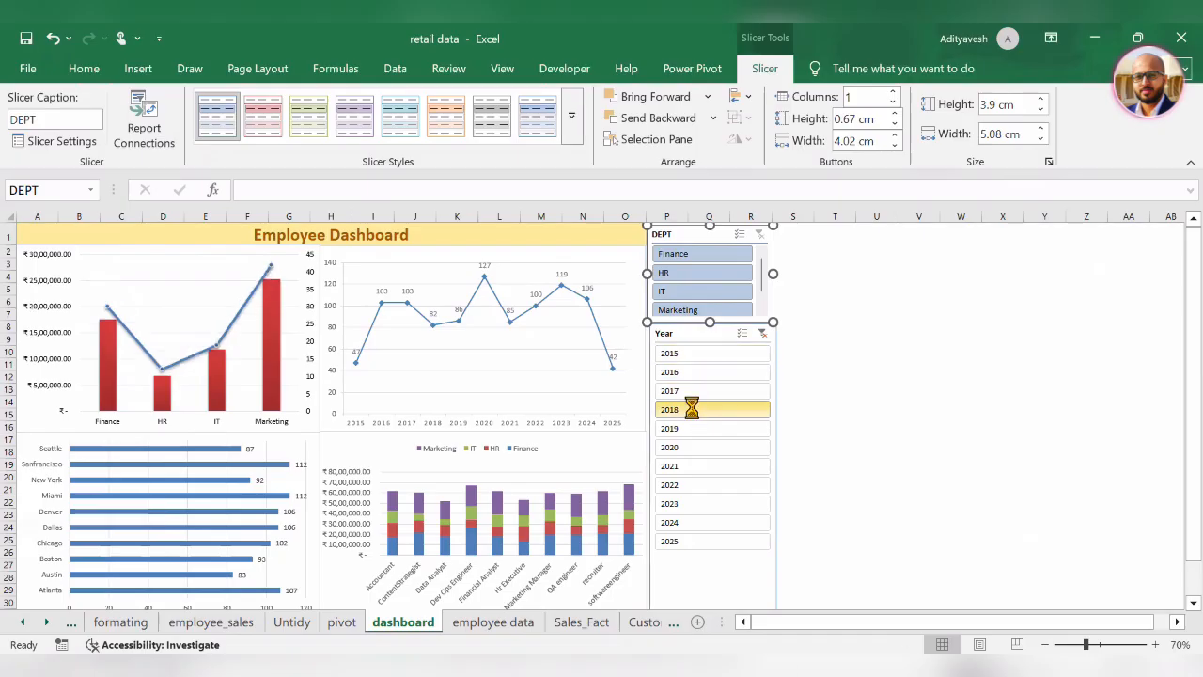
pyautogui.click(691, 466)
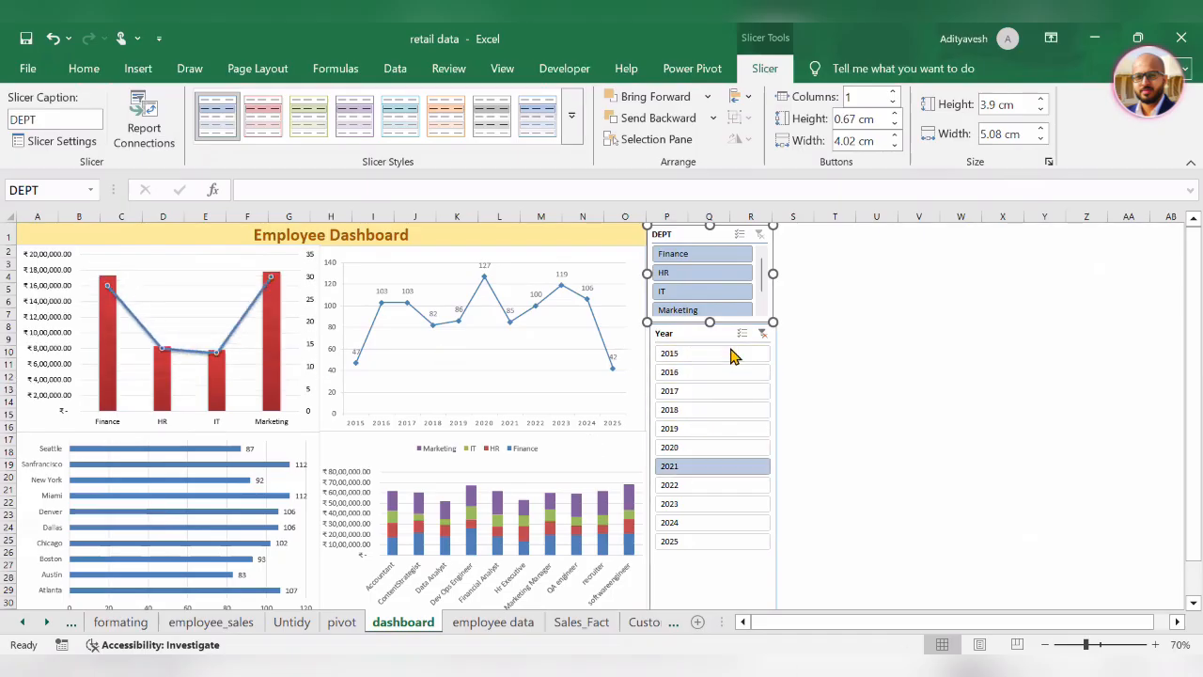
pyautogui.click(696, 353)
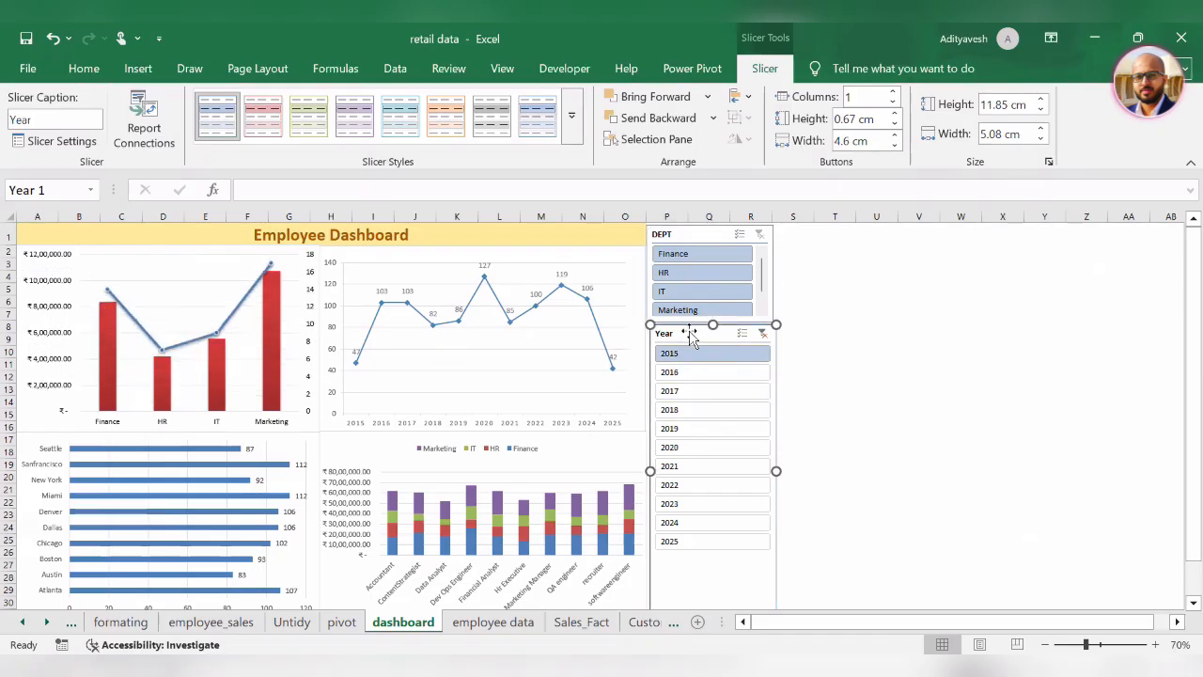
pyautogui.click(761, 334)
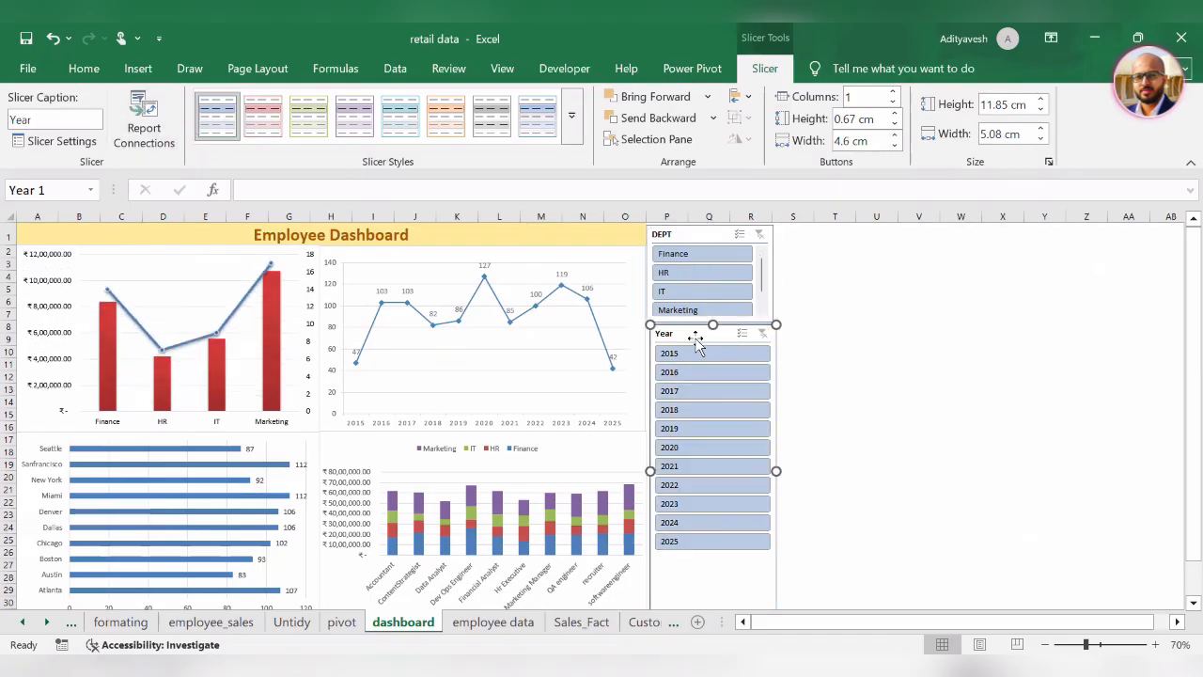
# Connect the Year slicer to the city and designation dept wise salary PivotTables in addition to dept count salary
pyautogui.click(151, 127)
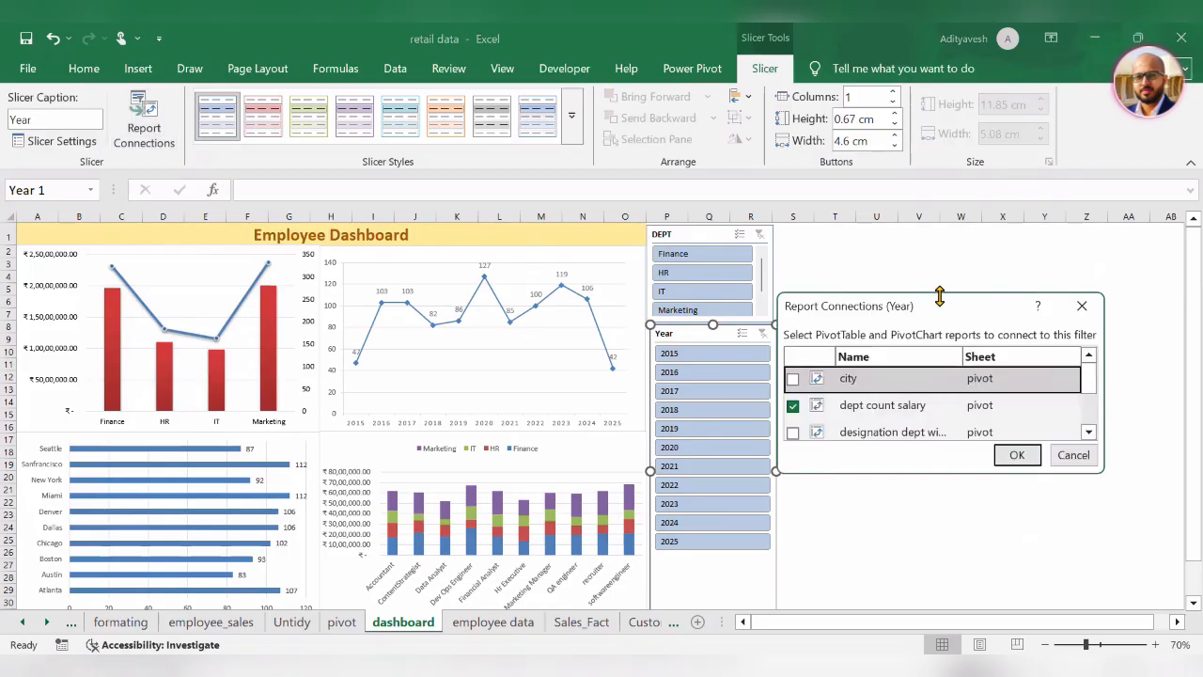
pyautogui.moveTo(939, 296); pyautogui.dragTo(940, 144)
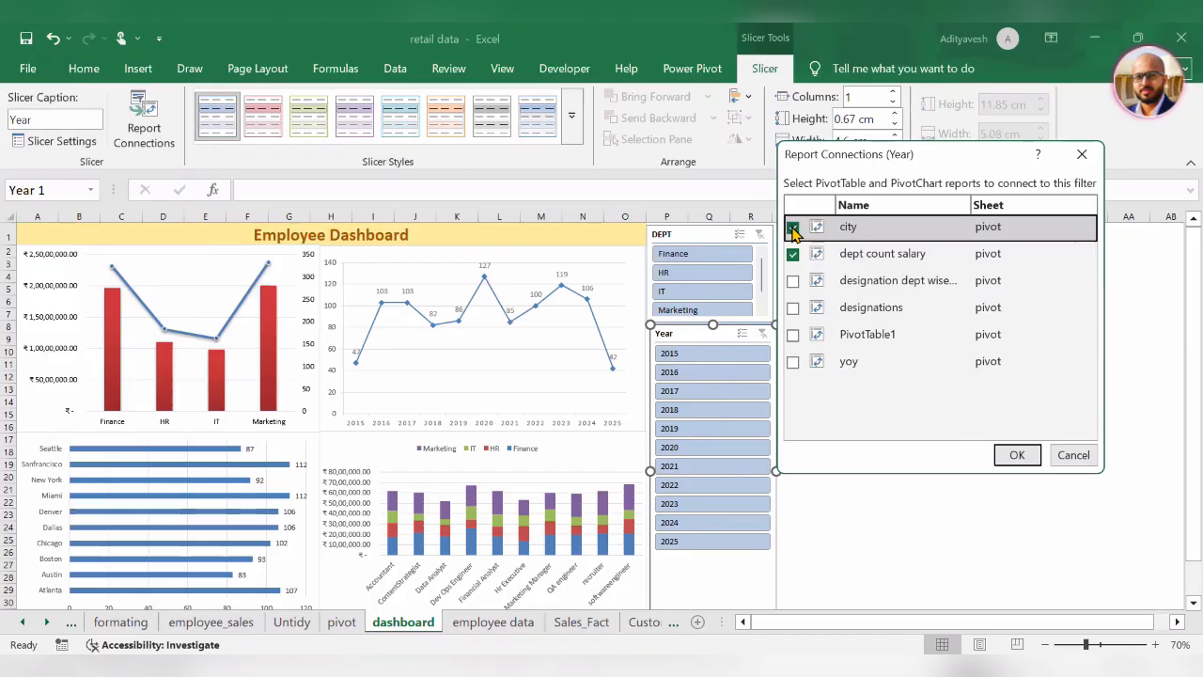
pyautogui.click(792, 229)
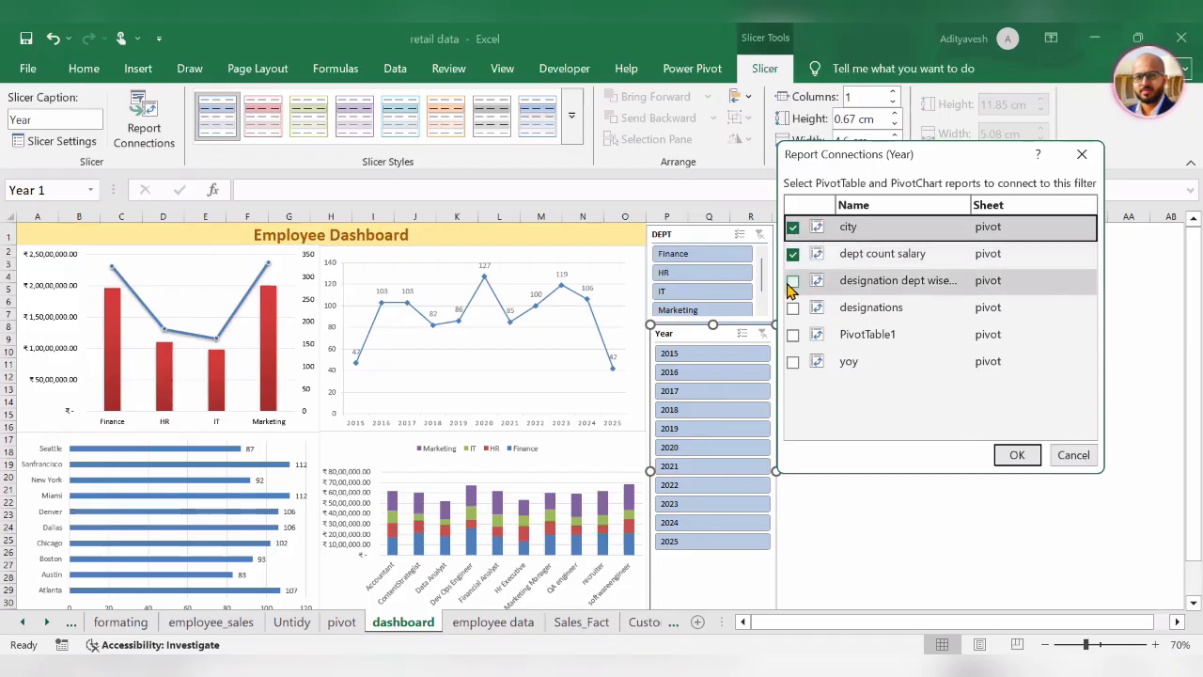
pyautogui.click(792, 282)
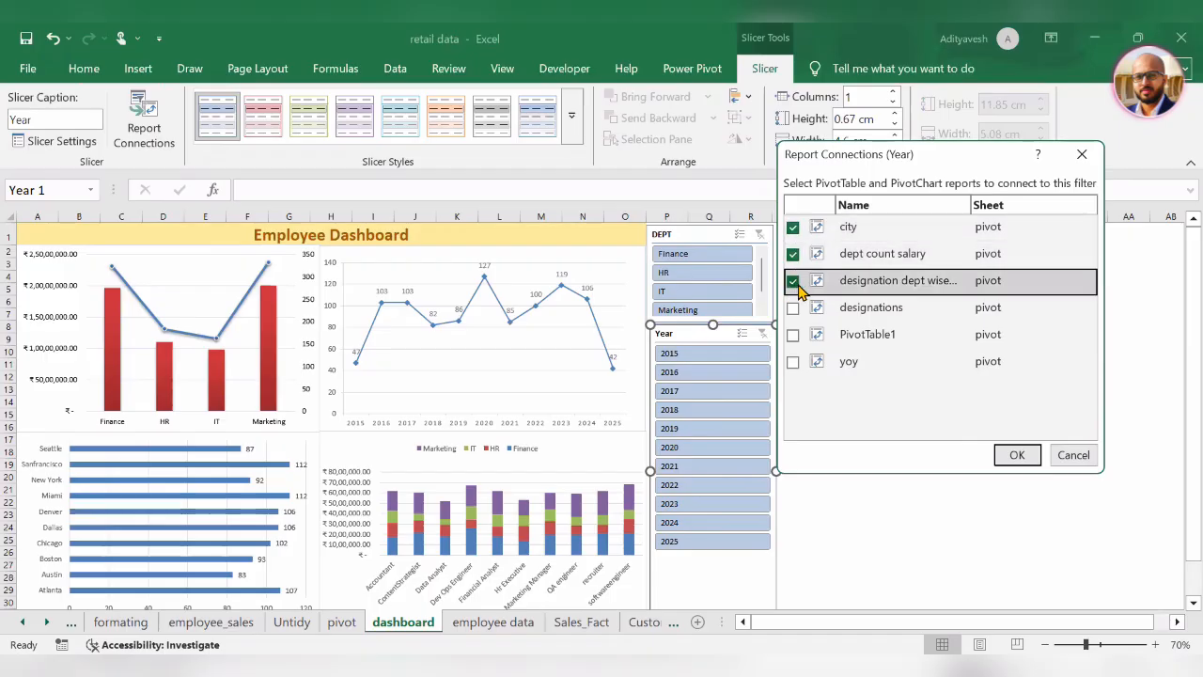
pyautogui.click(1018, 455)
# Check the Year slicer's connections by filtering the dashboard by 2015, 2018, 2022, 2023 and 2025, ending on 2015
pyautogui.click(703, 355)
pyautogui.click(705, 412)
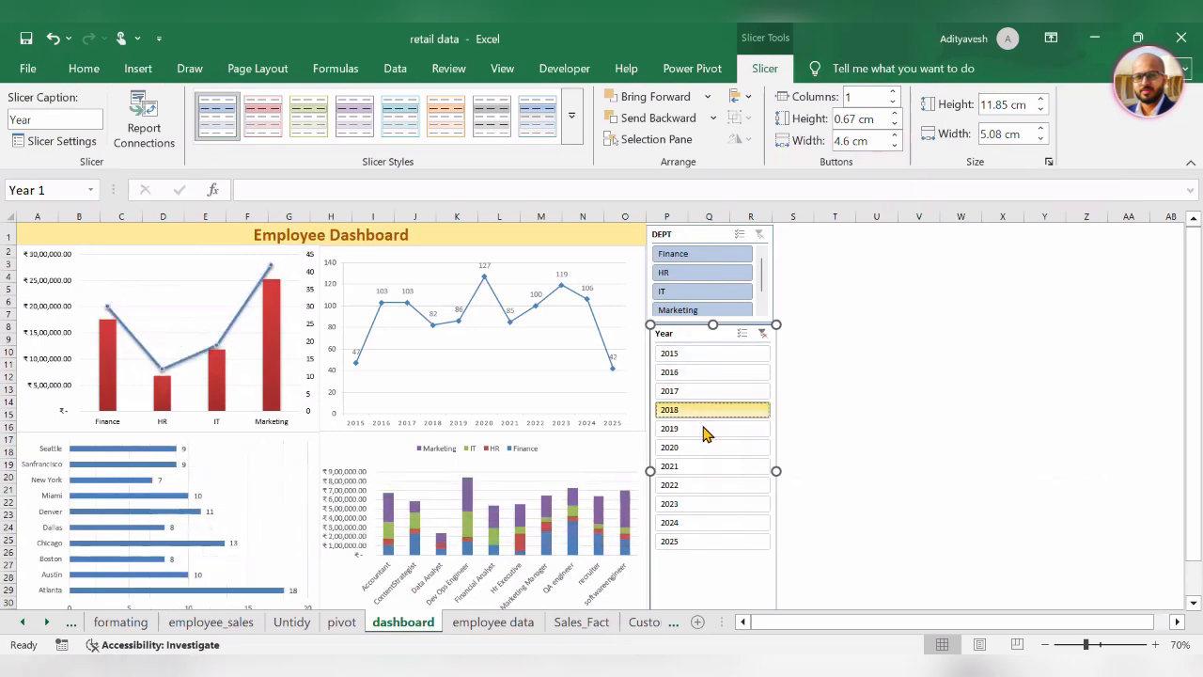
pyautogui.click(710, 486)
pyautogui.click(711, 506)
pyautogui.click(705, 541)
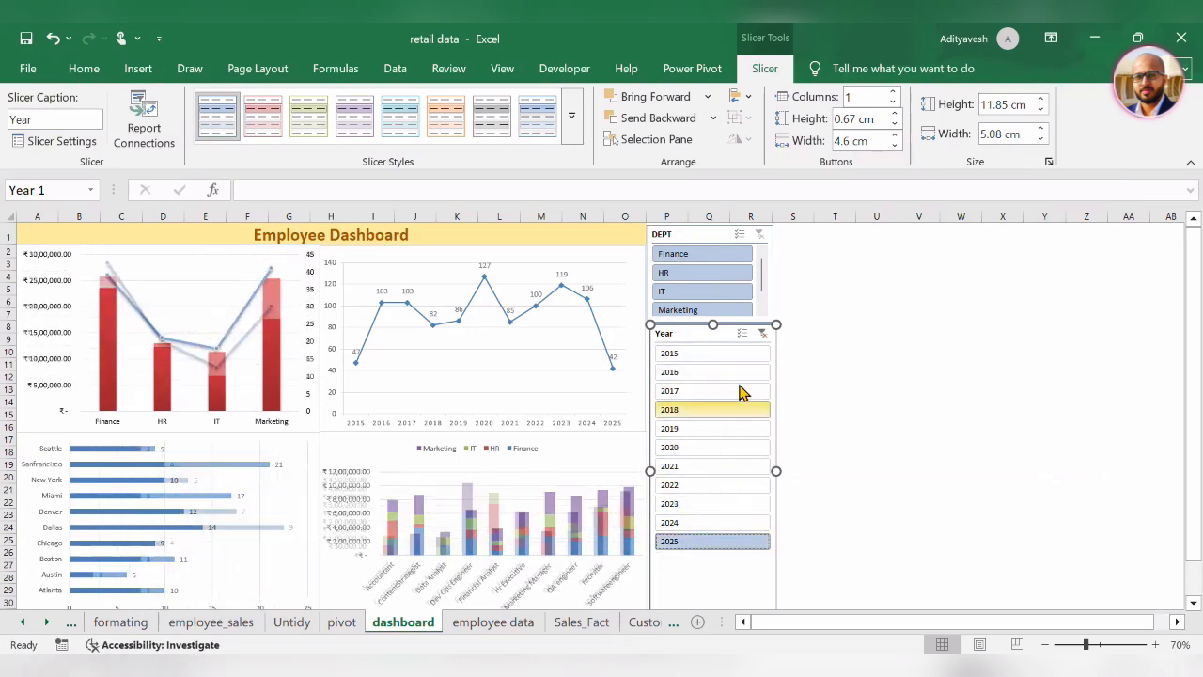
pyautogui.click(725, 364)
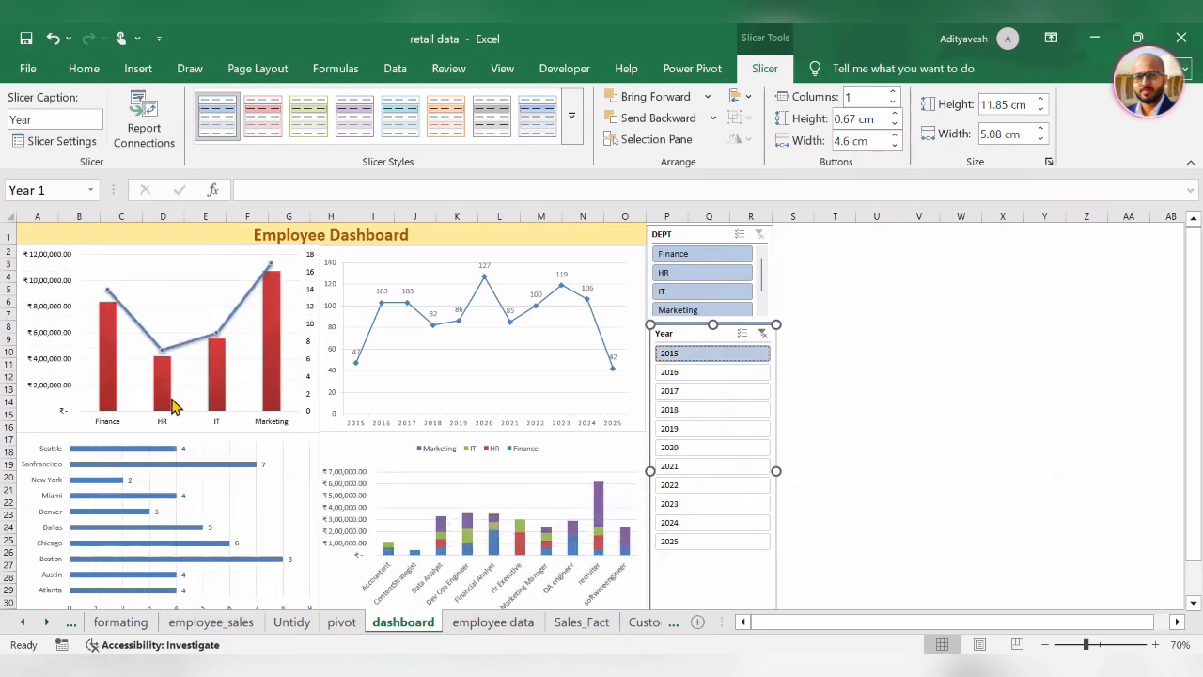
# Enlarge the dashboard view to 99% and look over its charts and slicers
pyautogui.click(834, 365)
pyautogui.moveTo(1086, 644); pyautogui.dragTo(1101, 628)
pyautogui.scroll(-3, 470, 398)
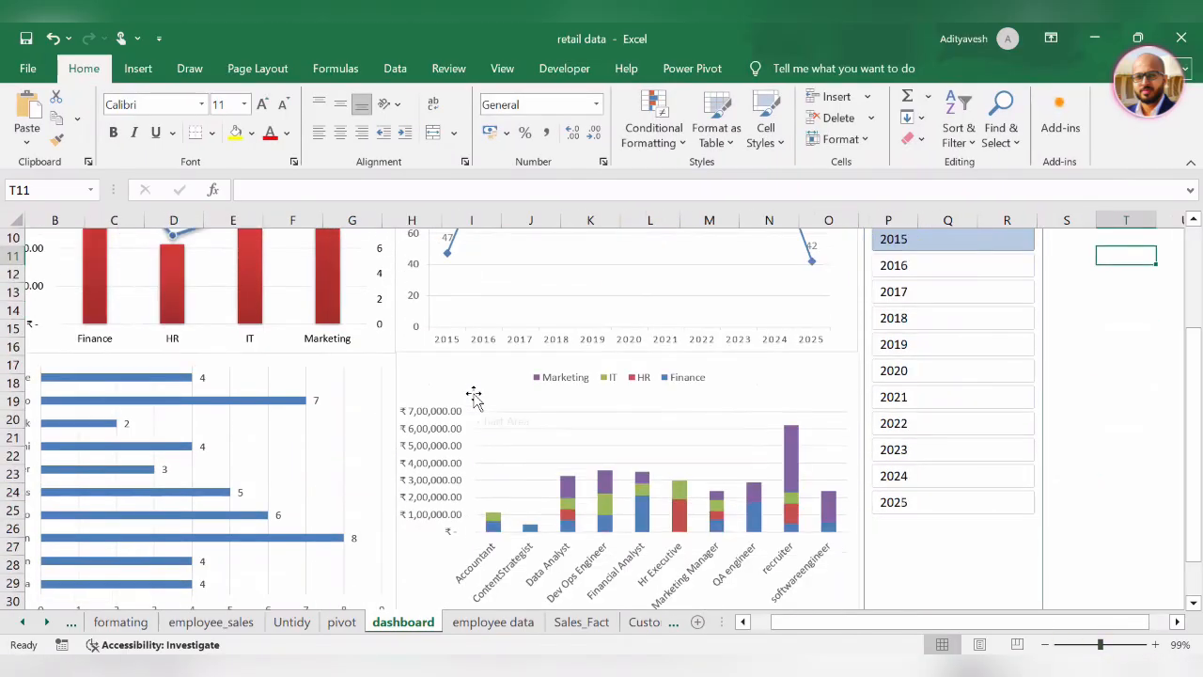
pyautogui.scroll(3, 639, 341)
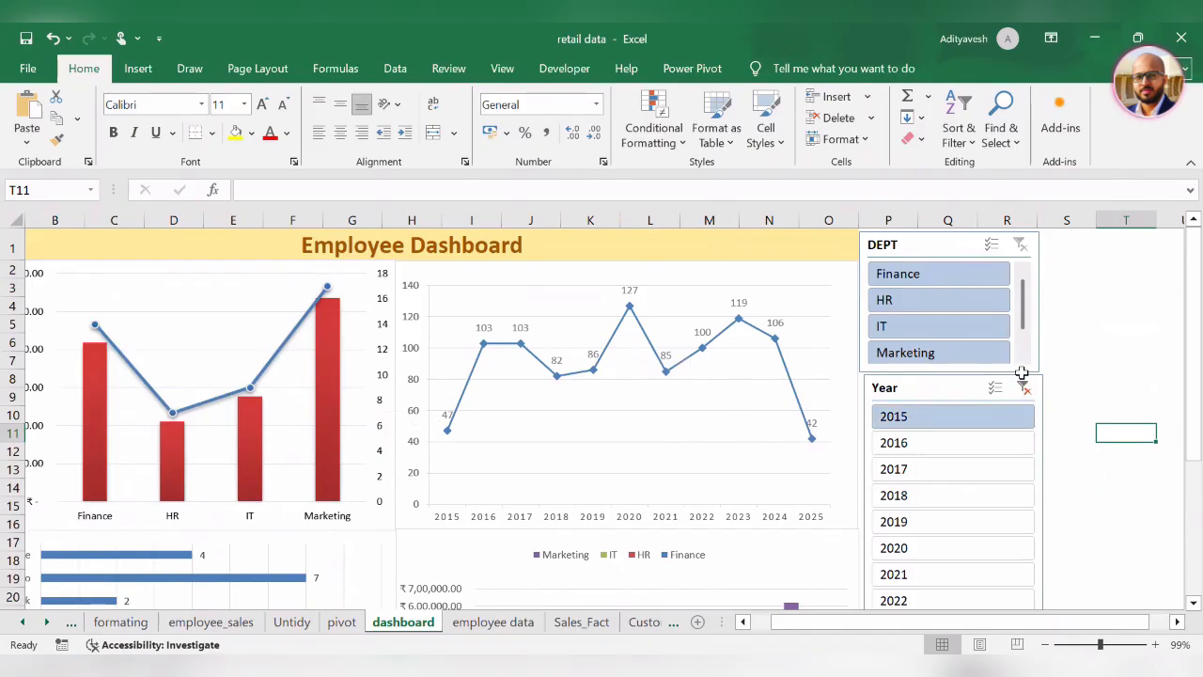
pyautogui.click(1045, 414)
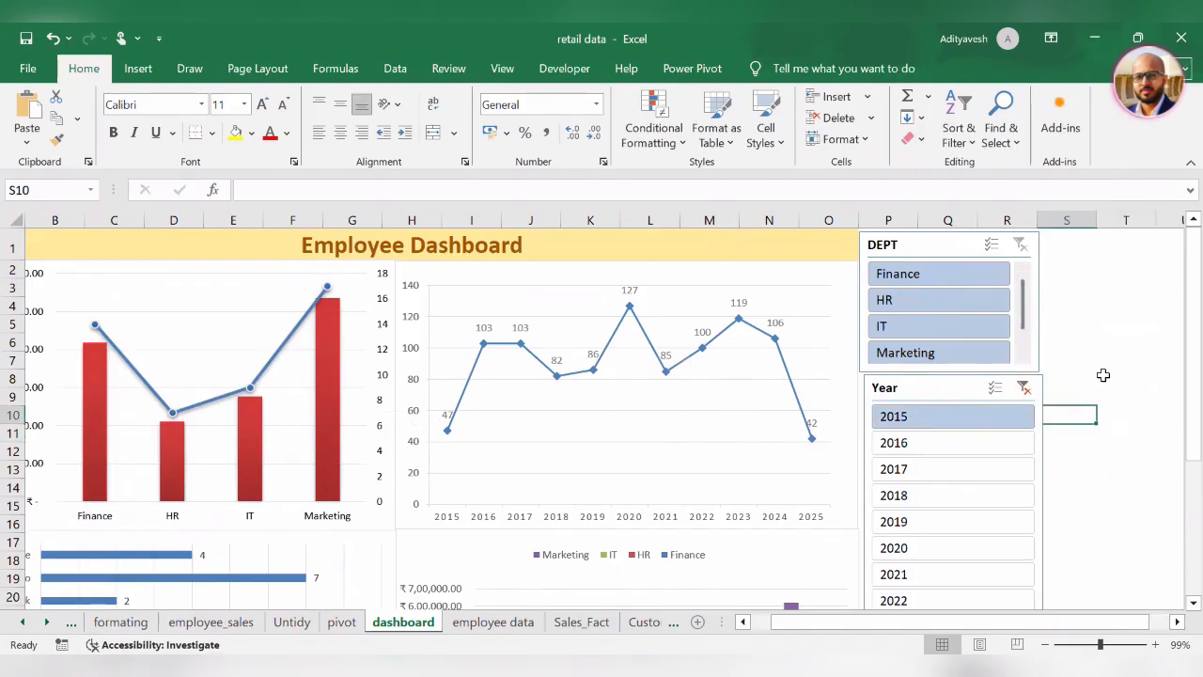
pyautogui.moveTo(933, 623); pyautogui.dragTo(905, 624)
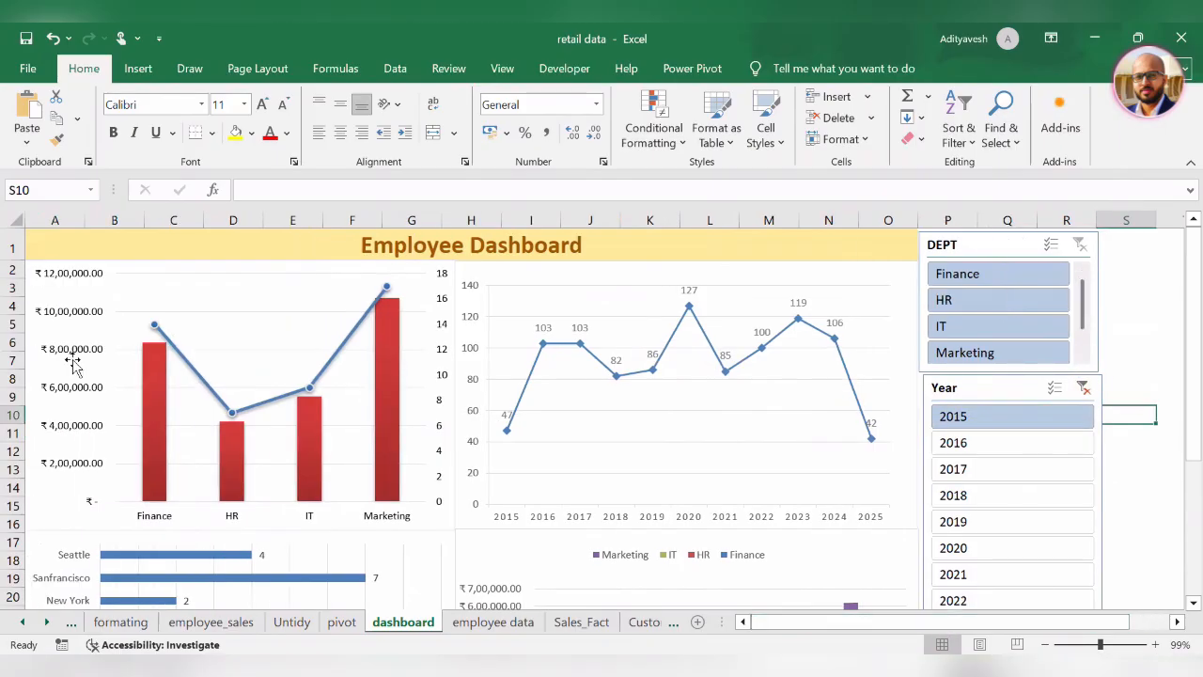
pyautogui.click(1007, 231)
pyautogui.moveTo(1009, 231); pyautogui.dragTo(1008, 228)
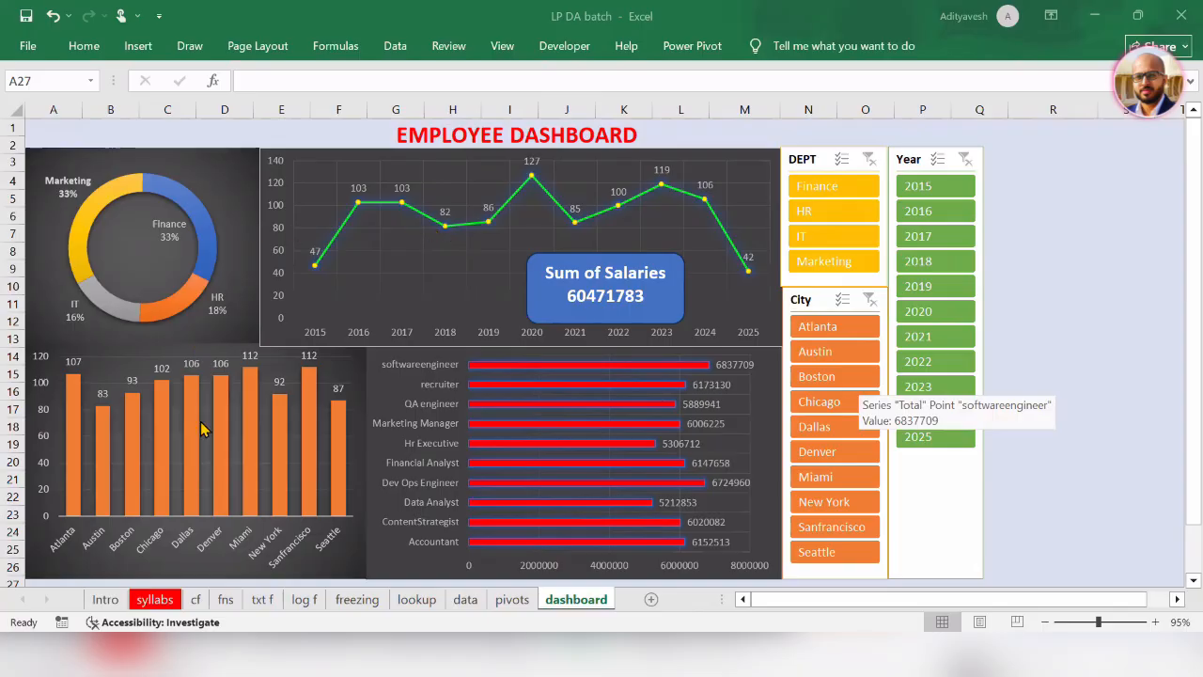
# On the LP DA batch workbook's dashboard, try the DEPT slicer with Finance, HR and IT, and the City slicer with Austin and Atlanta
pyautogui.click(826, 185)
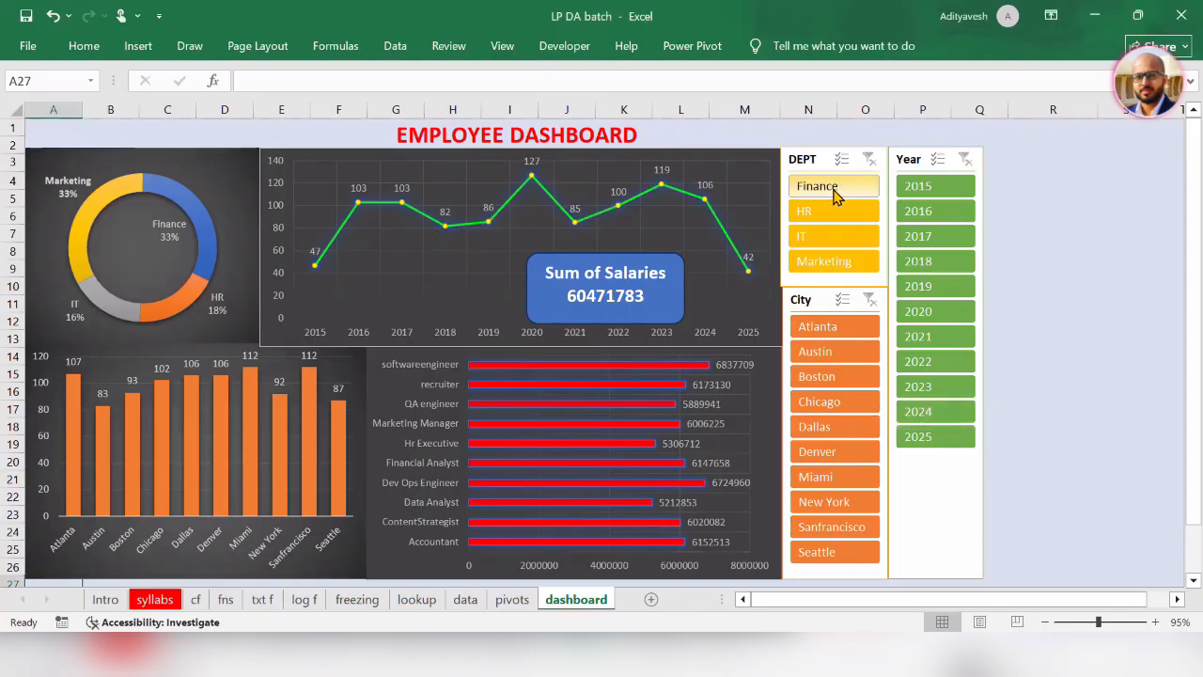
pyautogui.click(833, 204)
pyautogui.click(833, 210)
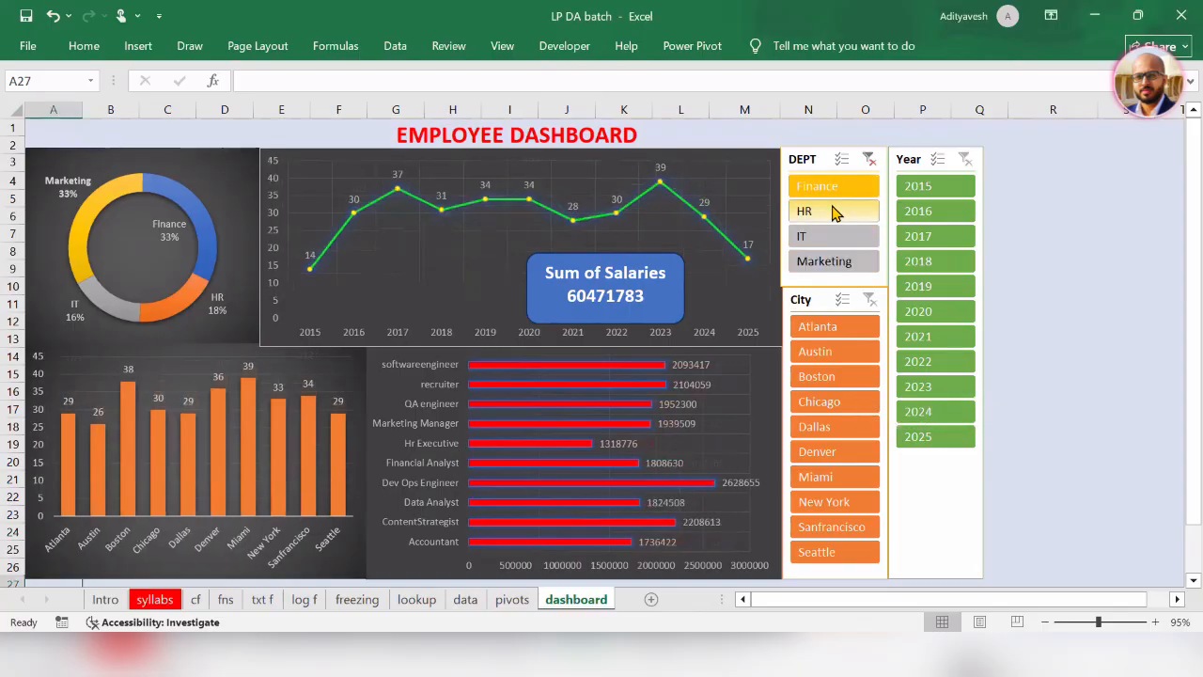
pyautogui.click(821, 236)
pyautogui.click(827, 352)
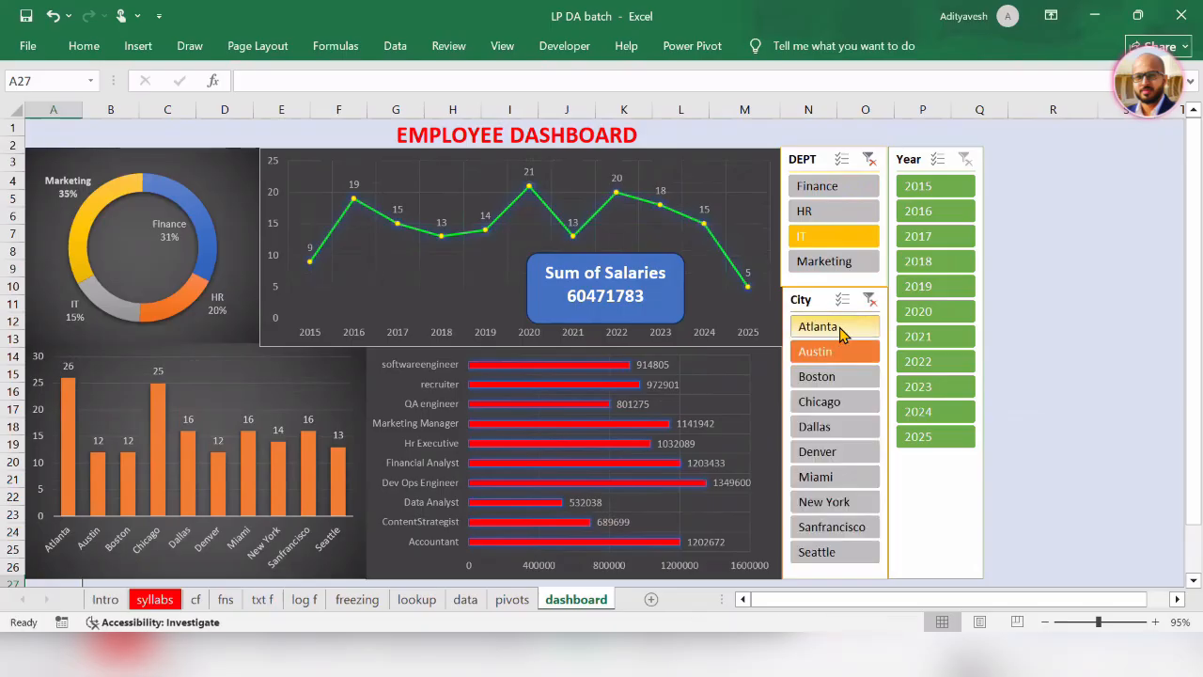
pyautogui.click(823, 326)
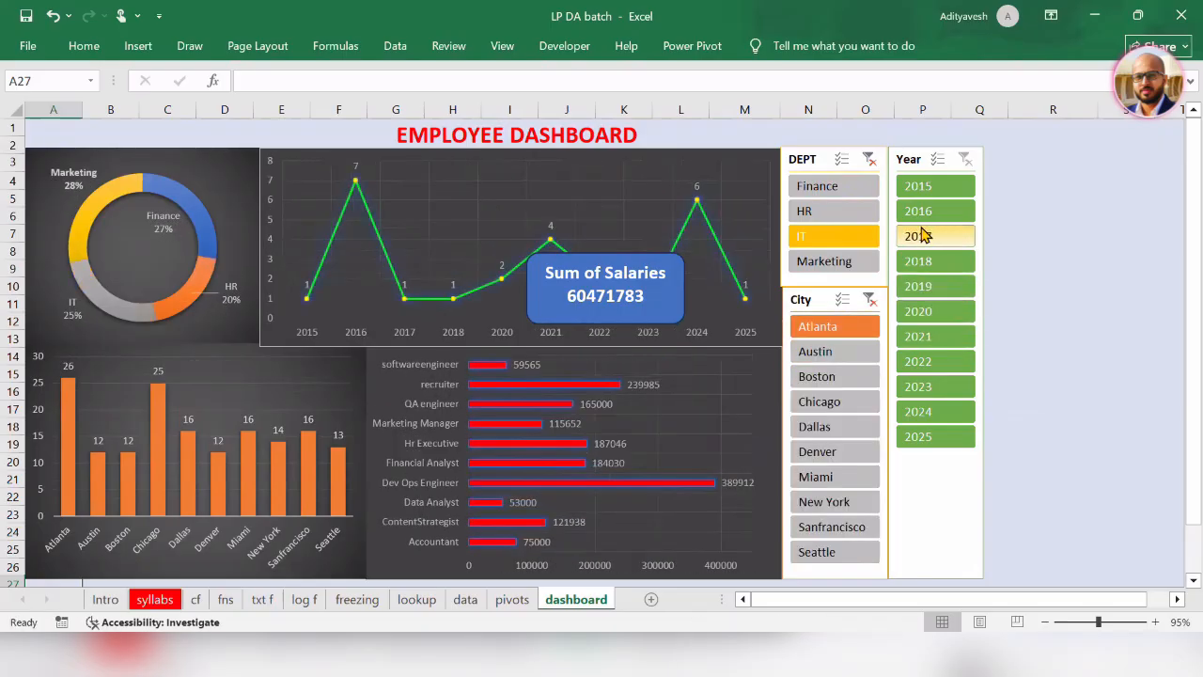
# Filter the dashboard by the Finance department and the year 2015, clear the City filter, and switch the year to 2021
pyautogui.click(832, 191)
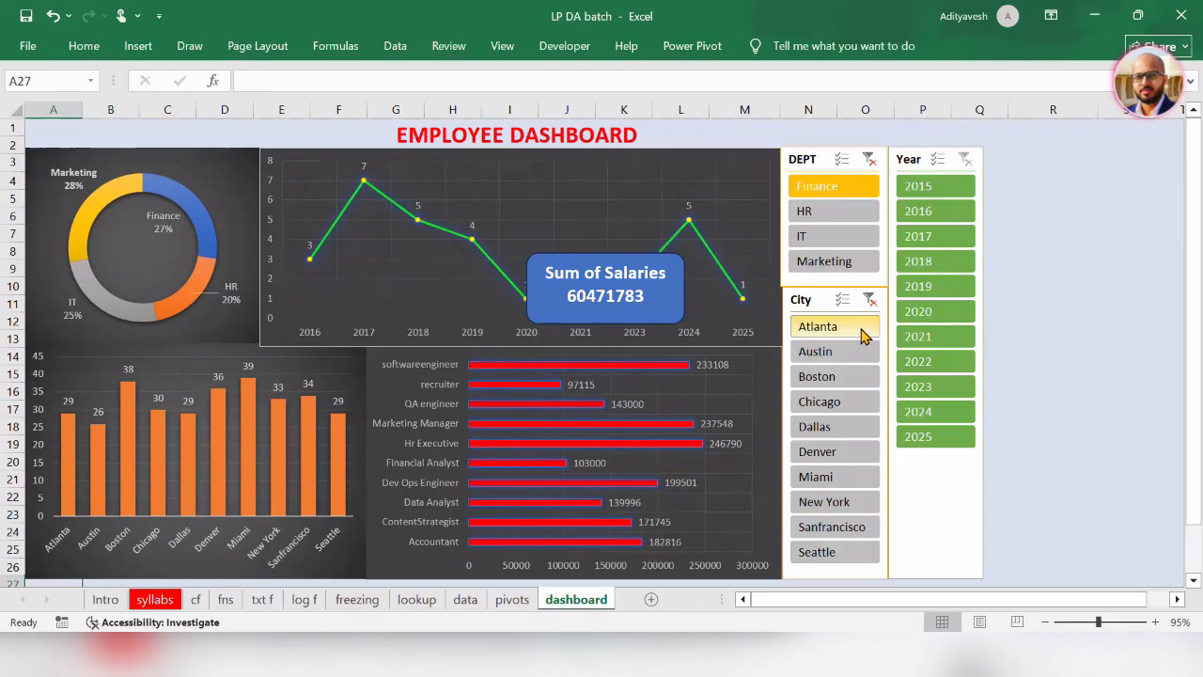
pyautogui.click(926, 194)
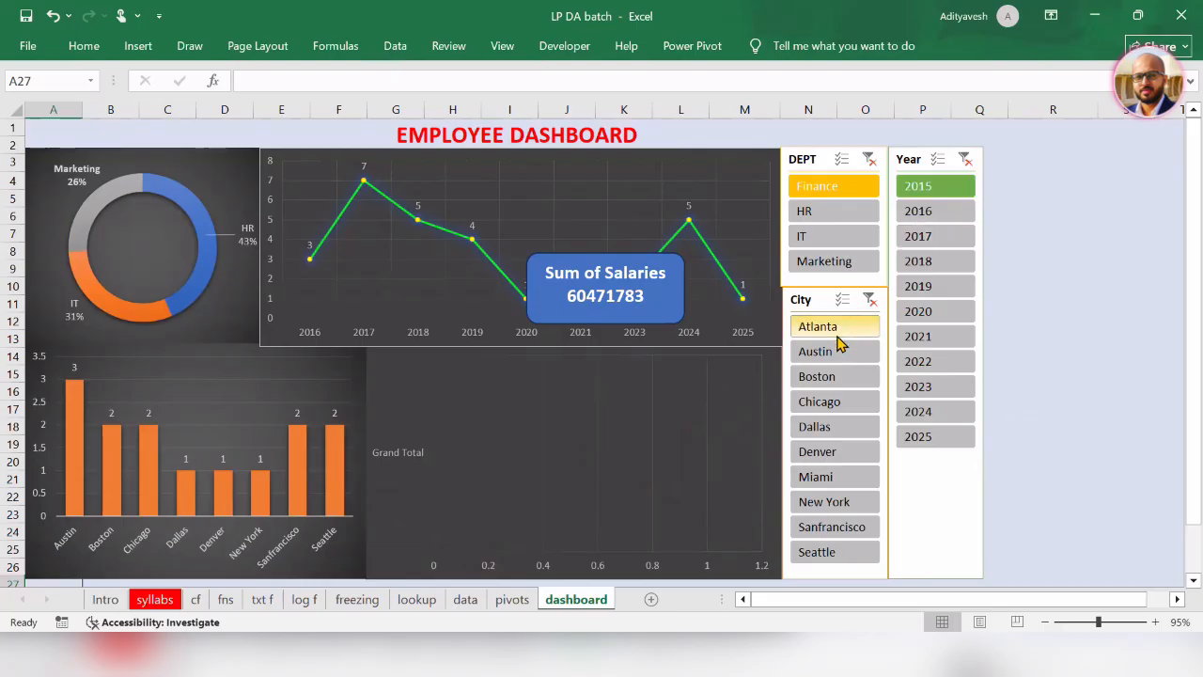
pyautogui.click(870, 299)
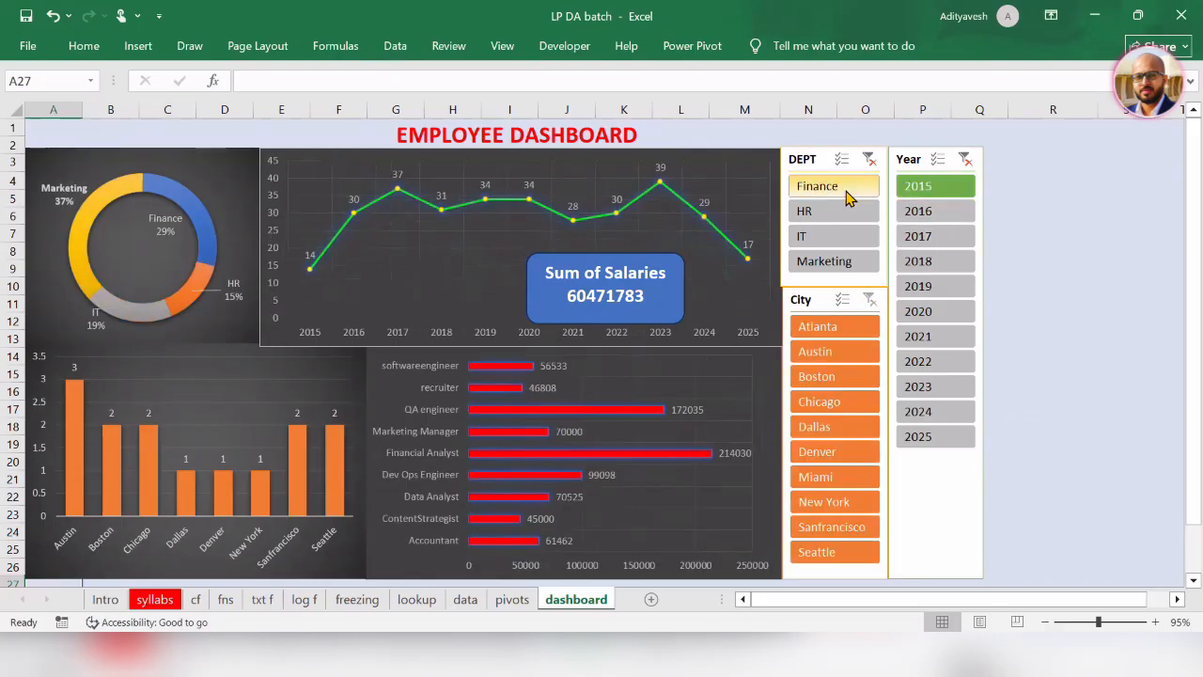
pyautogui.click(933, 340)
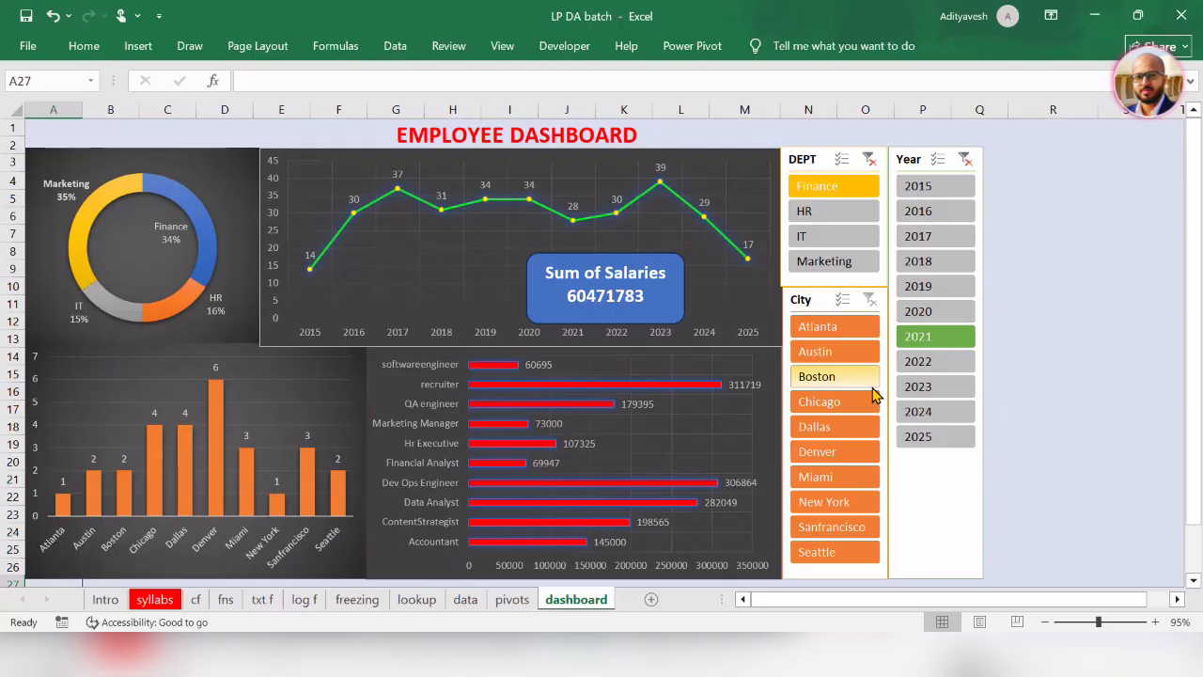
# Clear the remaining filters so the City, DEPT and Year slicers include all items
pyautogui.click(870, 298)
pyautogui.click(869, 159)
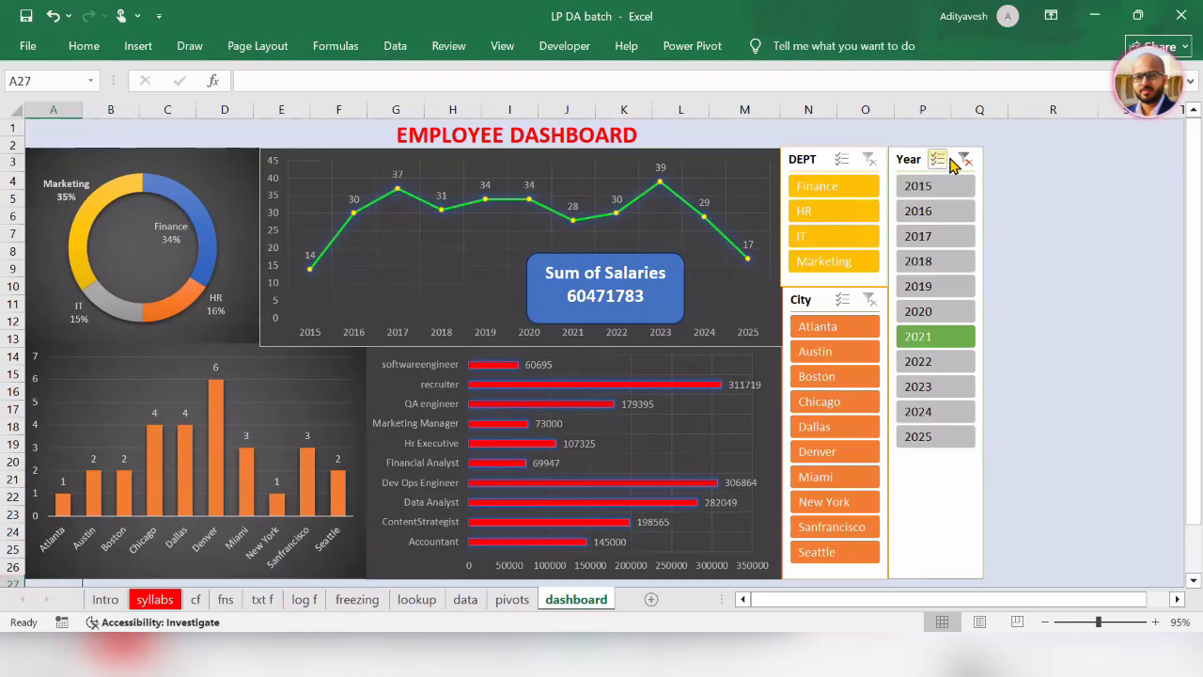
pyautogui.click(965, 158)
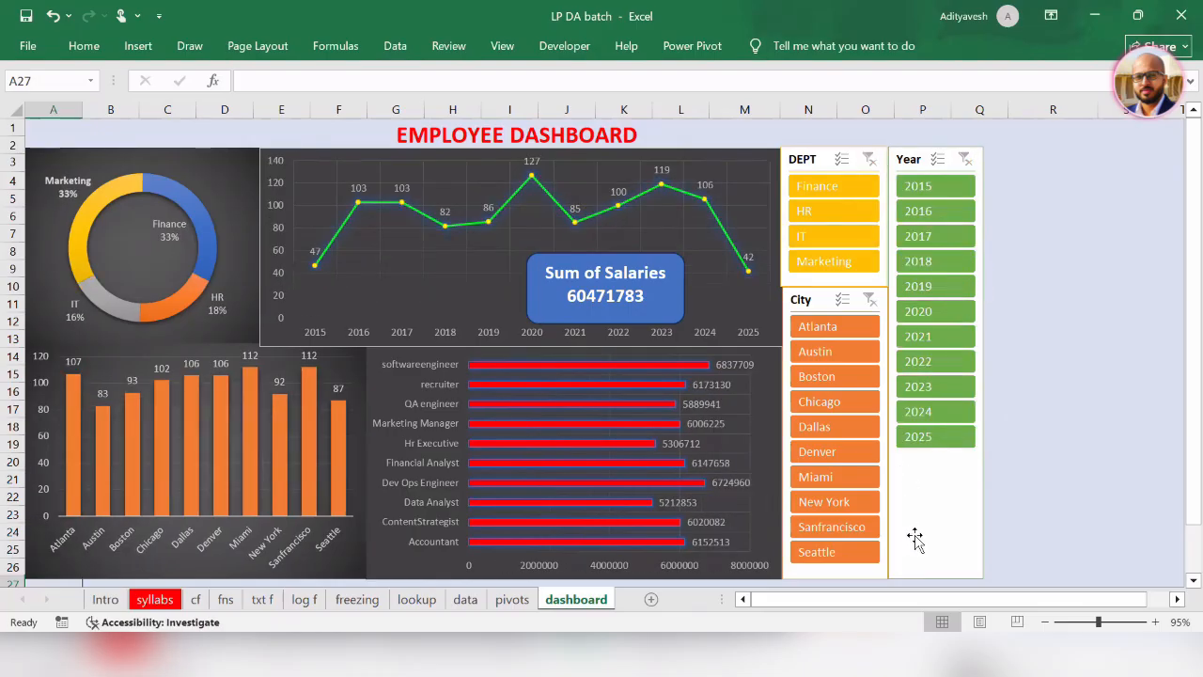